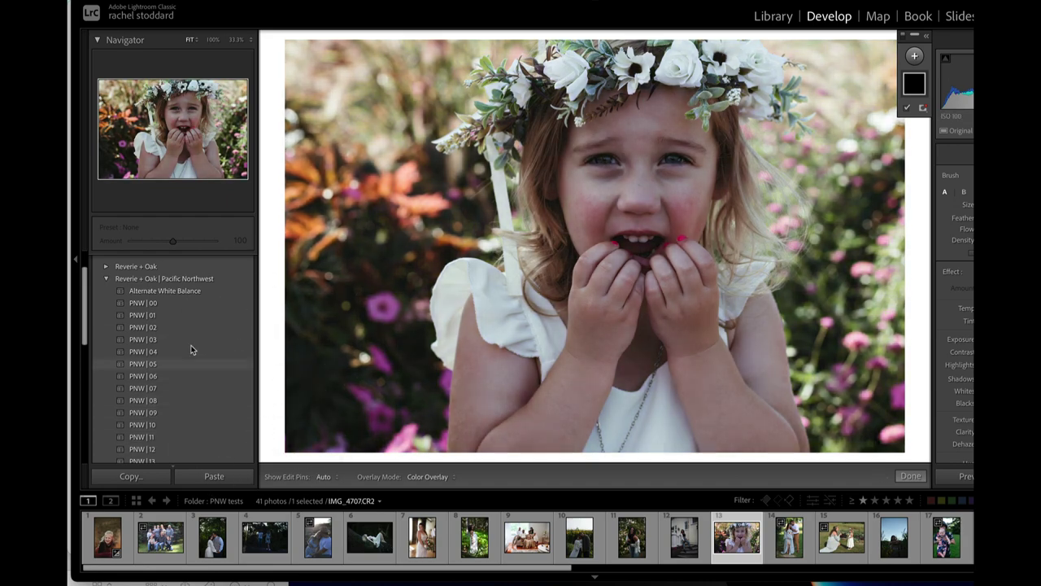
Step: Preview the Pacific Northwest presets and apply PNW | 04 to the photo of the girl in the flower crown
scroll(197, 423, down, 3)
scroll(206, 322, up, 4)
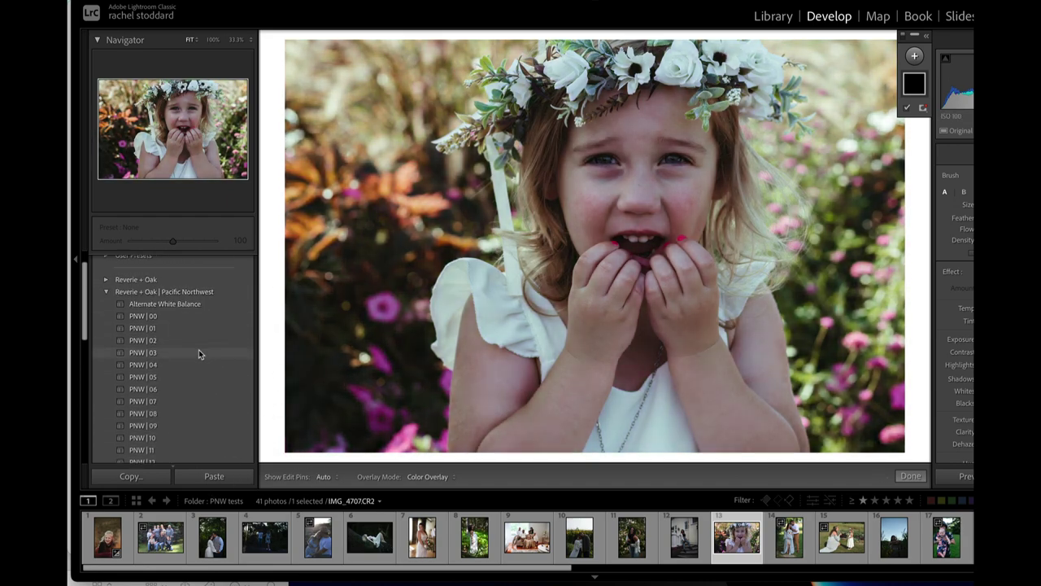
scroll(177, 441, down, 4)
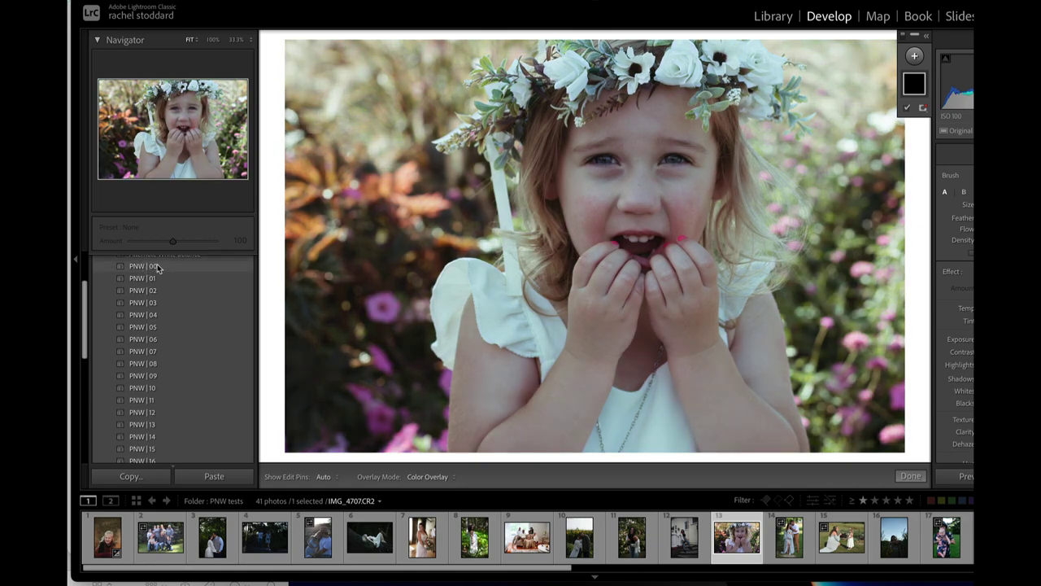
click(155, 268)
click(156, 272)
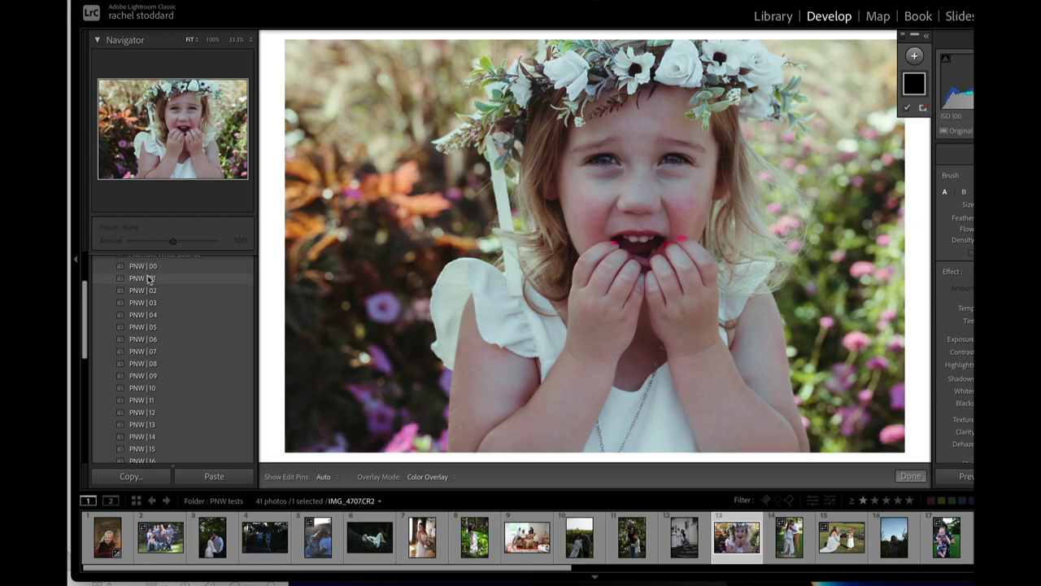
click(150, 317)
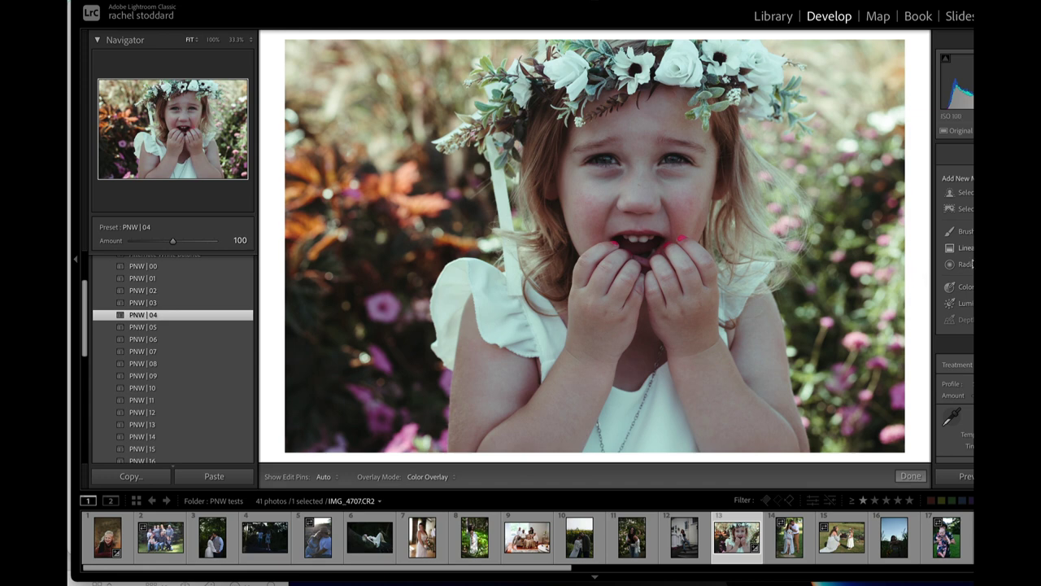
Step: Leave masking and compare the girl's photo before and after side by side, zoomed to 100% on her face
scroll(971, 263, down, 1)
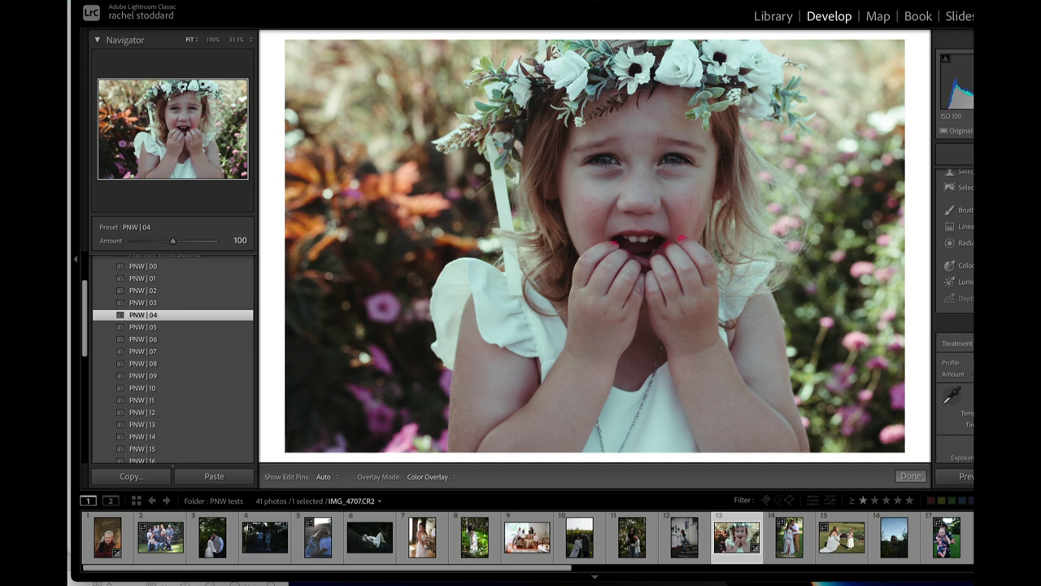
scroll(956, 261, down, 4)
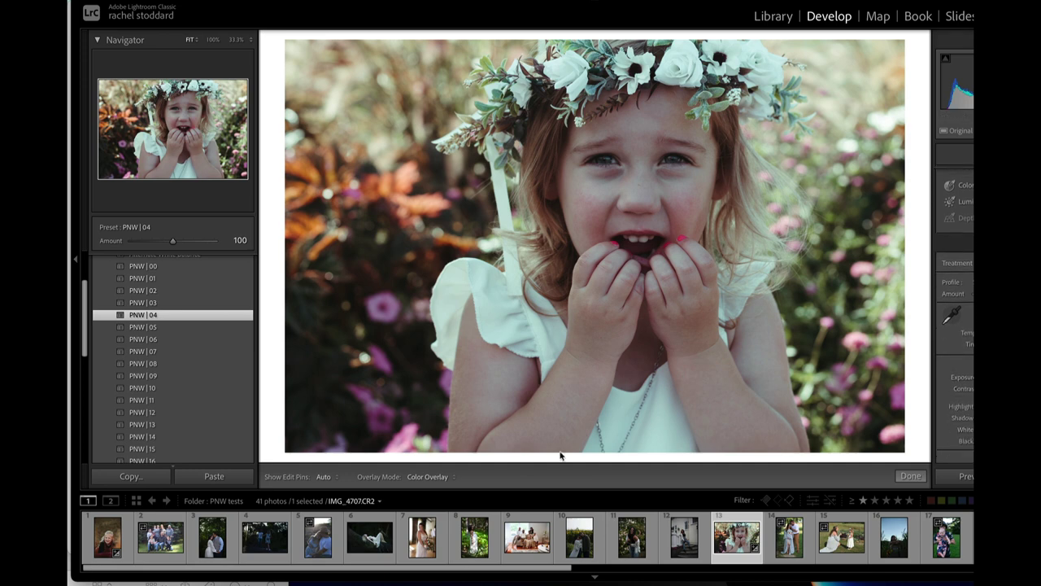
click(909, 476)
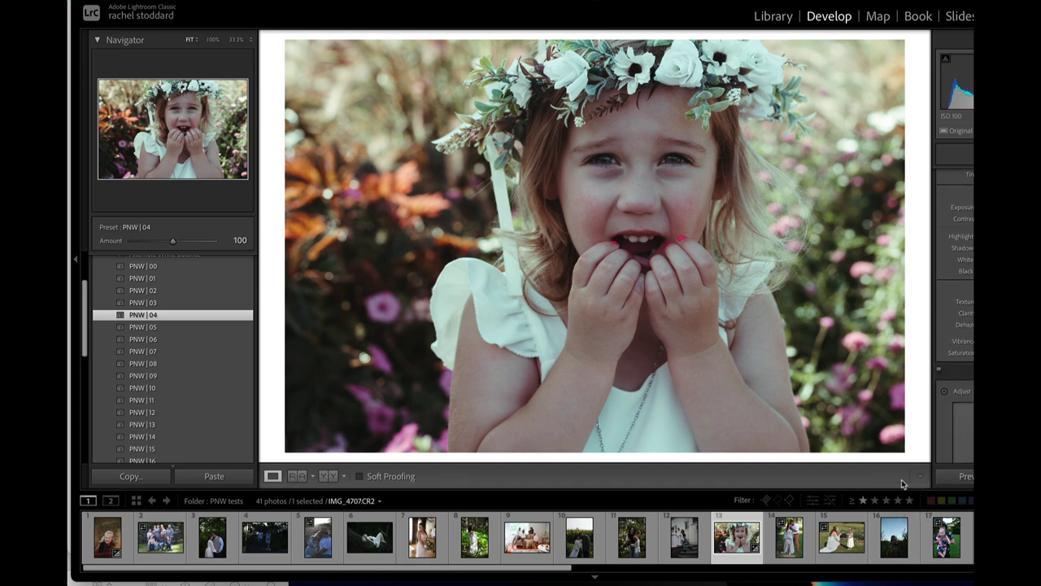
click(326, 478)
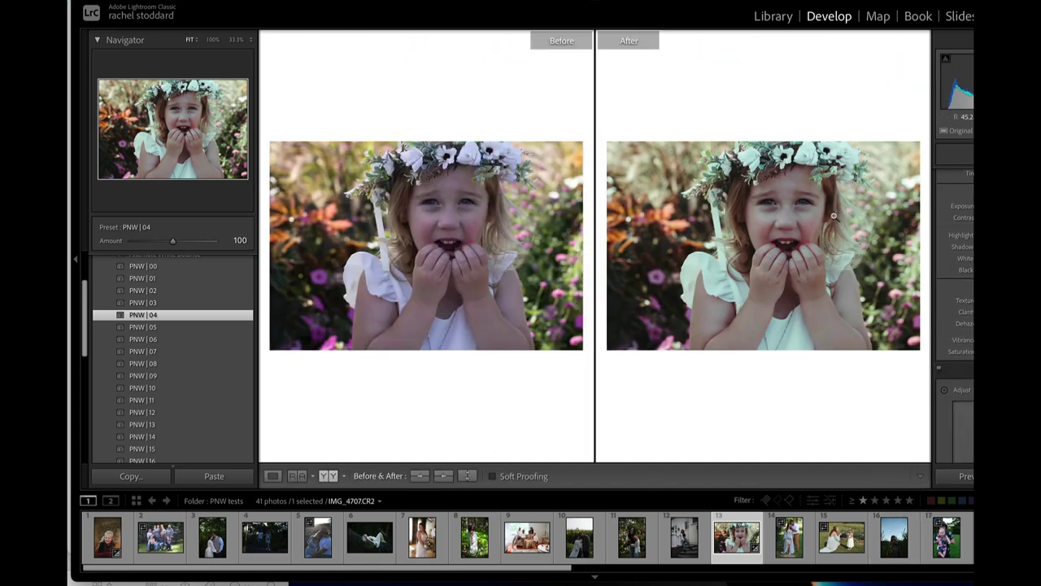
click(801, 212)
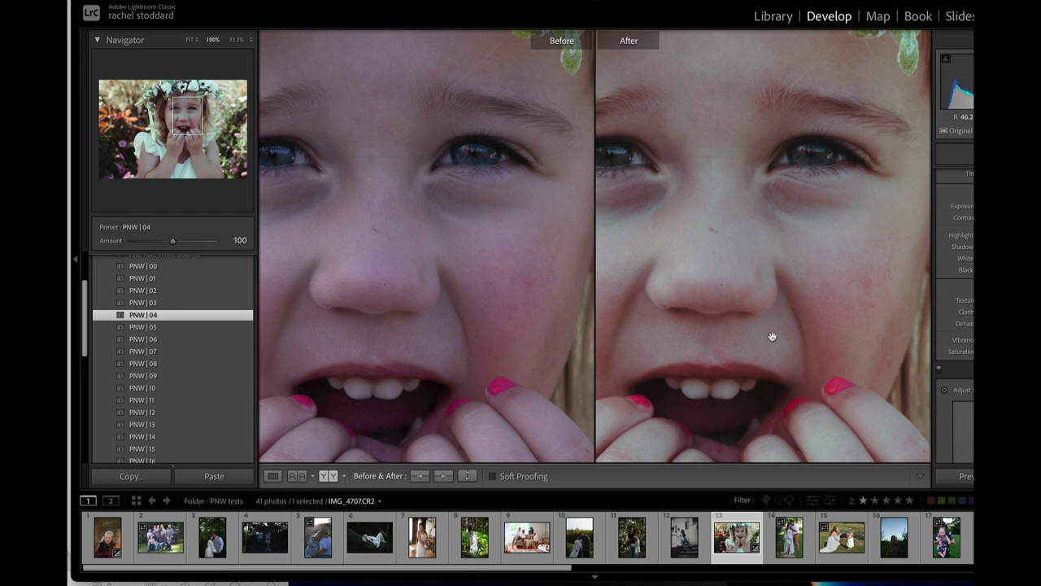
Step: Warm the white balance of the girl's photo, return to the single-photo view and undo the last adjustment
scroll(956, 326, up, 3)
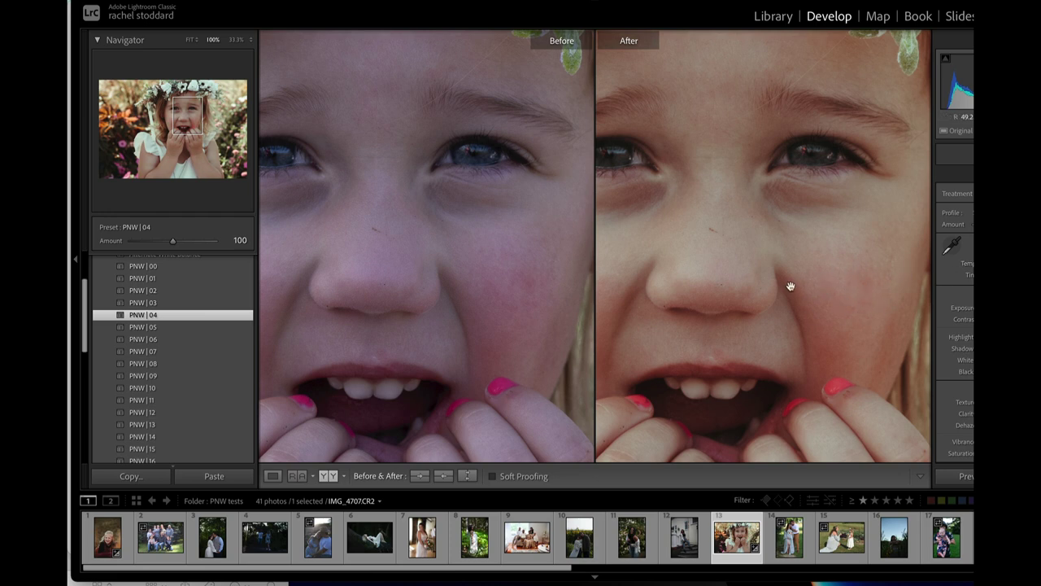
click(839, 295)
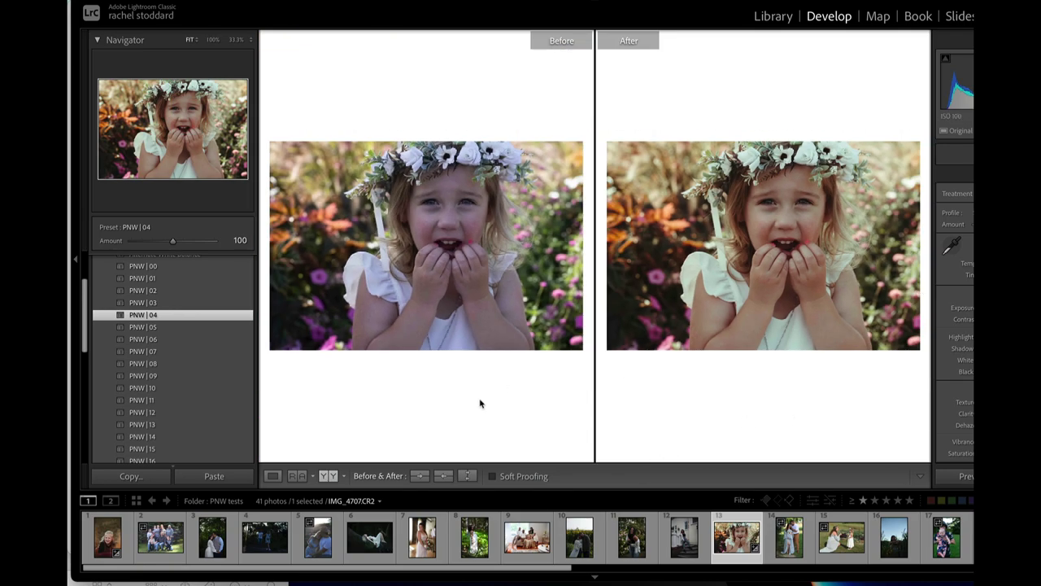
click(273, 476)
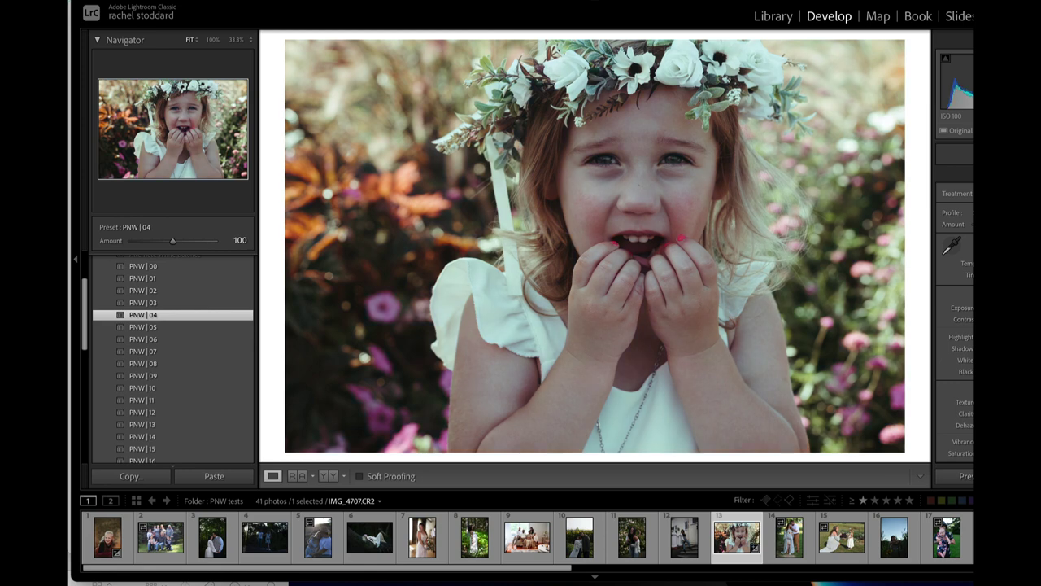
click(219, 1)
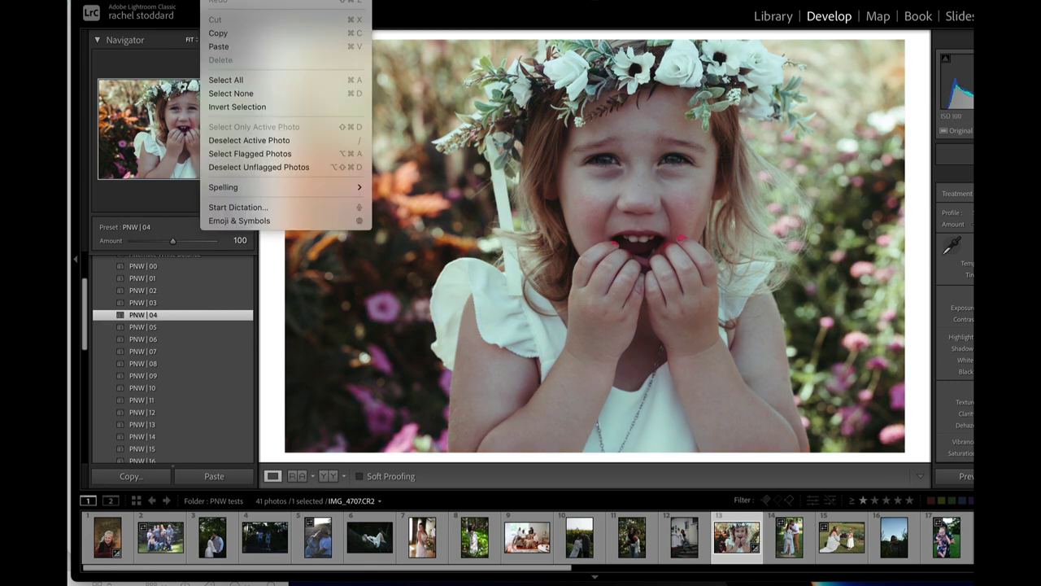
key(super+z)
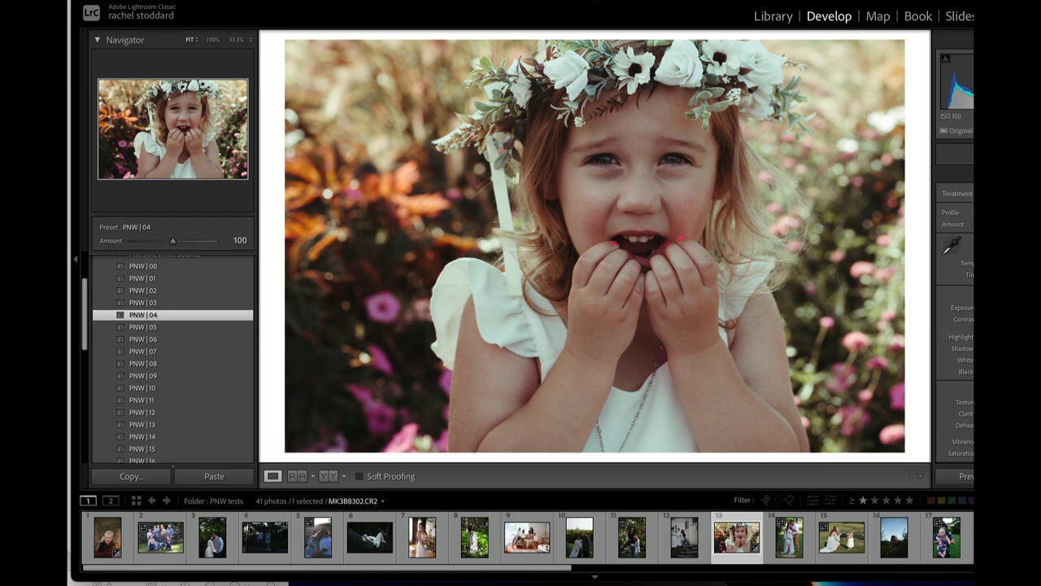
Step: Apply the PNW | 02 preset to the indoor family photo 35mm583.NEF and show it before and after side by side
click(518, 550)
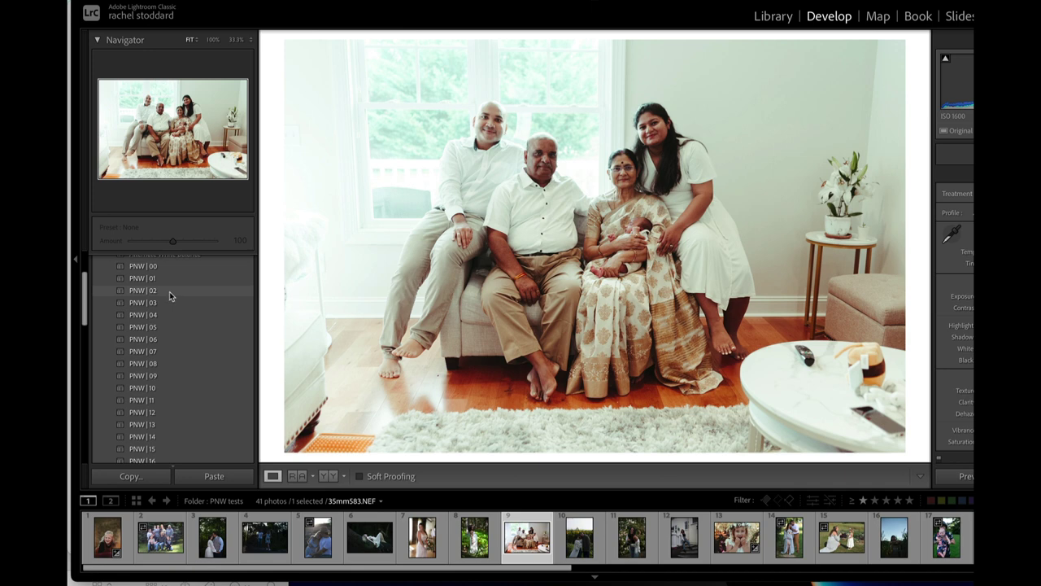
click(168, 291)
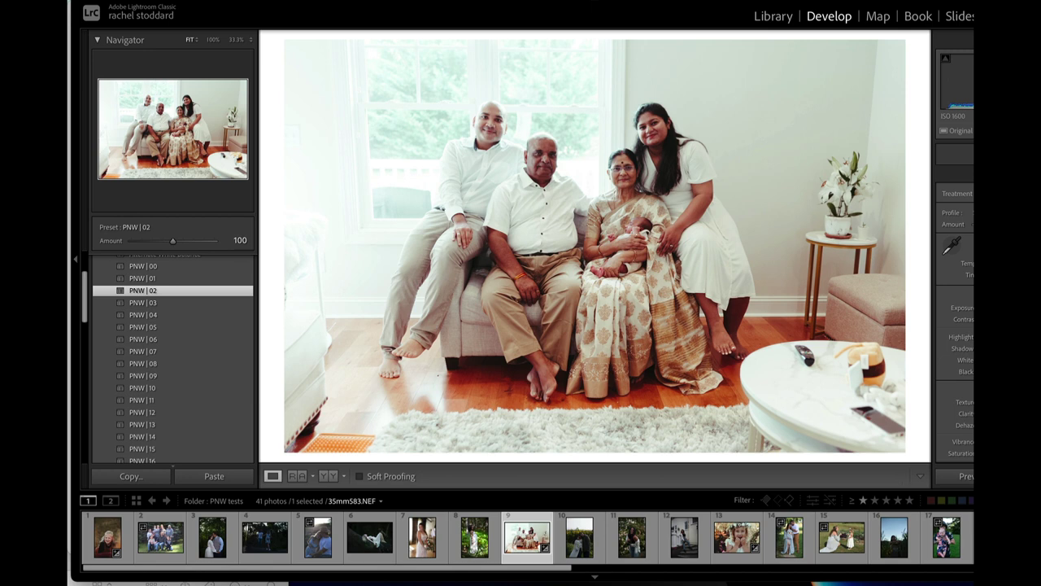
click(328, 476)
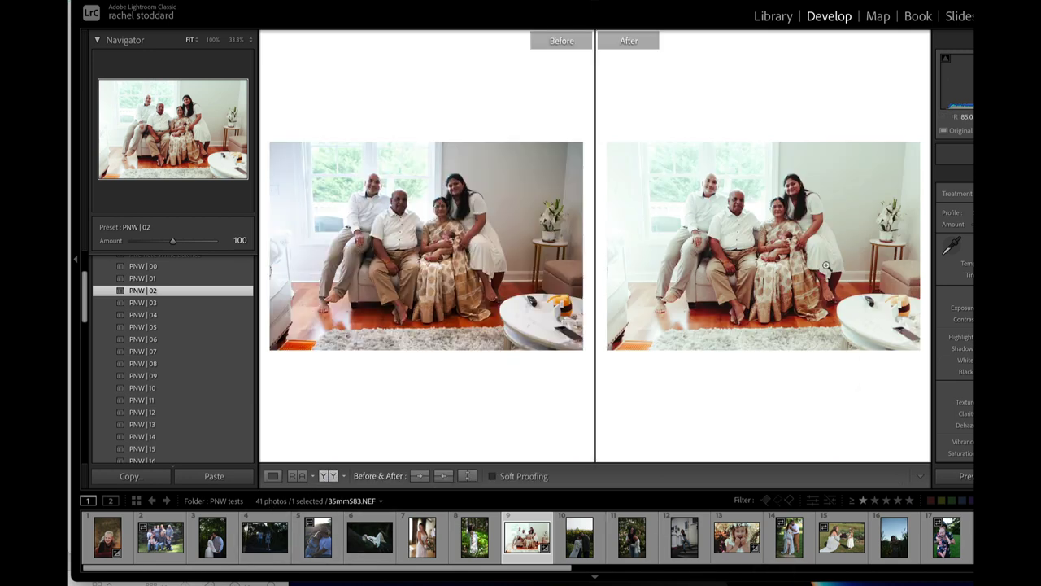
Step: Examine the family's skin tones at 100% in the before and after comparison, and return to the full view
click(740, 197)
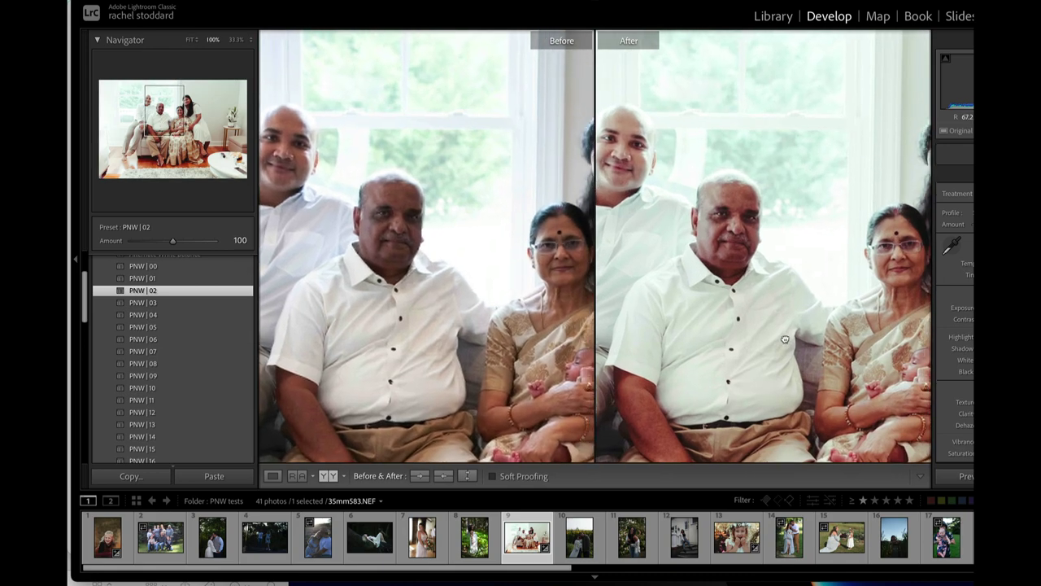
drag(785, 339, 756, 313)
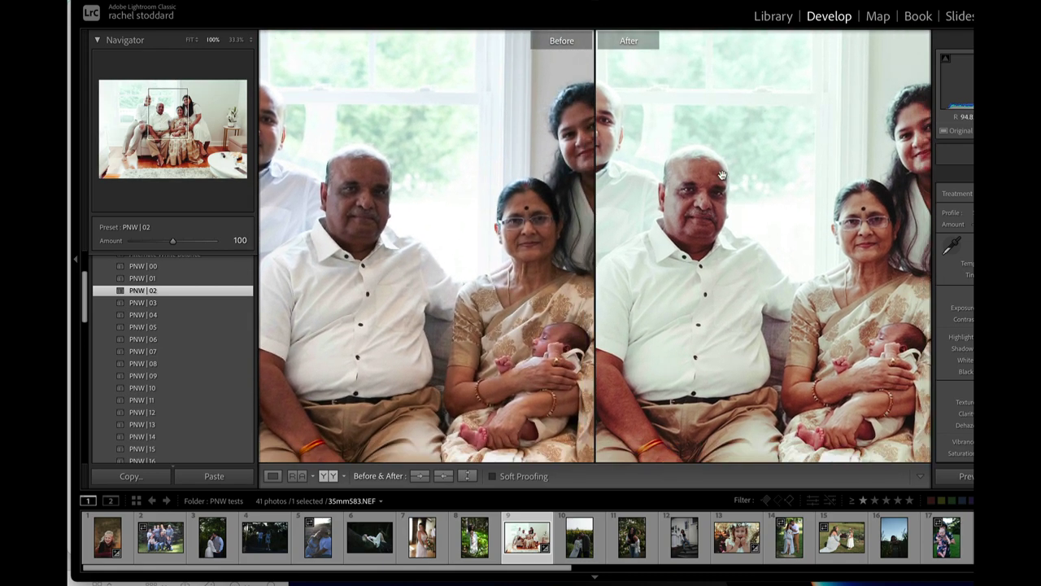
drag(722, 175, 750, 179)
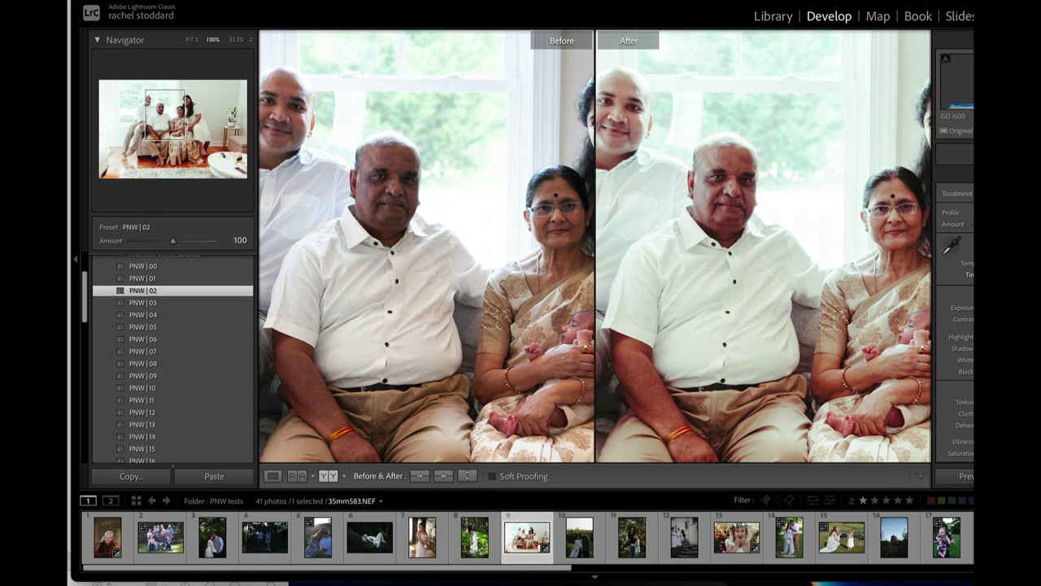
click(778, 208)
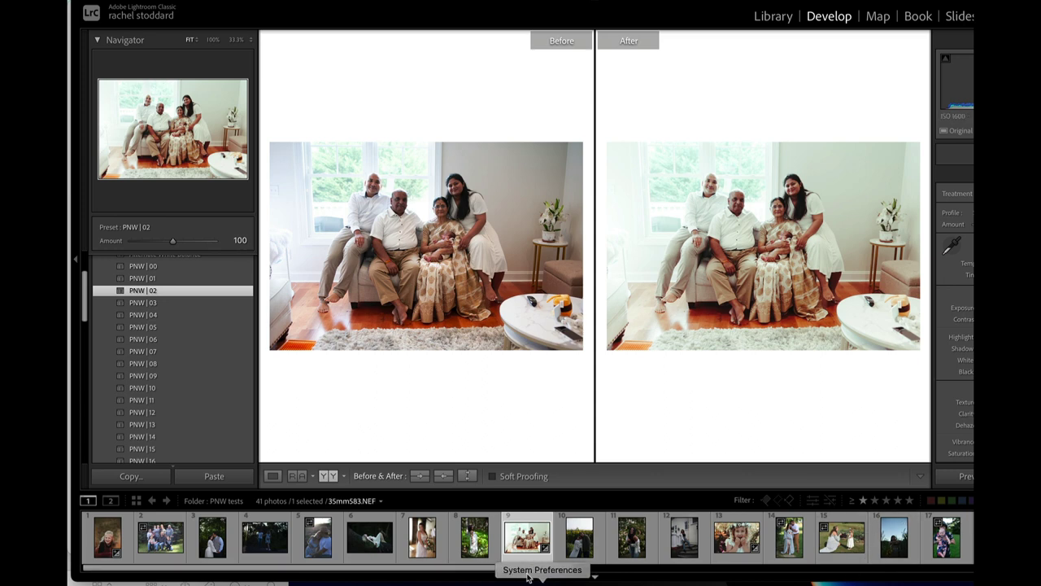
Step: Reopen the girl's photo IMG_4707.CR2, compare it before and after side by side, and return to the single-photo view
click(739, 549)
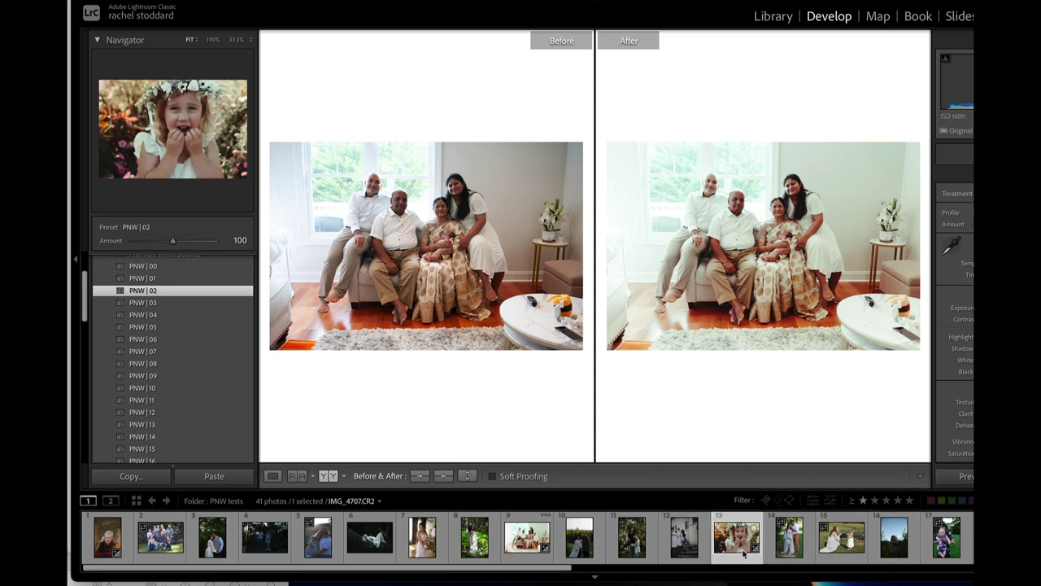
click(274, 476)
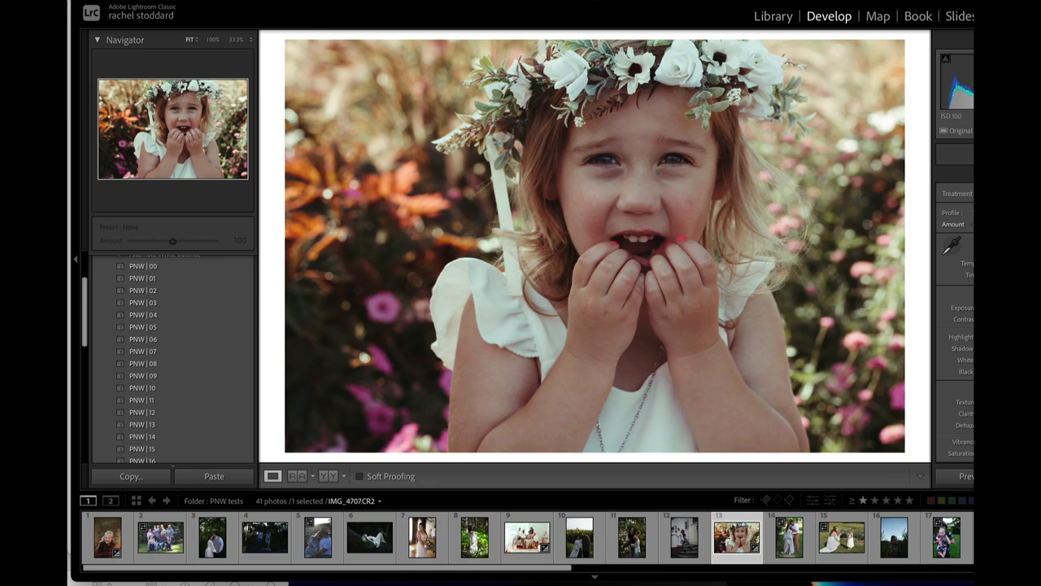
click(329, 476)
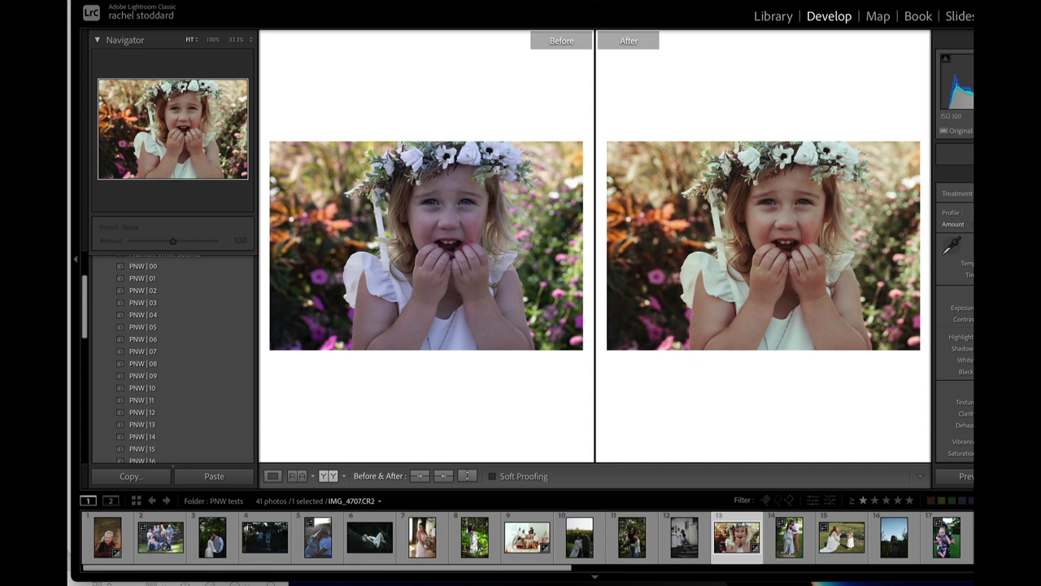
click(272, 476)
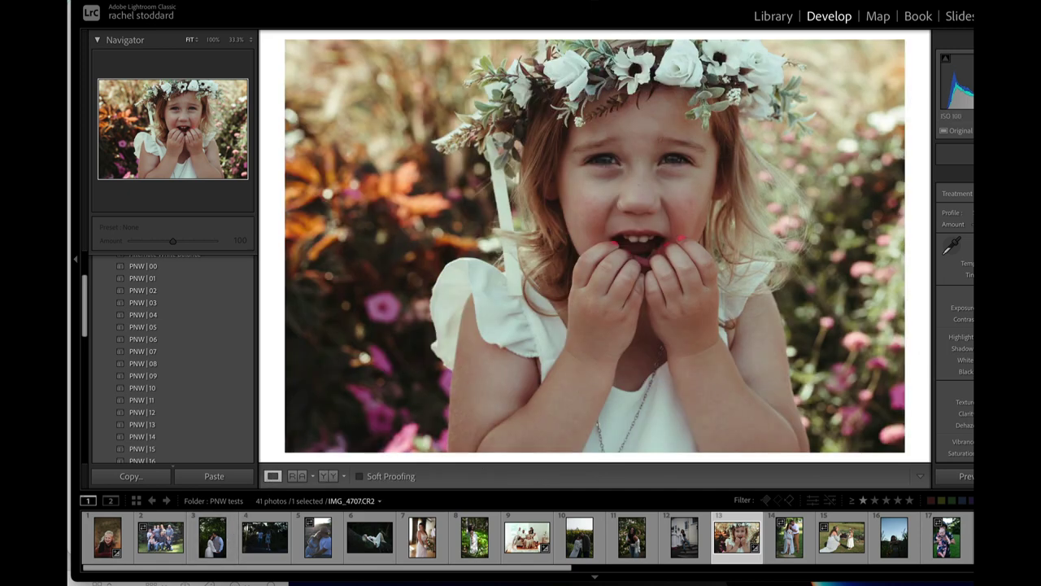
Step: Create a brush mask, paint its adjustment over the girl's face, and close the masking tools
key(shift+w)
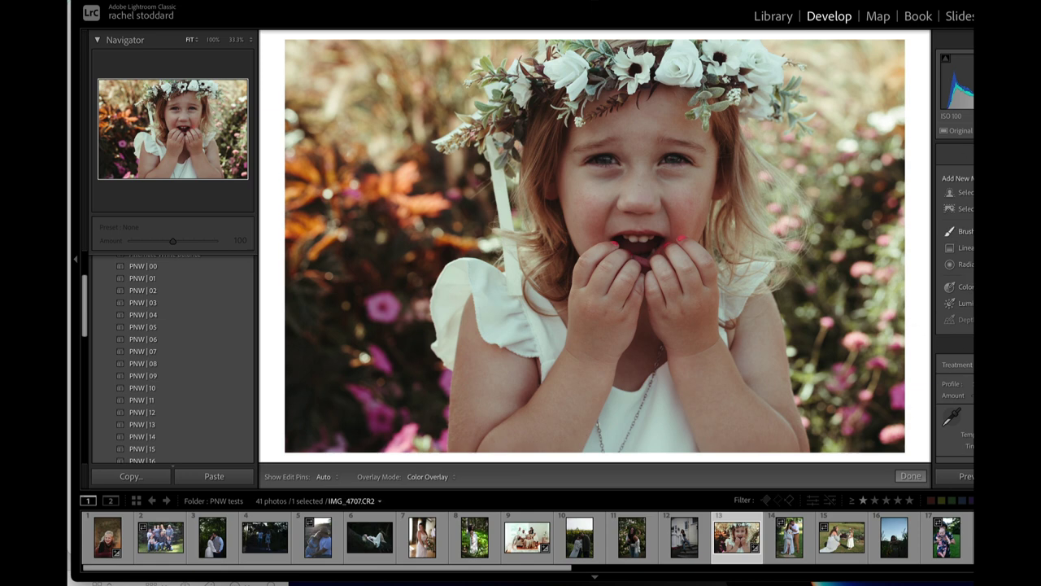
click(967, 235)
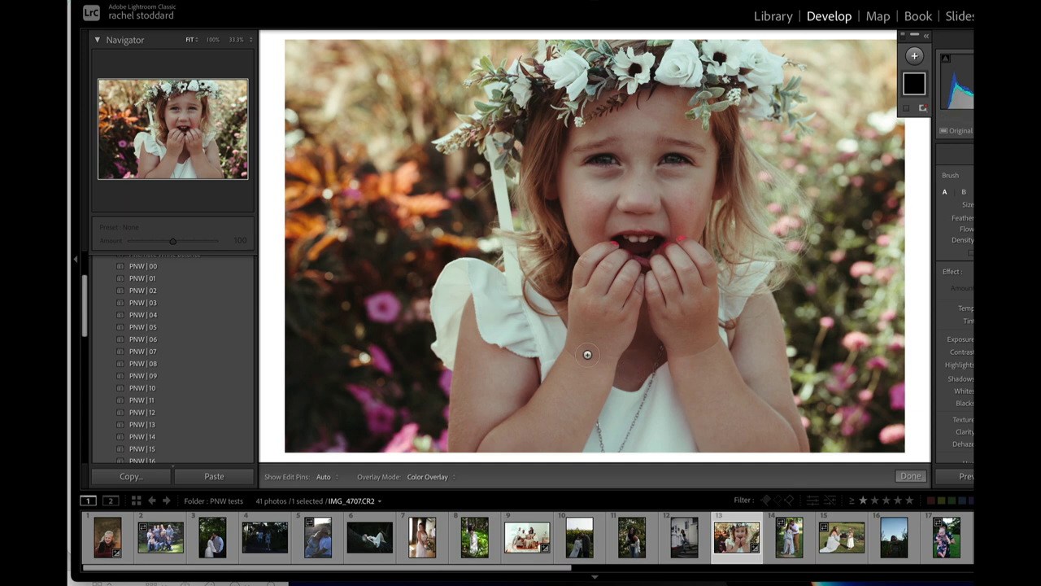
key(h)
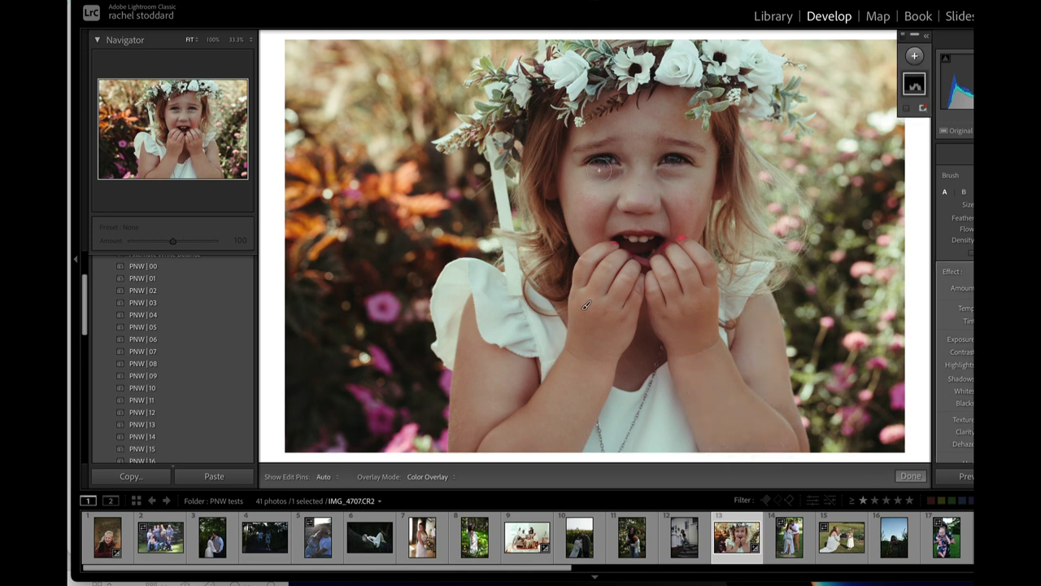
drag(667, 112, 595, 128)
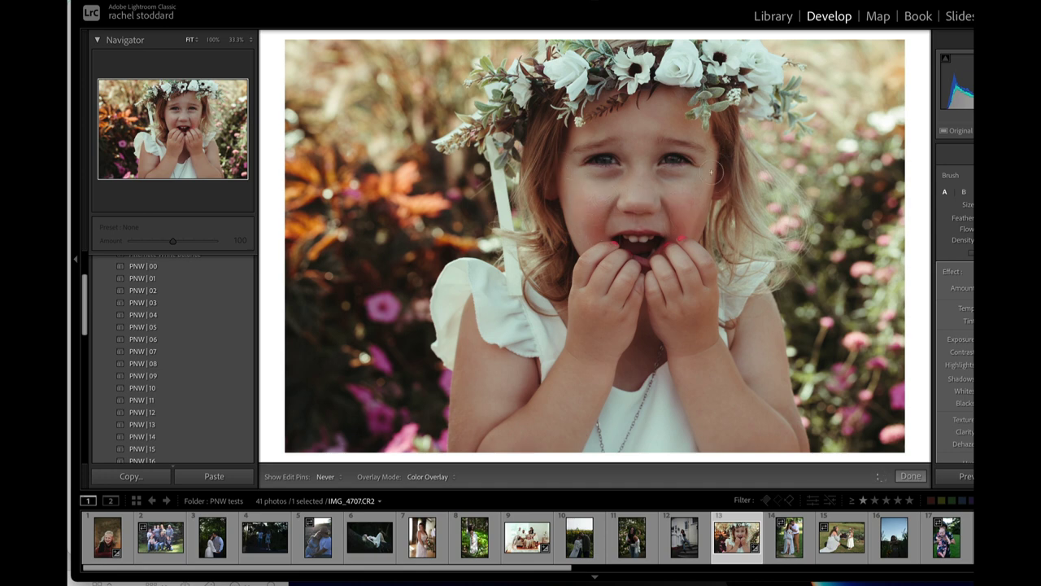
key(h)
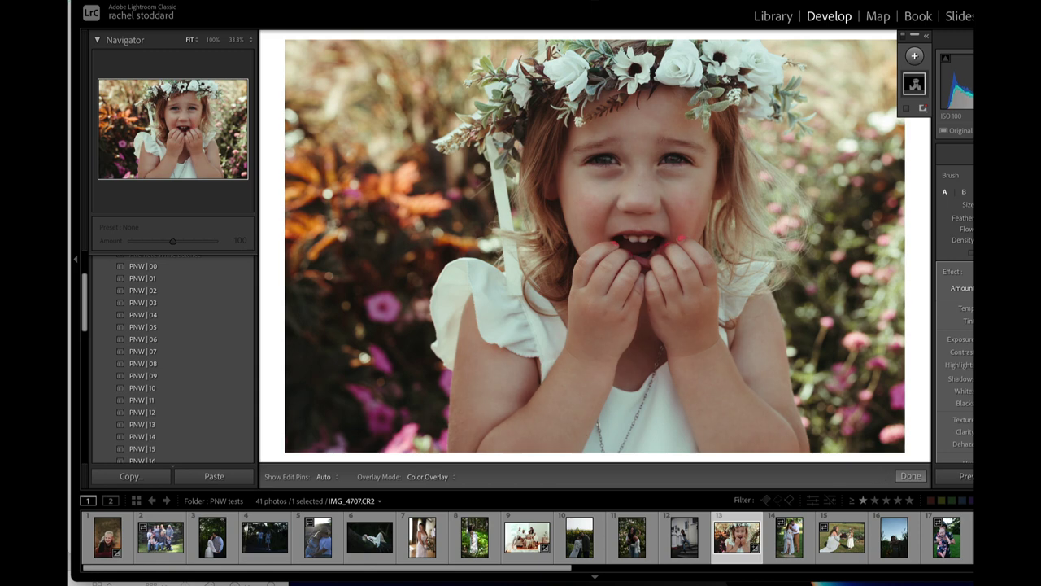
key(shift+w)
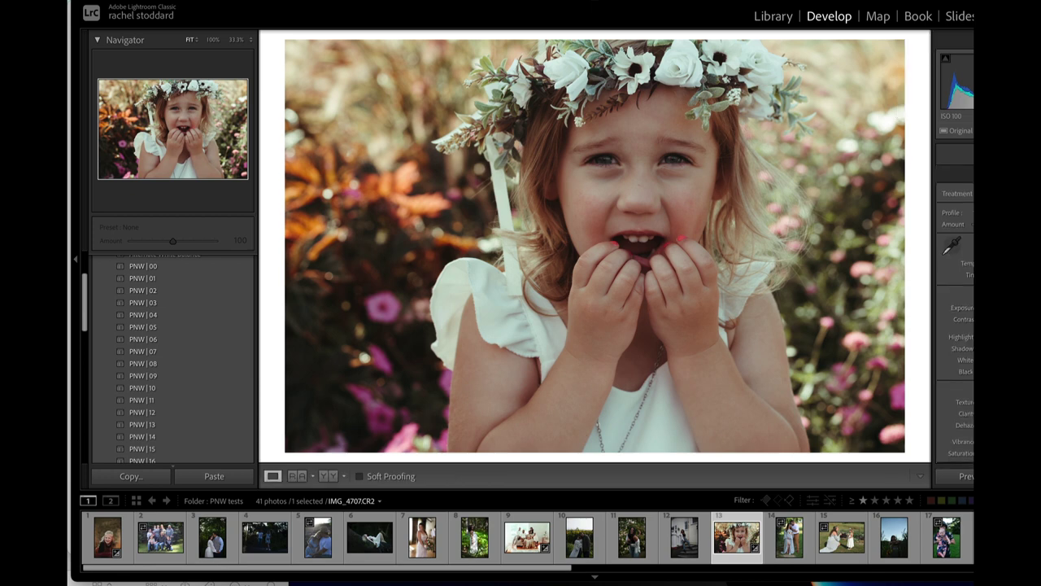
Step: Create a new brush mask and paint its adjustment with a very large brush across the whole photo of the girl
key(shift+w)
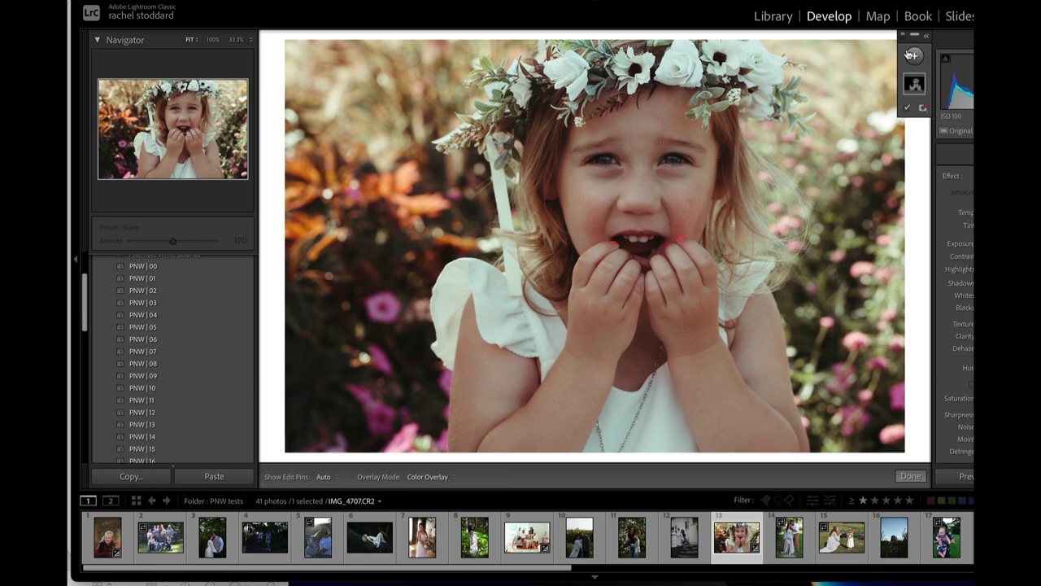
click(915, 56)
click(922, 118)
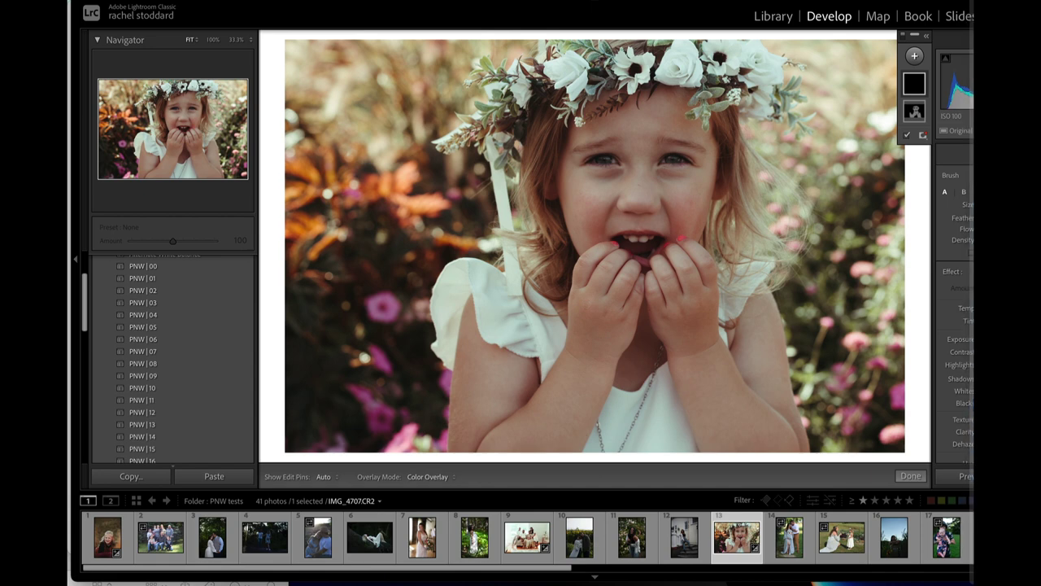
scroll(889, 201, up, 10)
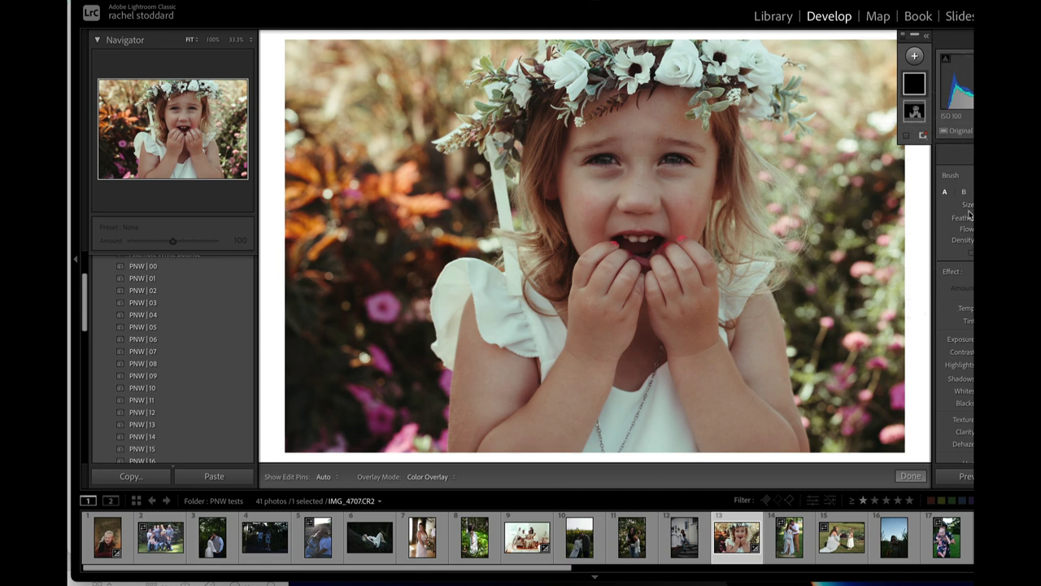
drag(852, 199, 373, 117)
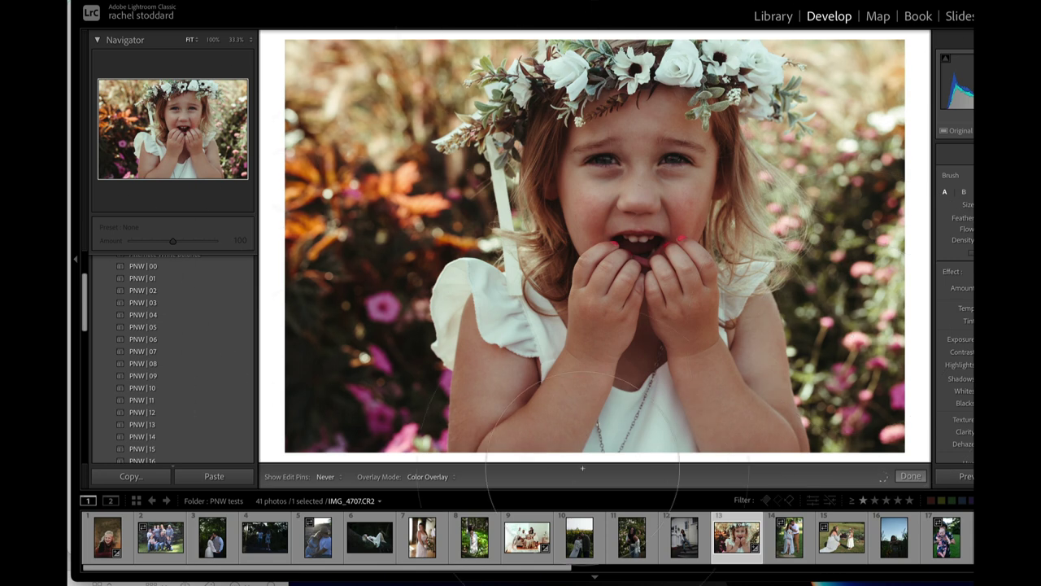
key(h)
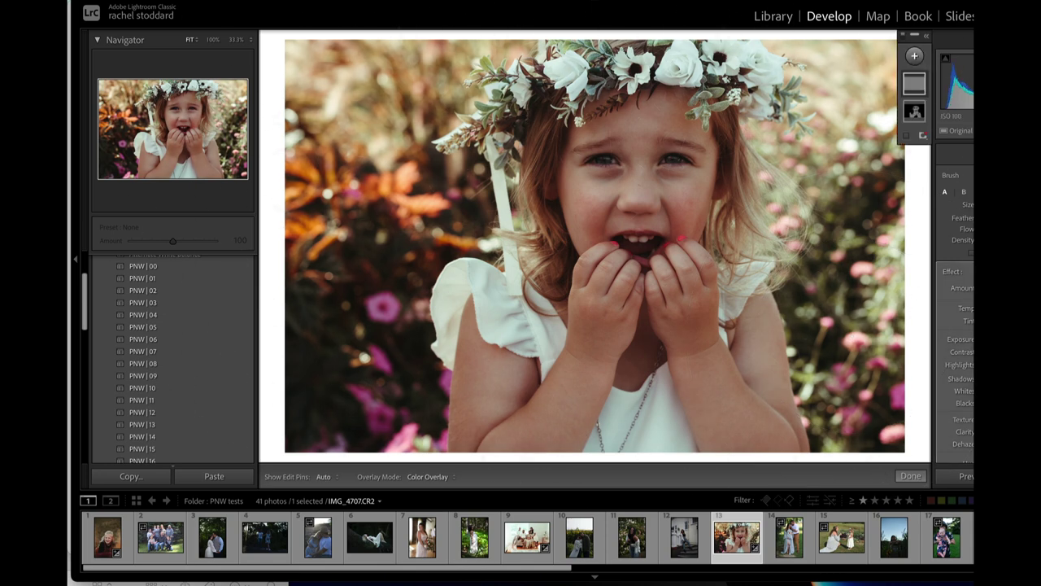
scroll(955, 317, down, 8)
scroll(955, 362, down, 4)
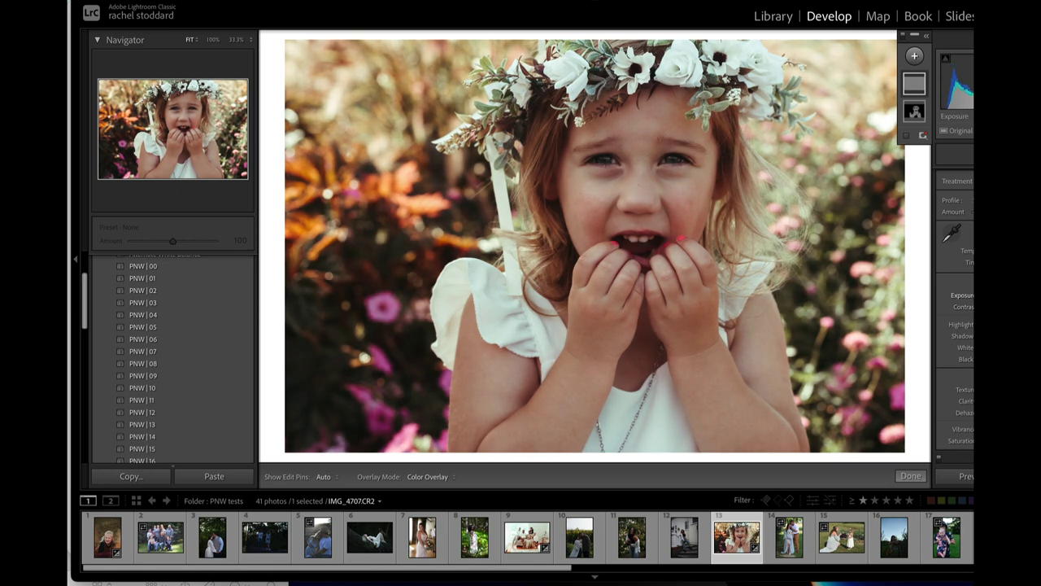
Step: Add a radial gradient mask centred on the girl's face, large enough to cover most of the photo, and close the masking tools
click(914, 55)
click(931, 135)
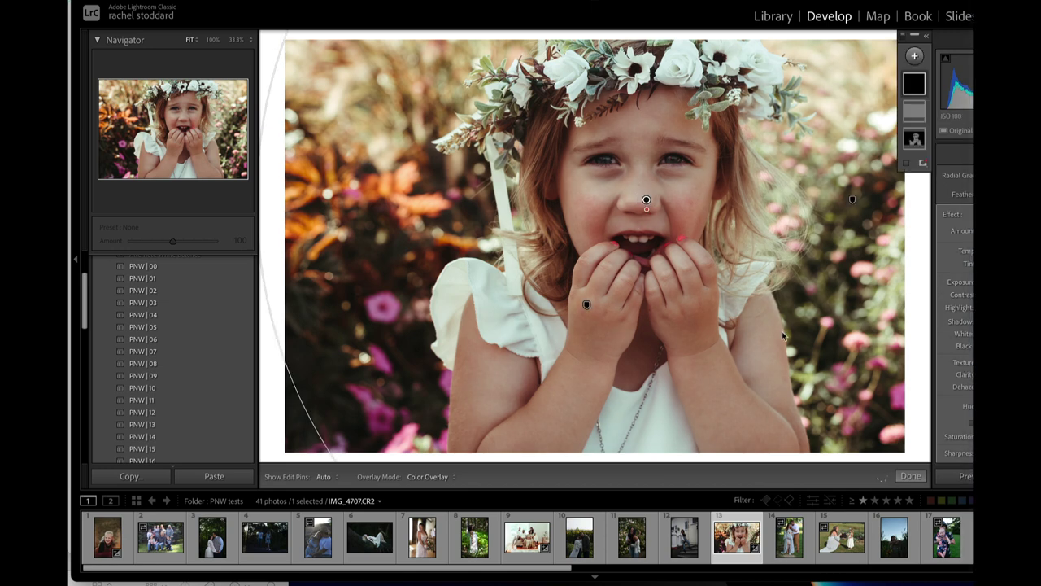
drag(772, 232, 761, 268)
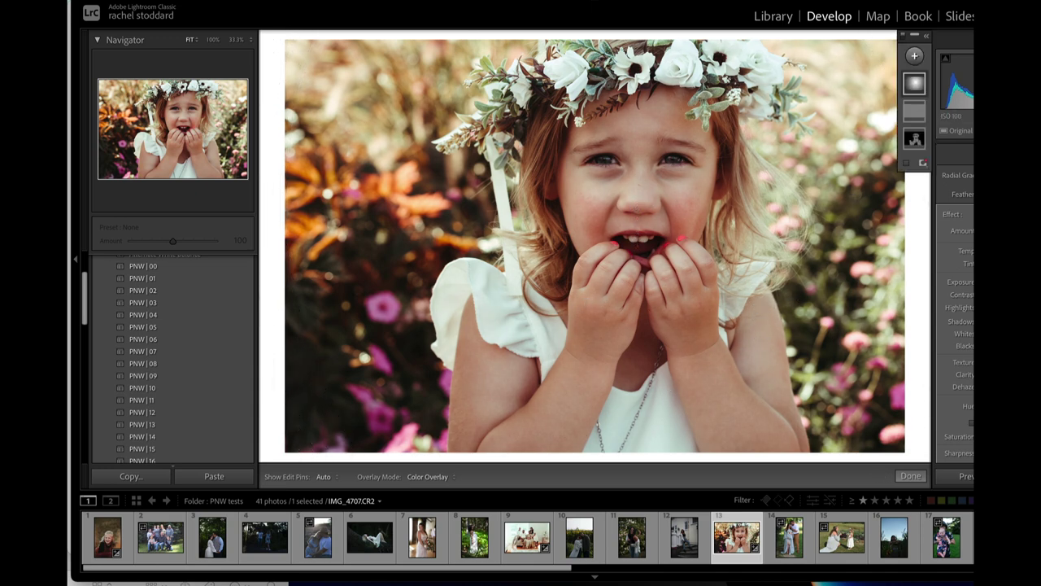
key(shift+w)
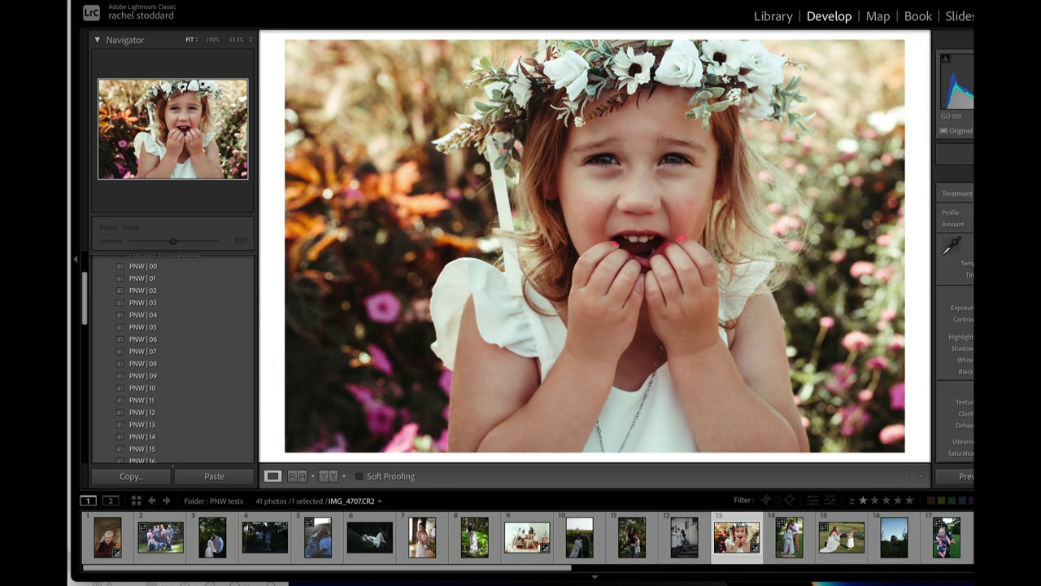
Step: Add a radial gradient mask using the first "A) Ey…" effect preset and draw a small ellipse over the girl's left eye
key(shift+w)
click(915, 55)
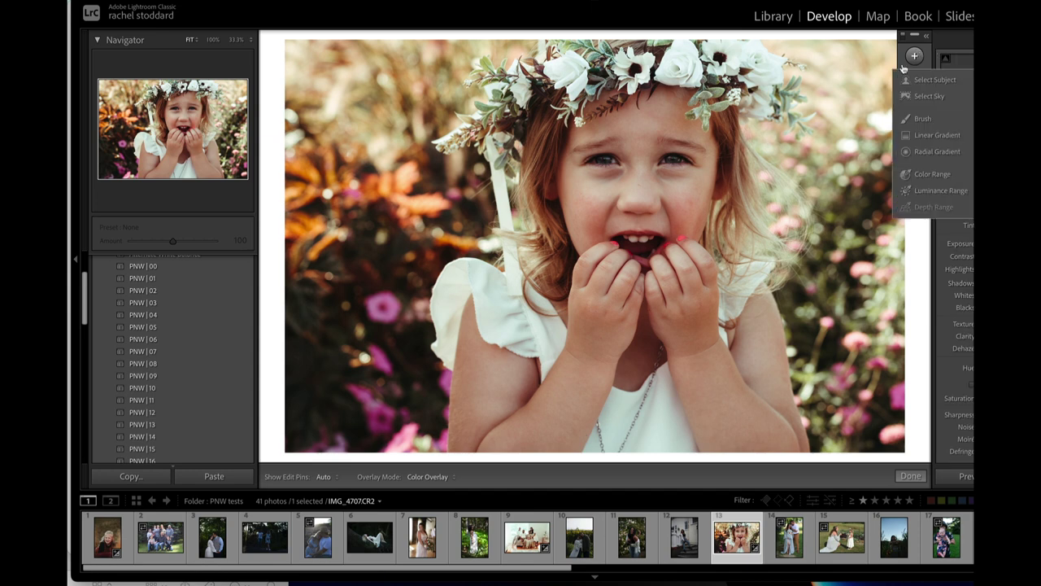
click(919, 151)
click(964, 214)
scroll(964, 348, down, 5)
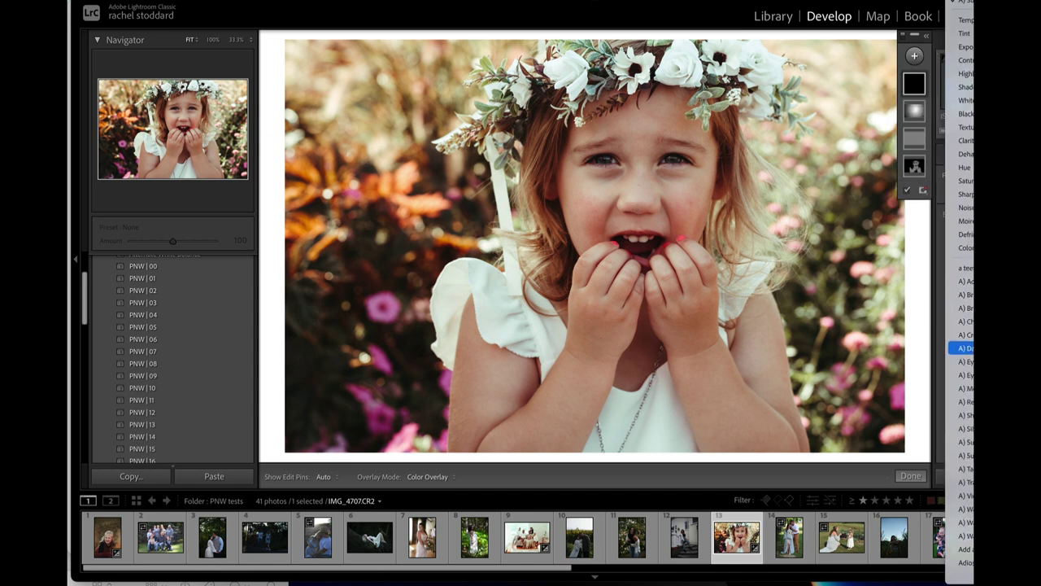
scroll(960, 348, down, 3)
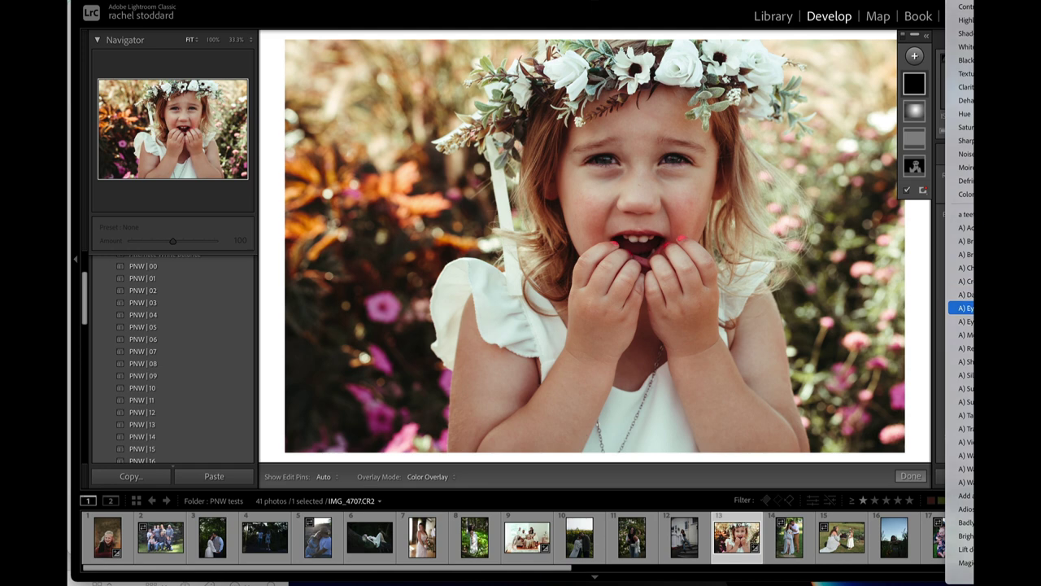
click(964, 308)
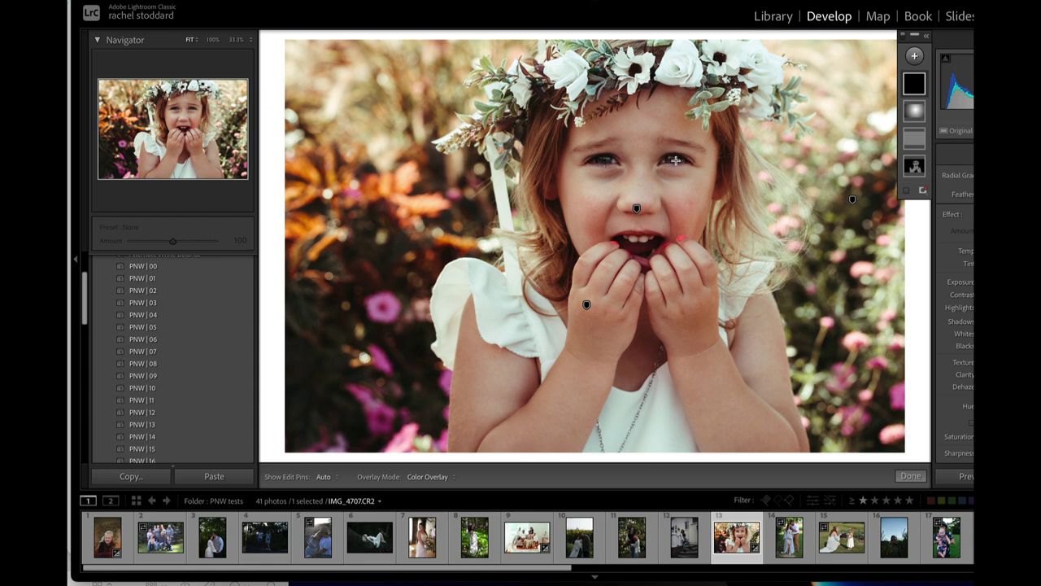
drag(679, 162, 706, 159)
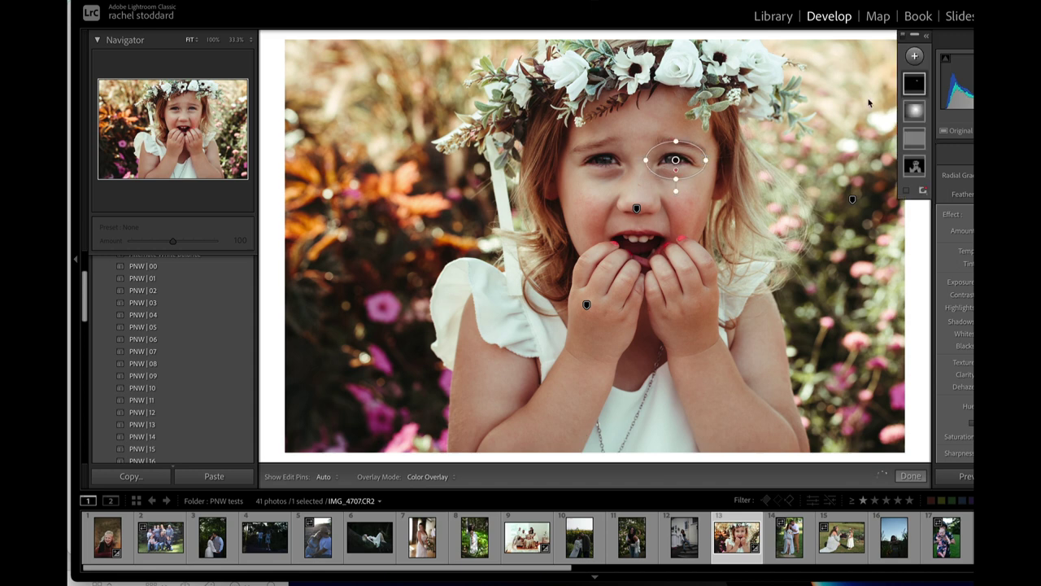
Step: Duplicate the eye mask and place the copy over the girl's right eye, flattening its ellipse to fit
right_click(909, 85)
click(934, 163)
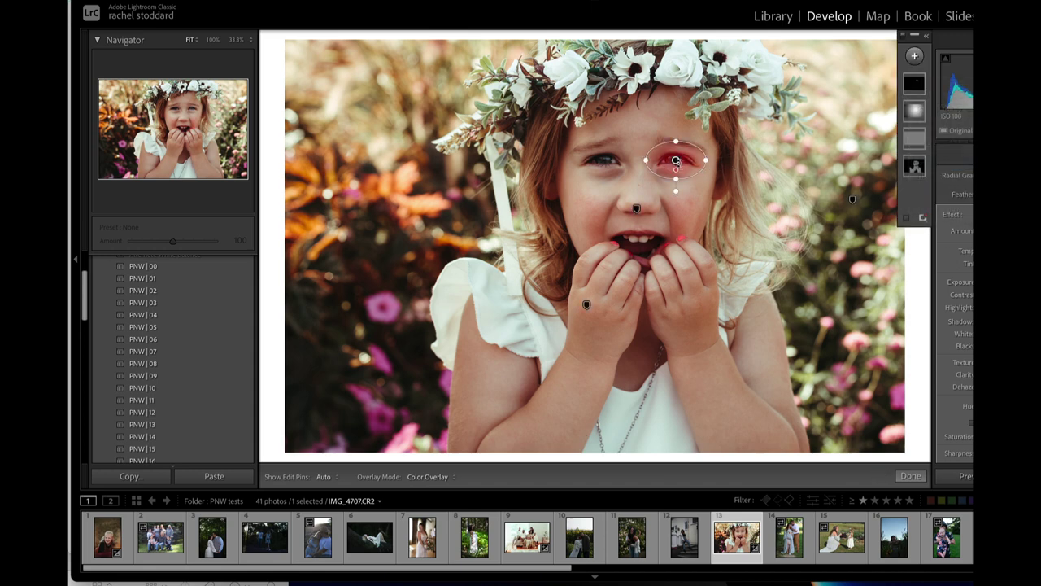
drag(676, 160, 604, 180)
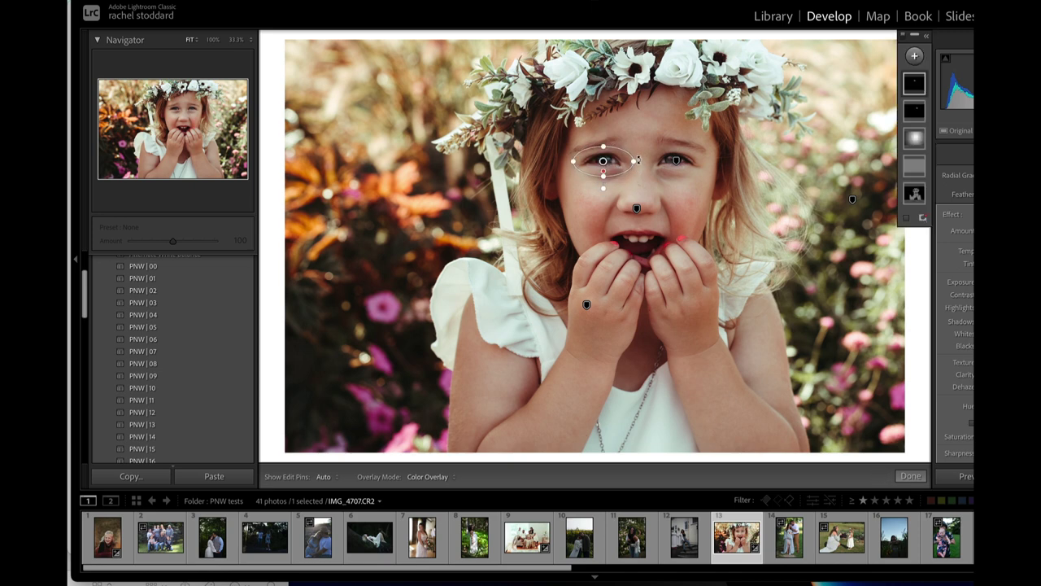
click(603, 161)
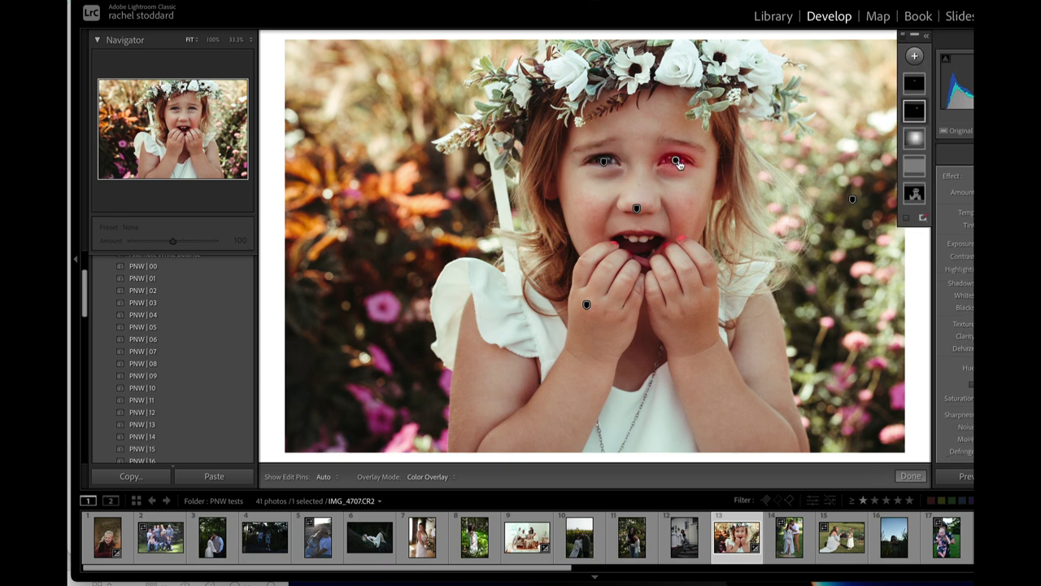
Step: Reduce the radial ellipse over the girl's left eye so it fits closely around the eye
click(676, 160)
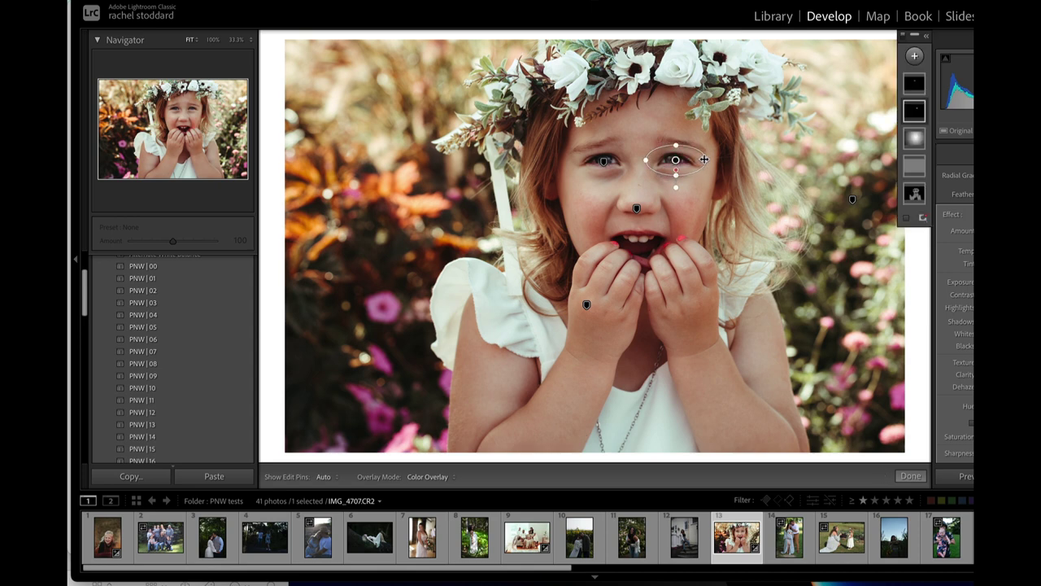
drag(704, 159, 677, 158)
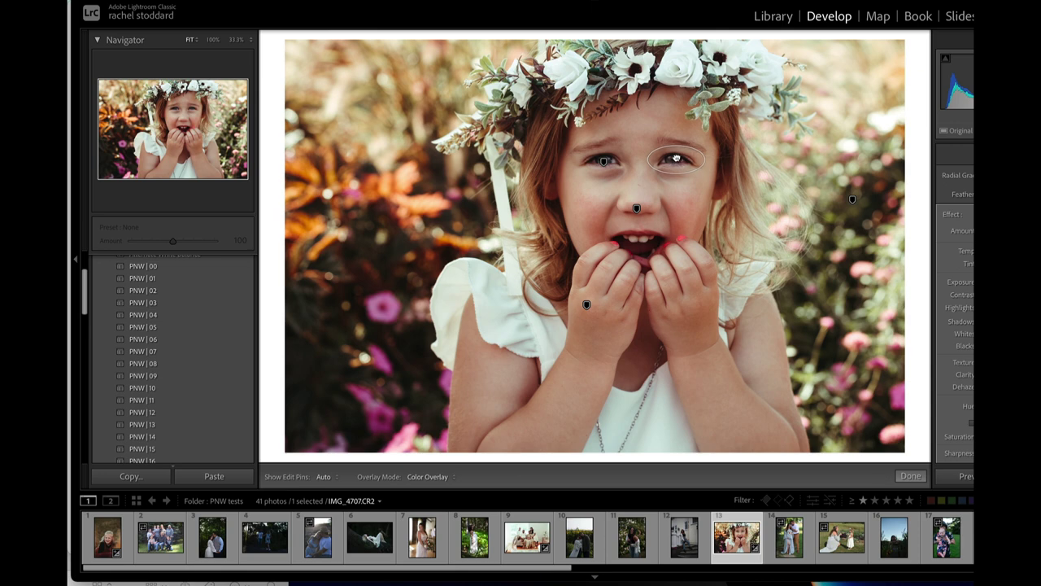
click(676, 159)
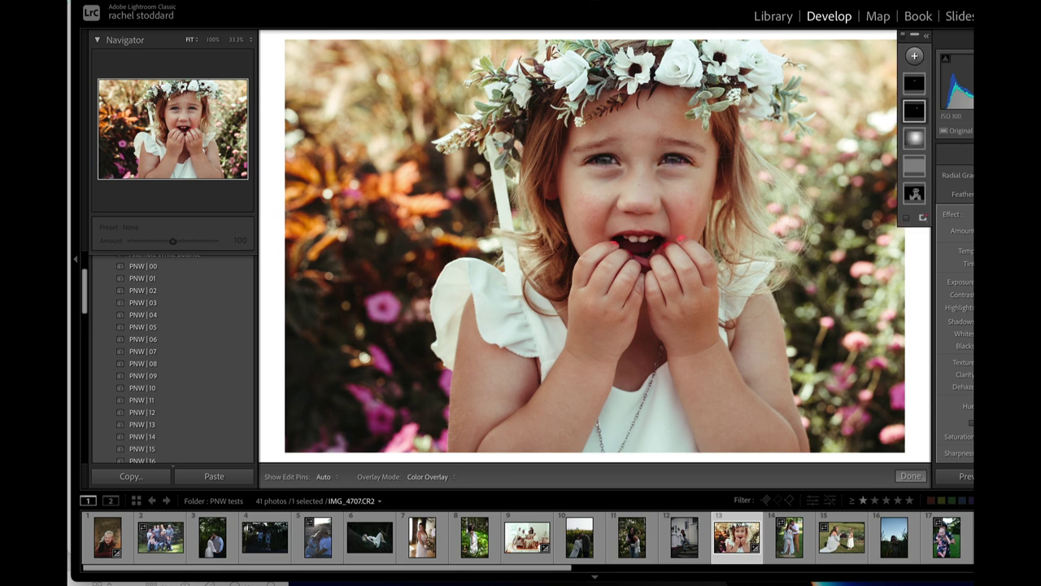
Step: Add another brush mask, close the masking tools, and show the girl's photo before and after side by side
click(924, 57)
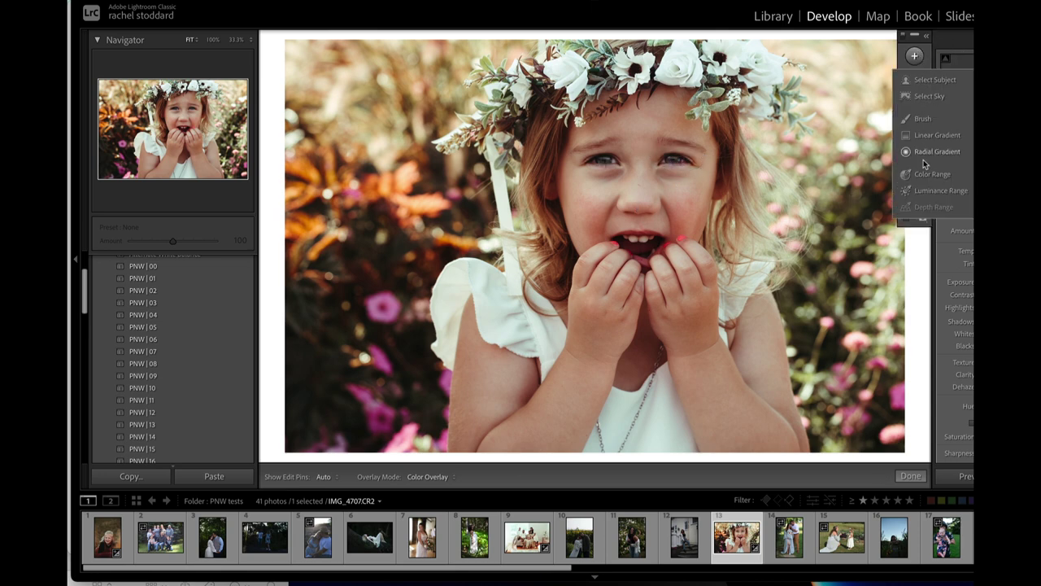
click(920, 126)
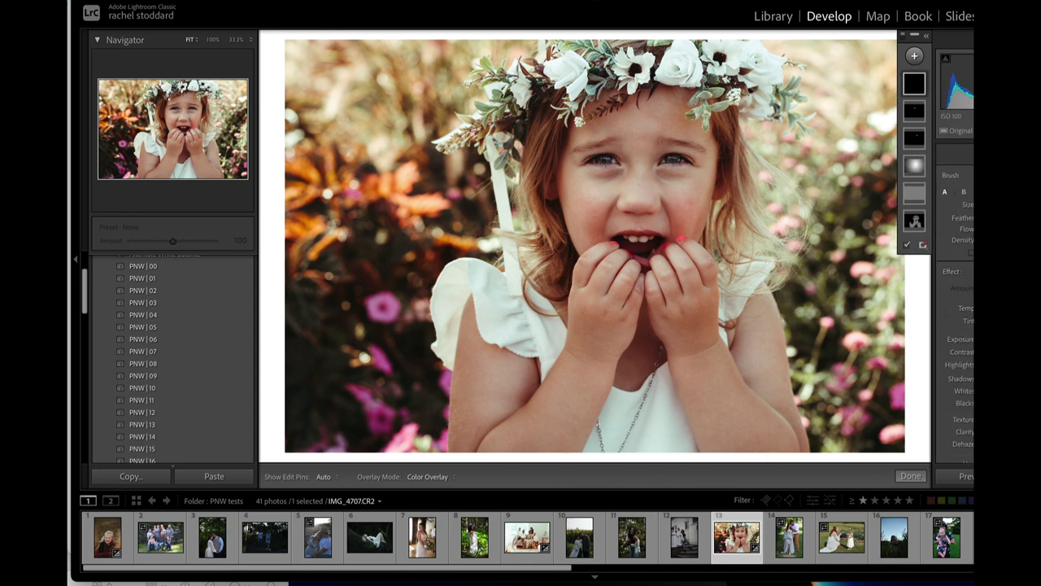
key(shift+w)
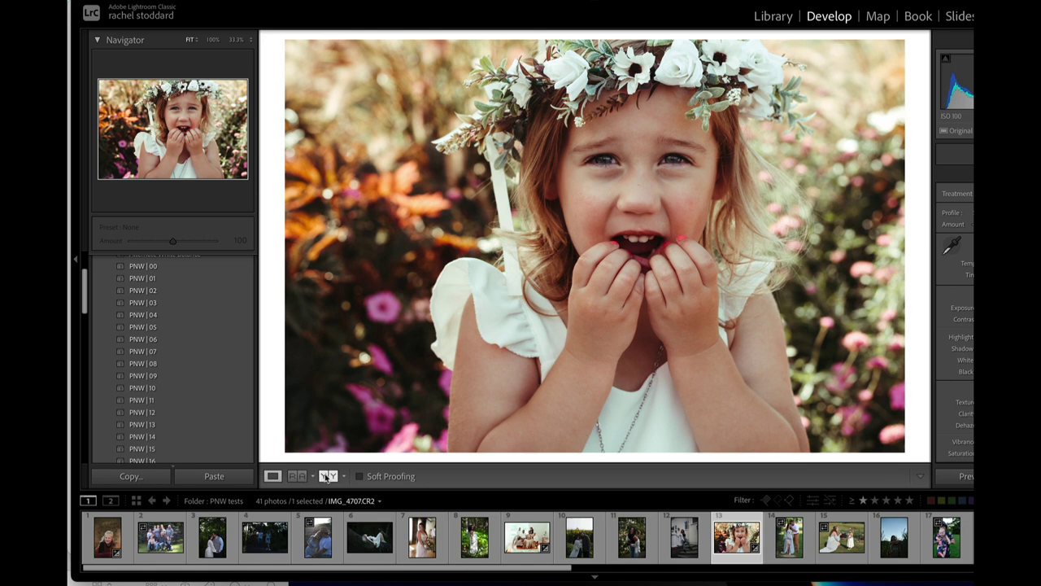
click(328, 476)
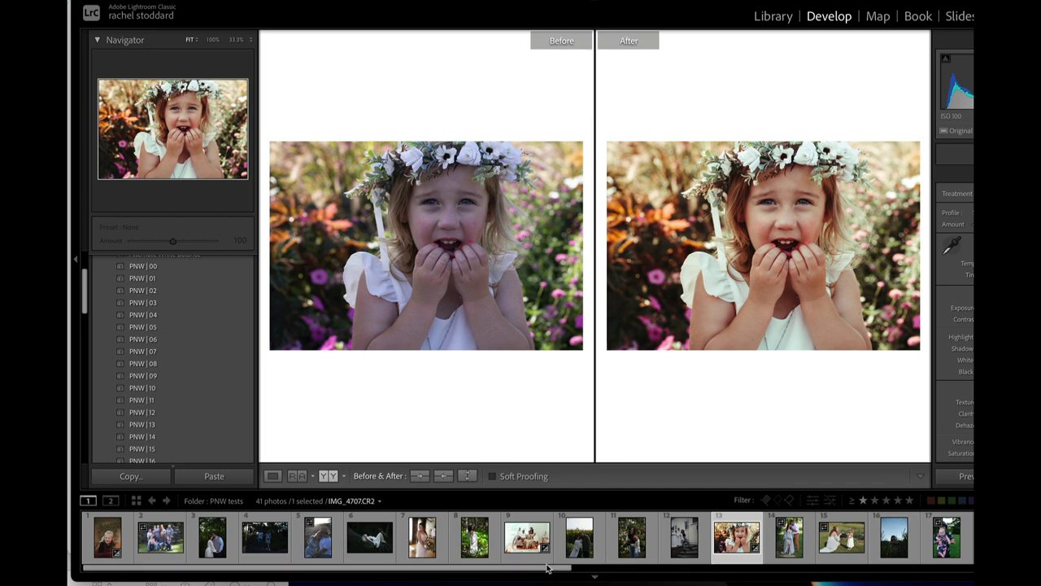
Step: Open the dark outdoor wedding photo _MG_9093.CR2 from further along the filmstrip and brighten it
drag(548, 568, 765, 577)
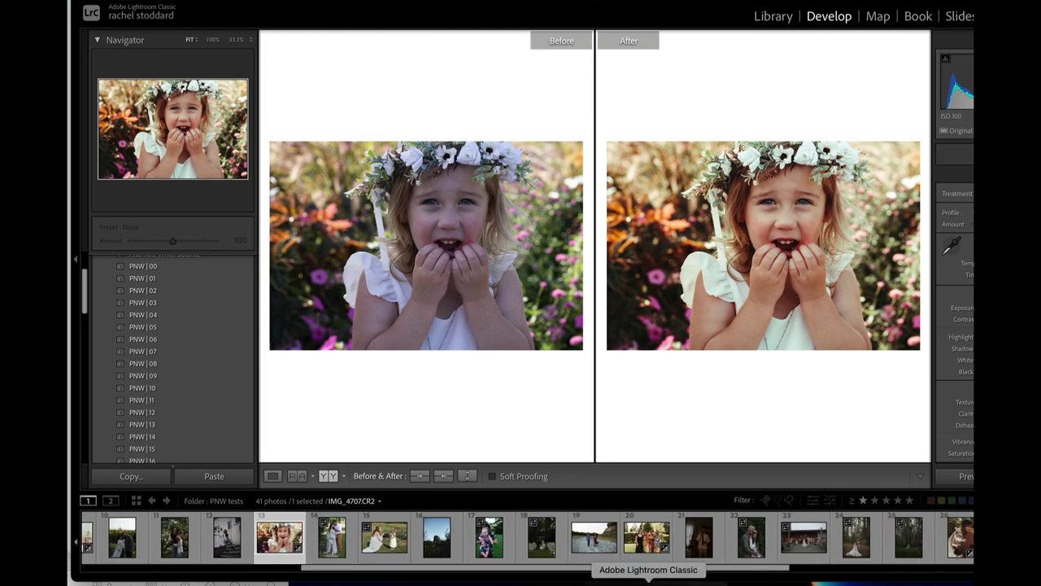
click(542, 557)
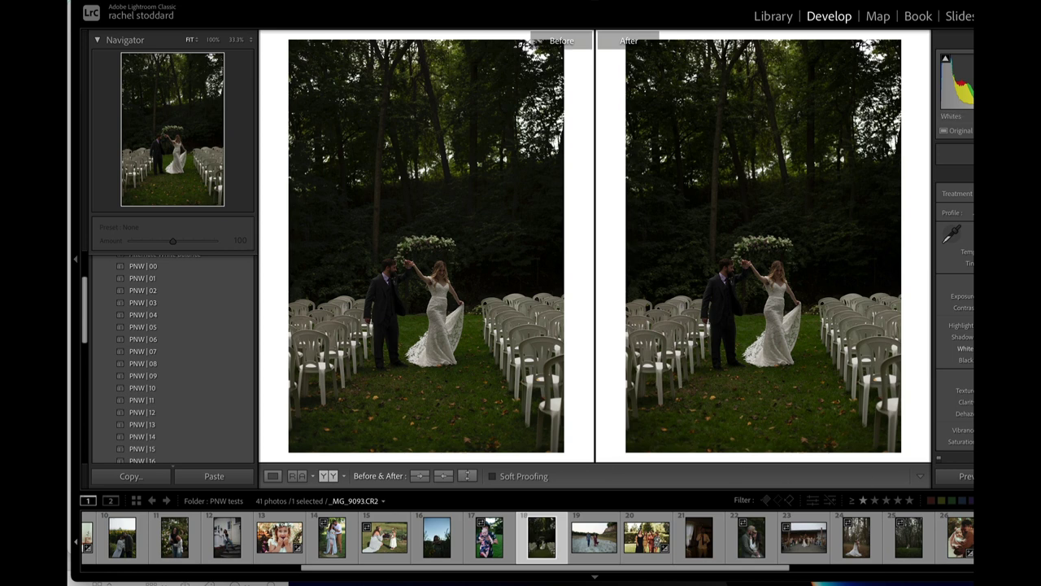
key(Up)
key(Up)
key(Up)
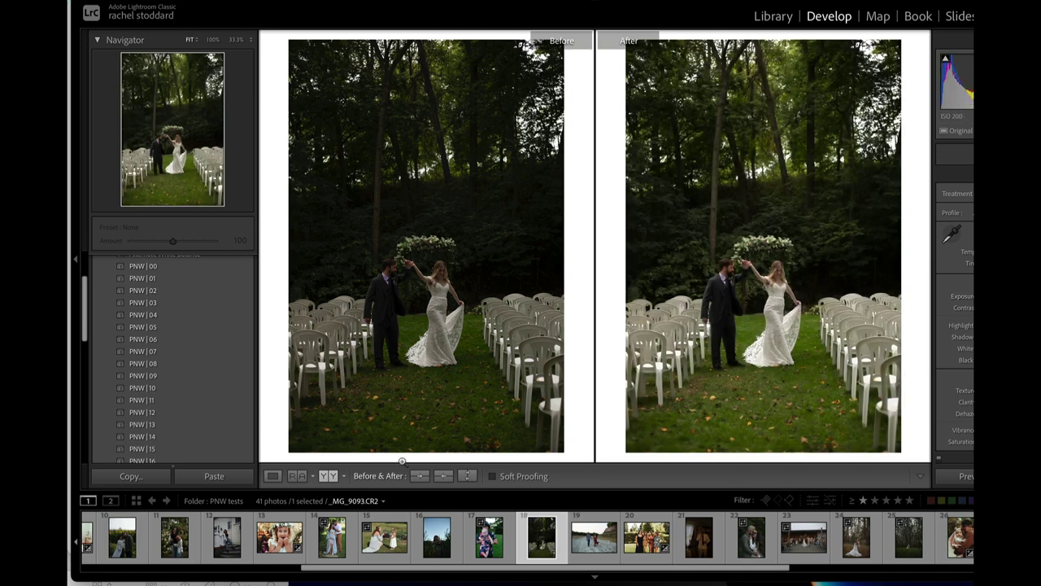
Step: Return to the single-photo view and apply the PNW | 00 preset to the wedding photo
click(273, 476)
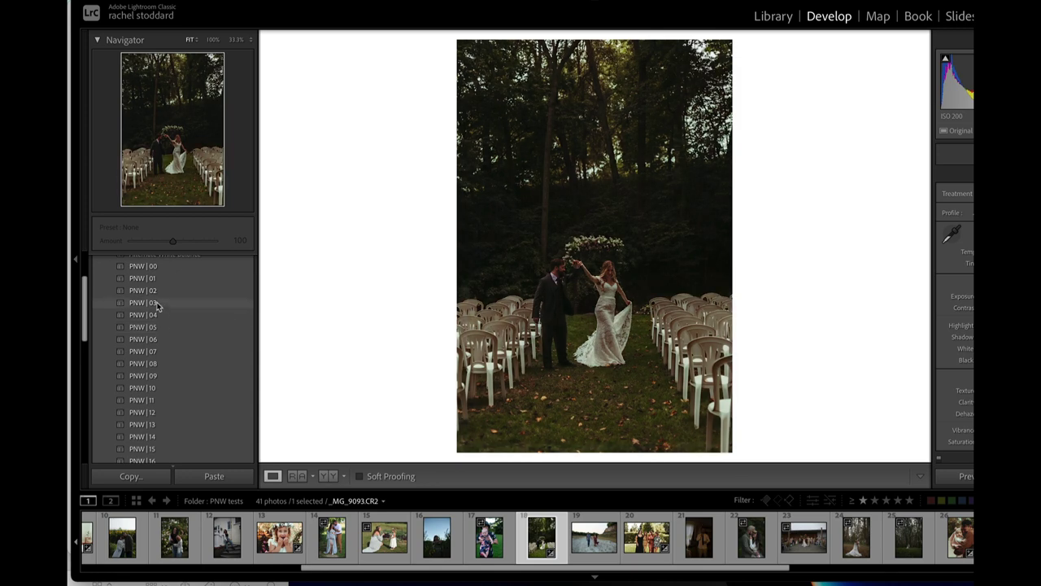
click(149, 266)
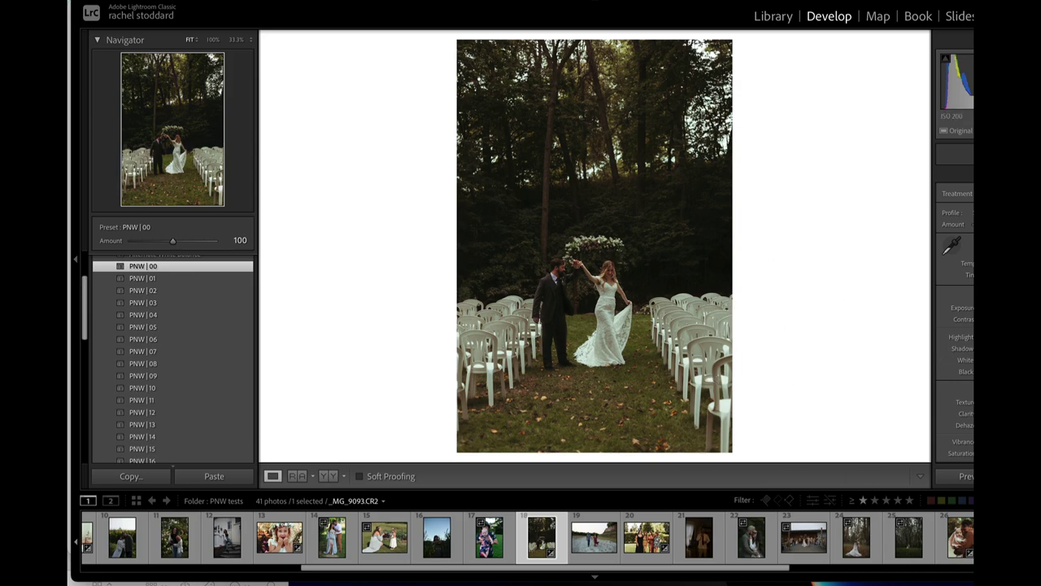
Step: Examine the couple at 100%, return to the full view, and compare the wedding photo before and after side by side
click(611, 292)
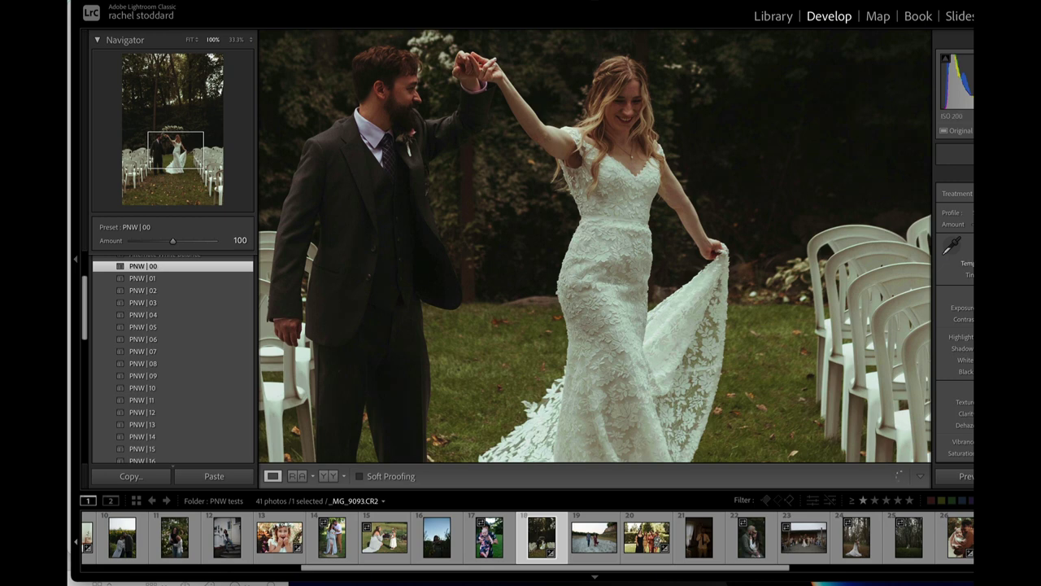
click(613, 250)
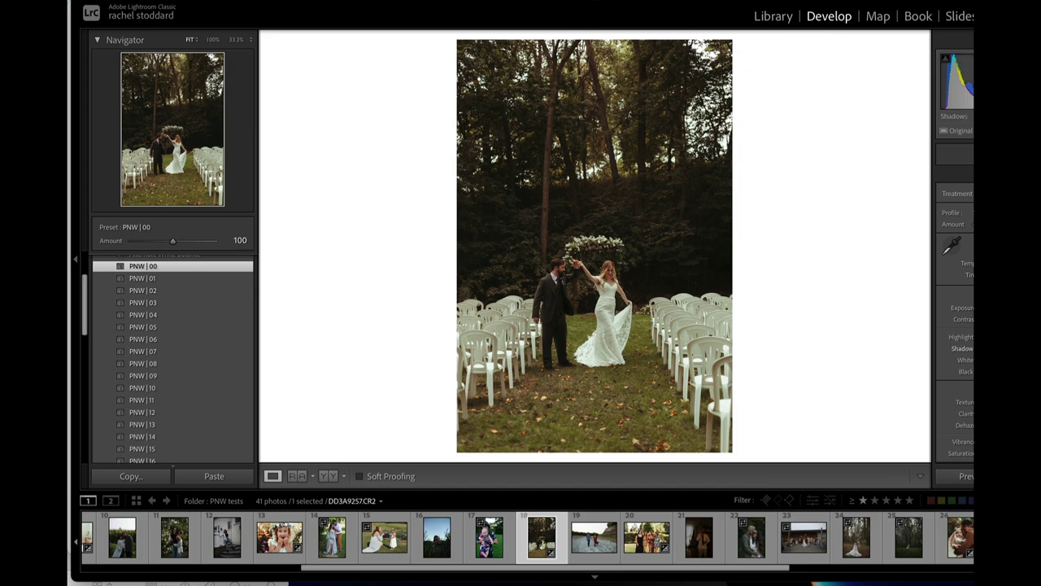
click(329, 476)
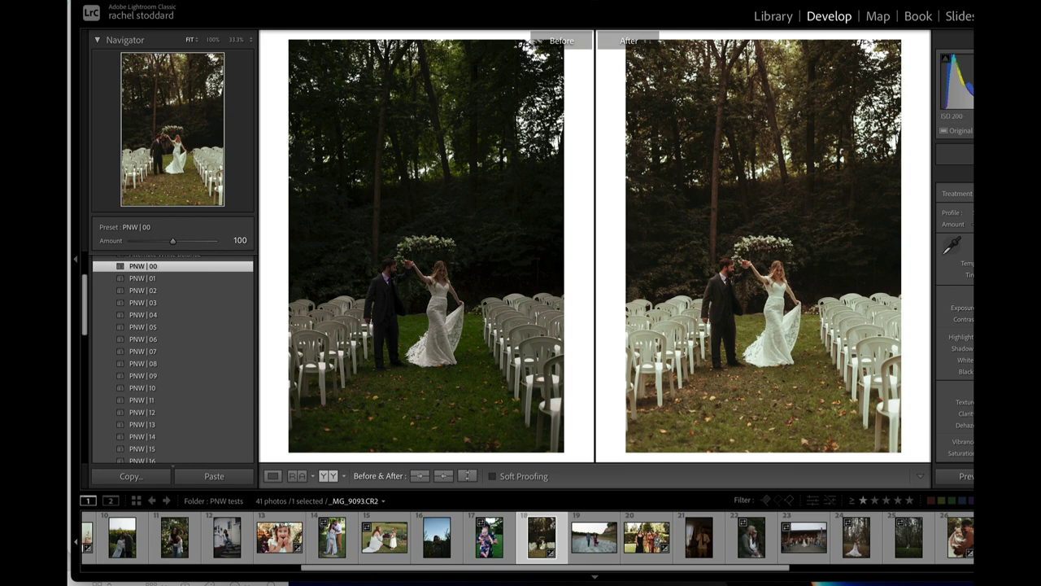
Step: Add a linear gradient mask with a saved effect preset, fading from the photo's top edge to the grass below the couple
key(shift+w)
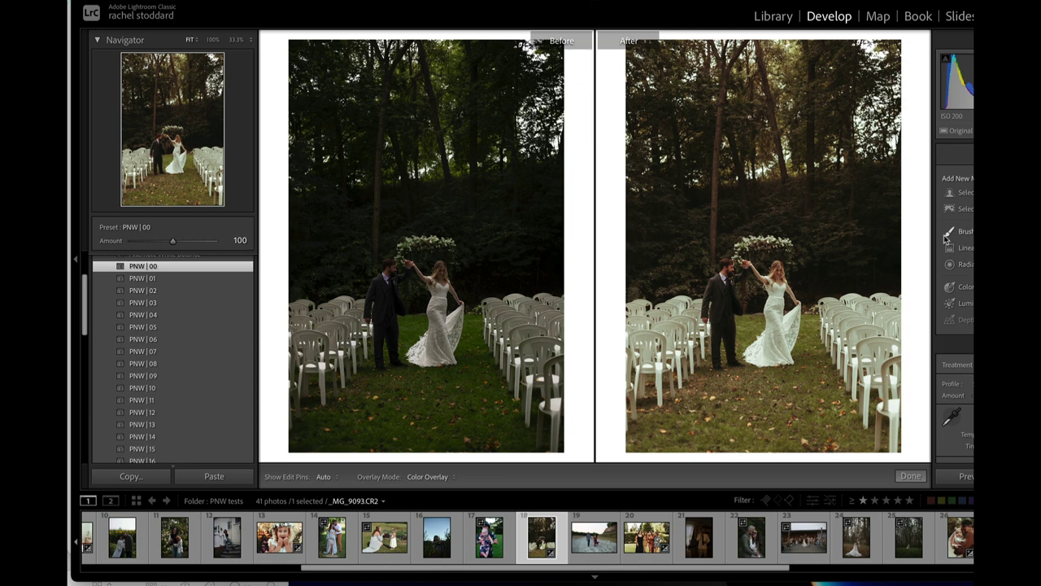
click(973, 249)
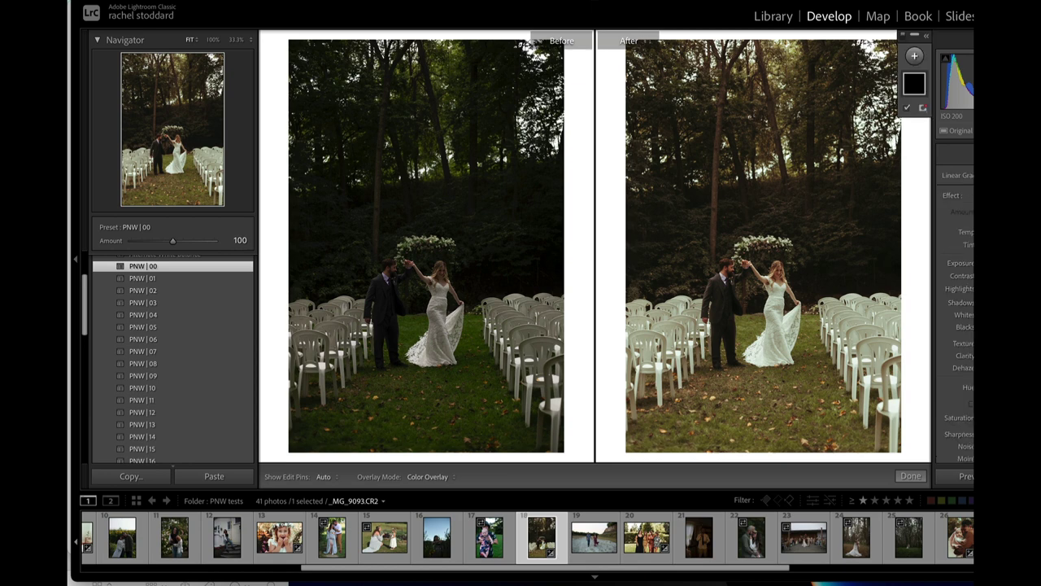
click(972, 195)
scroll(968, 476, down, 5)
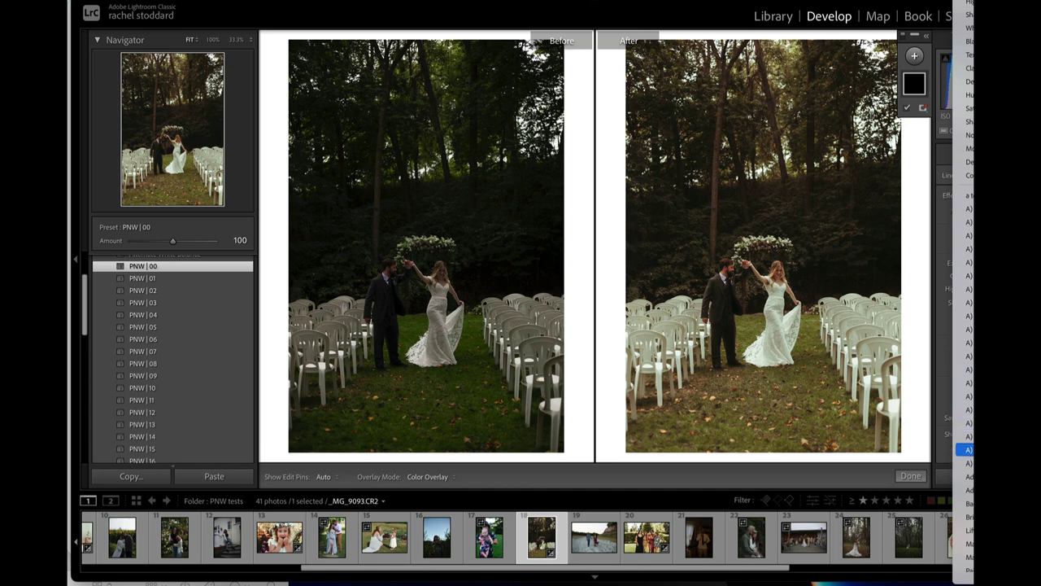
click(966, 449)
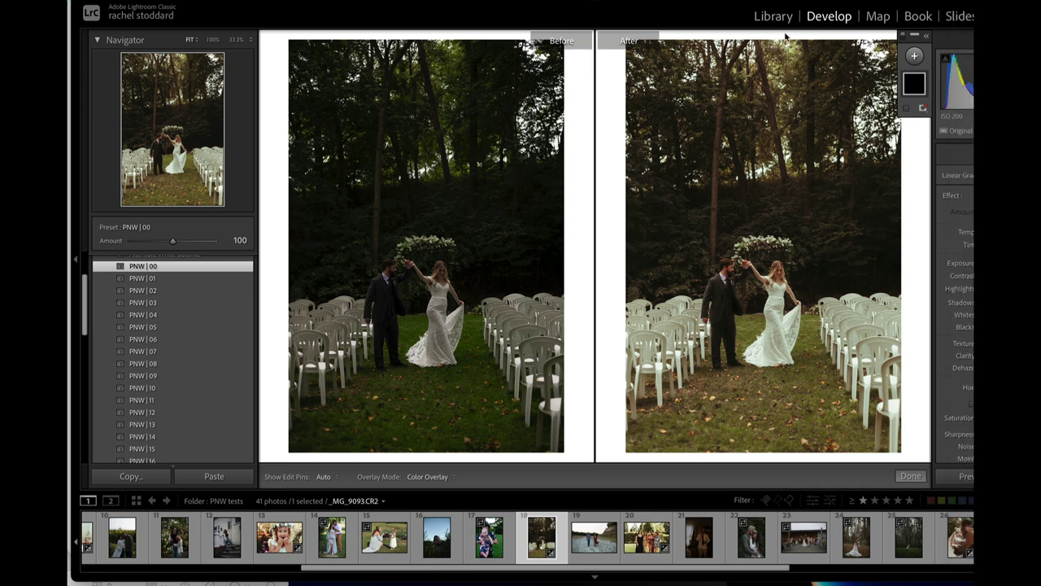
drag(784, 38, 790, 333)
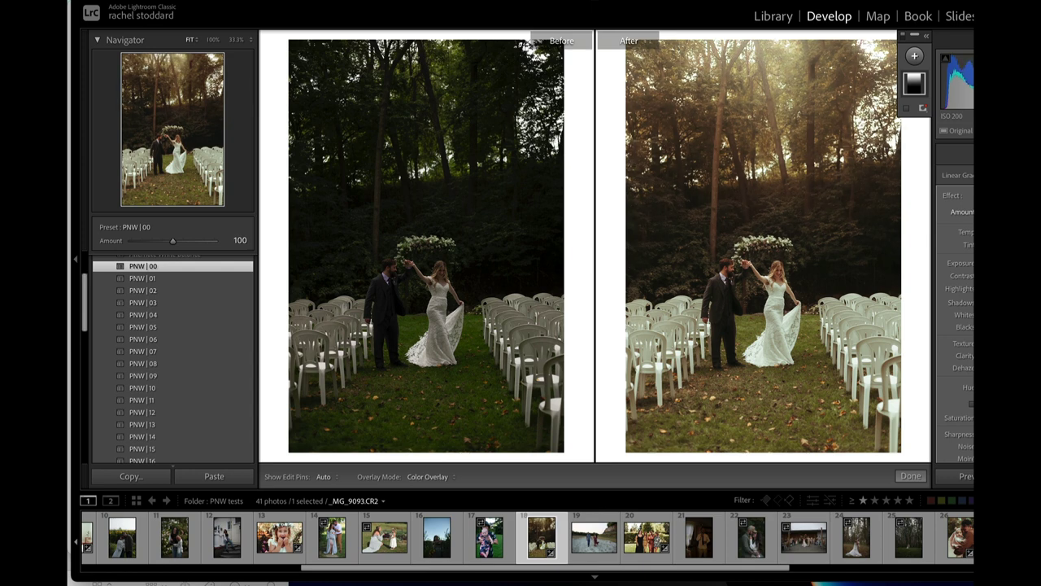
mouse_move(777, 331)
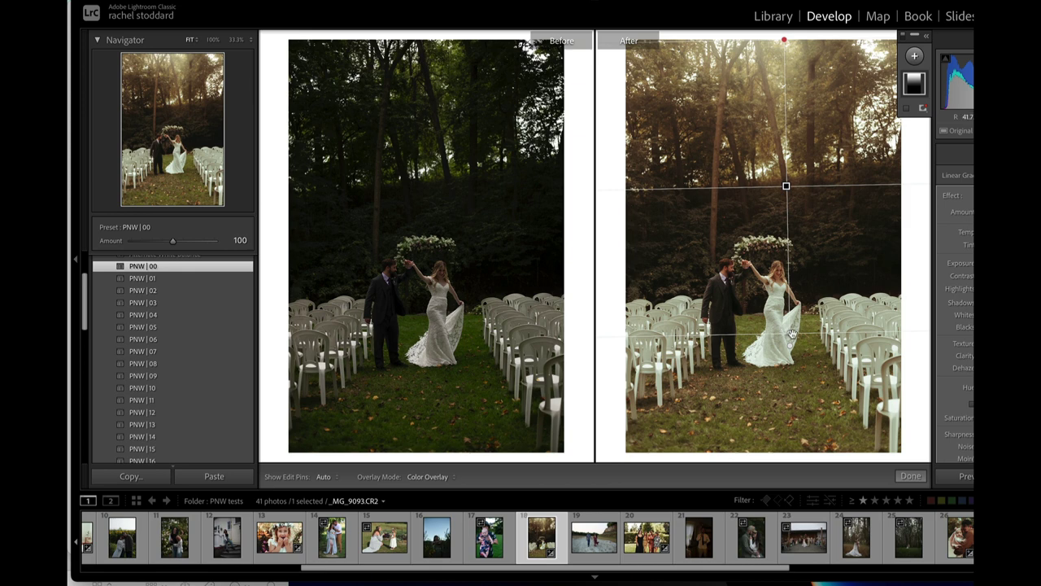
drag(793, 334, 791, 383)
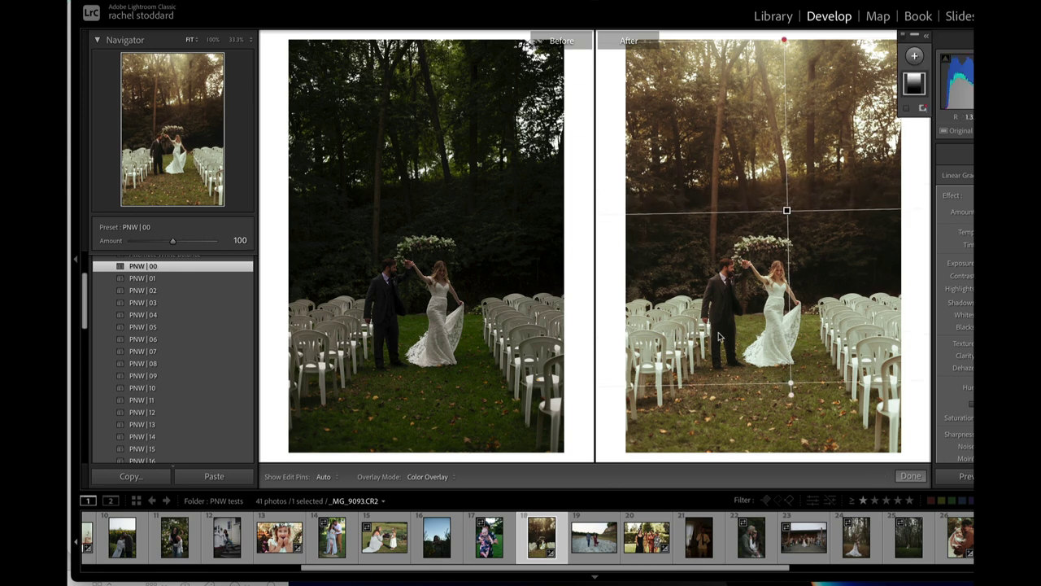
click(911, 476)
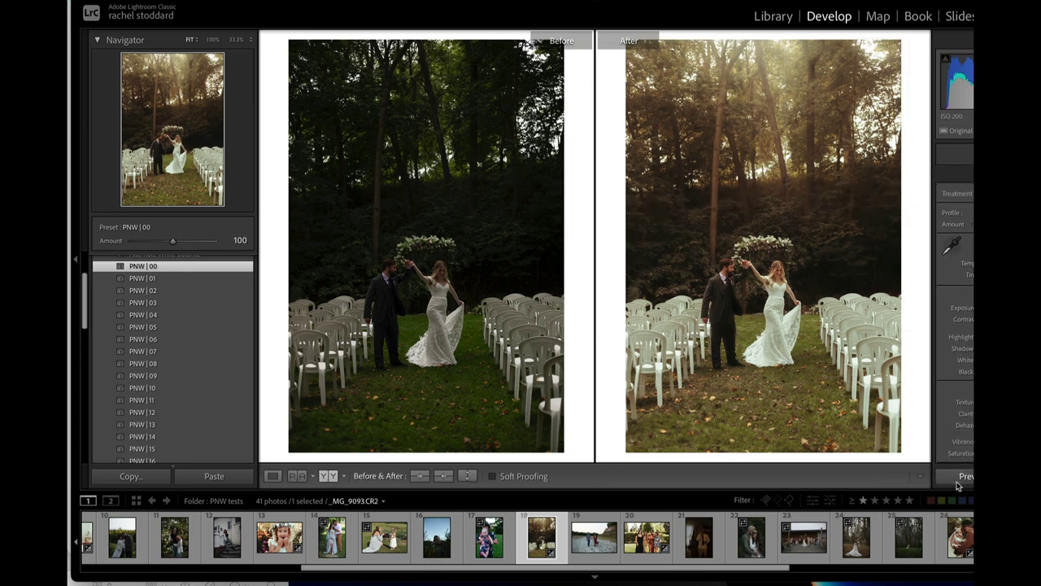
Step: Return to the single-photo view and add a large radial gradient mask centred around the couple
click(273, 476)
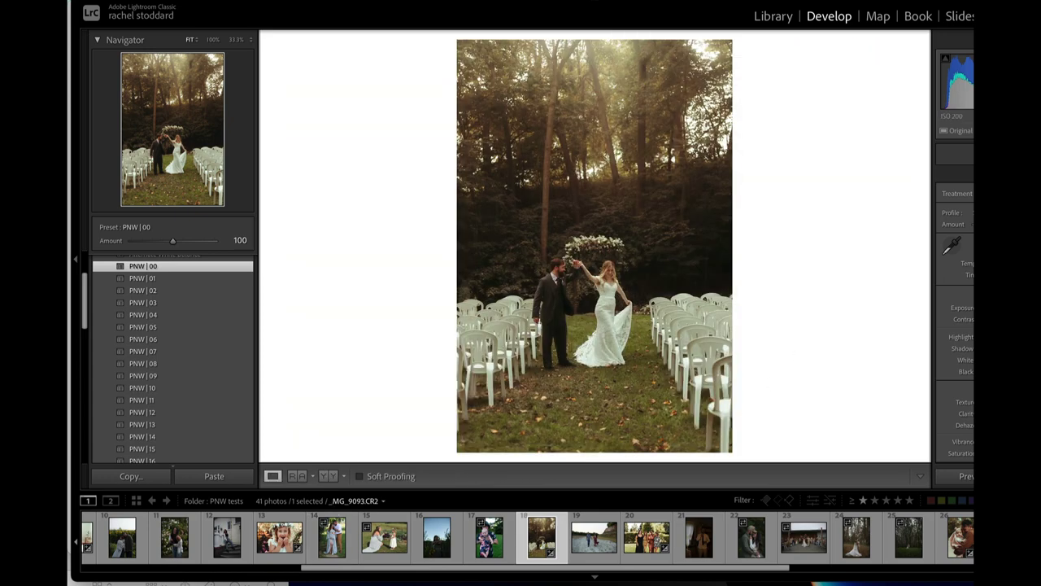
key(m)
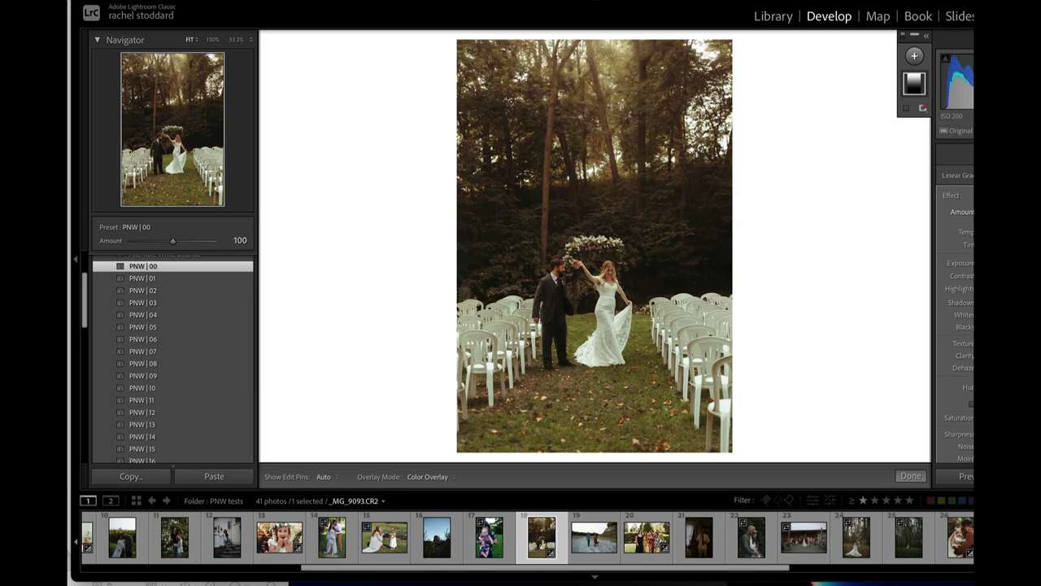
key(m)
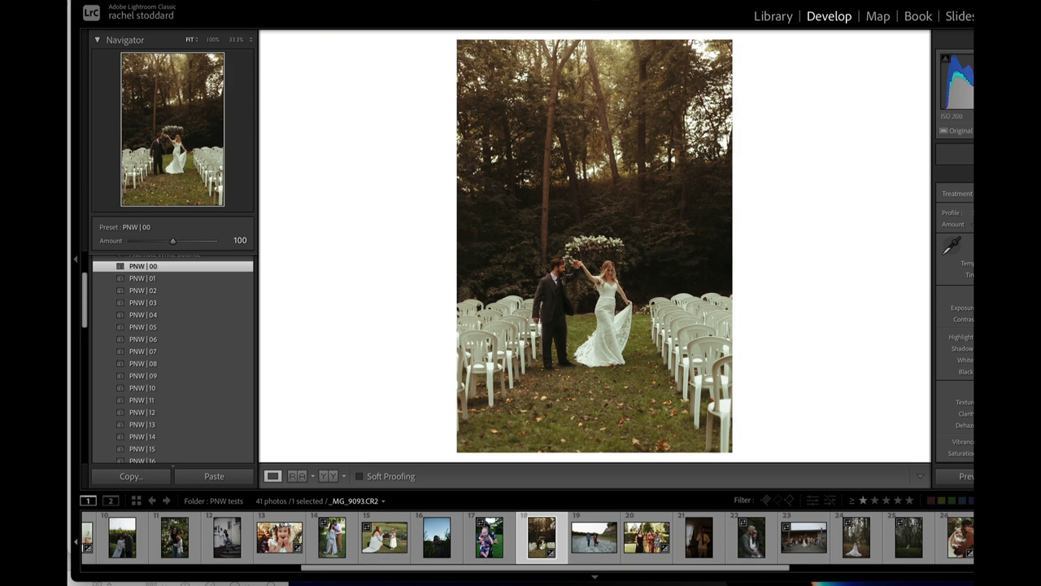
key(m)
click(915, 55)
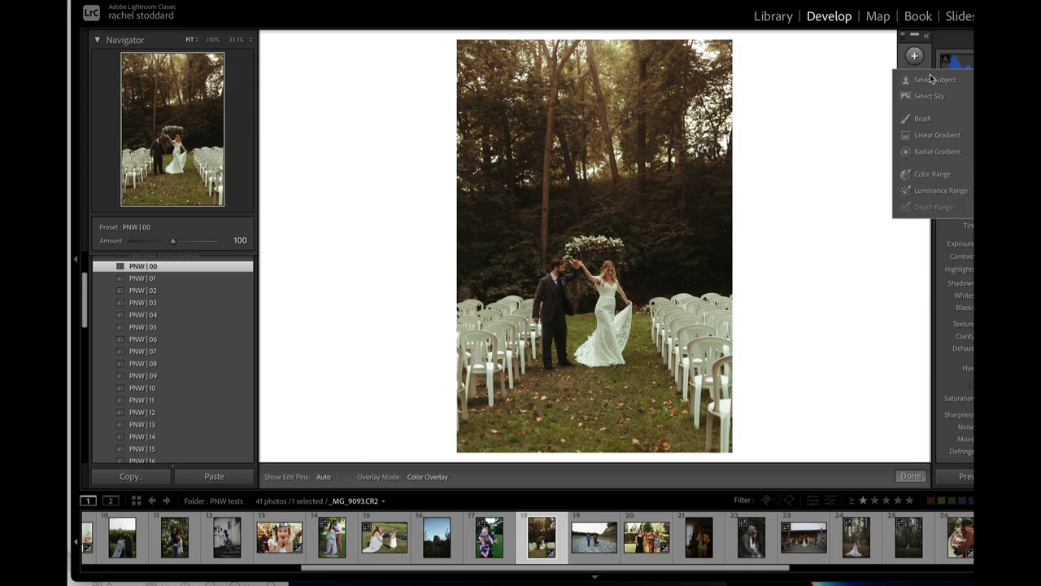
click(932, 152)
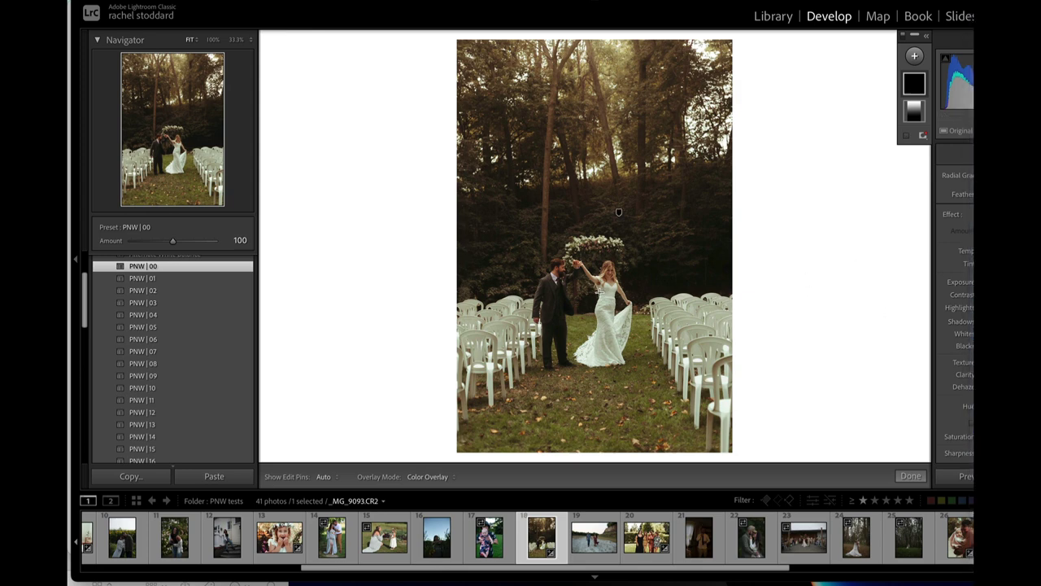
drag(600, 291, 748, 435)
drag(659, 313, 622, 321)
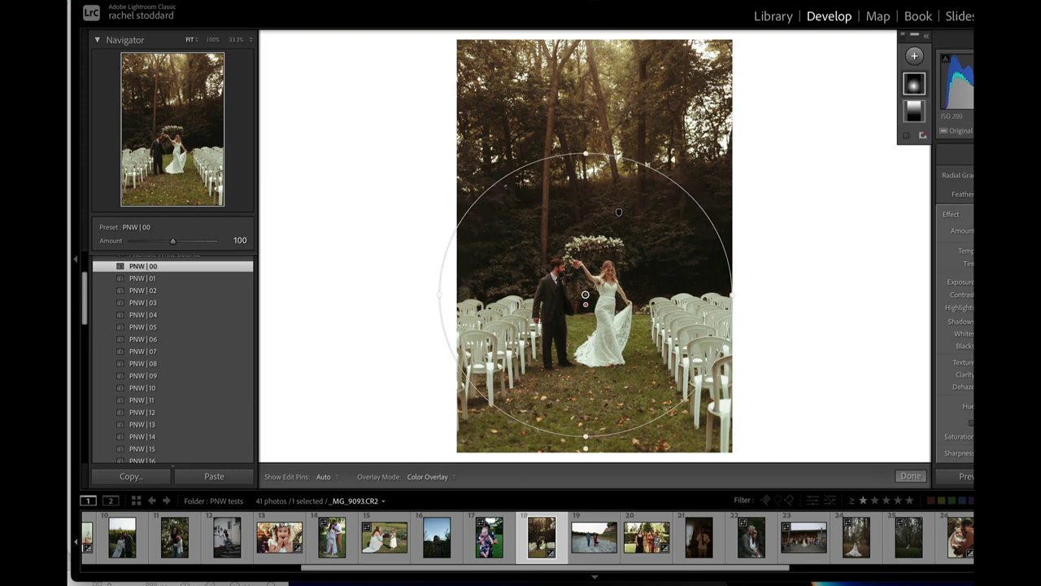
key(Return)
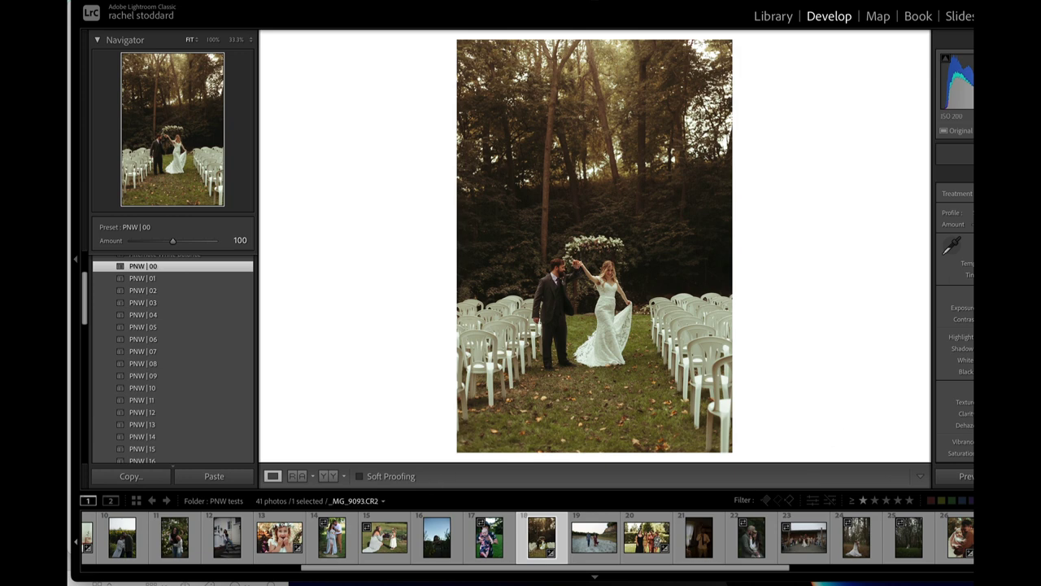
Step: Undo the masks and the PNW | 00 preset, apply PNW | 06, and check the couple at 100%
key(ctrl+z)
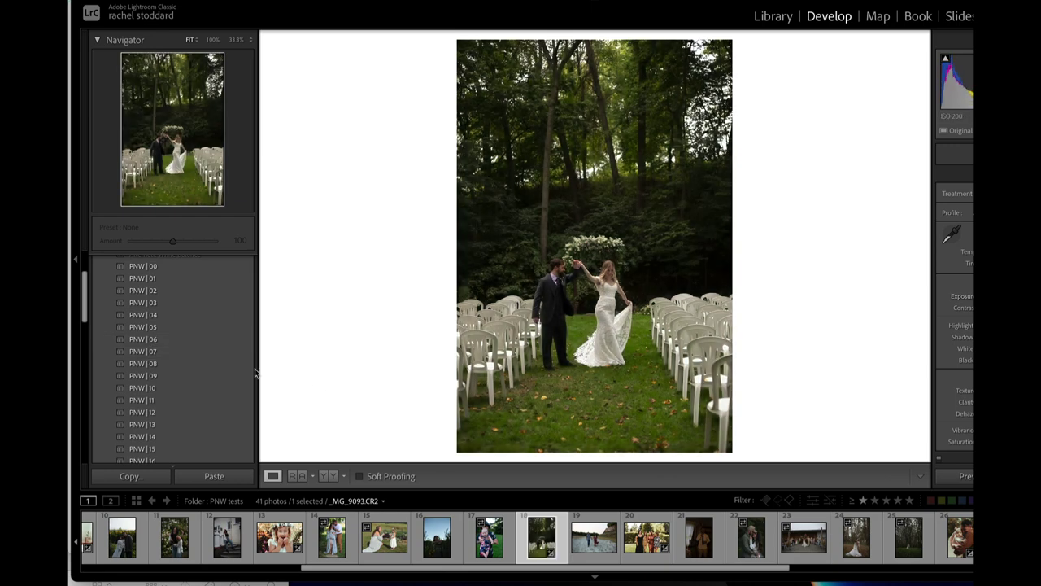
click(145, 340)
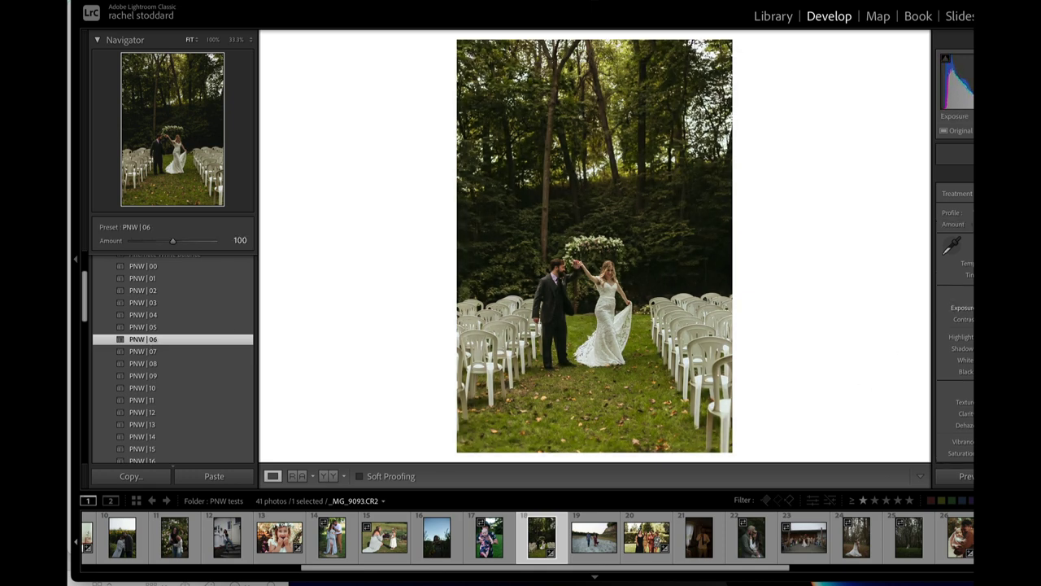
click(611, 270)
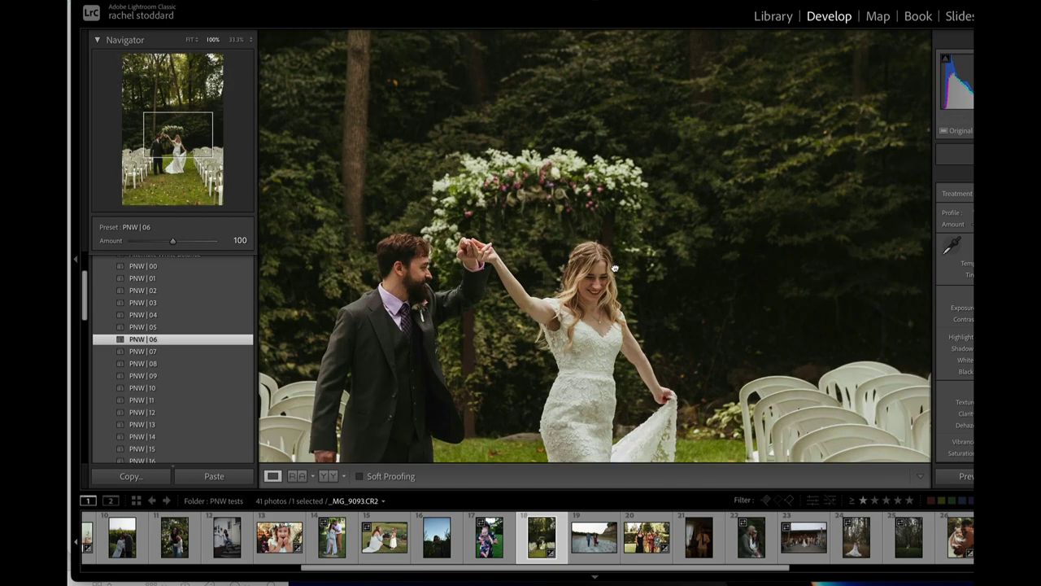
drag(614, 316, 648, 257)
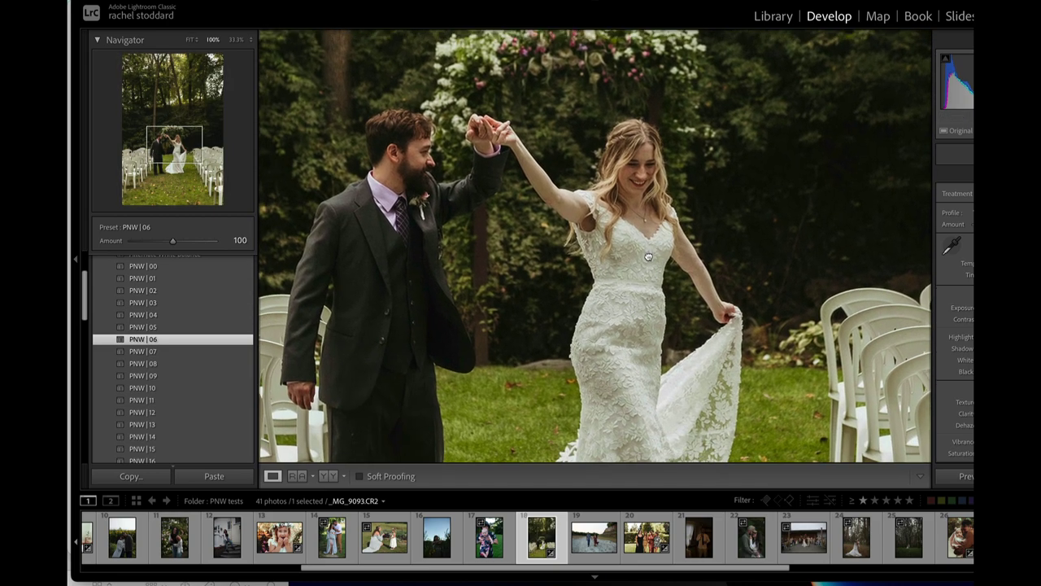
click(649, 258)
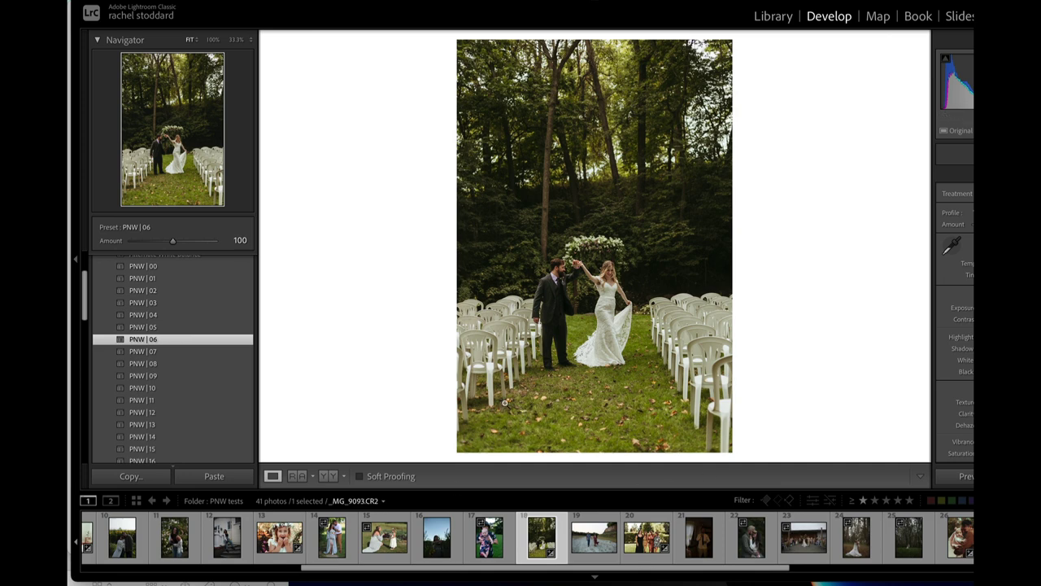
Step: Apply the PNW | 08 preset to the wedding photo and check the couple at 100%
click(154, 364)
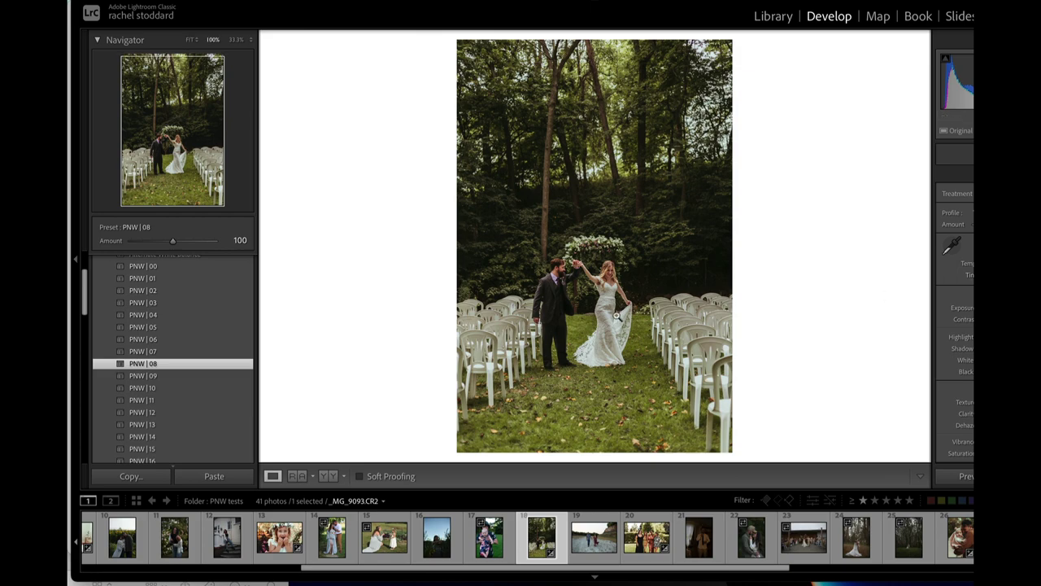
click(617, 315)
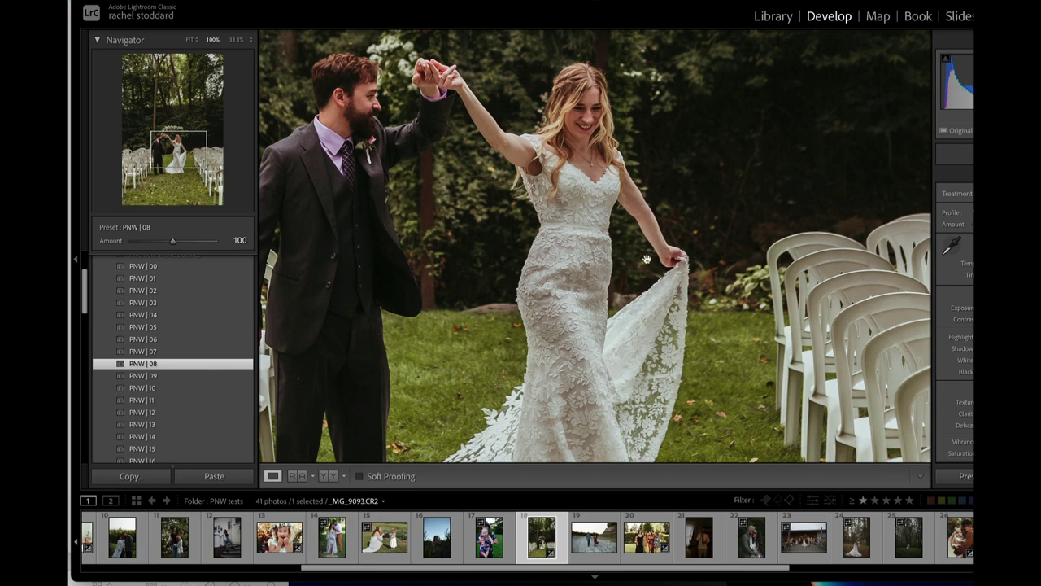
click(638, 246)
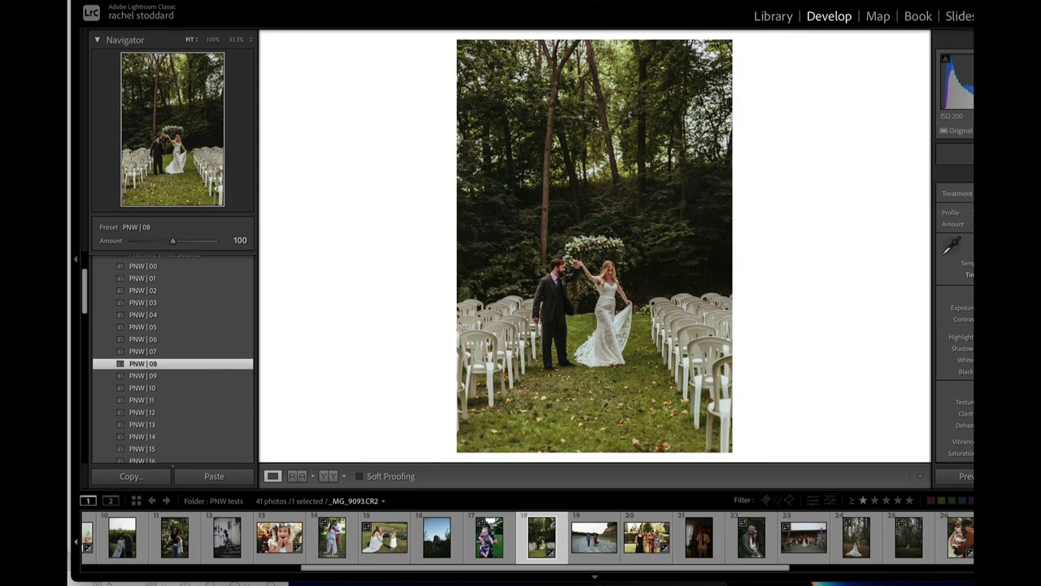
Step: Try a white balance sampled from the bride's dress and undo it
click(955, 249)
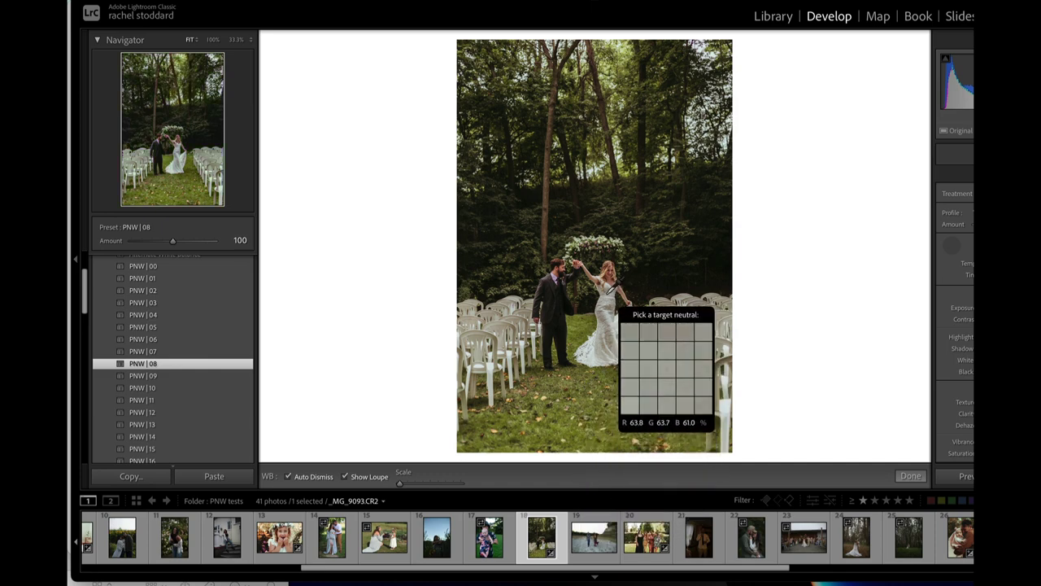
click(607, 293)
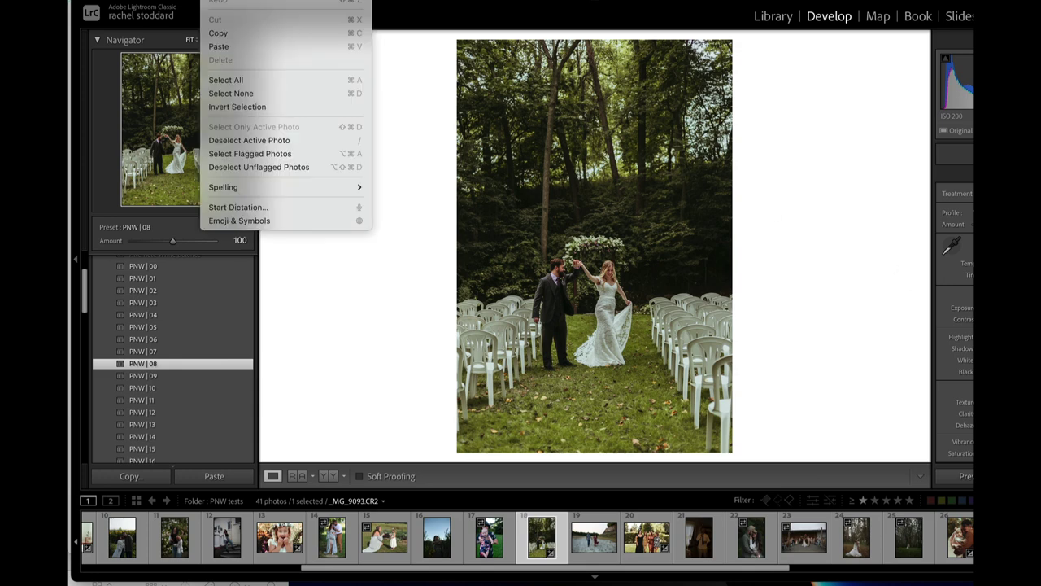
key(super+z)
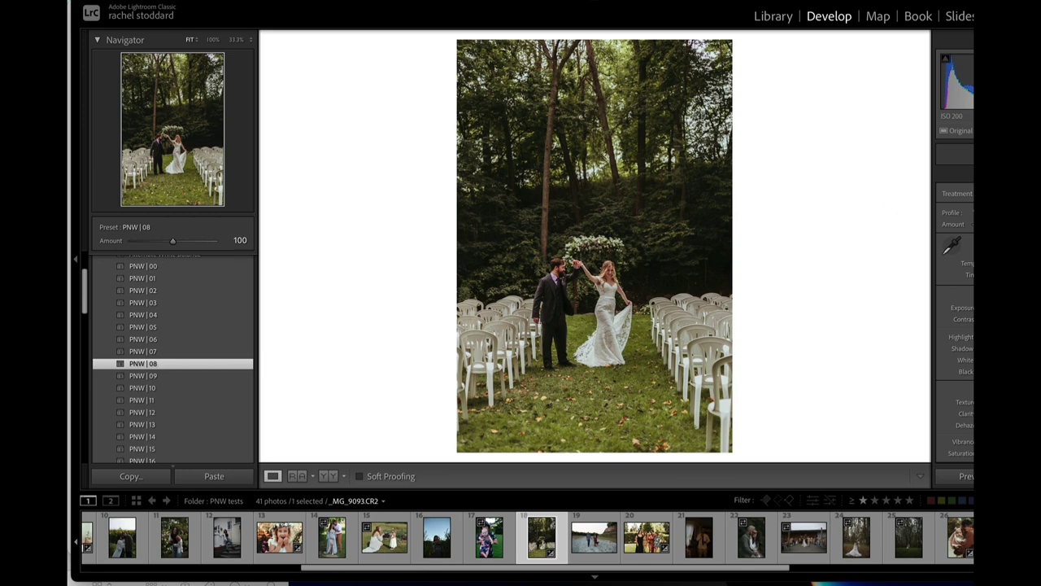
Step: Look through the Pacific Northwest presets and compare the wedding photo before and after side by side
scroll(163, 384, up, 2)
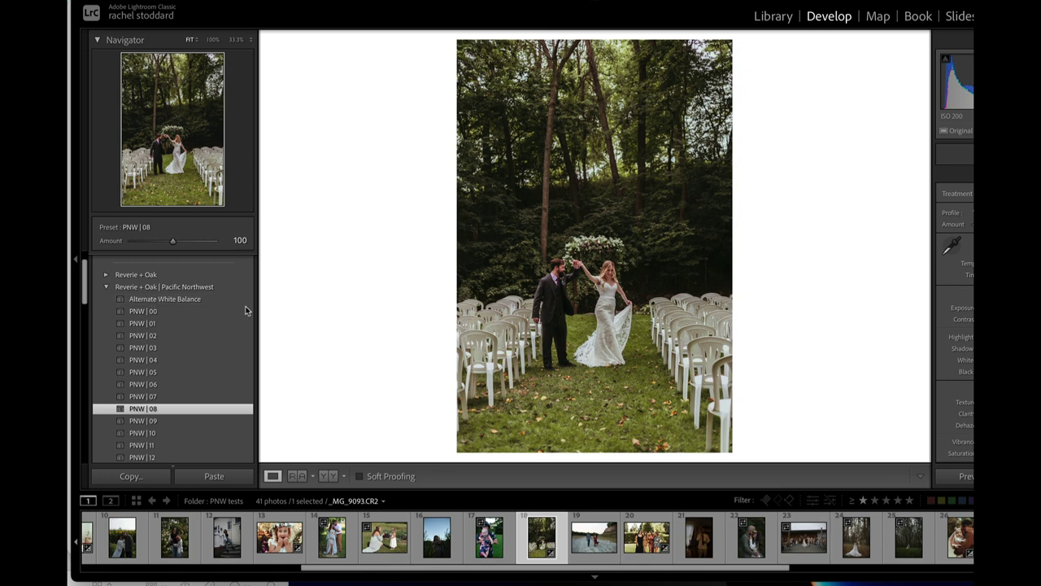
scroll(134, 407, down, 2)
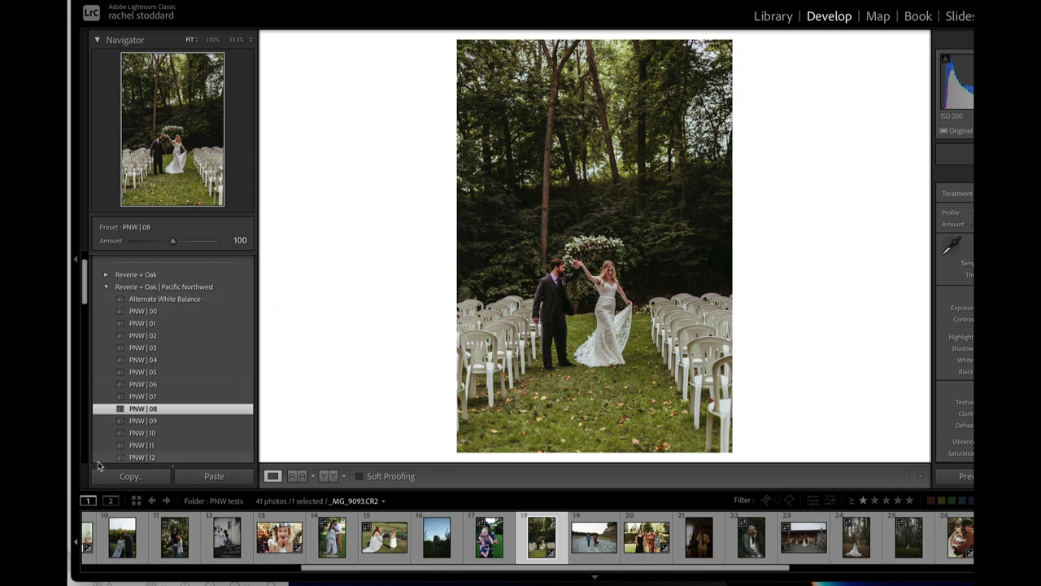
scroll(134, 423, down, 3)
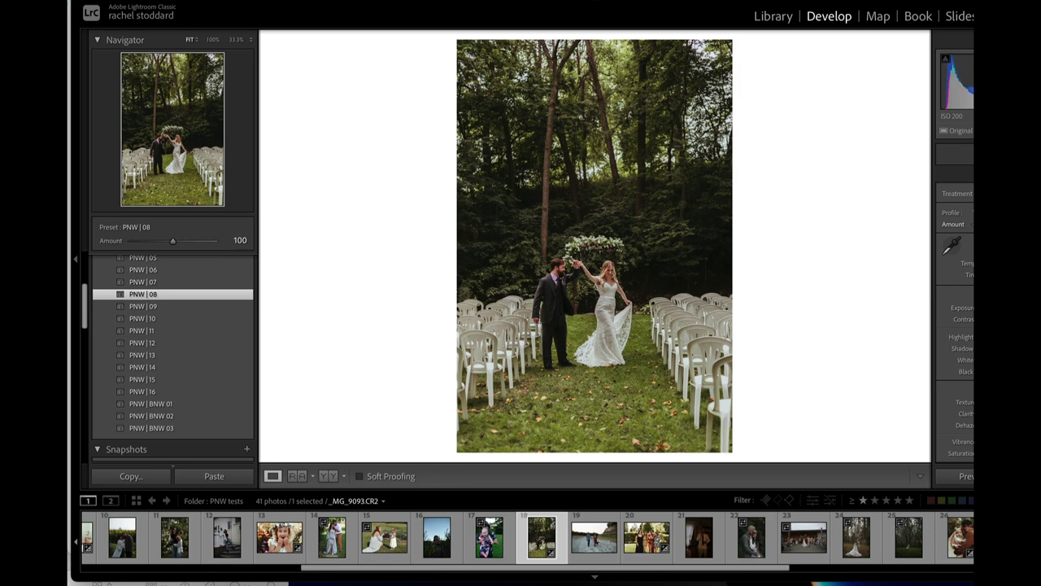
click(328, 475)
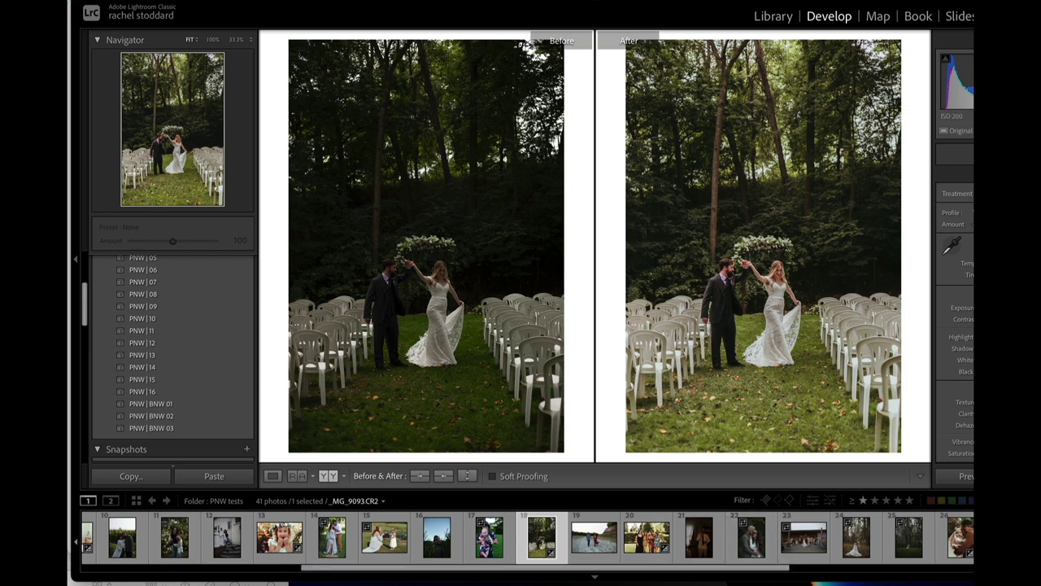
Step: Reset the wedding photo's edits, apply the PNW | 09 preset, and raise the exposure
key(super+shift+r)
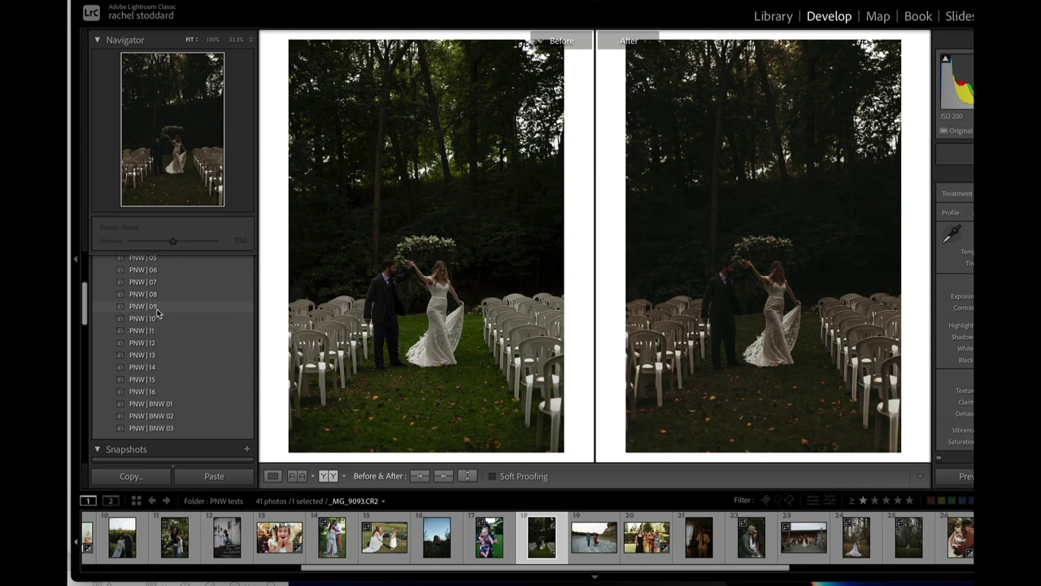
click(152, 307)
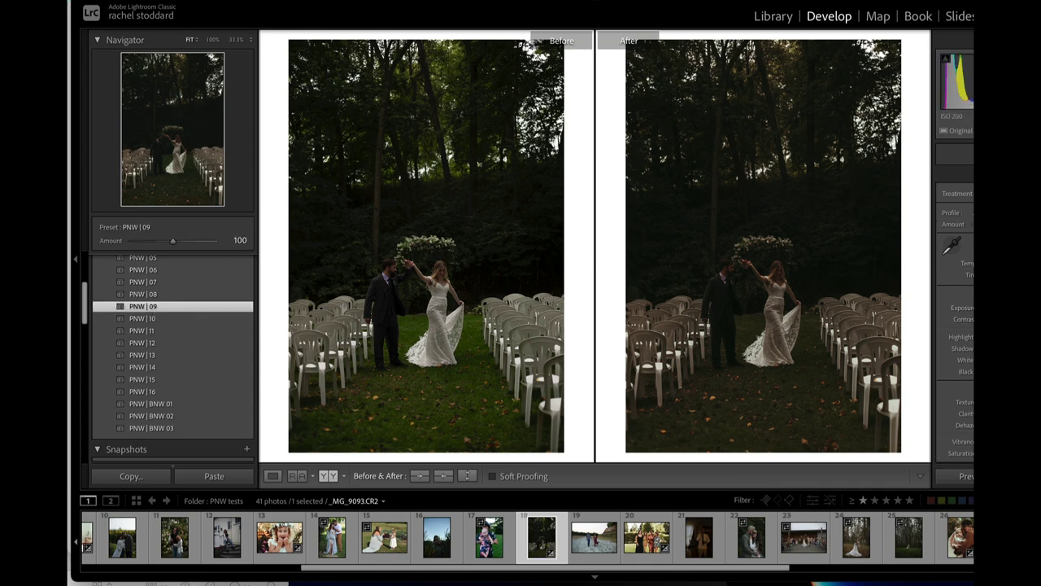
key(equal)
key(equal)
key(equal)
key(equal)
key(equal)
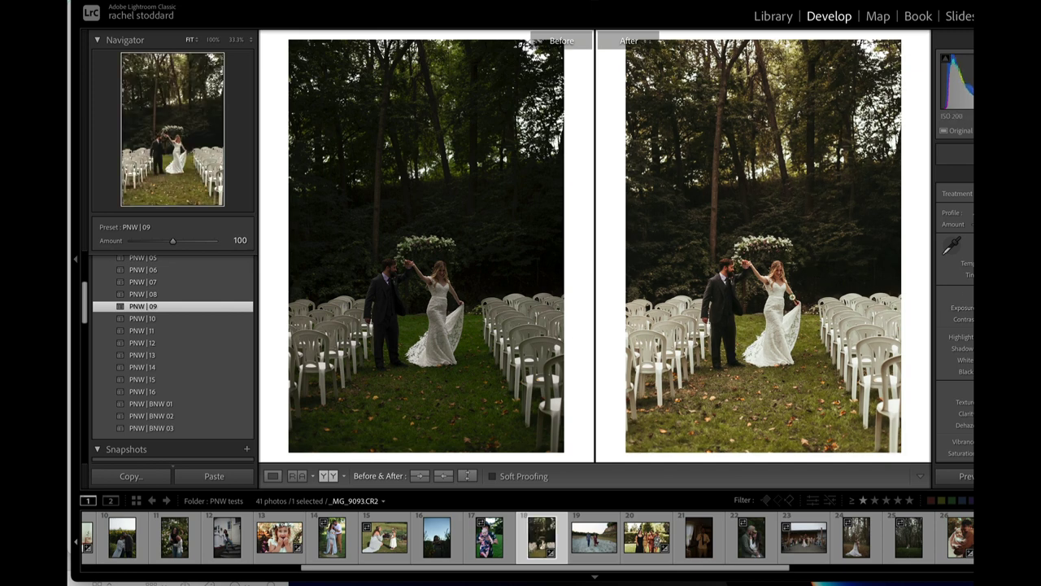
Step: Apply the Alternate White Balance preset on top of the wedding photo's PNW | 09 edit
scroll(155, 341, up, 4)
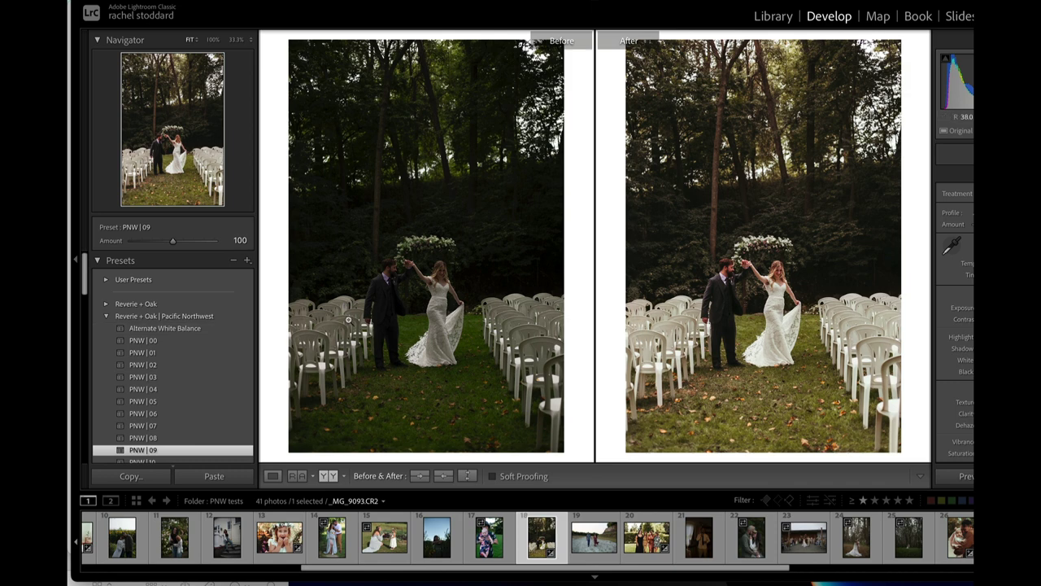
click(189, 328)
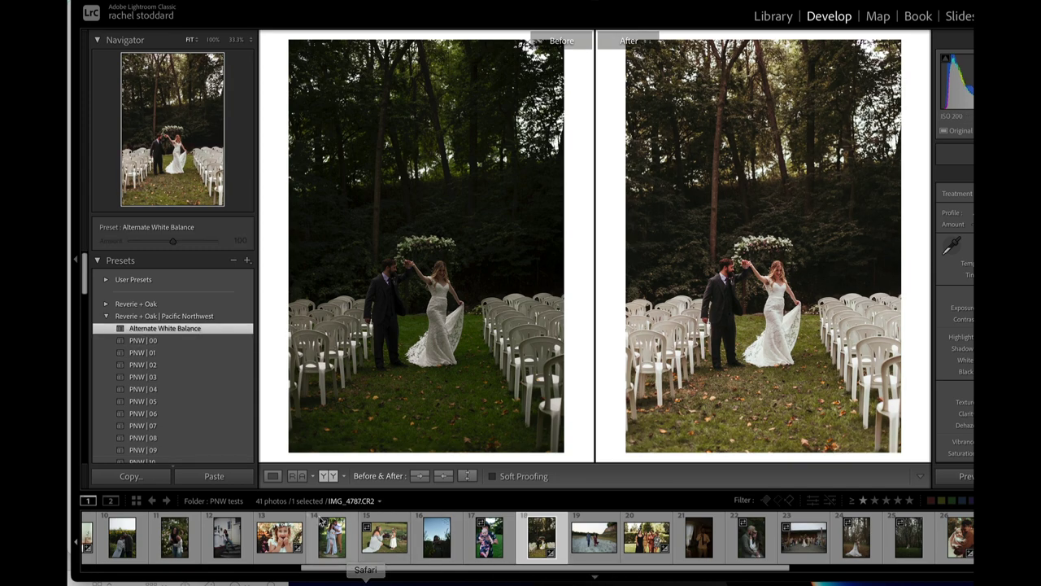
Step: Apply the PNW | 10 preset to the wedding photo in single view and check the couple up close
click(272, 476)
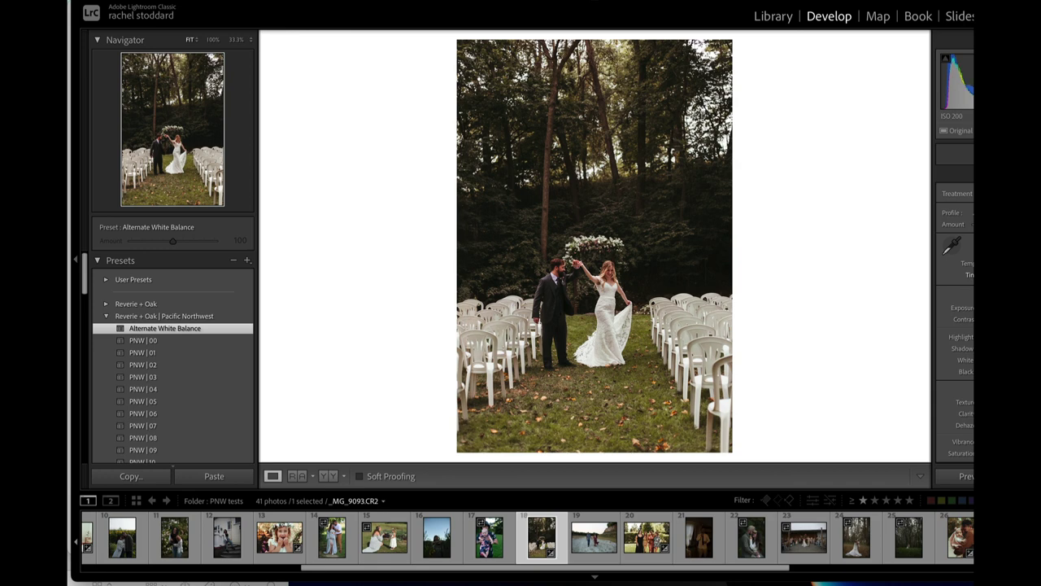
click(952, 246)
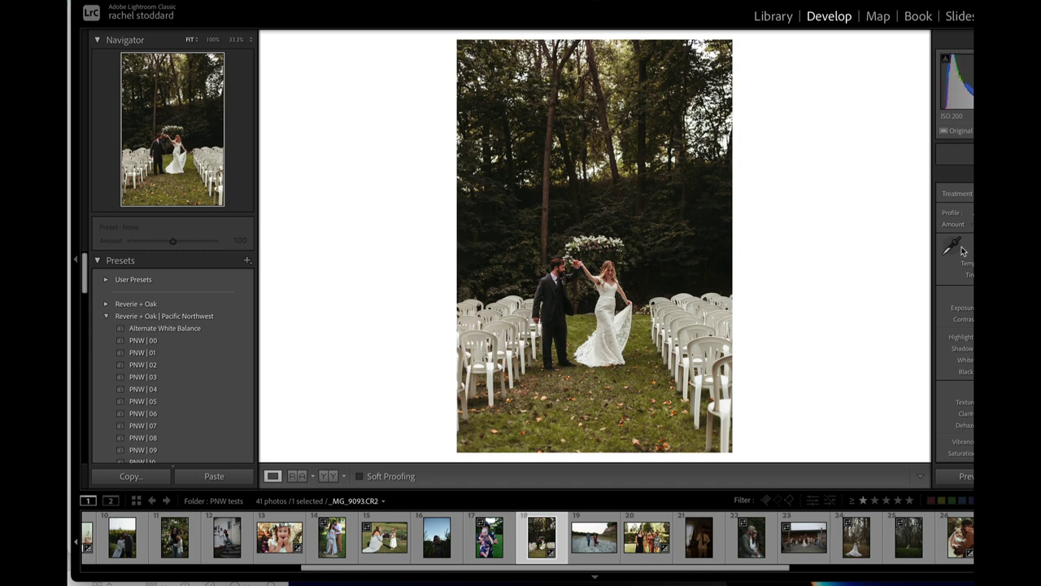
scroll(219, 417, down, 4)
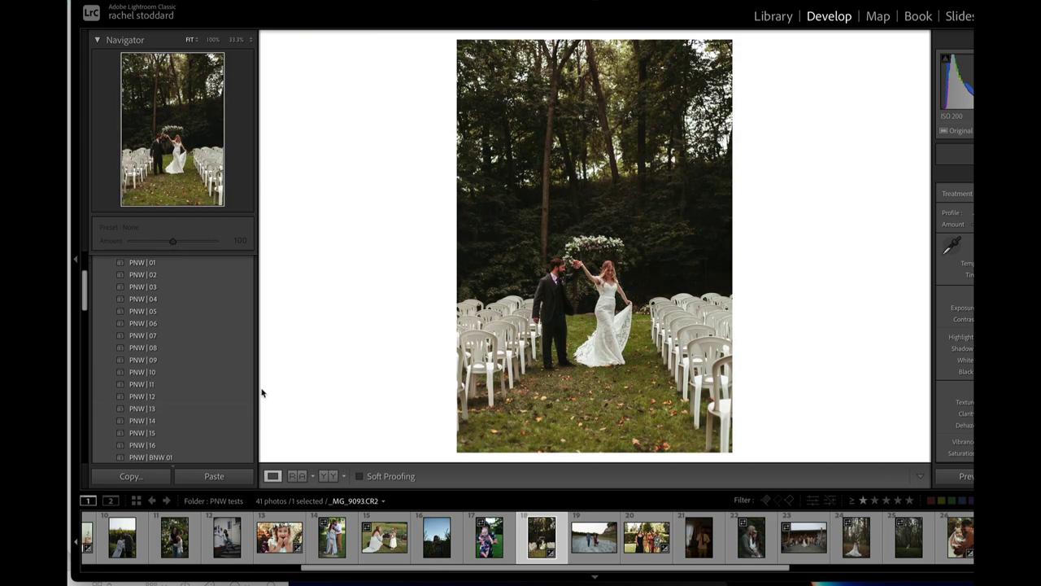
click(140, 376)
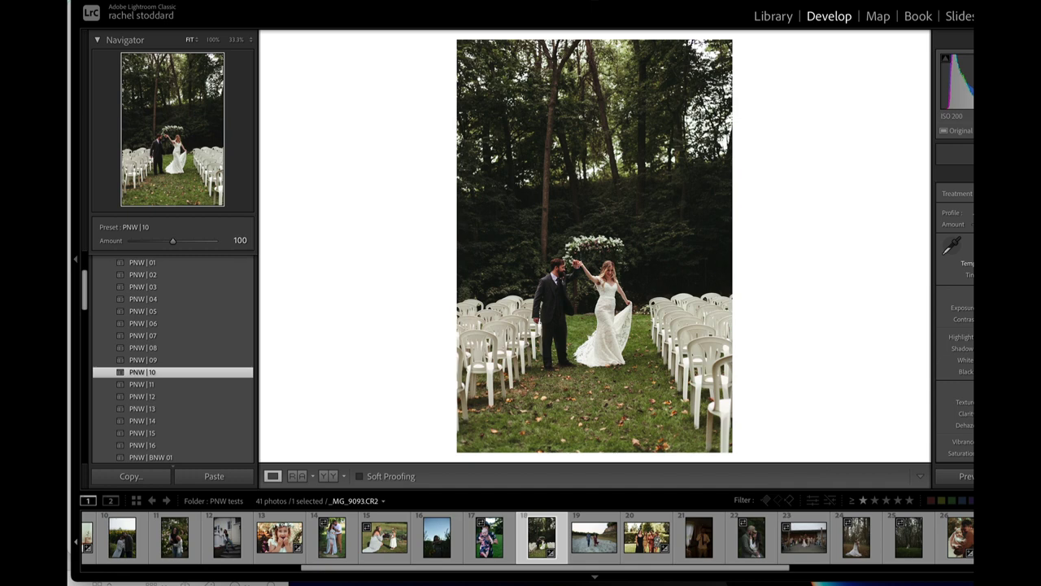
click(620, 283)
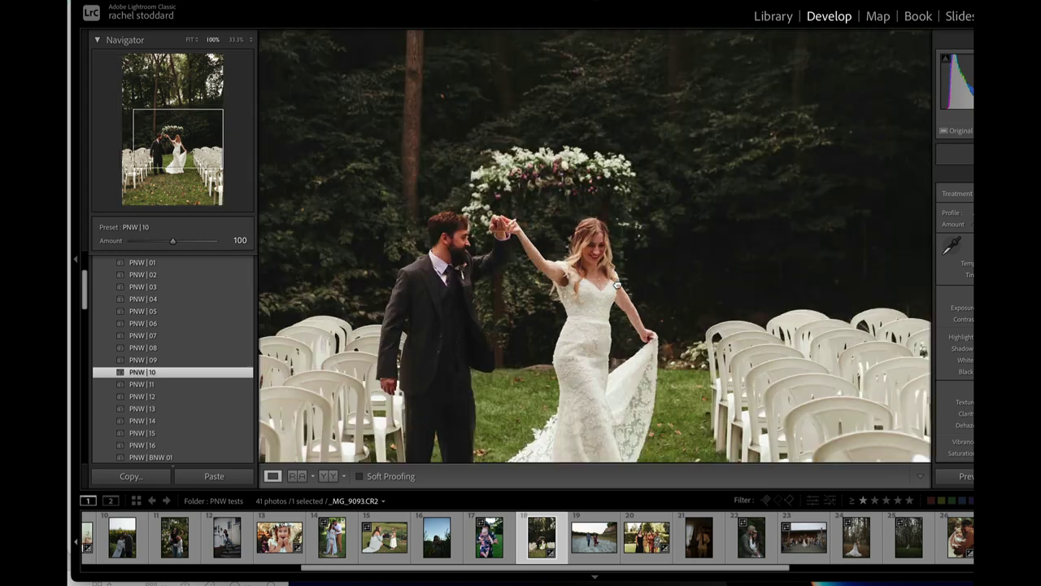
click(620, 284)
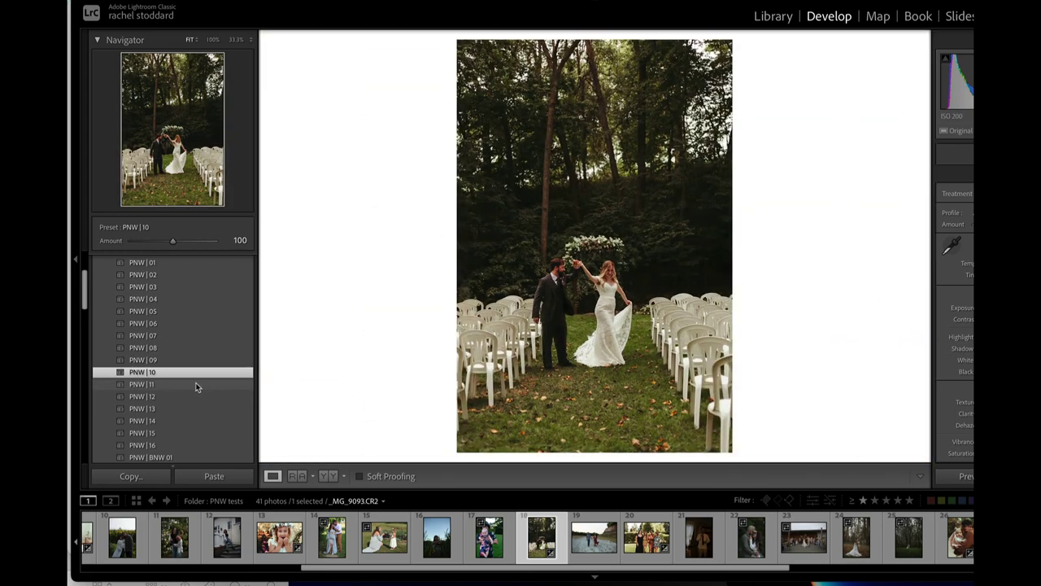
Step: Try the PNW | 11 preset on the wedding photo, reset the edits, and raise the exposure
click(144, 386)
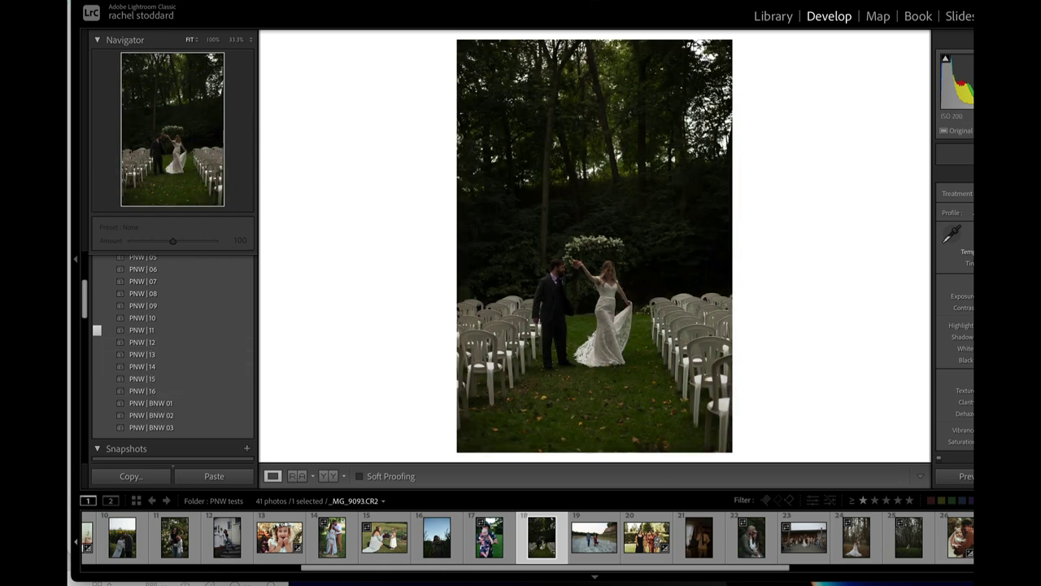
key(Up)
key(Up)
key(Up)
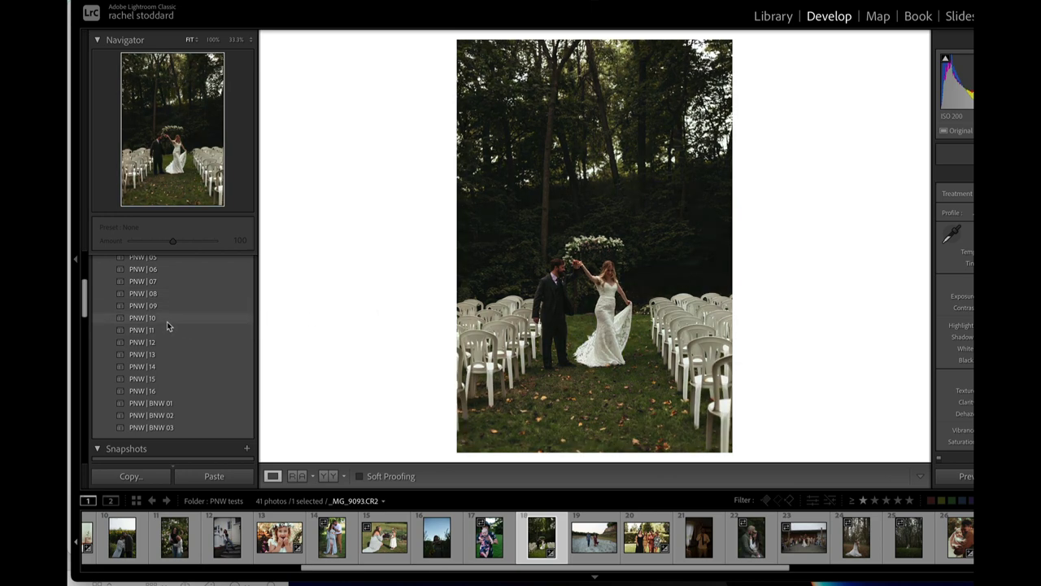
Step: Apply the PNW | 15 preset to the wedding photo, fine-tune its tones, and replace it with PNW | 13
click(149, 381)
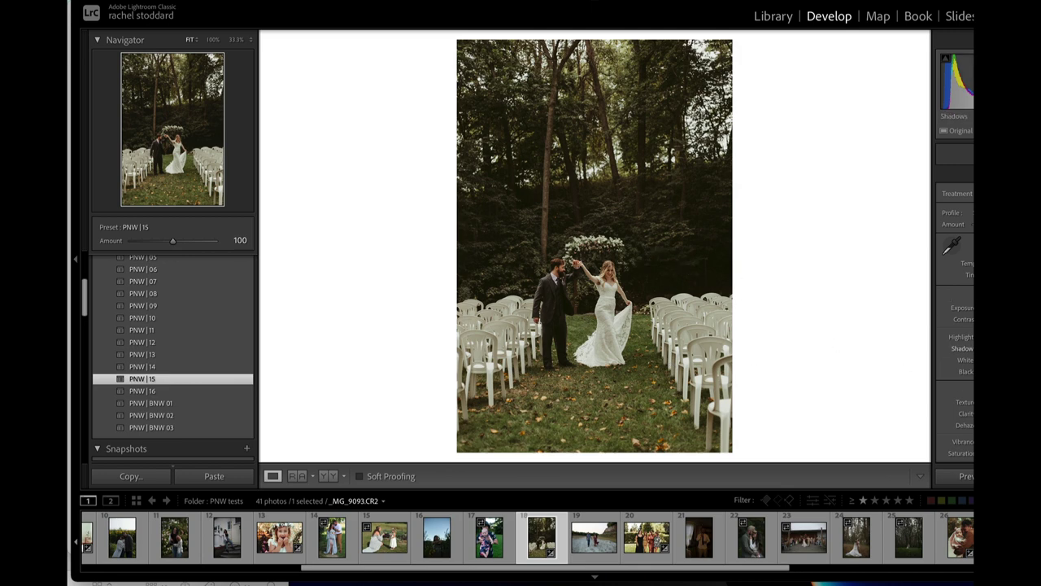
mouse_move(1017, 337)
mouse_down()
mouse_move(994, 337)
mouse_move(1005, 337)
mouse_up()
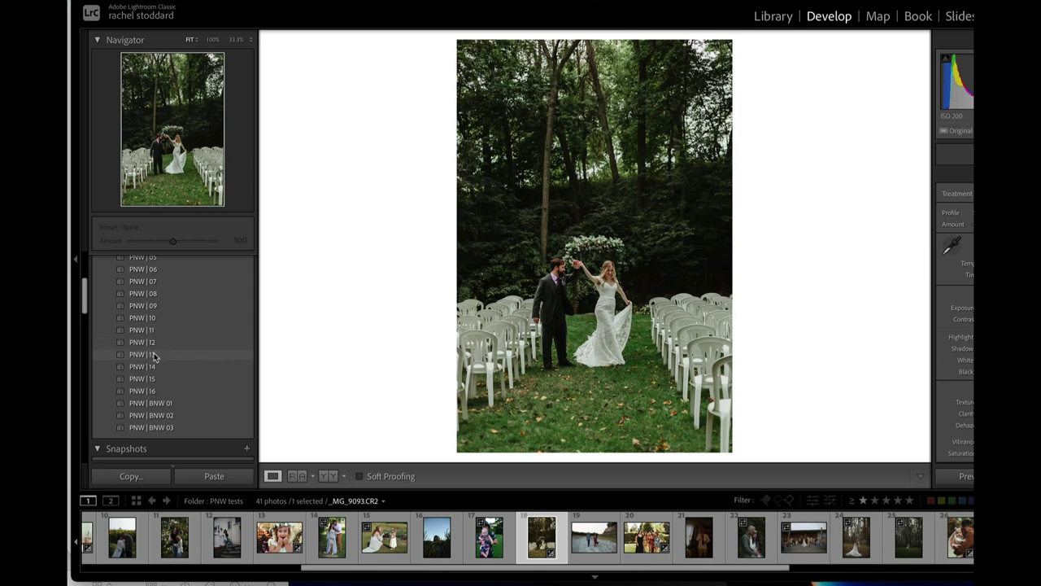
click(153, 356)
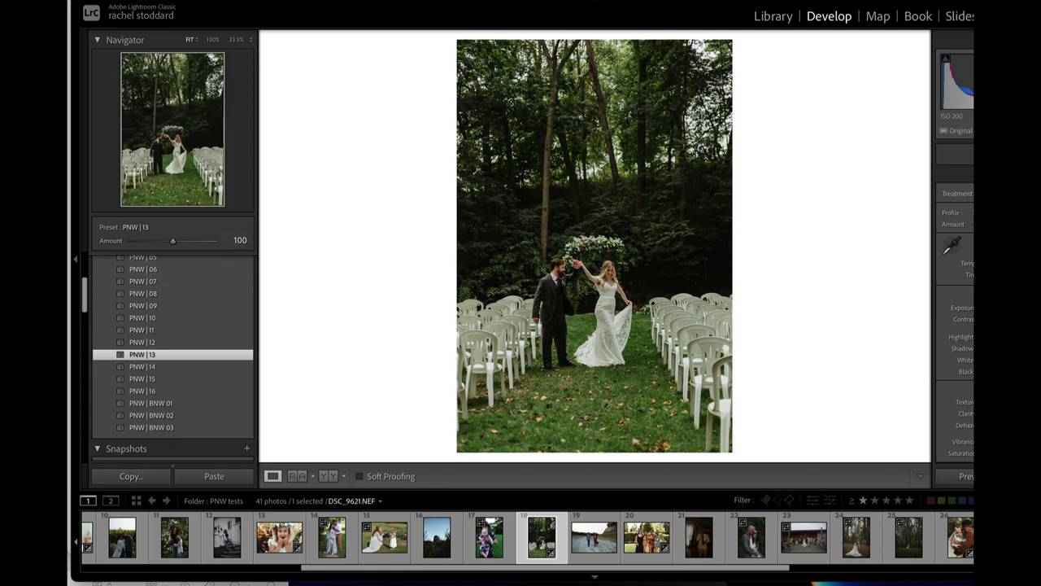
Step: Reset the wedding photo's edits and raise its exposure in several increments
key(super+shift+r)
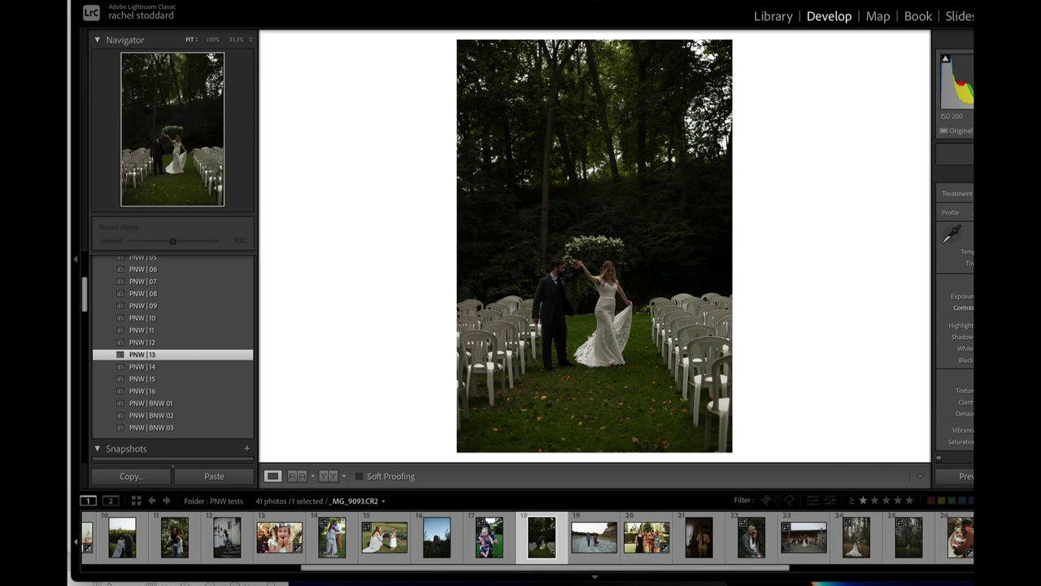
key(Up)
key(Up)
key(Up)
key(Up)
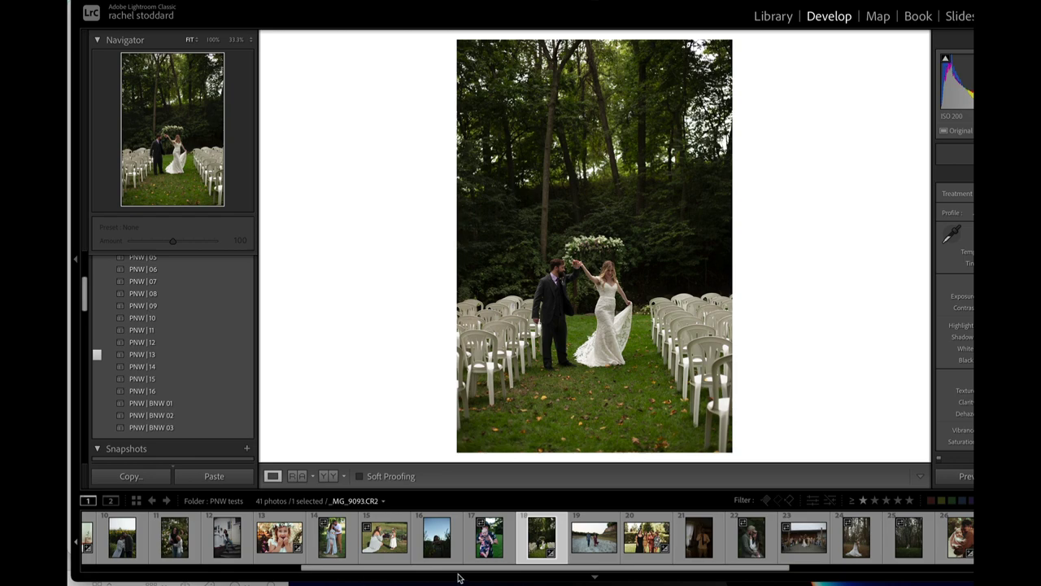
Step: Select the portrait of the embracing couple, IMG_9341.CR2, and go to the start of the Pacific Northwest presets
click(599, 579)
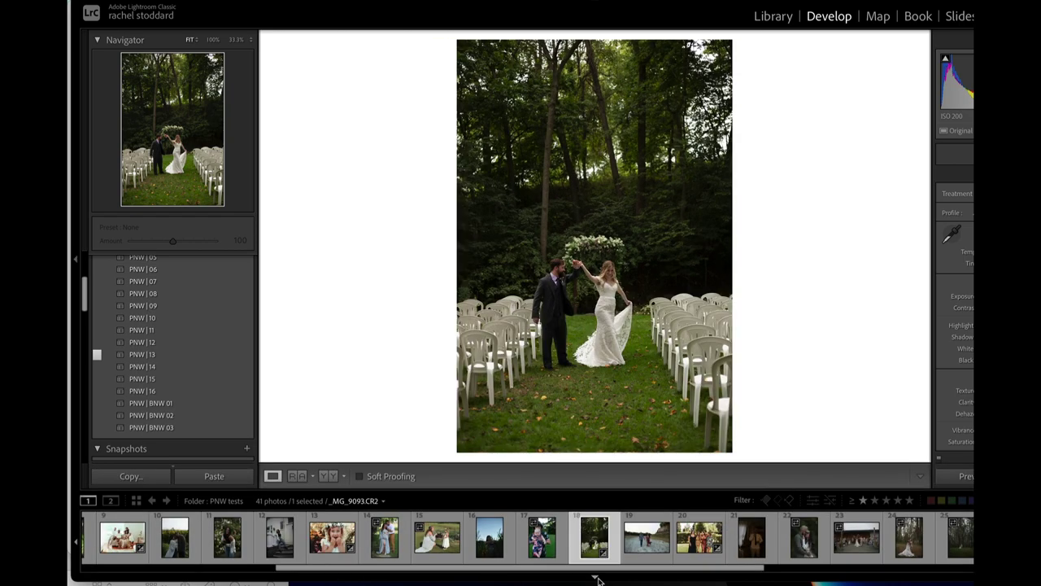
drag(677, 569, 840, 574)
scroll(841, 577, right, 2)
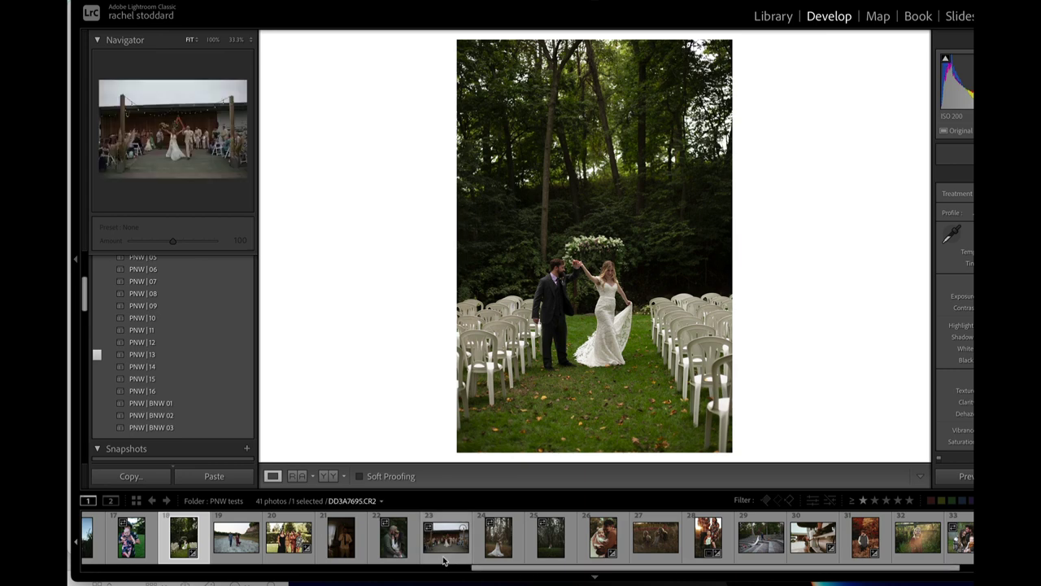
click(394, 553)
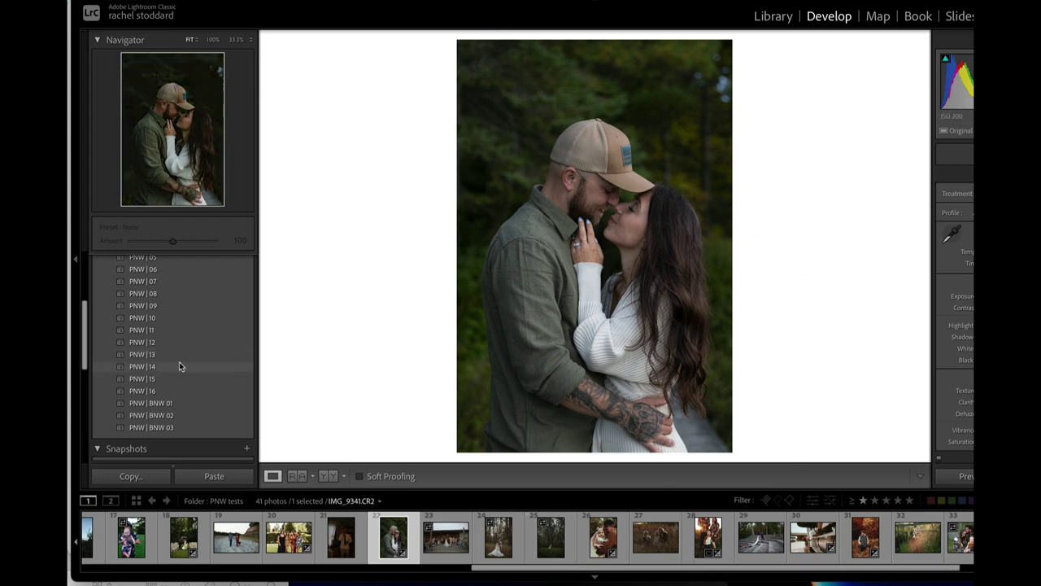
scroll(179, 361, up, 5)
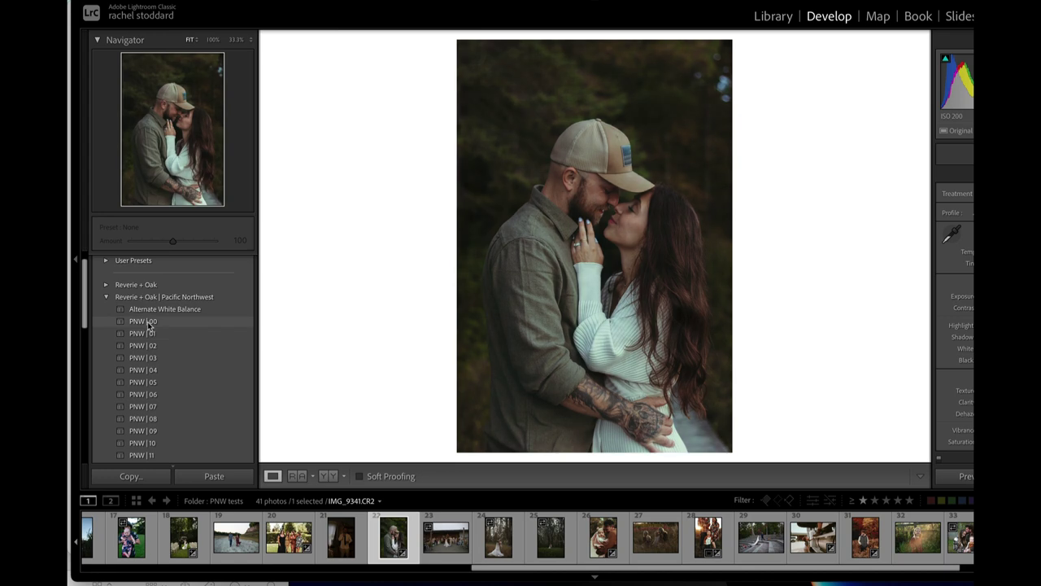
Step: Try the PNW | 05 preset on the couple's portrait, raise the exposure, and switch to PNW | 04
click(148, 383)
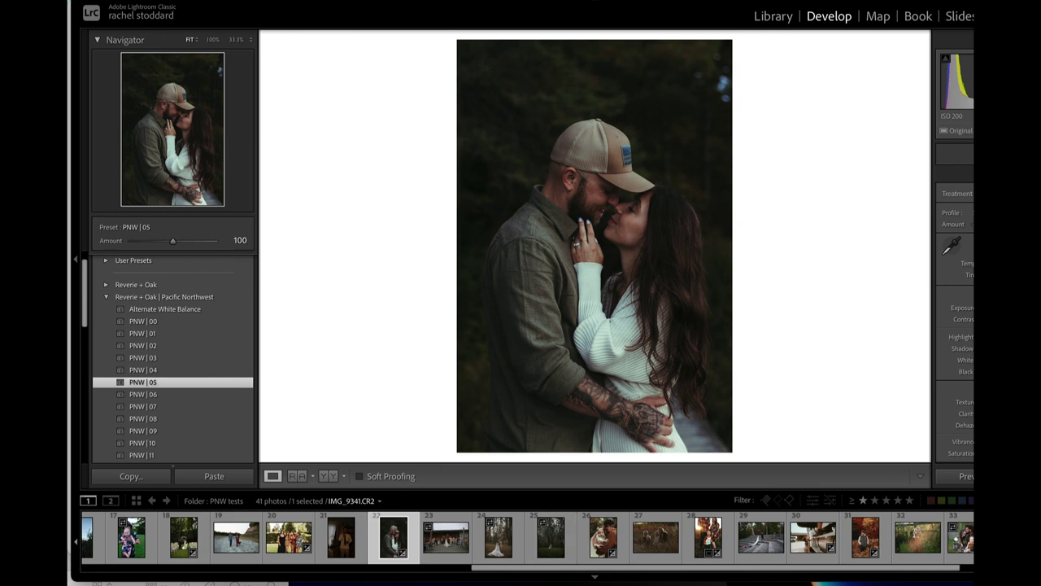
key(Up)
key(Up)
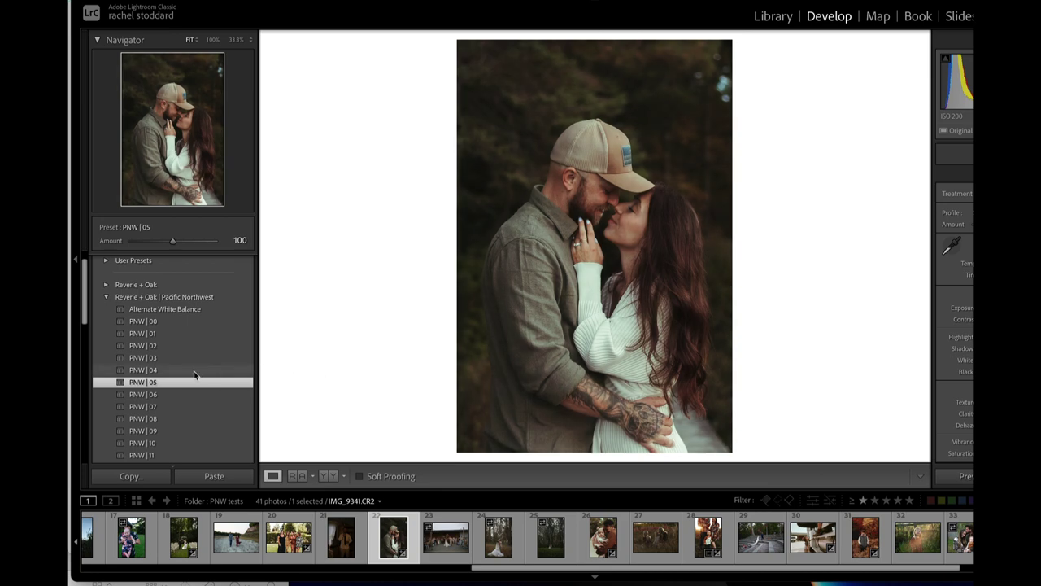
click(164, 372)
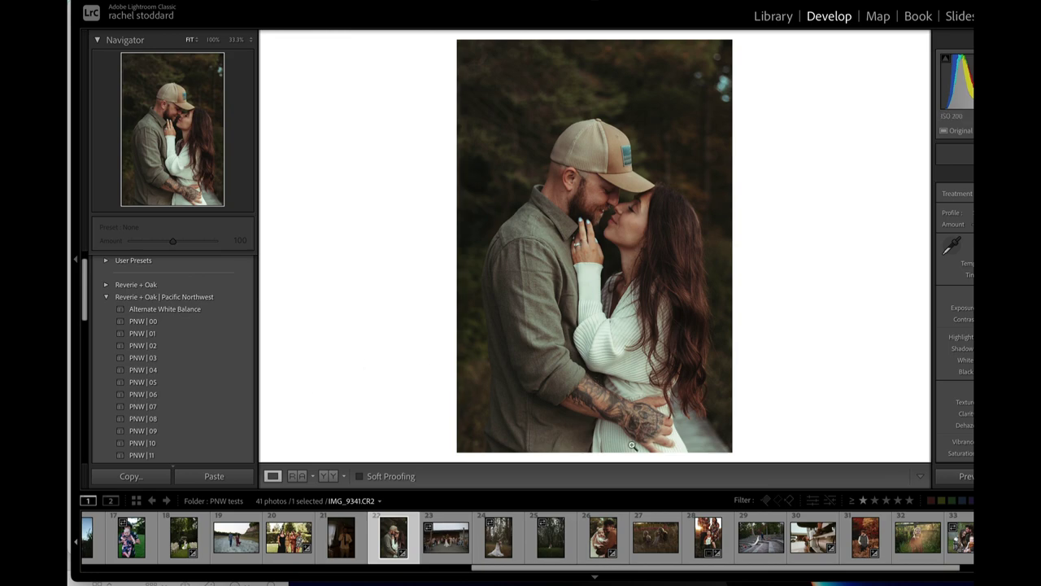
Step: Apply the PNW | 06 preset to the photo of the four women and compare before and after side by side
click(286, 537)
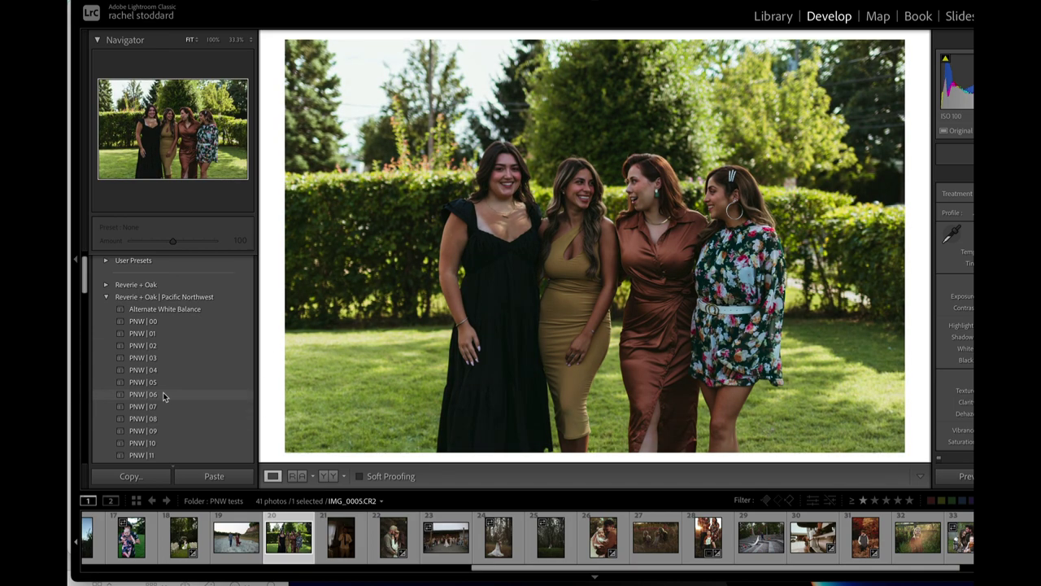
click(160, 394)
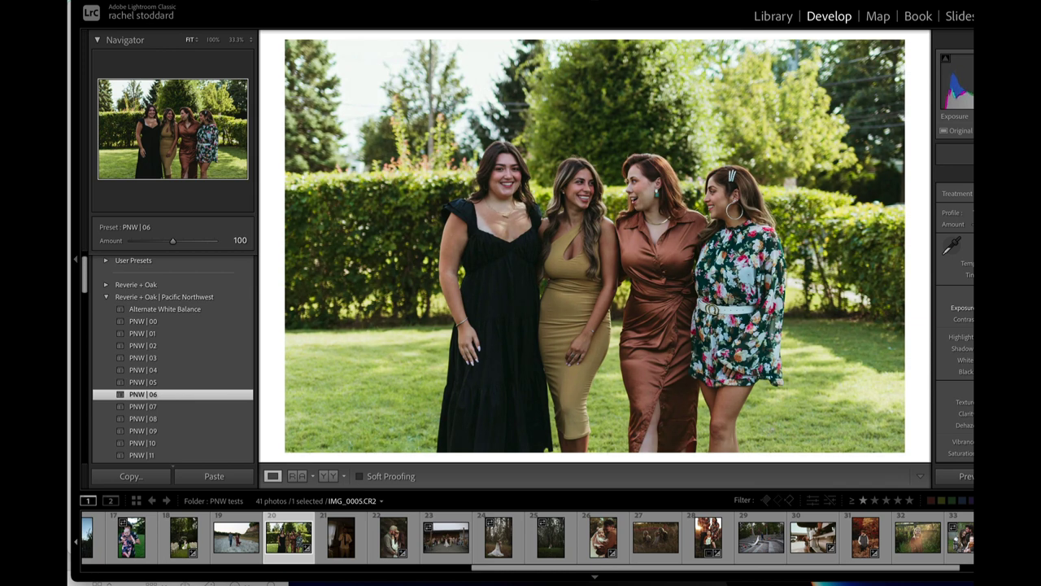
click(328, 476)
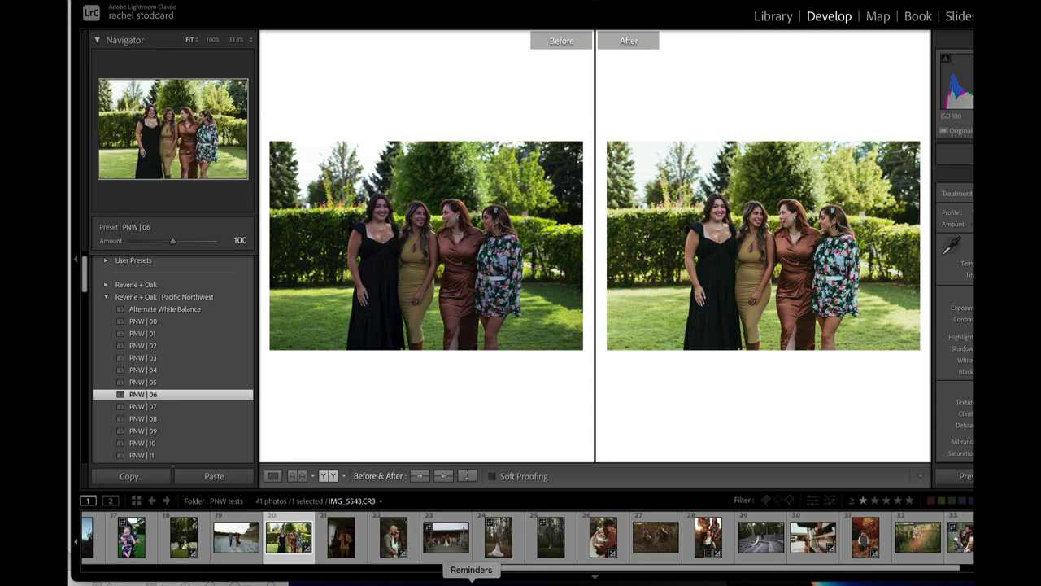
click(272, 476)
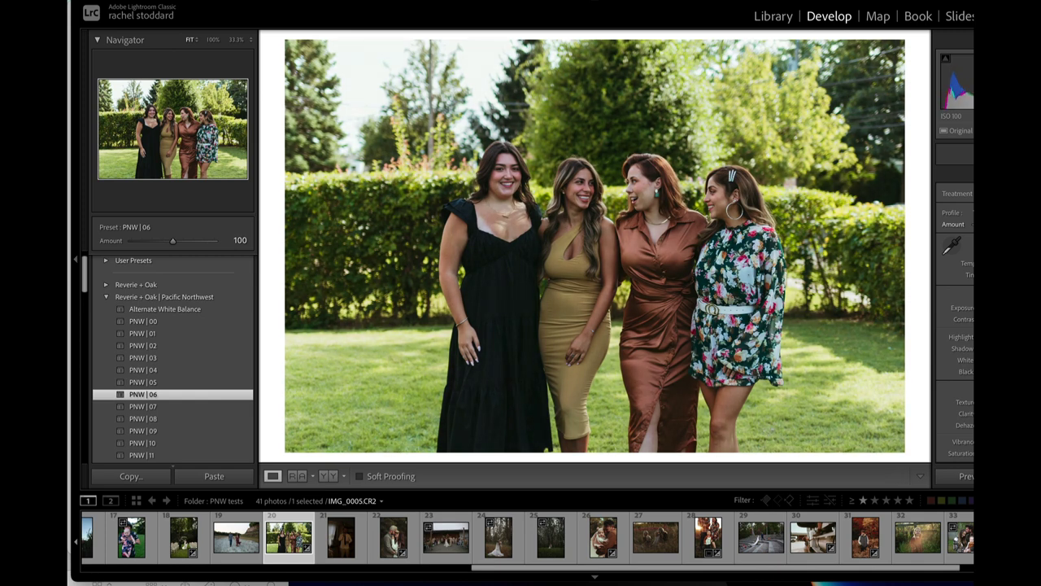
Step: Try a brush mask painted across the photo of the four women and delete the mask
key(shift+w)
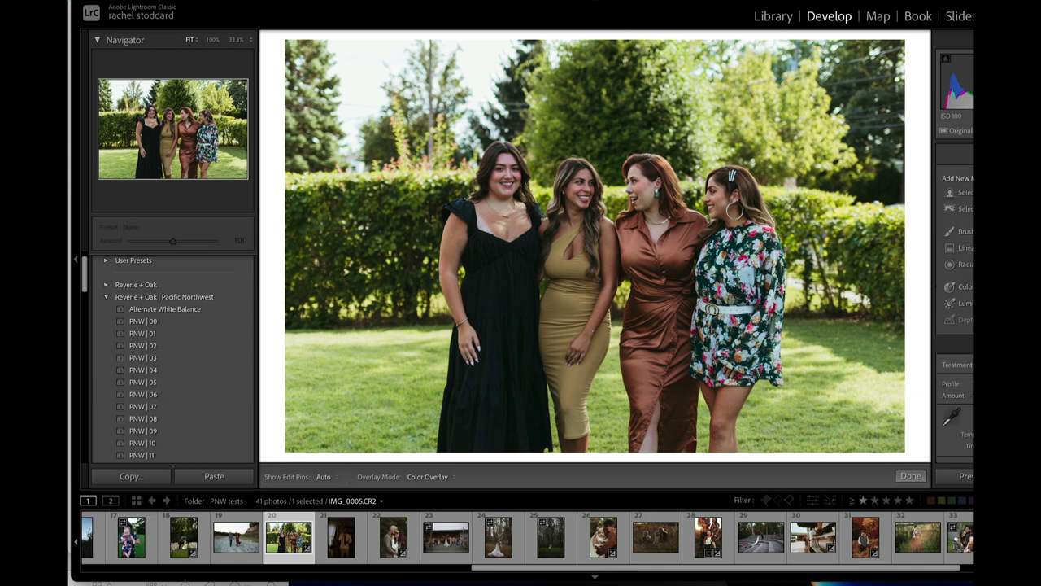
click(967, 231)
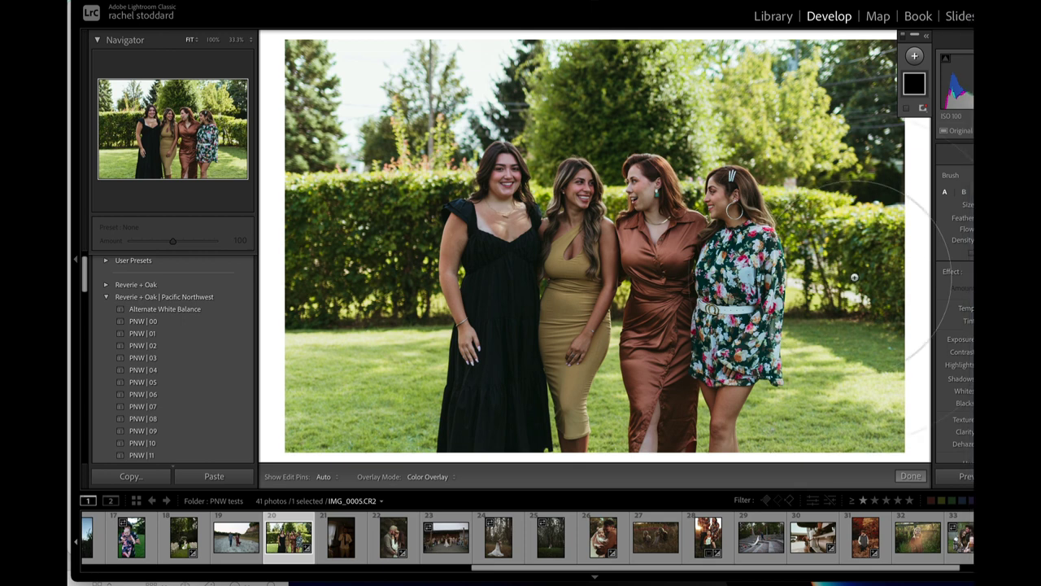
key(h)
mouse_move(312, 218)
mouse_down()
mouse_move(732, 204)
mouse_move(789, 276)
mouse_move(263, 238)
mouse_move(803, 188)
mouse_up()
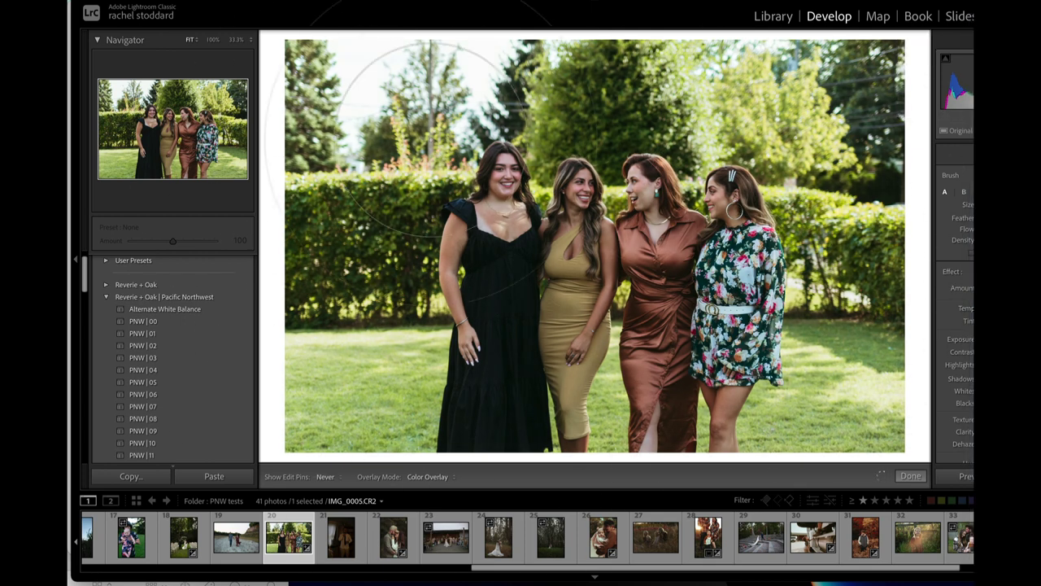
key(h)
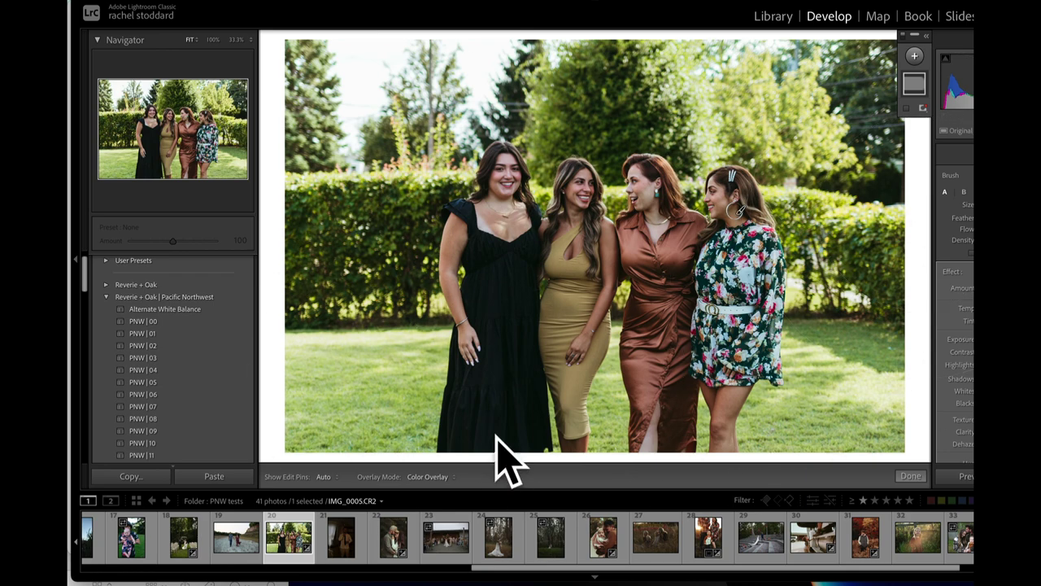
mouse_move(911, 79)
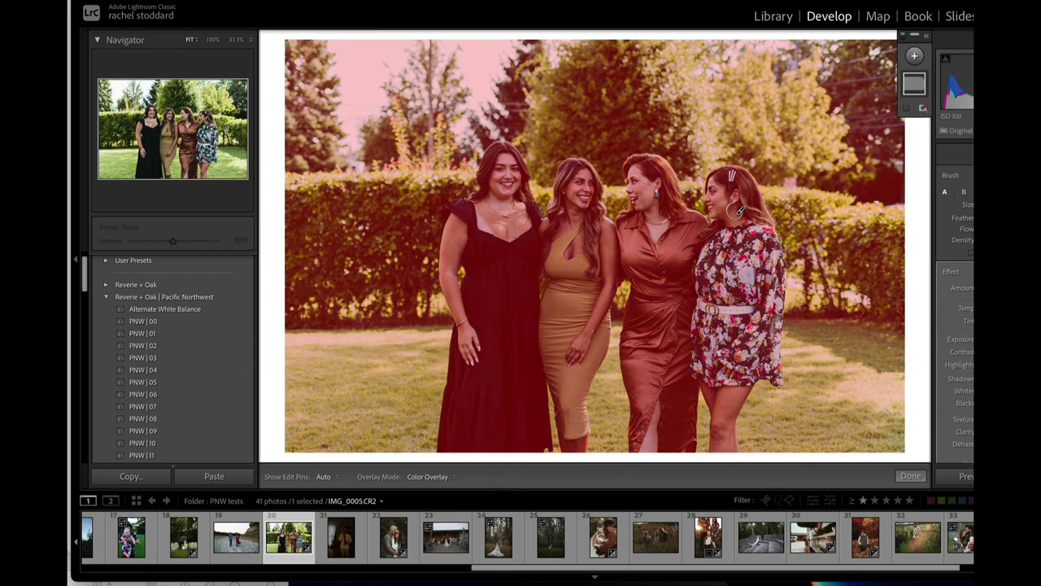
right_click(914, 85)
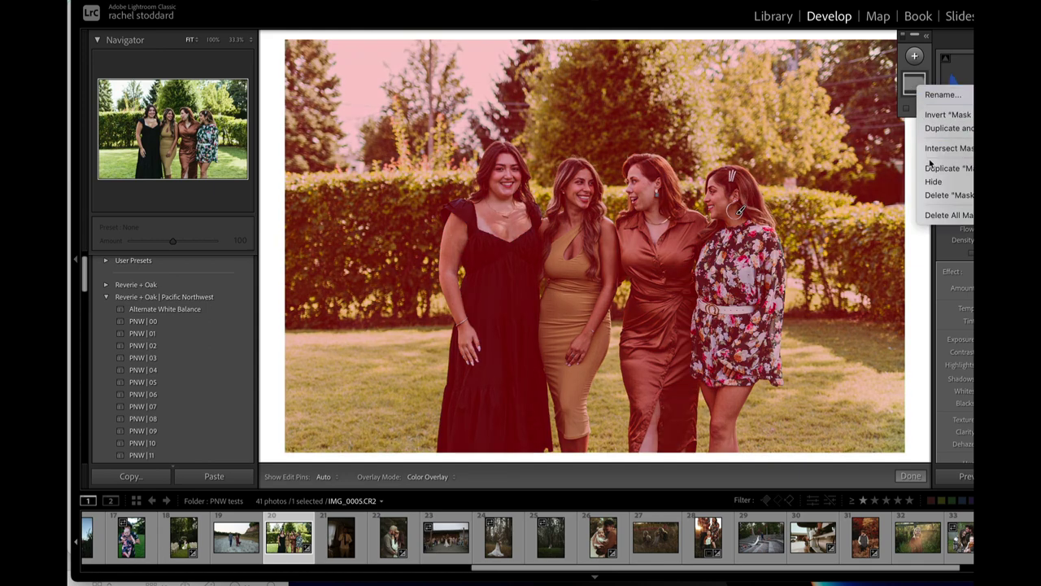
click(942, 195)
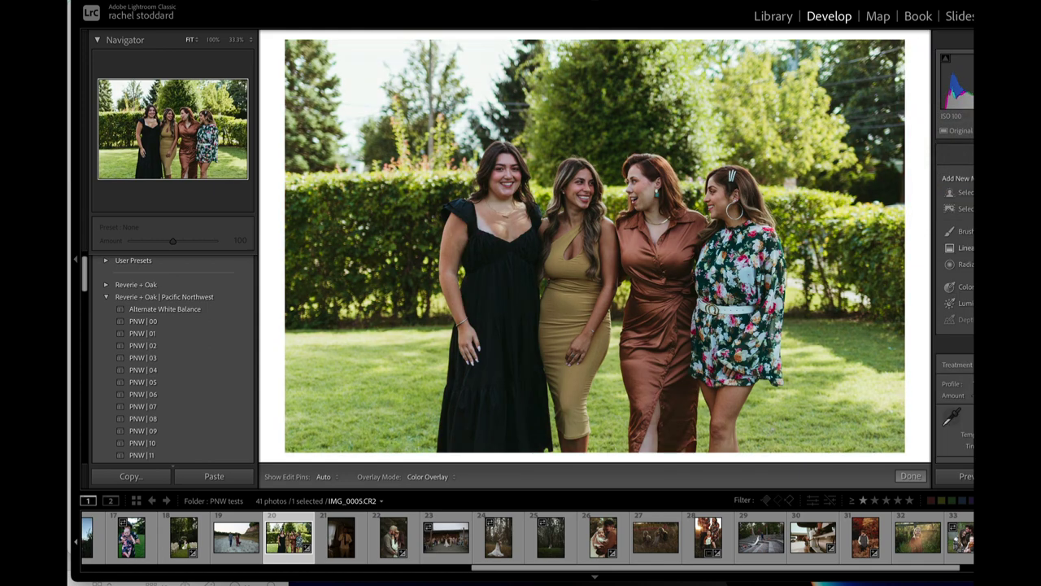
Step: Add a large radial gradient mask centred on the sky at the photo's upper-left corner, reaching over the women
click(962, 233)
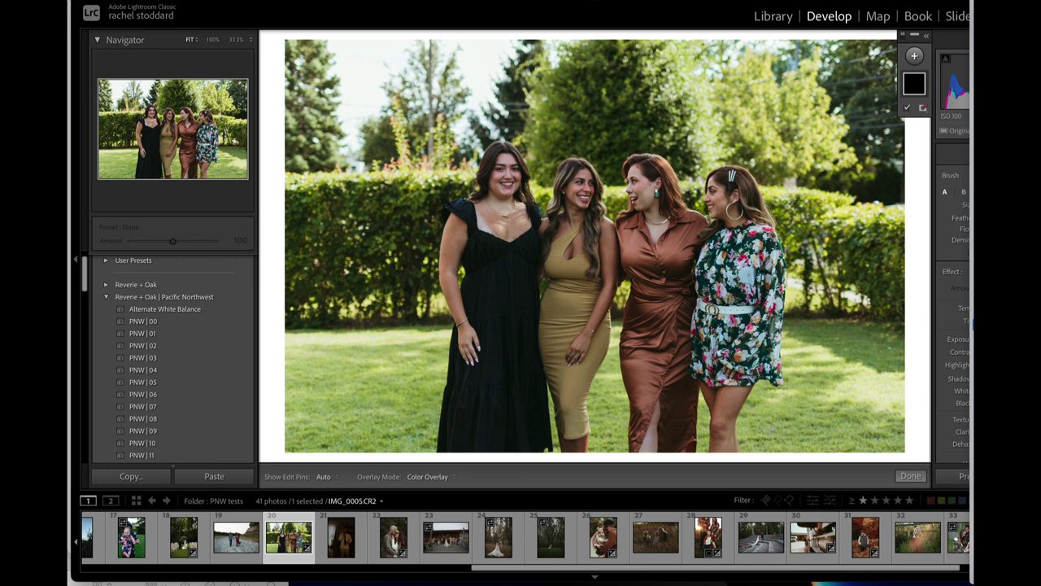
click(915, 57)
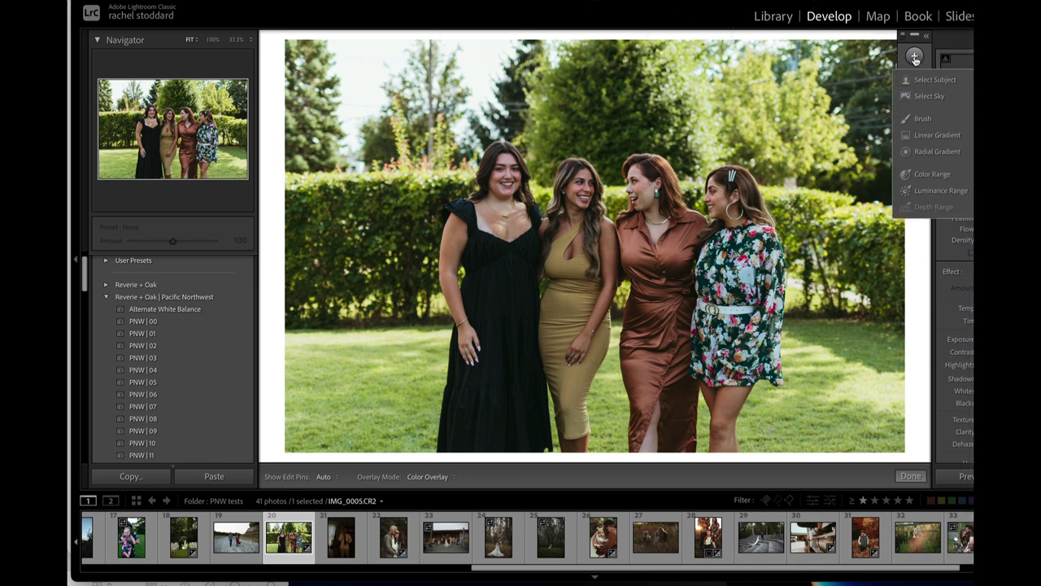
click(935, 152)
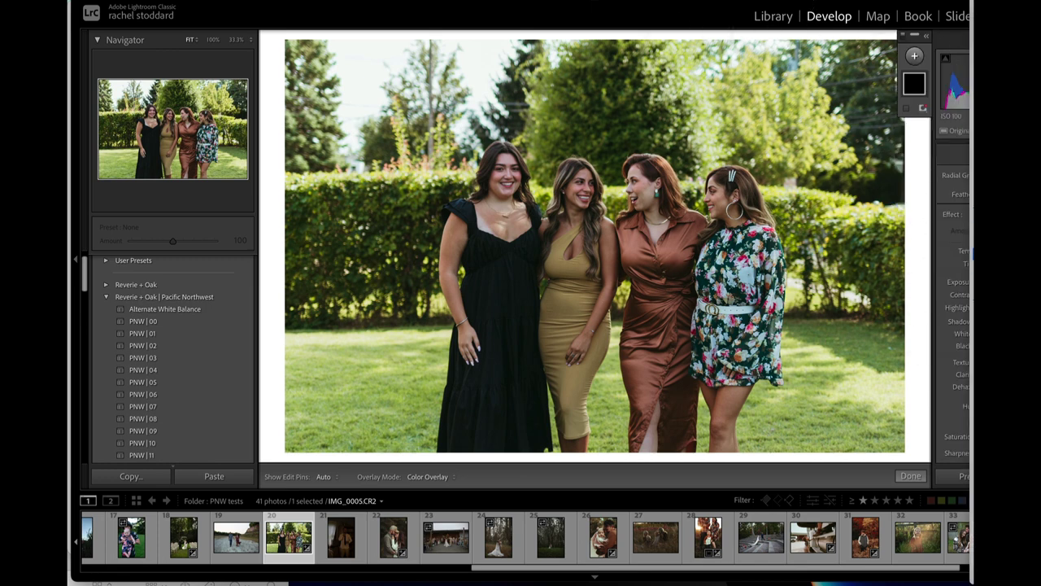
drag(353, 51, 714, 314)
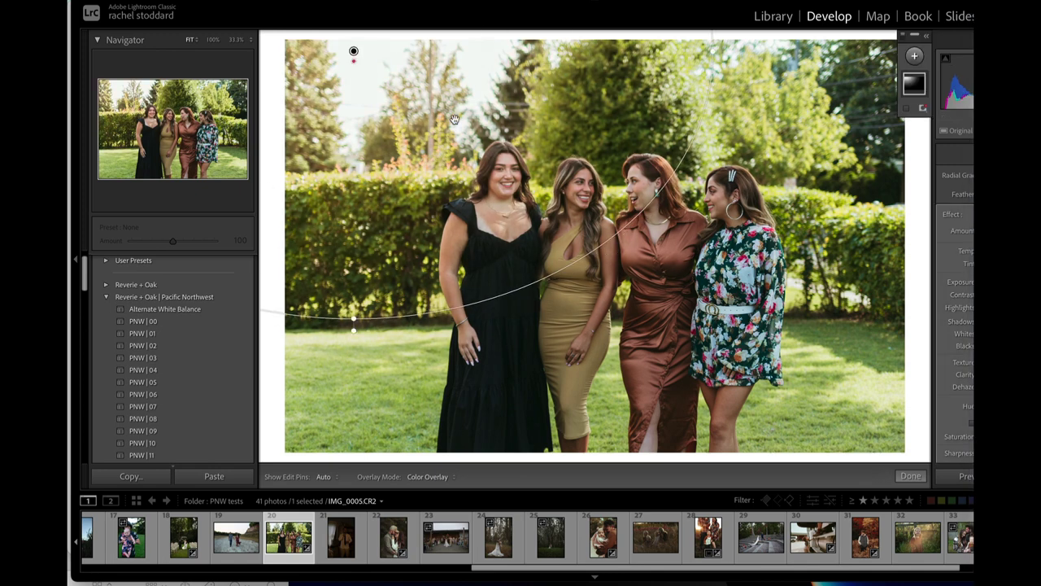
Step: Reposition and enlarge the radial gradient mask so it reaches from the upper-left sky down to the lawn and across the women
drag(408, 203, 374, 166)
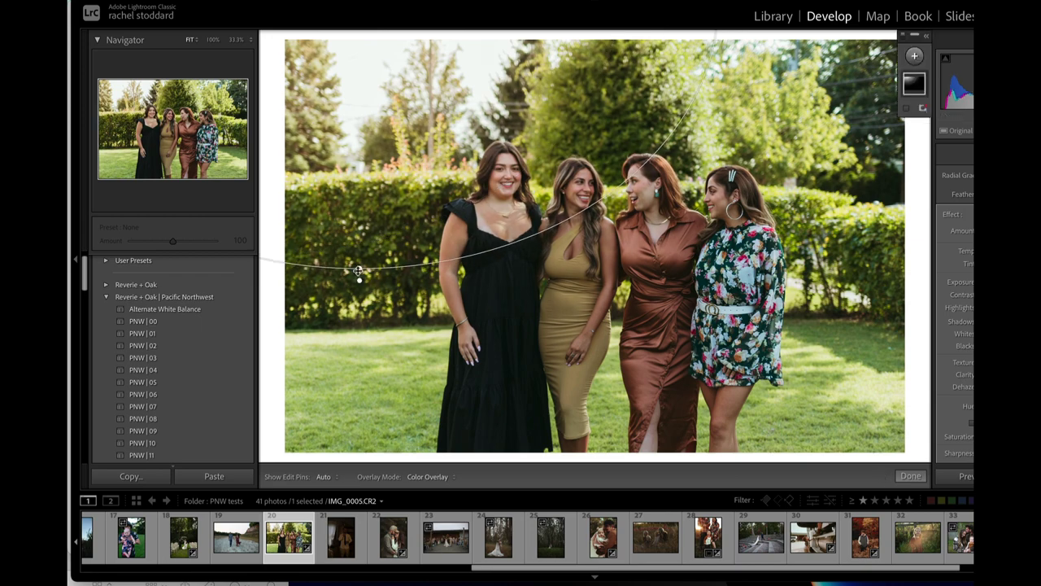
drag(362, 270, 409, 289)
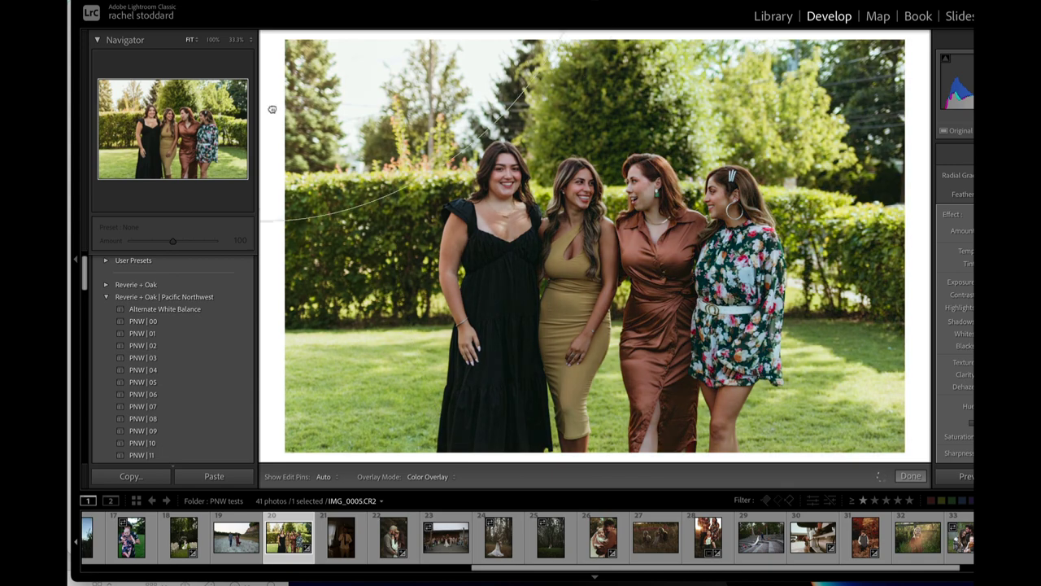
drag(124, 467, 780, 70)
drag(931, 154, 347, 223)
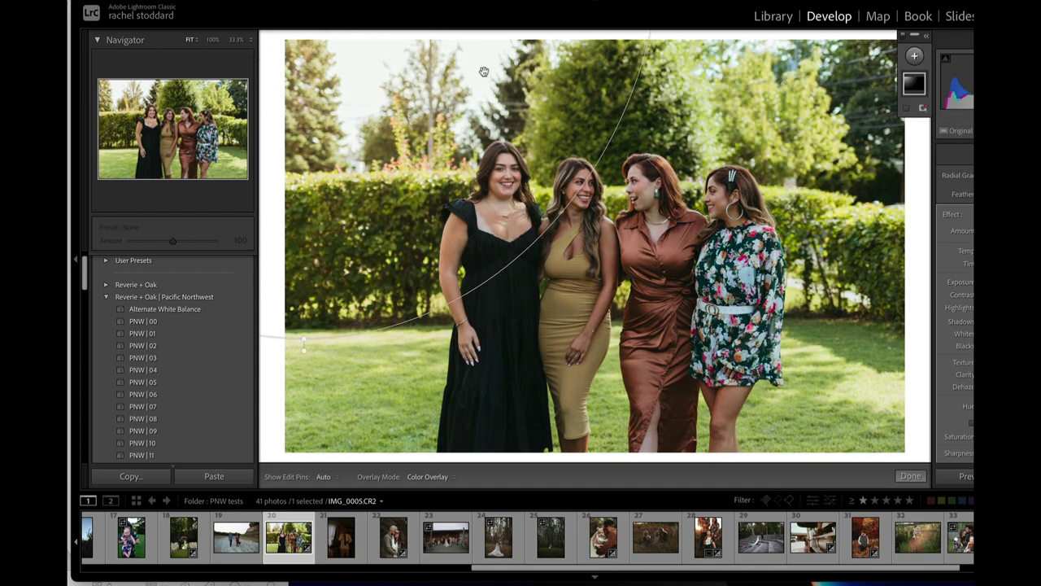
drag(412, 153, 437, 194)
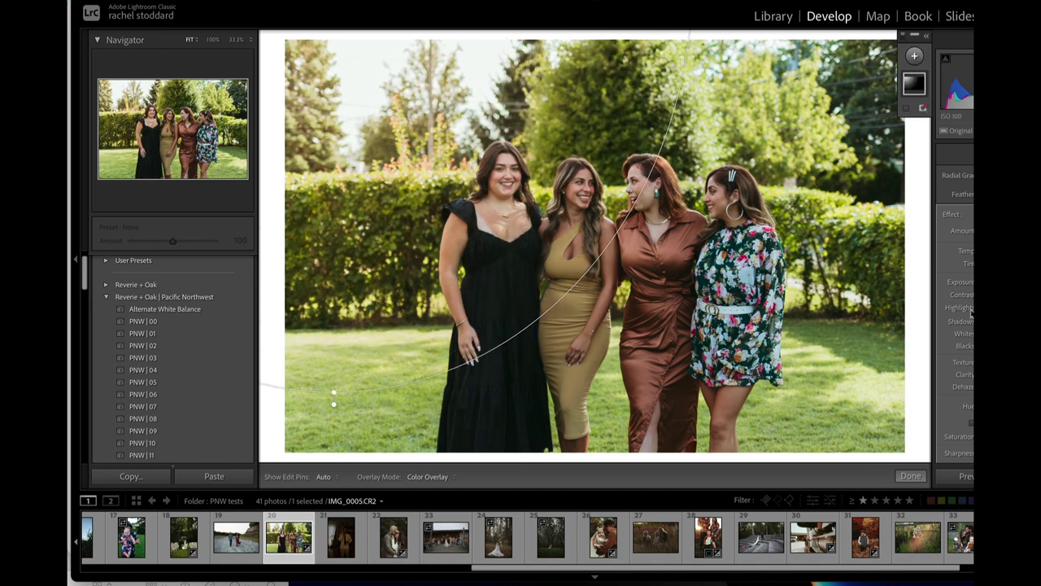
Step: Try a second mask by brushing with a large brush over the four women and the surrounding lawn
click(914, 56)
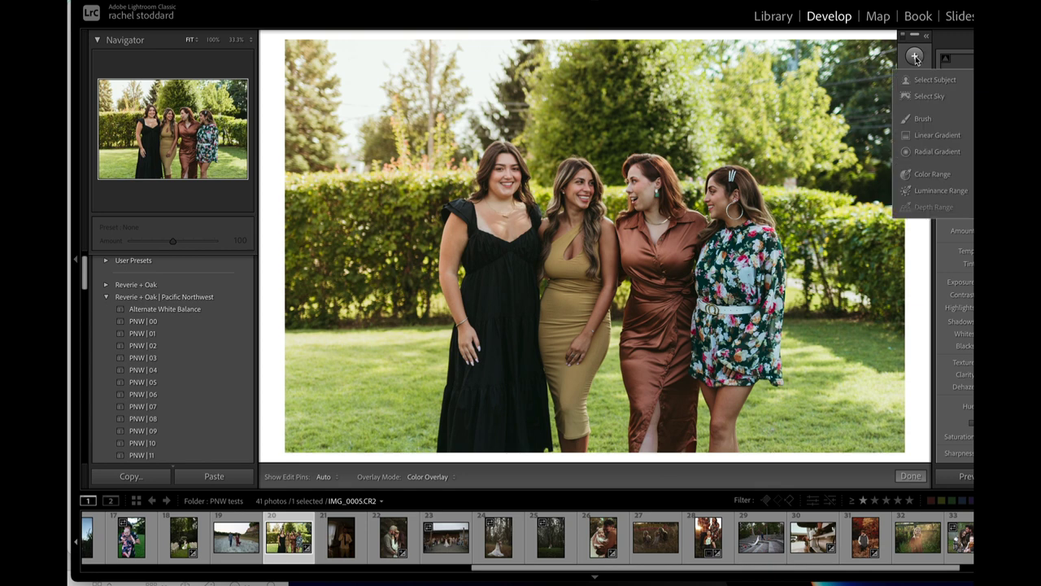
click(917, 117)
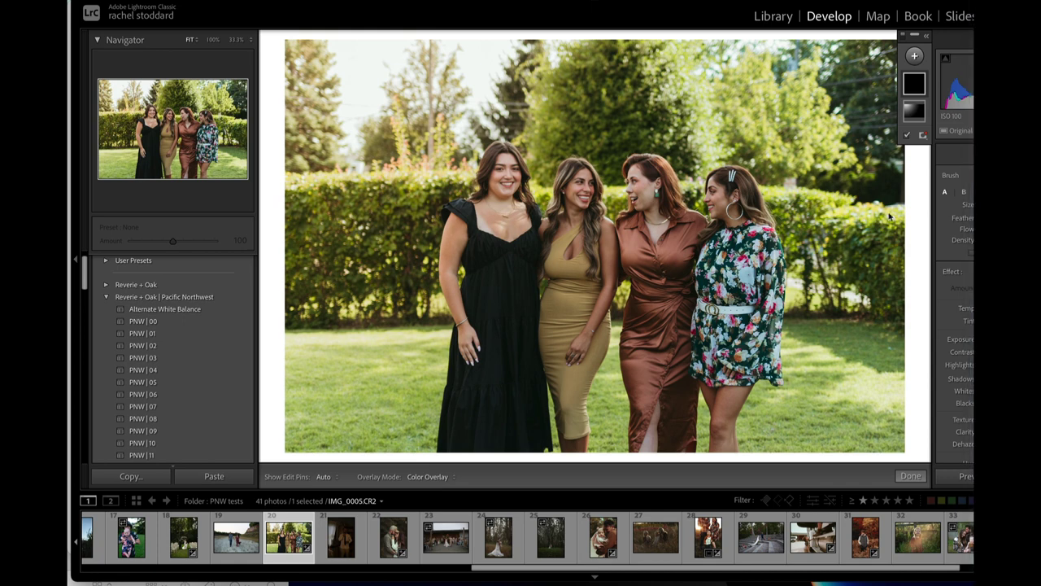
click(676, 291)
key(h)
mouse_move(672, 240)
mouse_down()
mouse_move(512, 376)
mouse_move(711, 488)
mouse_move(541, 334)
mouse_move(688, 209)
mouse_up()
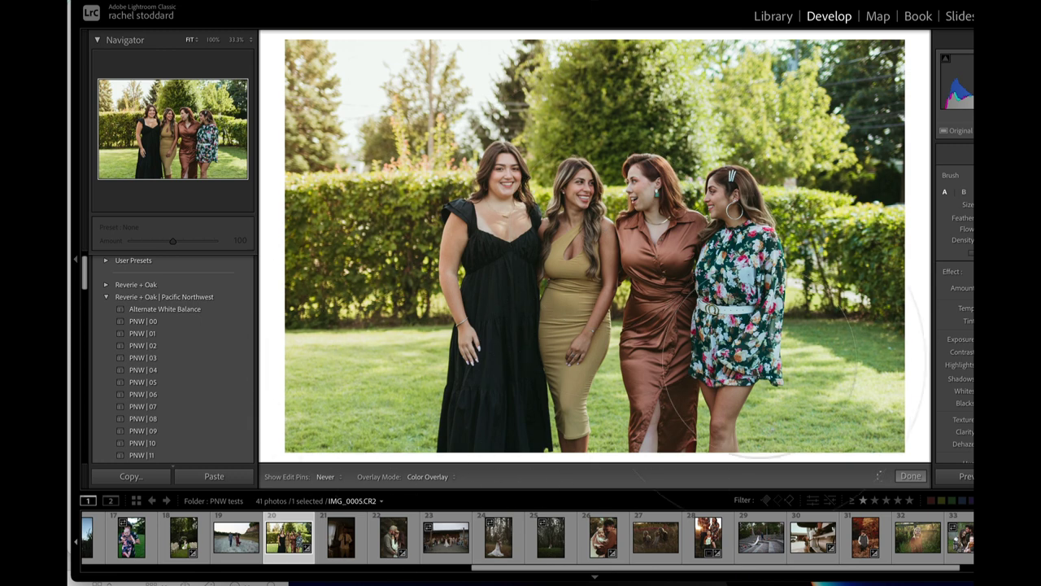
key(h)
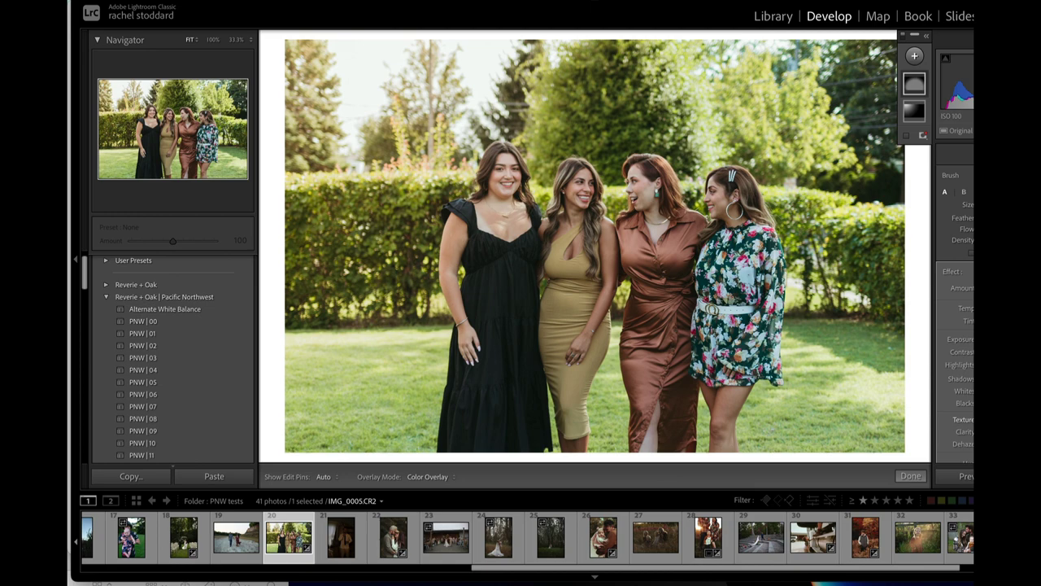
Step: Try a duplicate of the brush mask to double its effect, and delete both brush masks
right_click(908, 80)
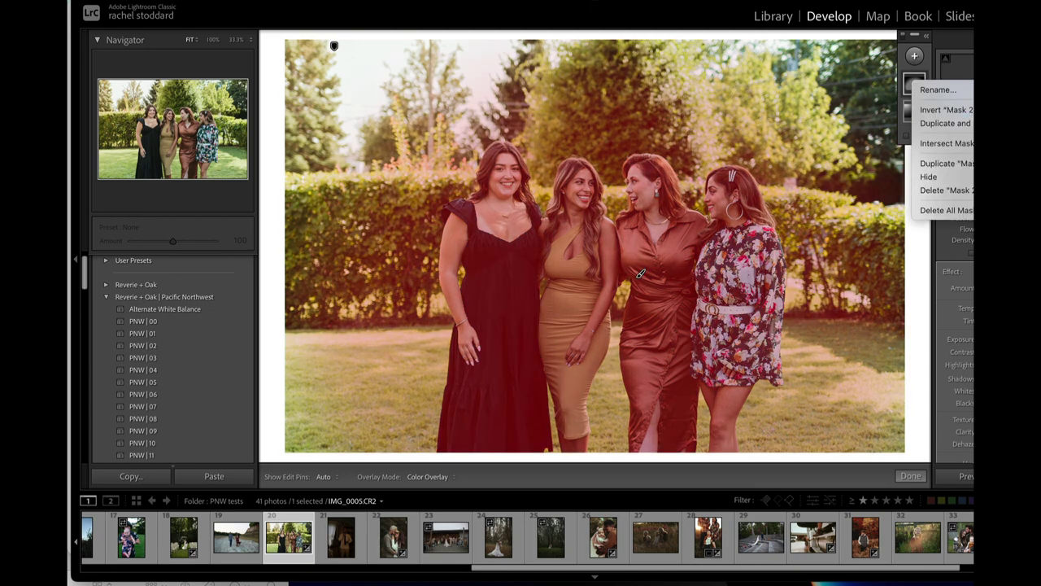
click(953, 162)
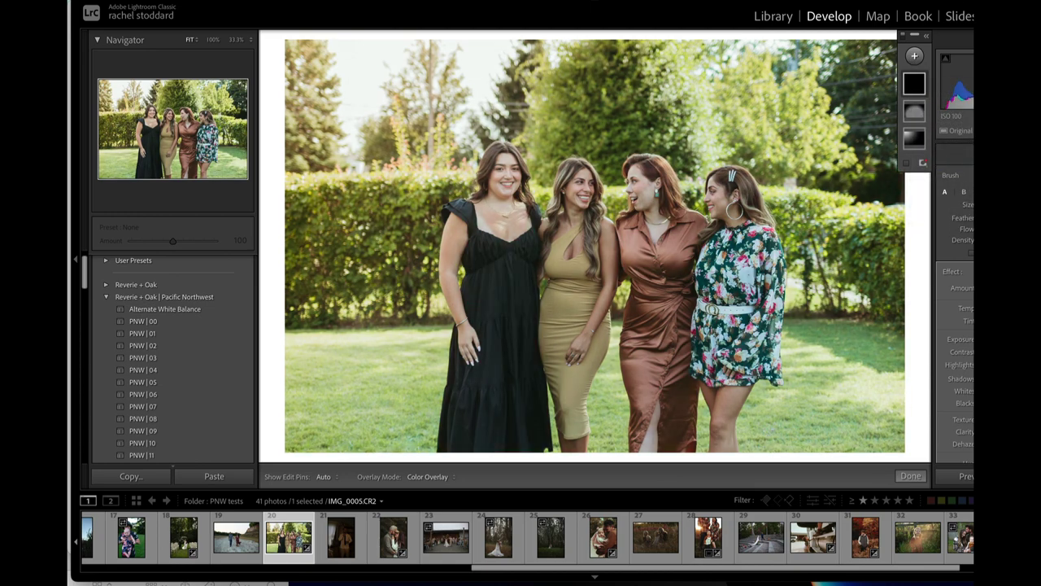
click(959, 270)
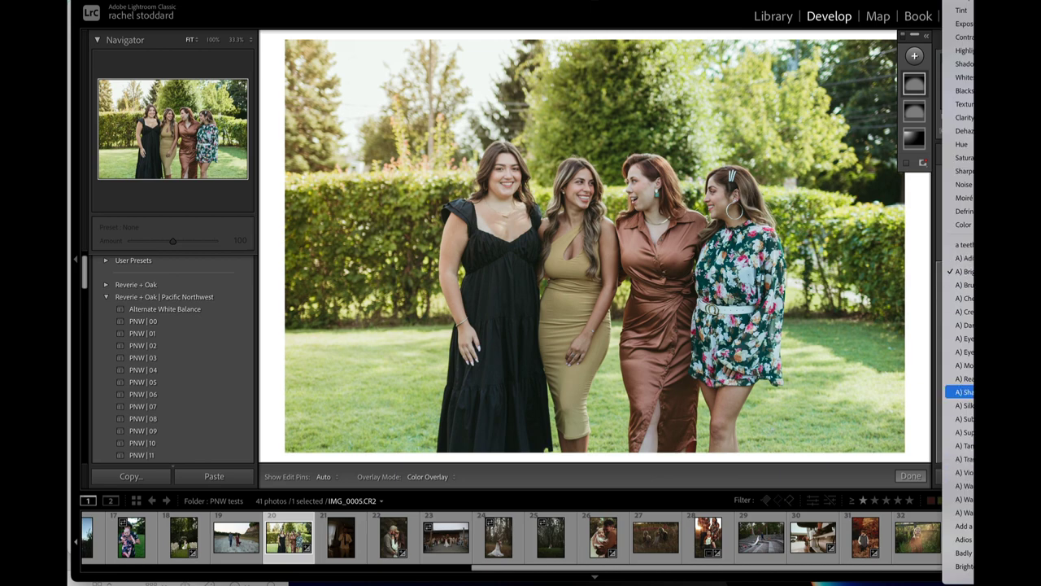
right_click(910, 85)
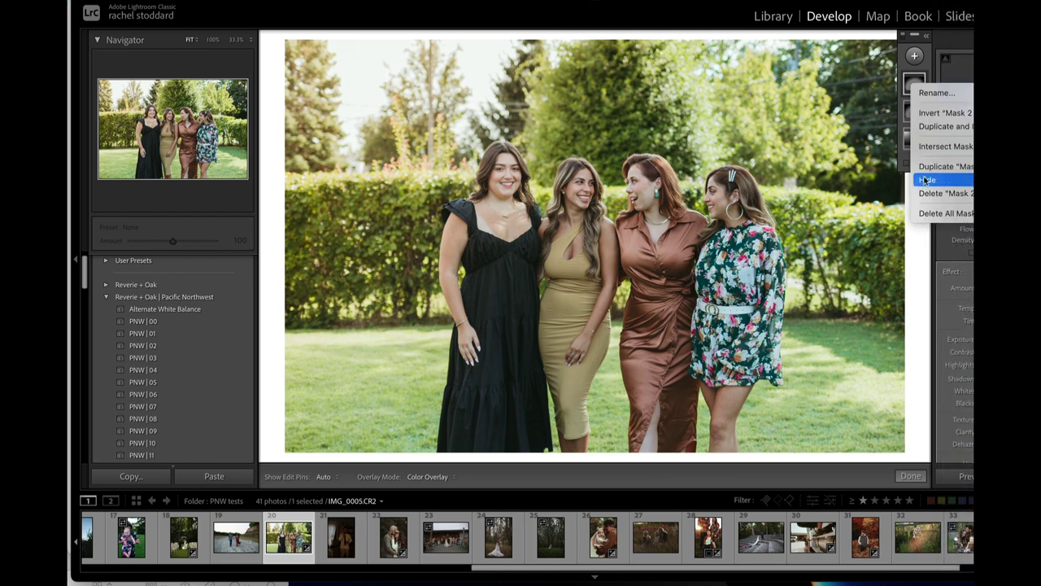
click(933, 193)
right_click(914, 83)
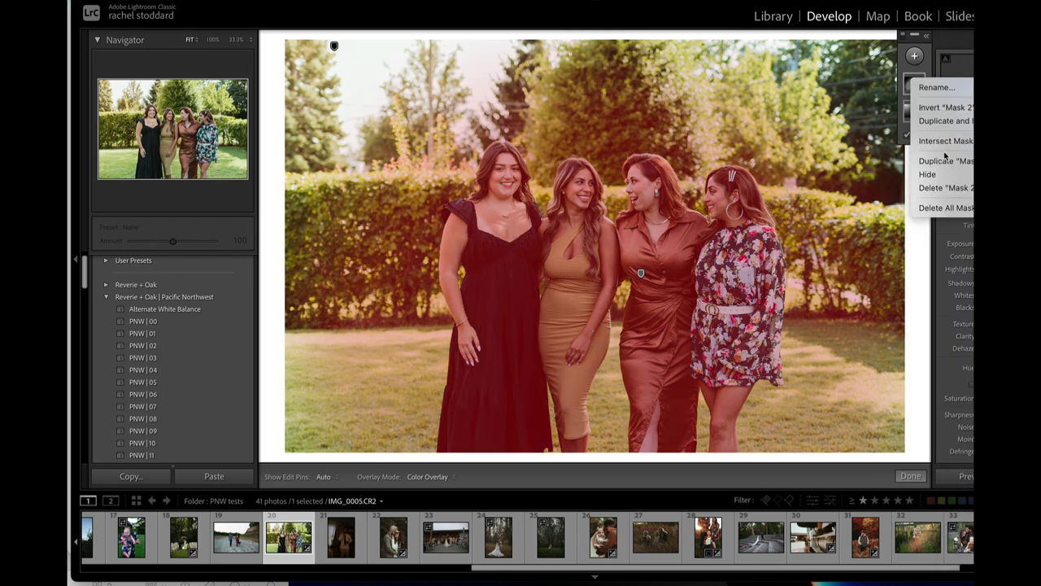
click(943, 189)
Step: Choose a different mask effect preset and paint a new large brush mask across the photo of the four women
click(964, 176)
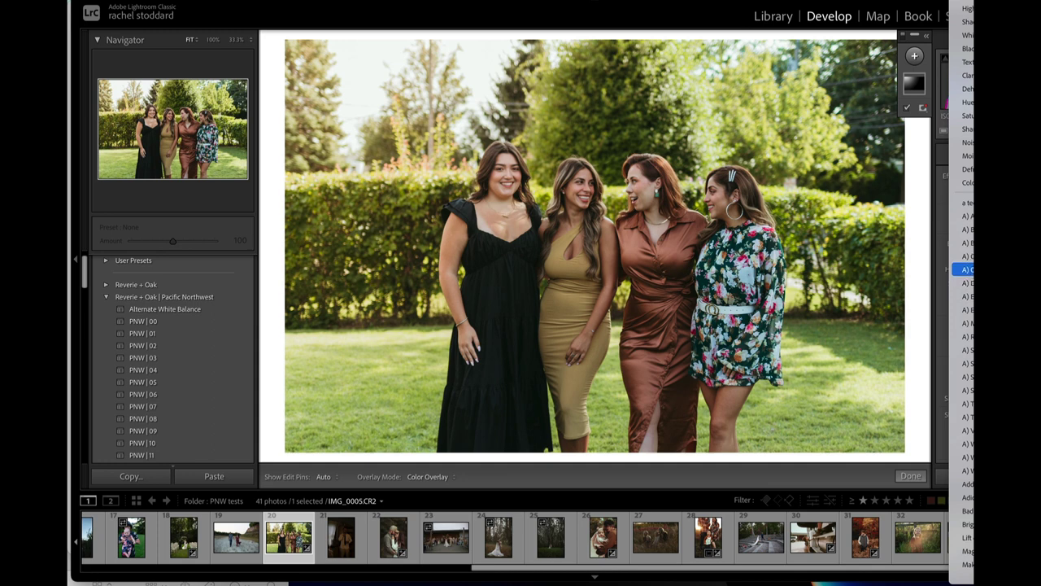
click(964, 269)
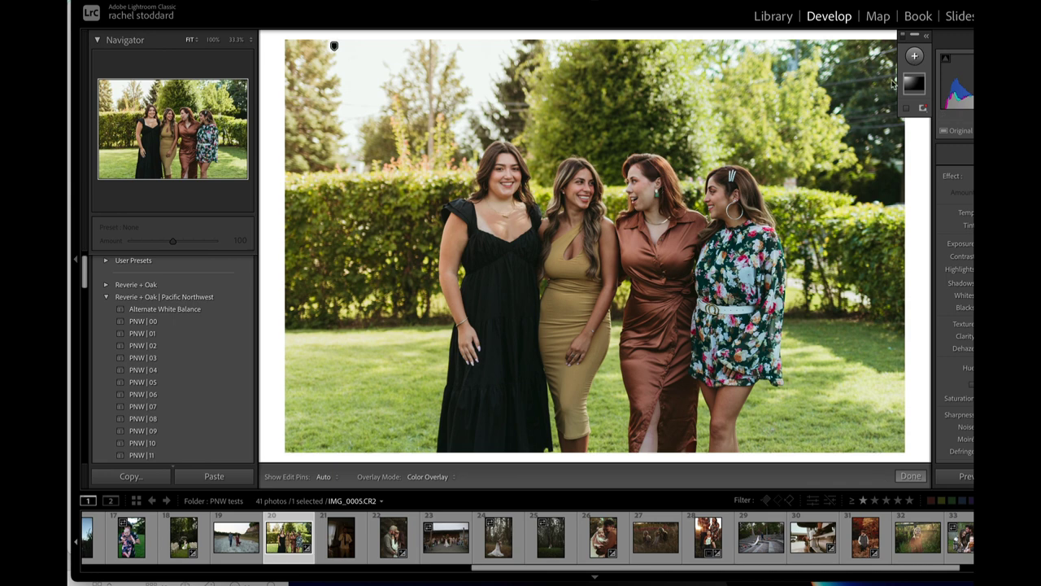
click(914, 56)
click(923, 119)
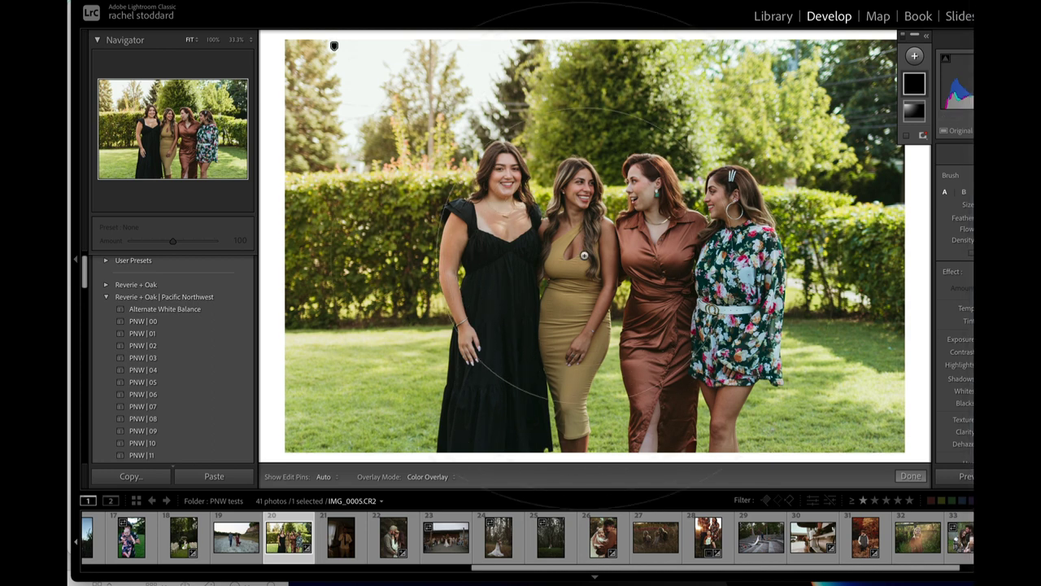
key(h)
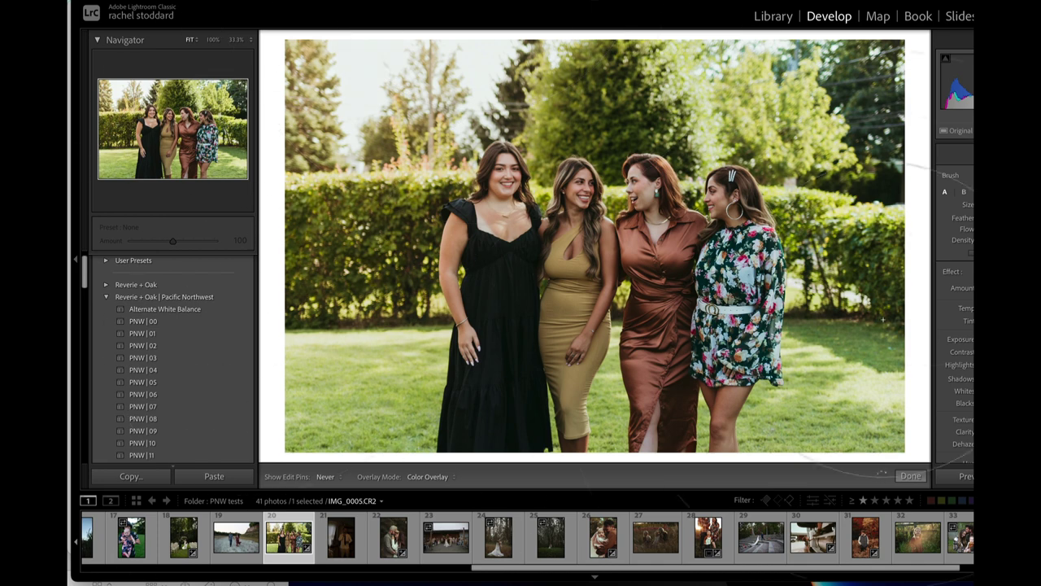
key(h)
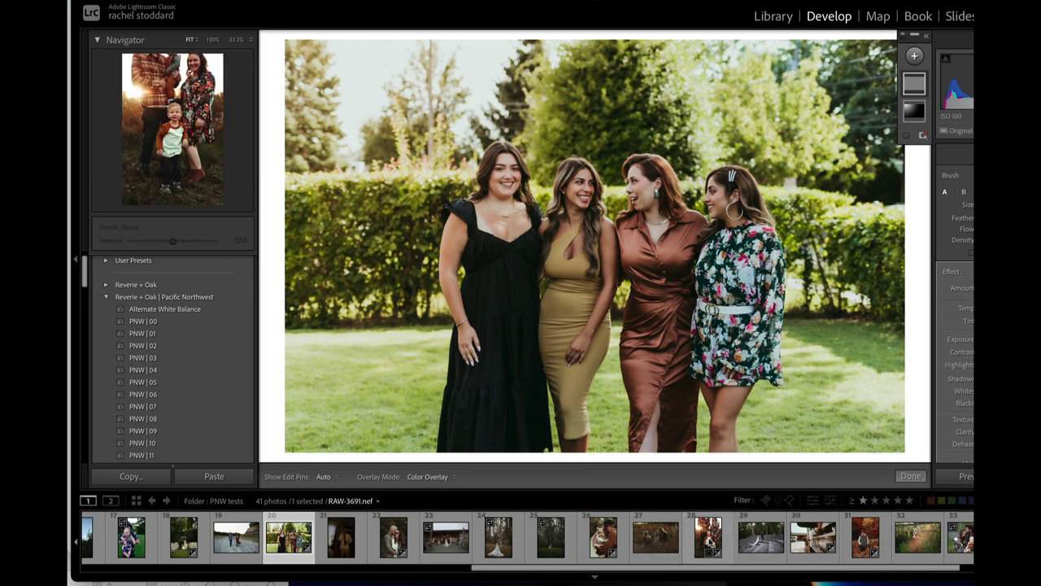
Step: Reset all edits on the sunset family photo RAW-3691.nef and raise its exposure
click(708, 539)
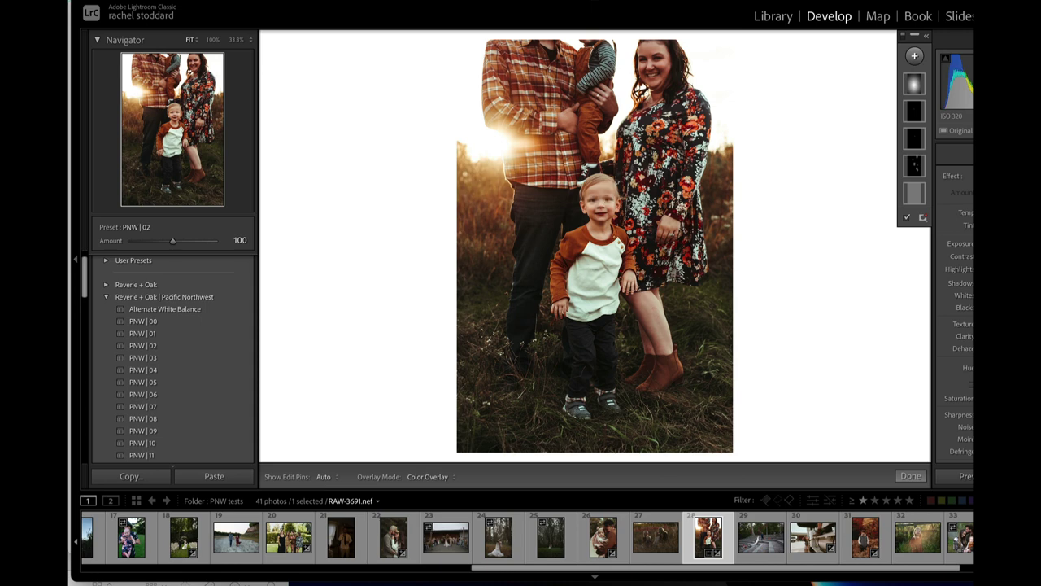
key(super+shift+r)
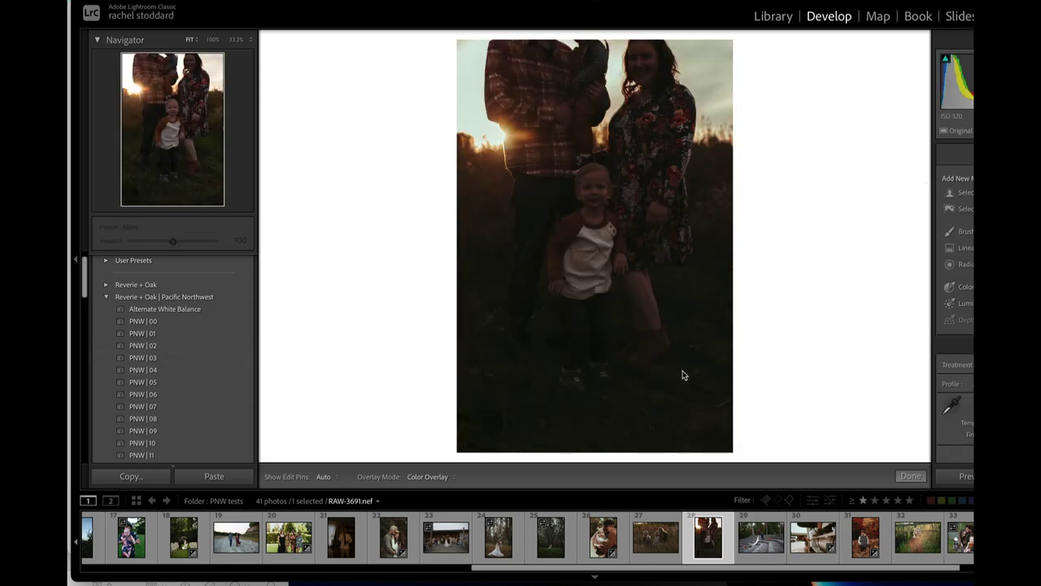
scroll(955, 325, down, 3)
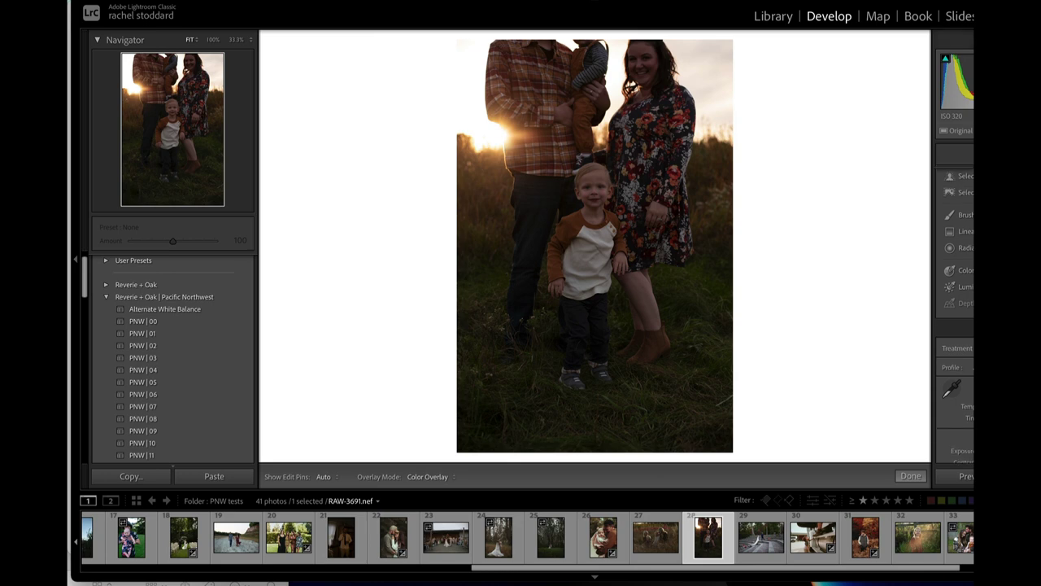
scroll(956, 343, down, 3)
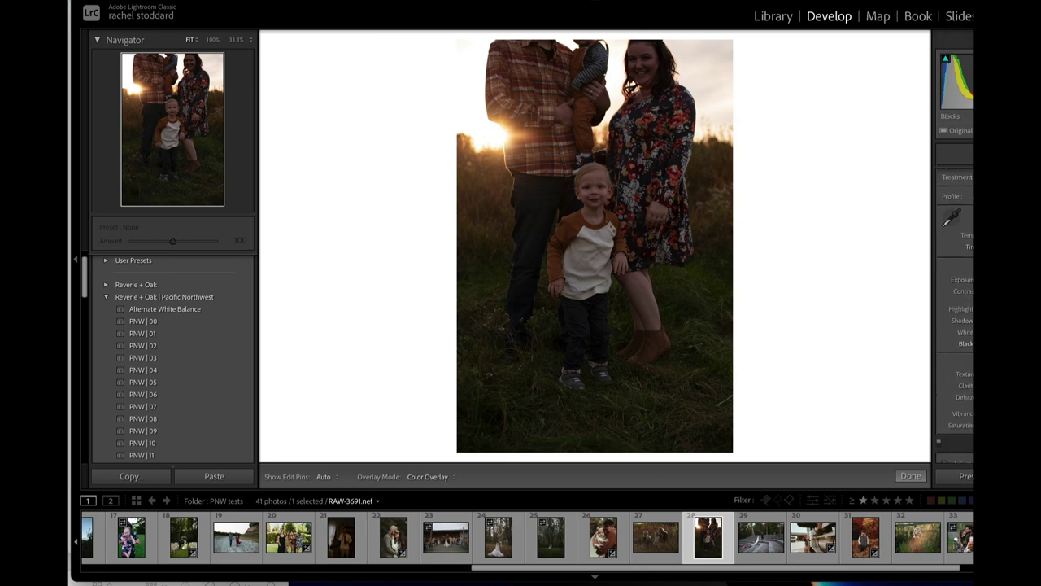
drag(1009, 279, 1024, 279)
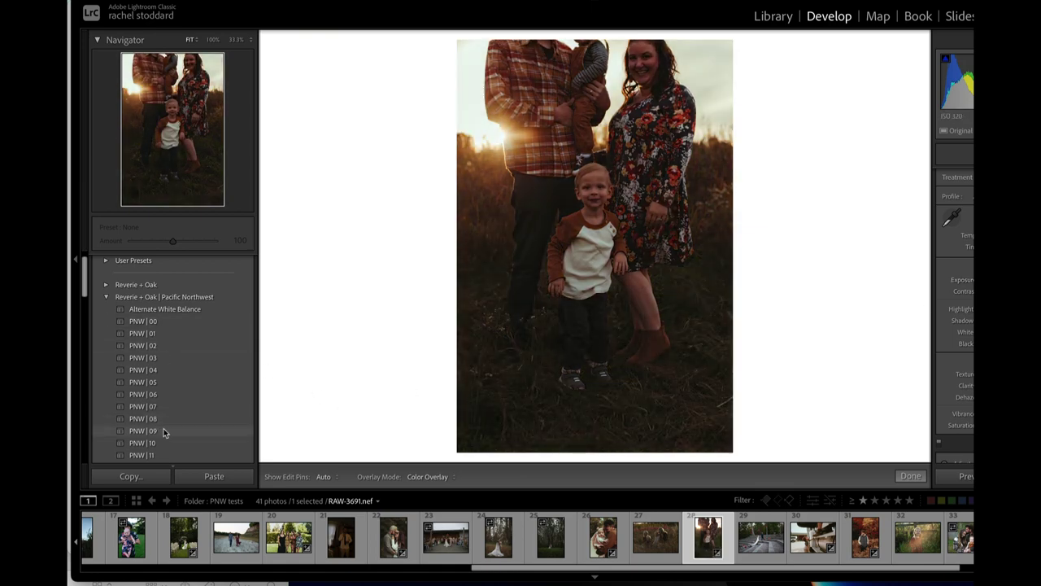
Step: Try the PNW | 13 preset on the family photo and switch to PNW | 04
scroll(162, 431, down, 3)
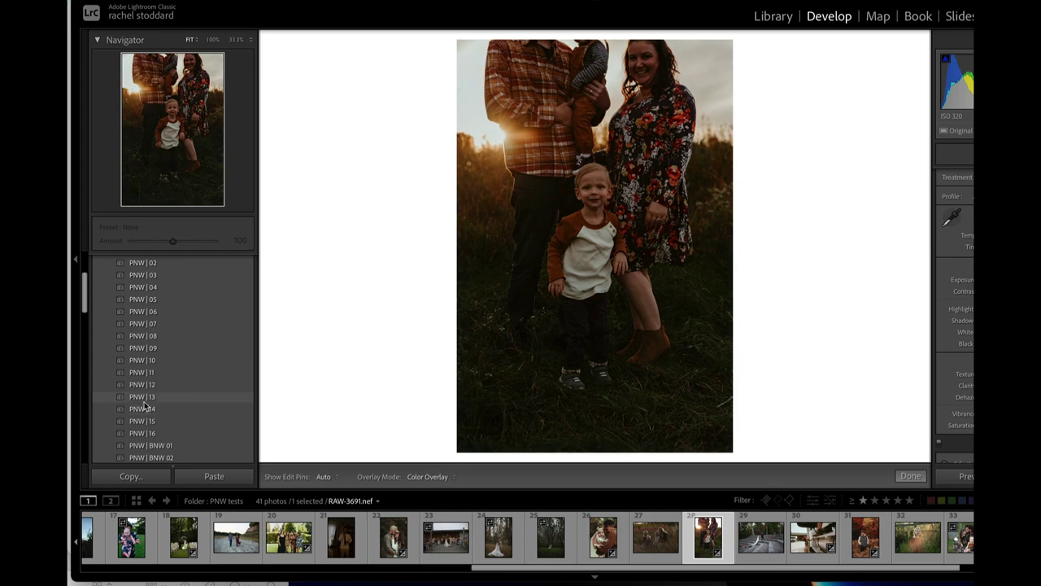
click(149, 397)
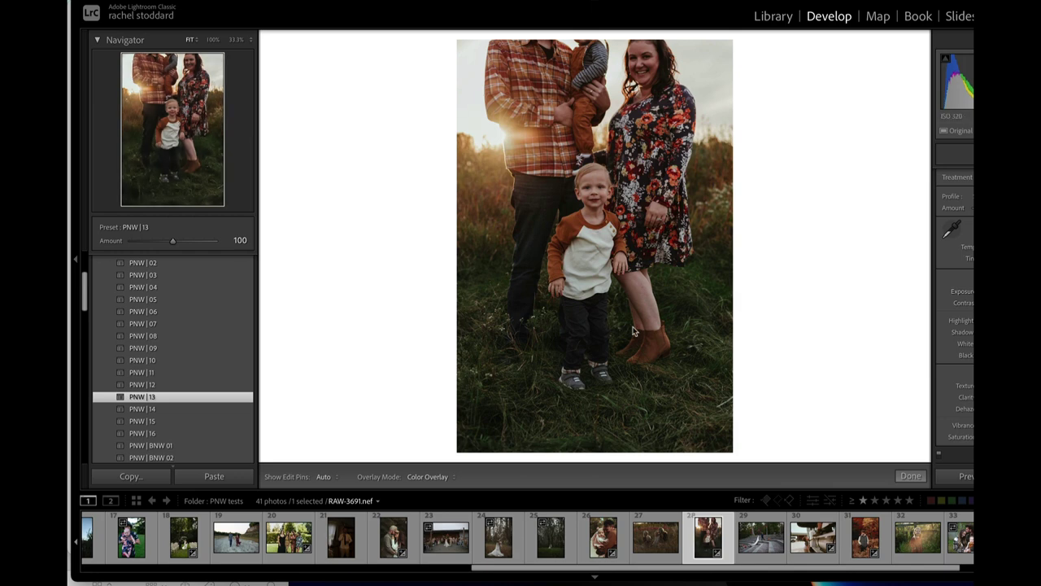
scroll(167, 362, up, 3)
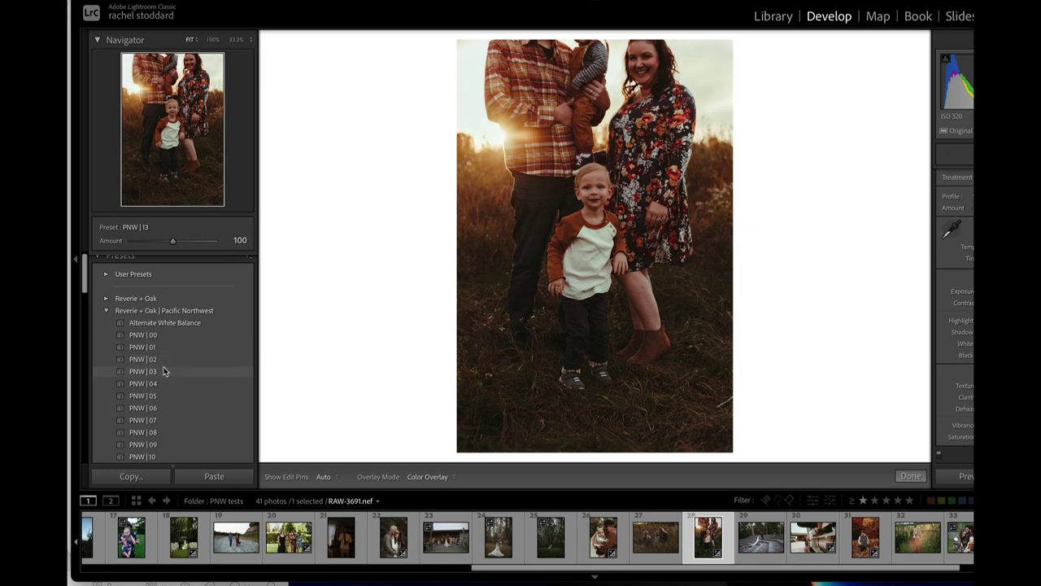
click(165, 384)
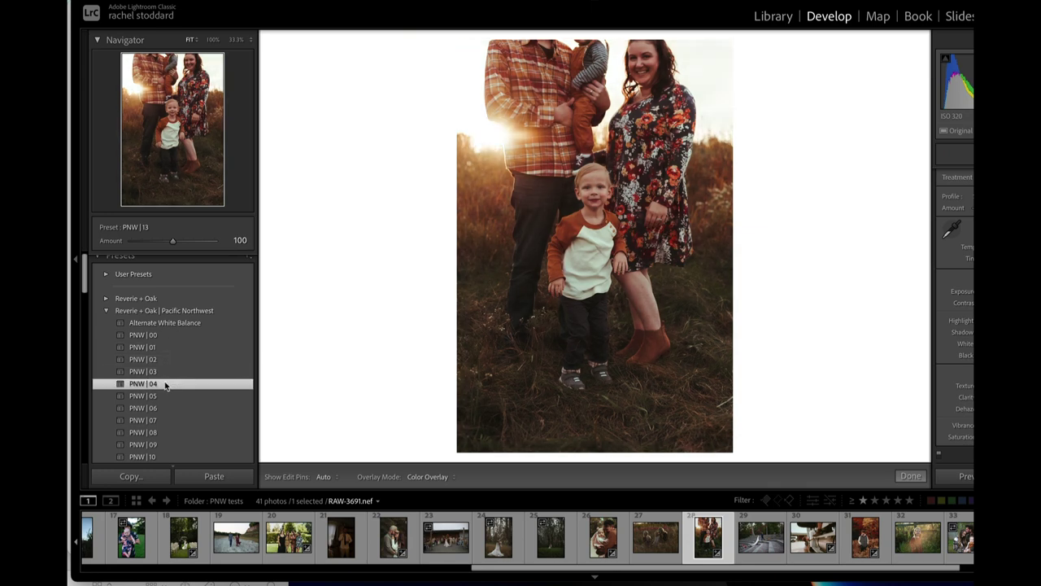
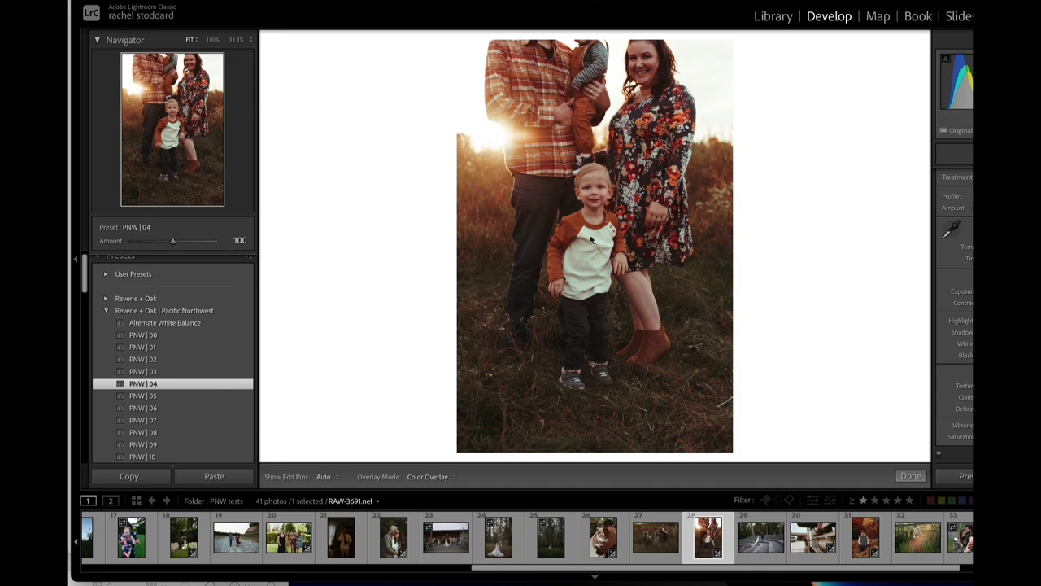
Step: Close masking and examine the little boy's face and skin tones at 100% zoom
key(shift+w)
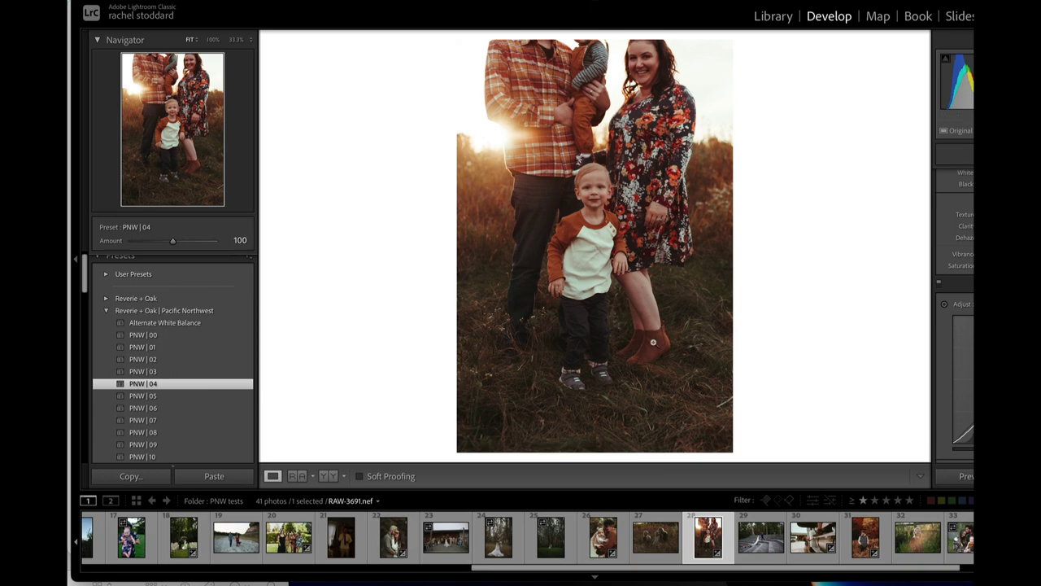
click(591, 195)
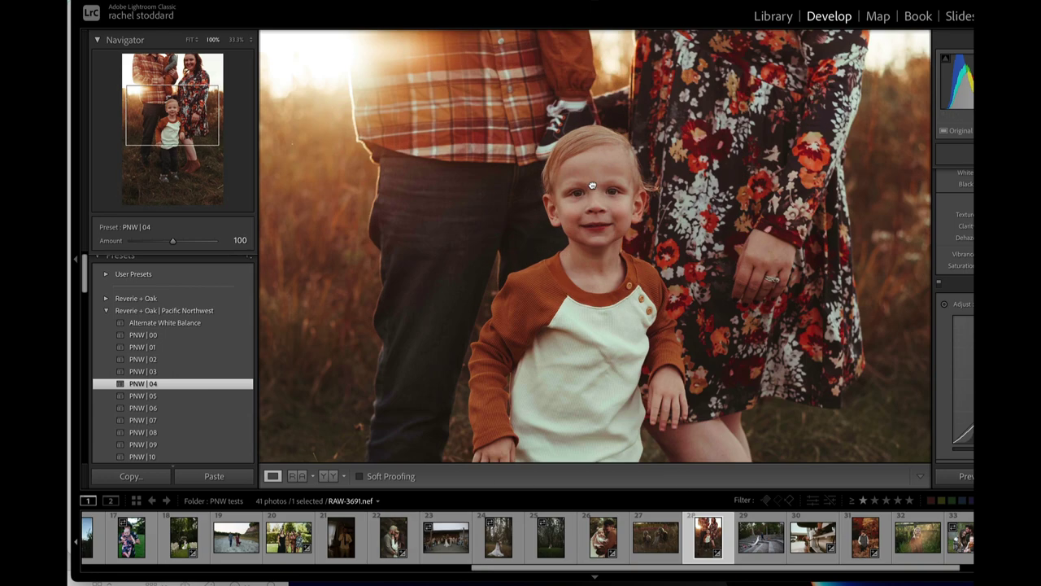
click(593, 194)
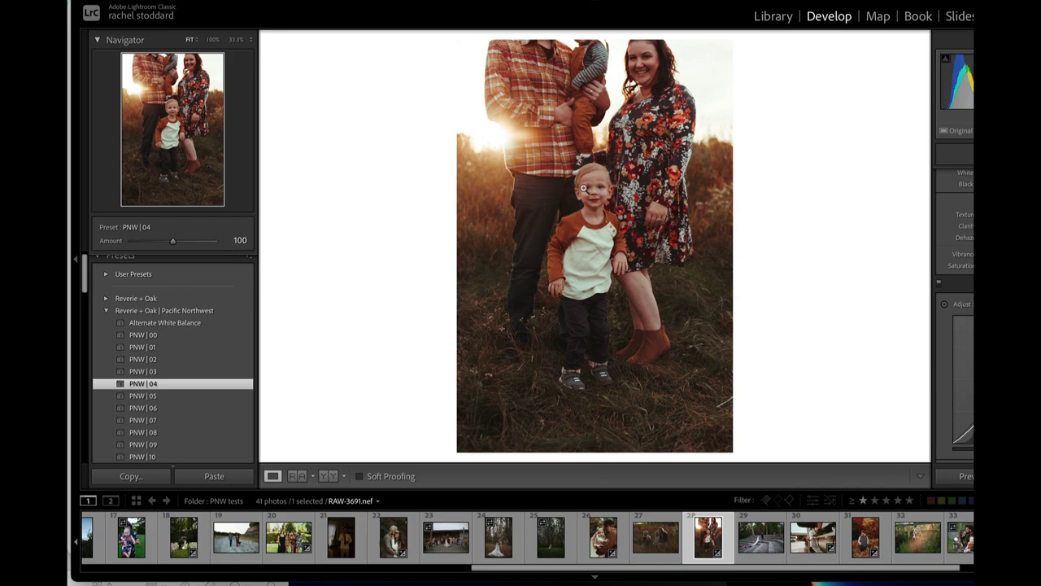
click(604, 200)
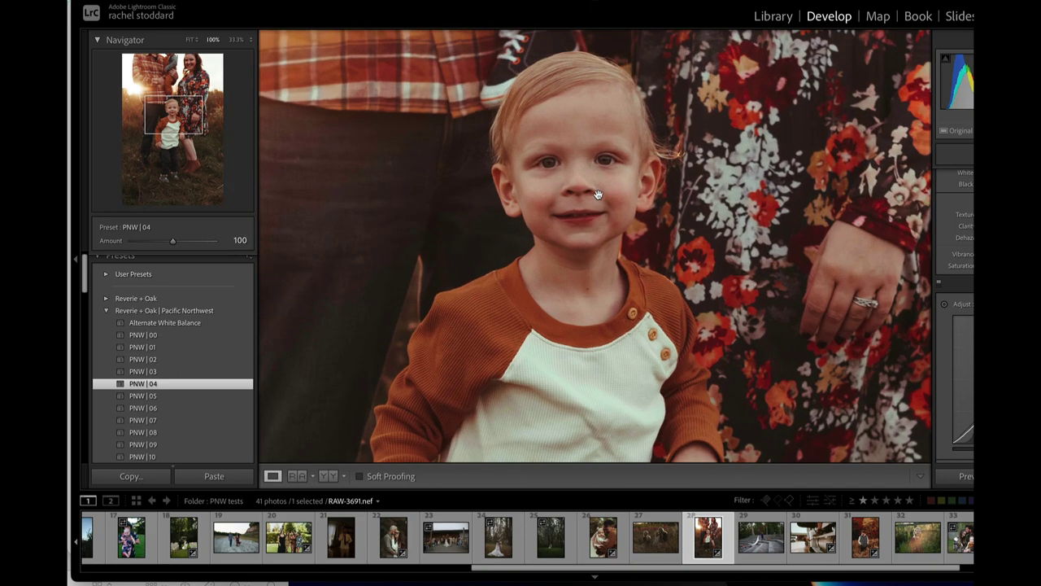
click(629, 173)
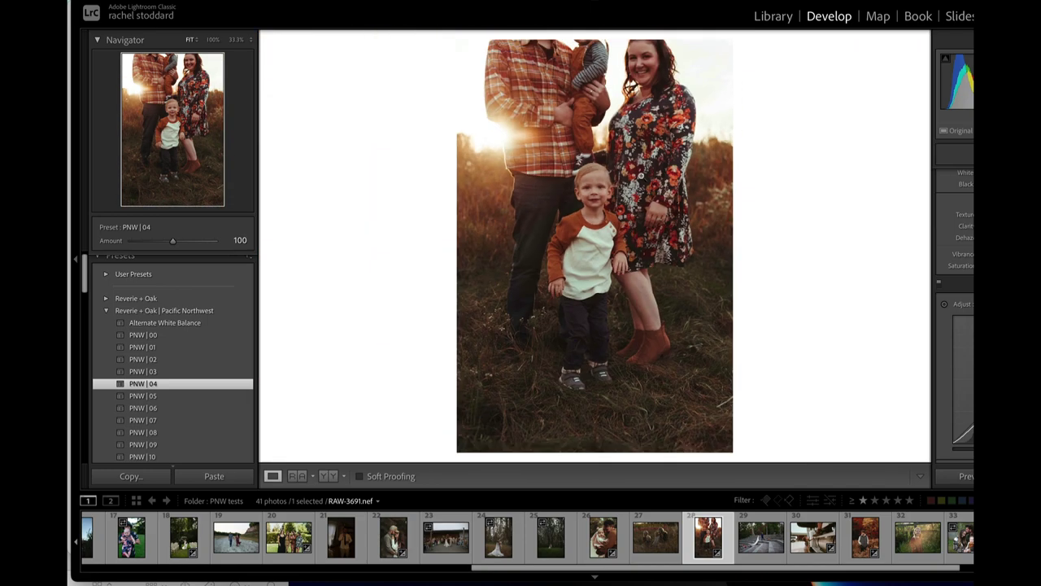
Step: Crop the family photo RAW-3691.nef slightly tighter, trimming its bottom and right edges
scroll(955, 317, up, 5)
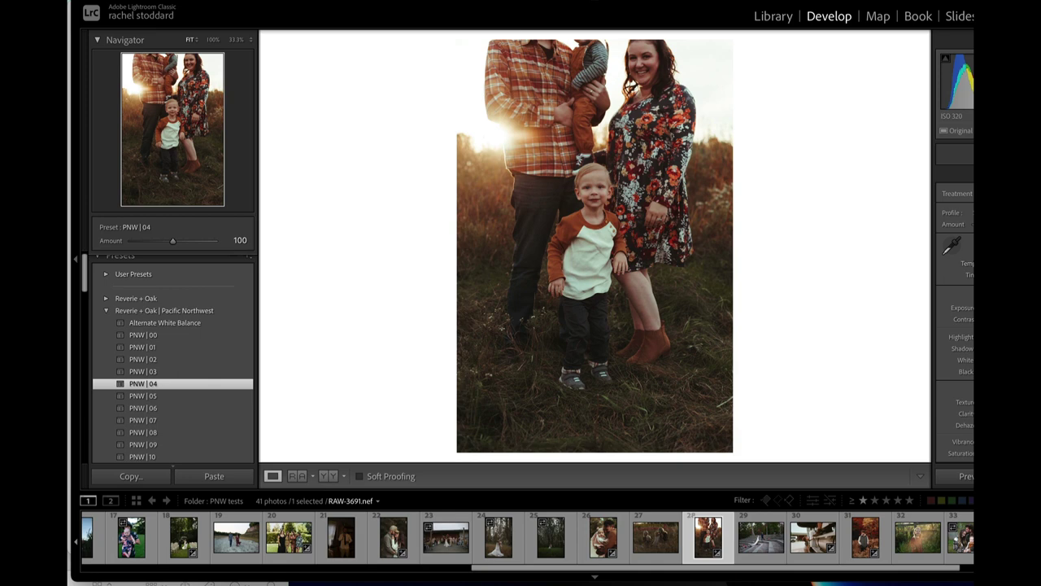
key(shift+w)
key(r)
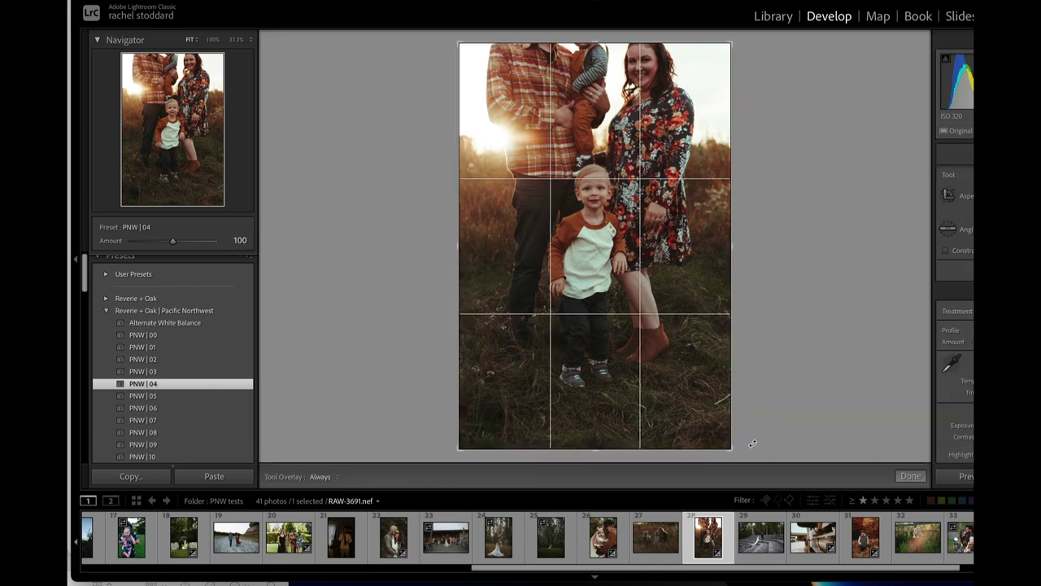
drag(730, 448, 719, 429)
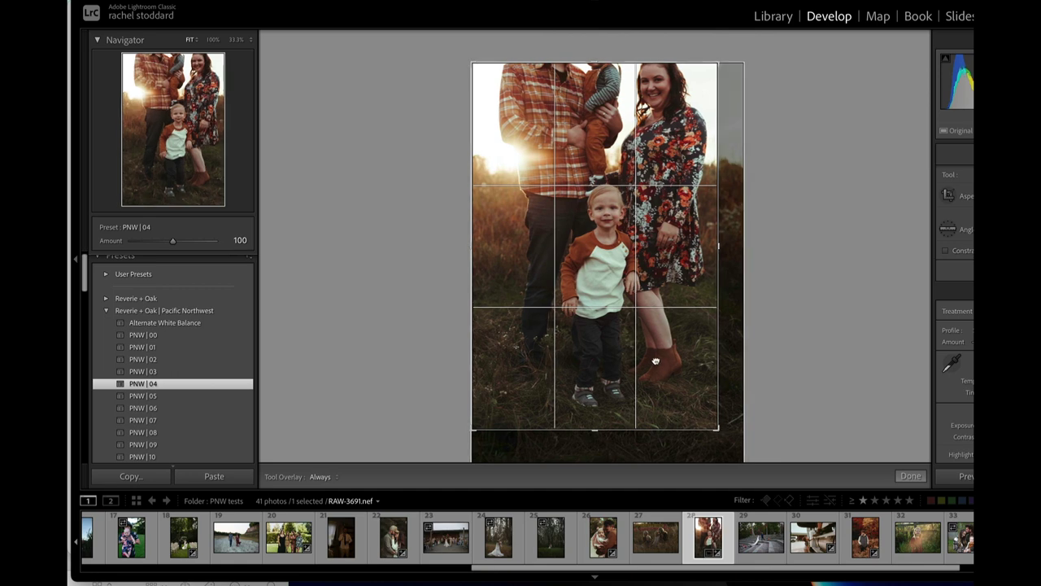
key(Return)
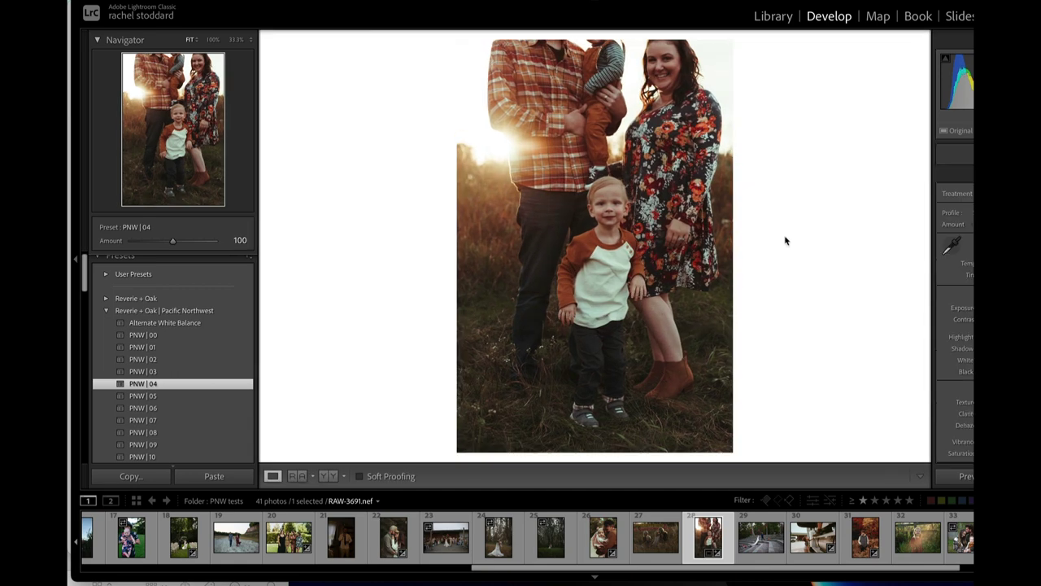
Step: Add a brush mask and paint it with a very large brush across the whole family photo
key(shift+w)
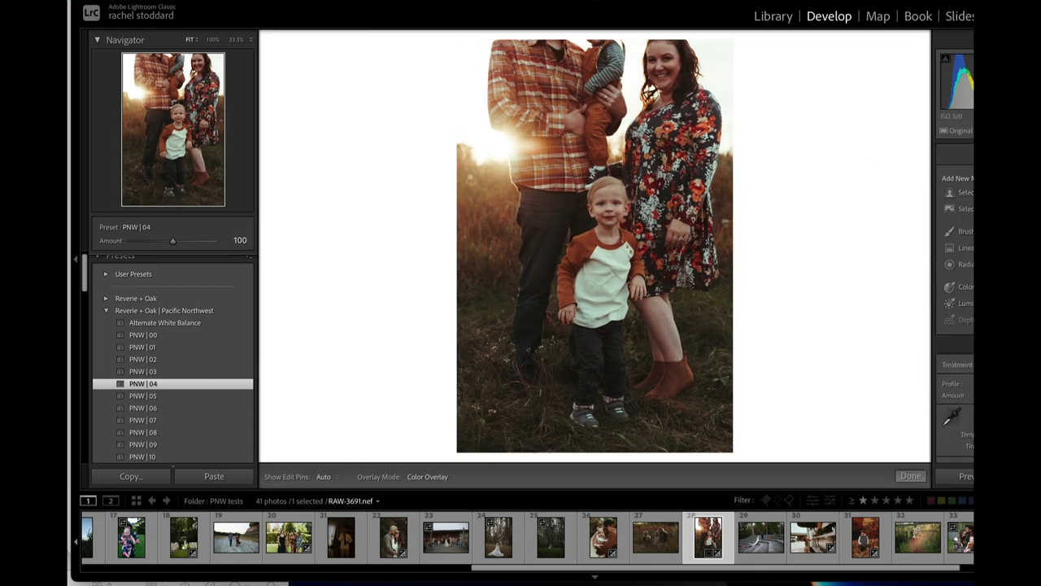
click(964, 231)
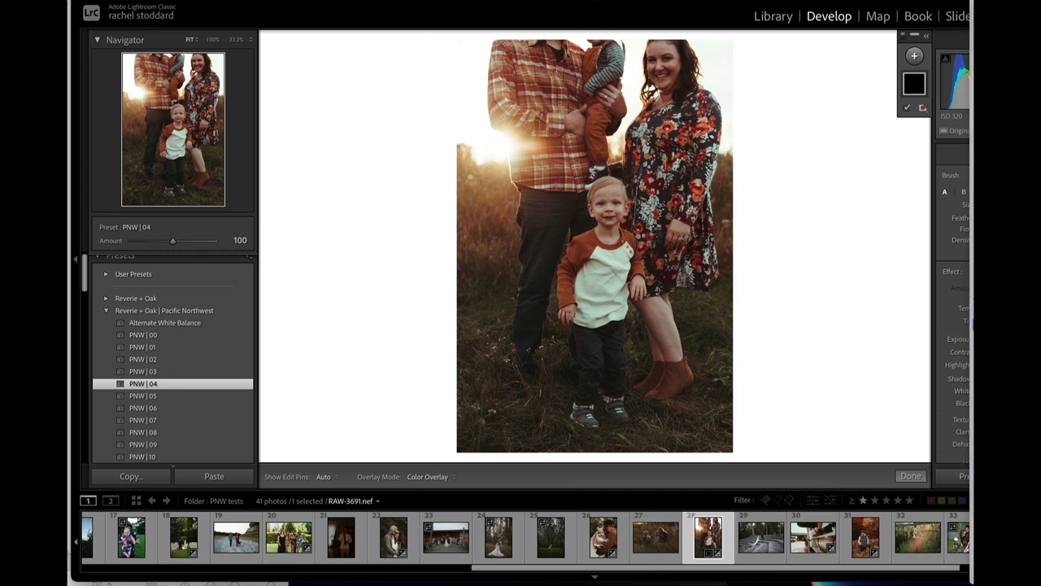
scroll(783, 267, up, 6)
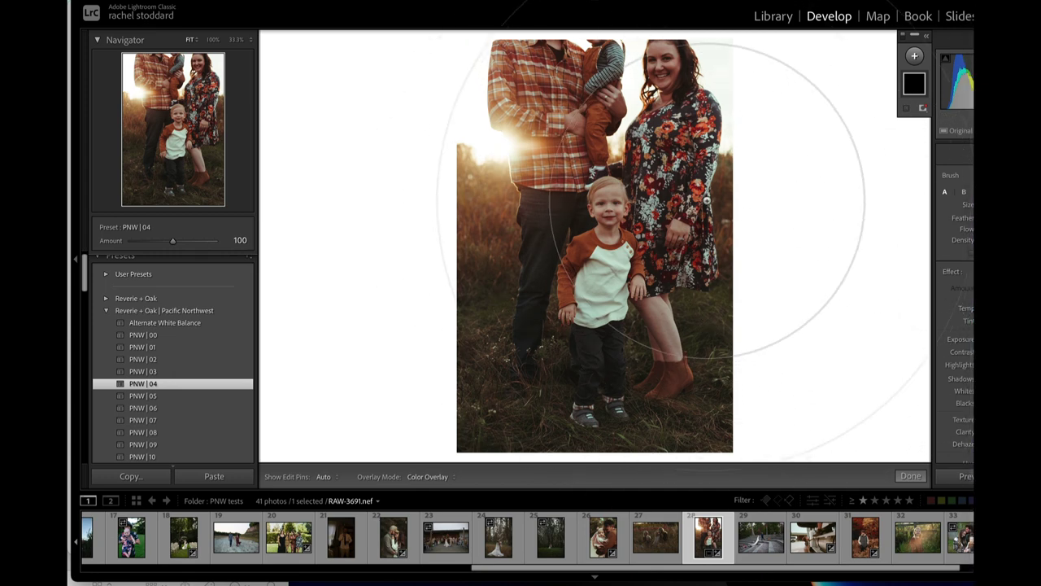
key(h)
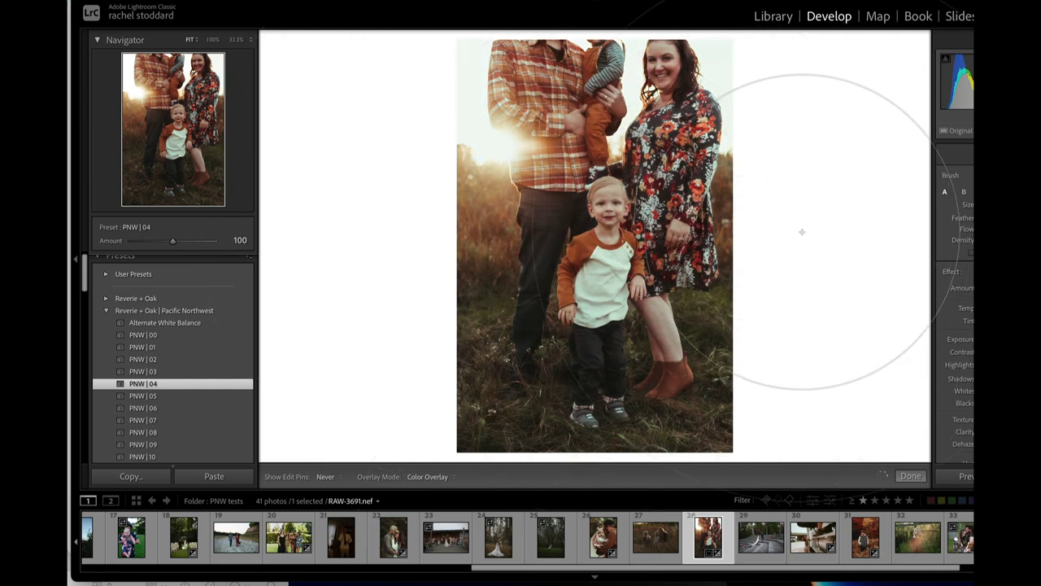
key(h)
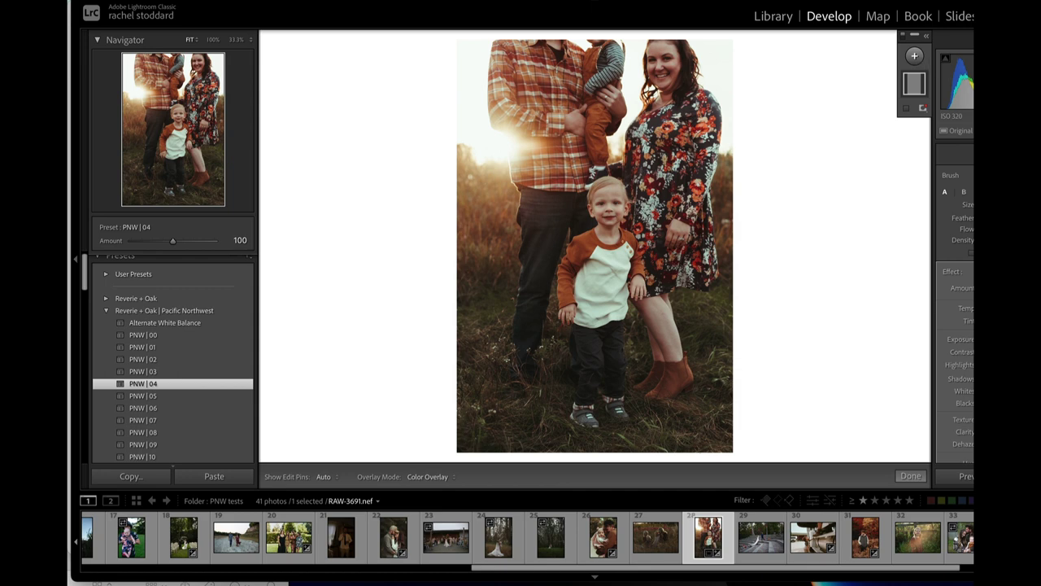
Step: Paint a second large brush mask across the family photo and show the before and after versions side by side
click(913, 57)
click(925, 121)
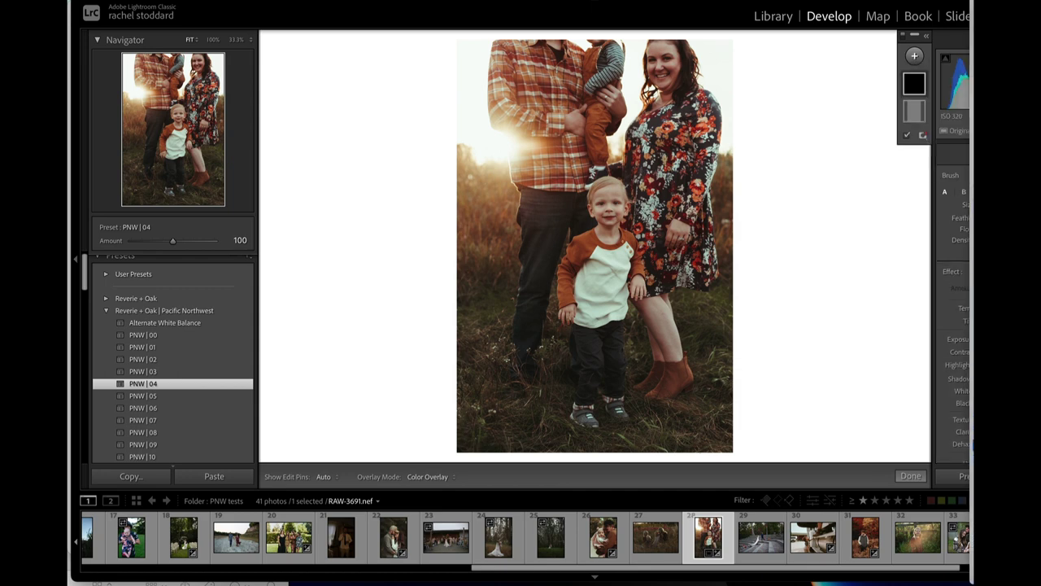
key(h)
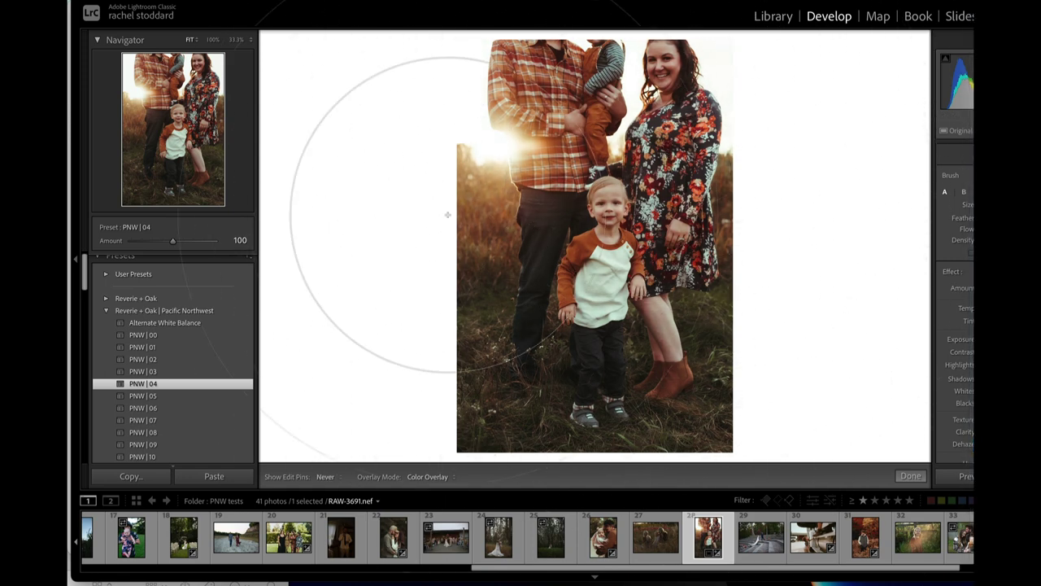
key(h)
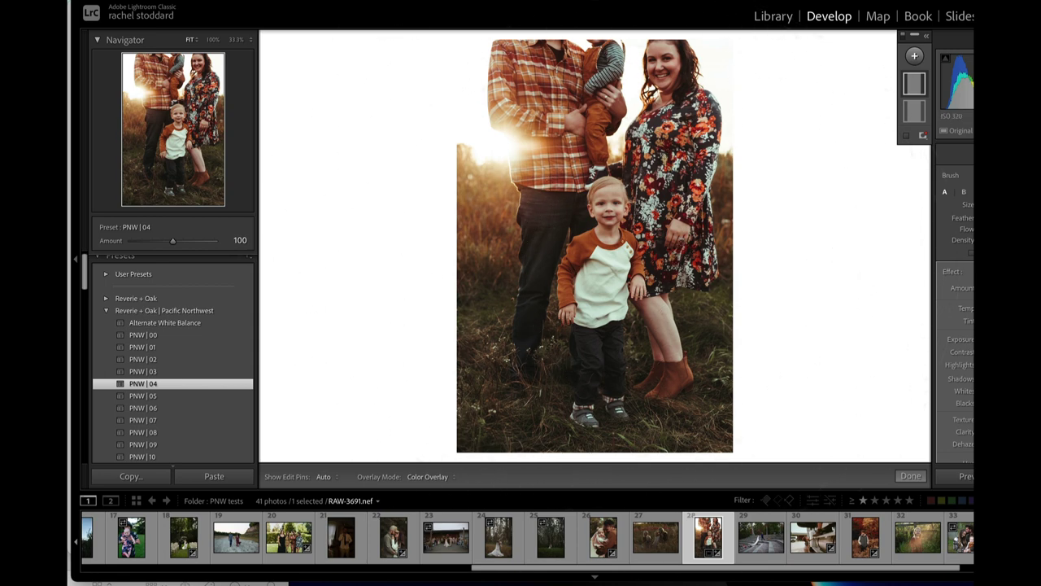
click(910, 476)
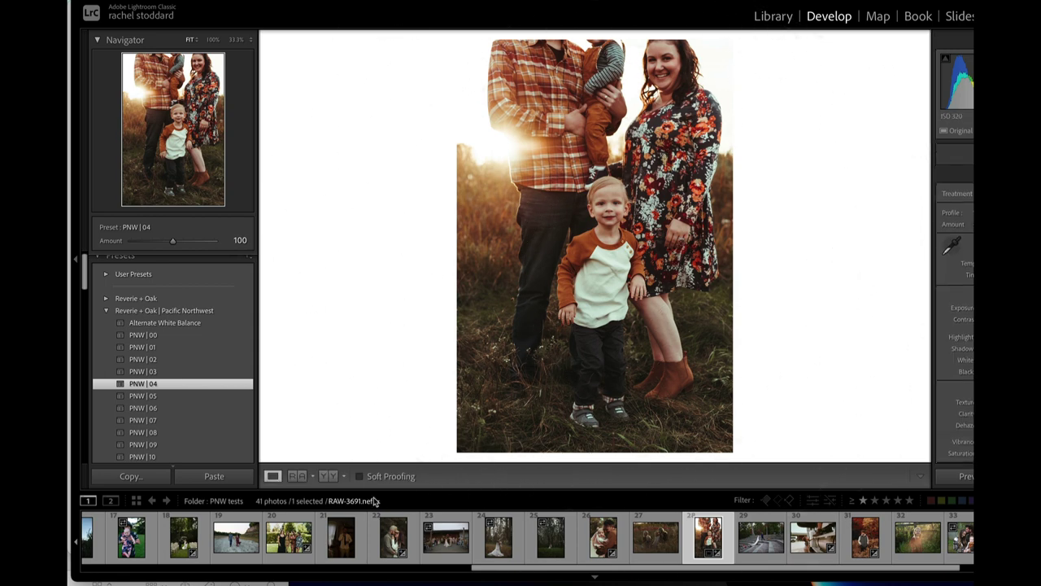
click(328, 476)
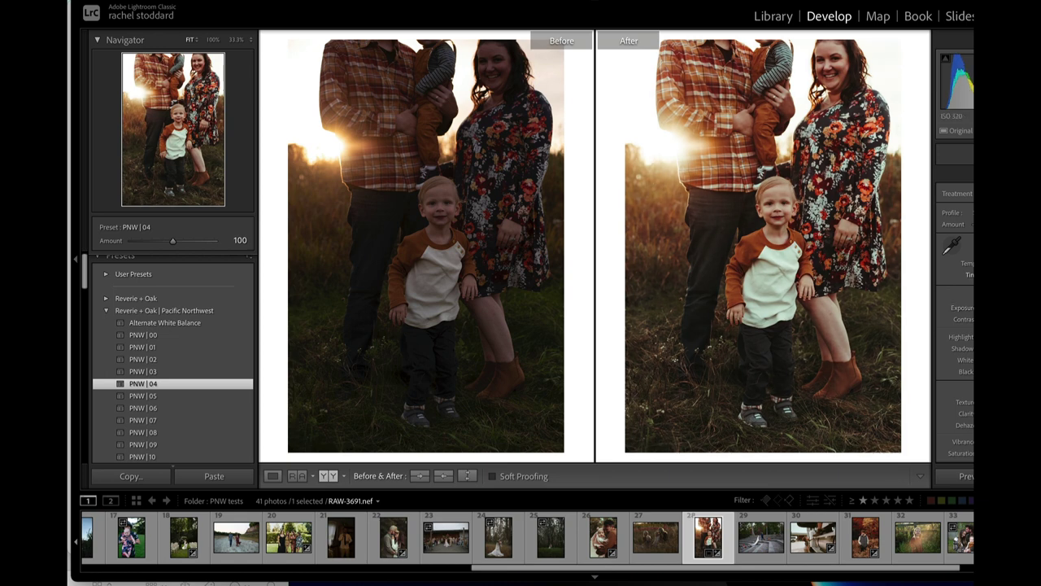
Step: Add a large radial gradient mask spreading outward from the little boy in the family photo
key(shift+w)
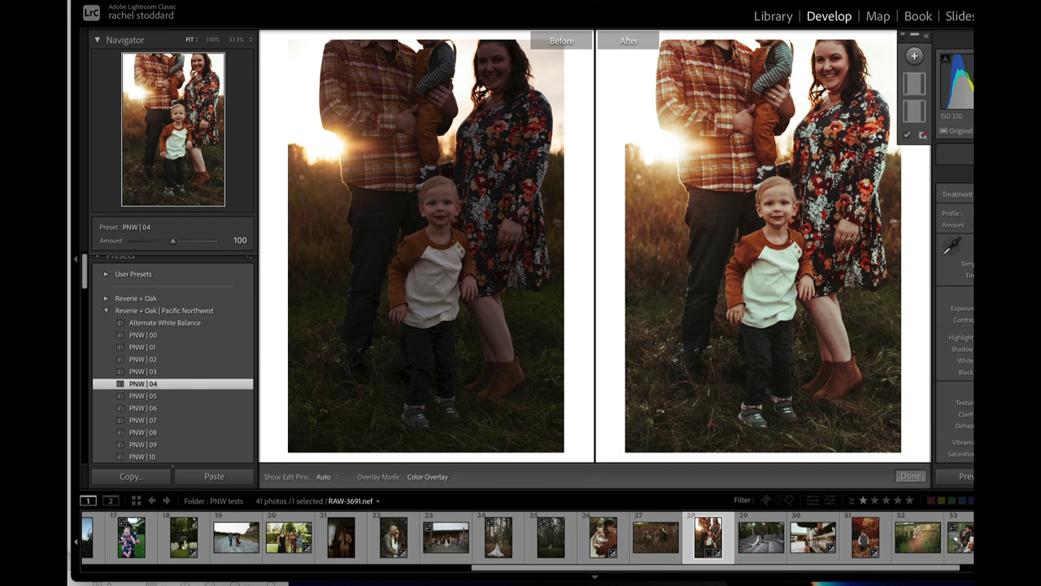
click(915, 56)
click(931, 150)
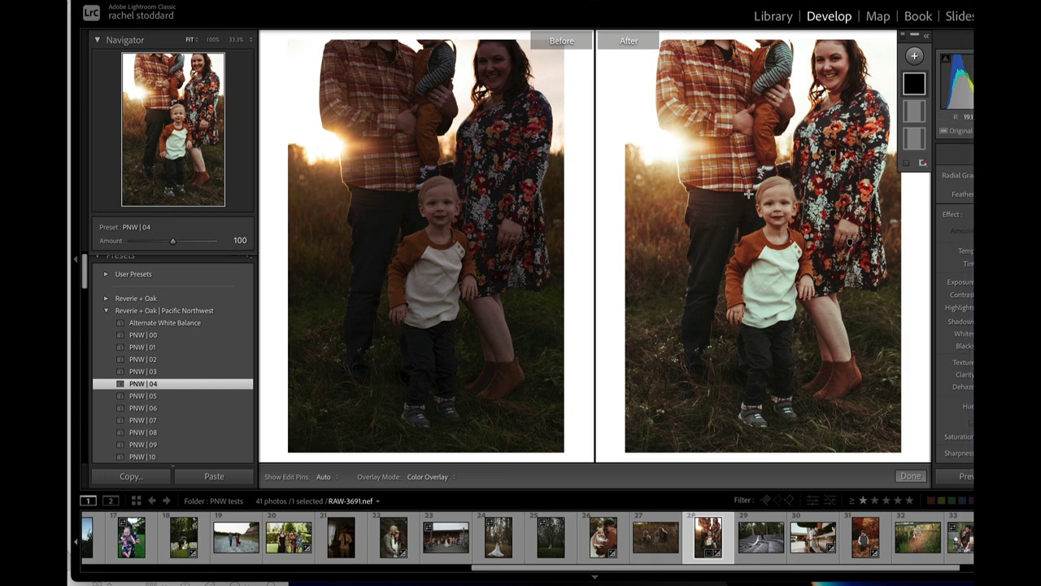
drag(757, 206, 973, 585)
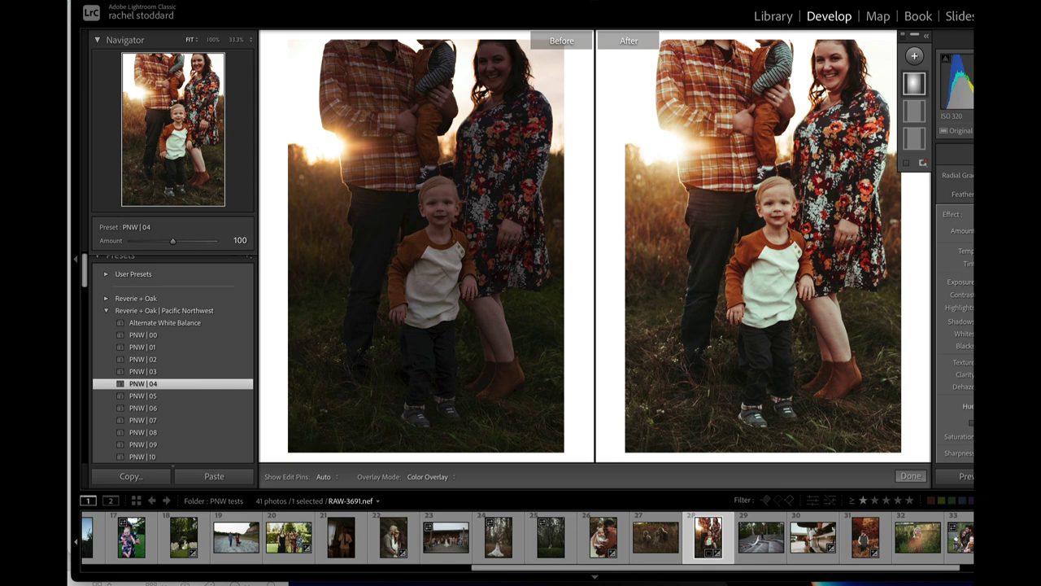
Step: Apply the PNW | 04 preset to the wedding photo DSC_9621.NEF and check the couple at 100% zoom in single view
click(760, 537)
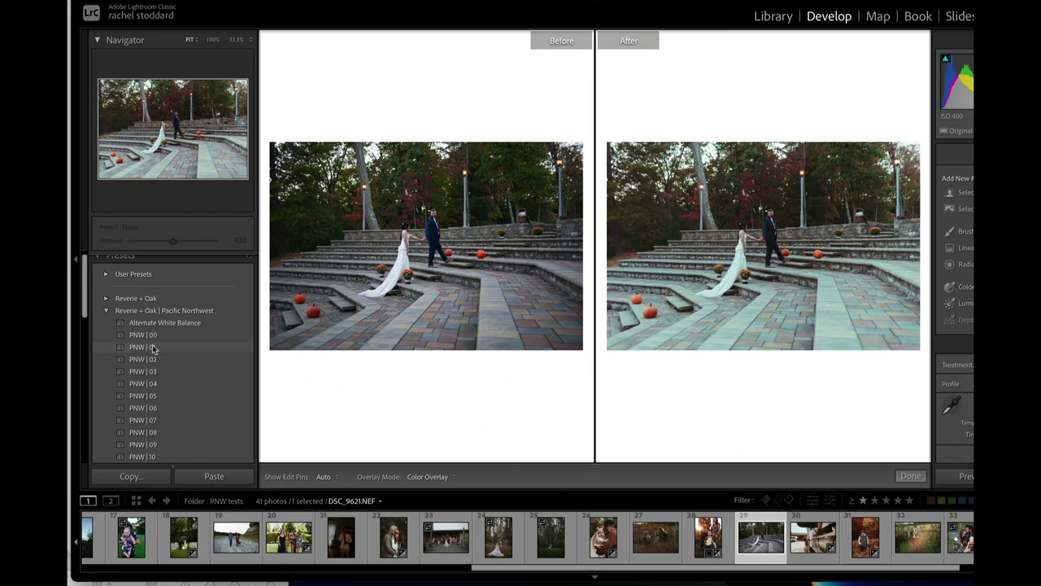
click(151, 386)
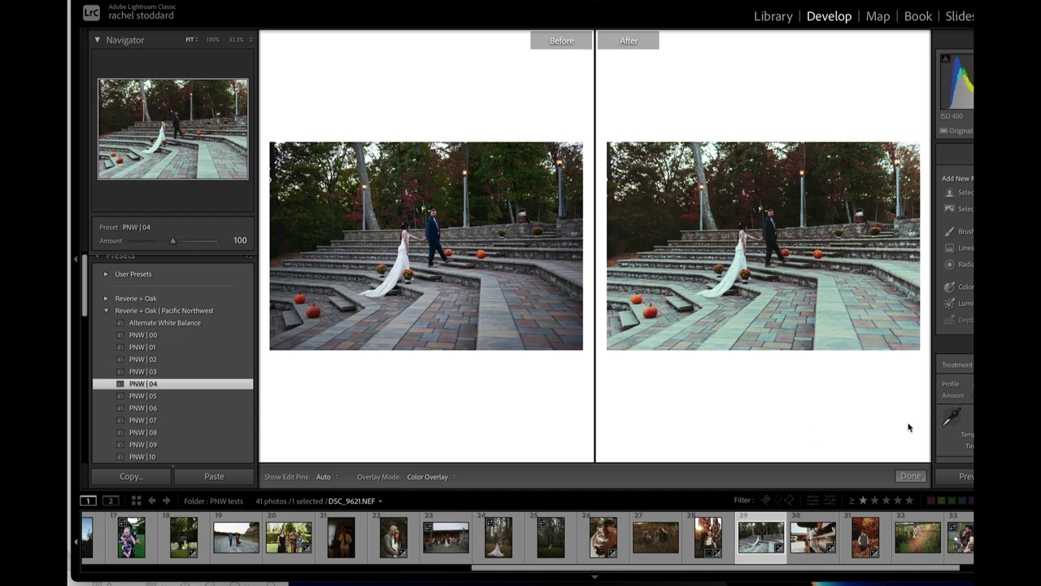
click(910, 476)
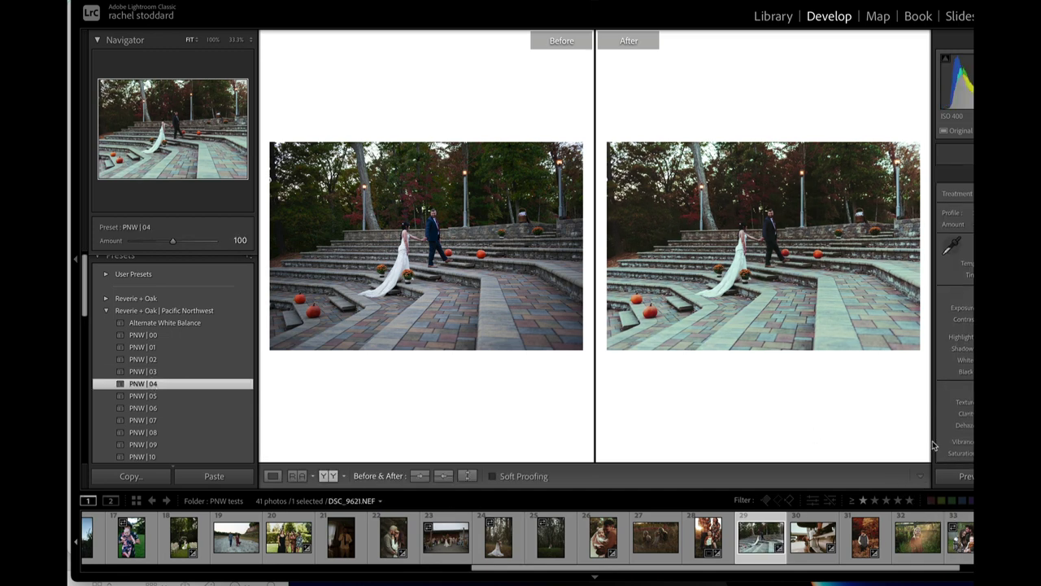
click(272, 475)
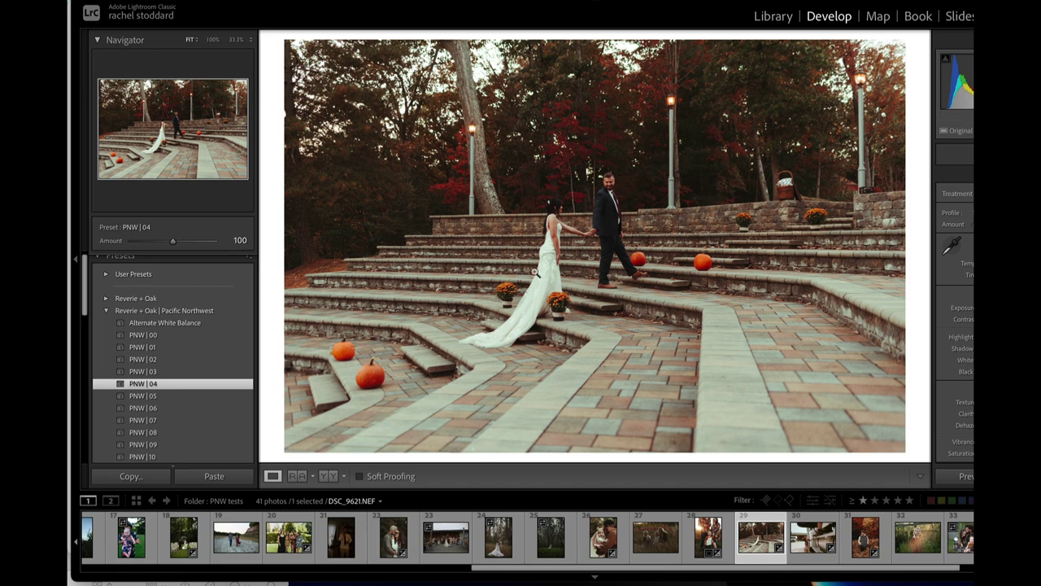
click(545, 272)
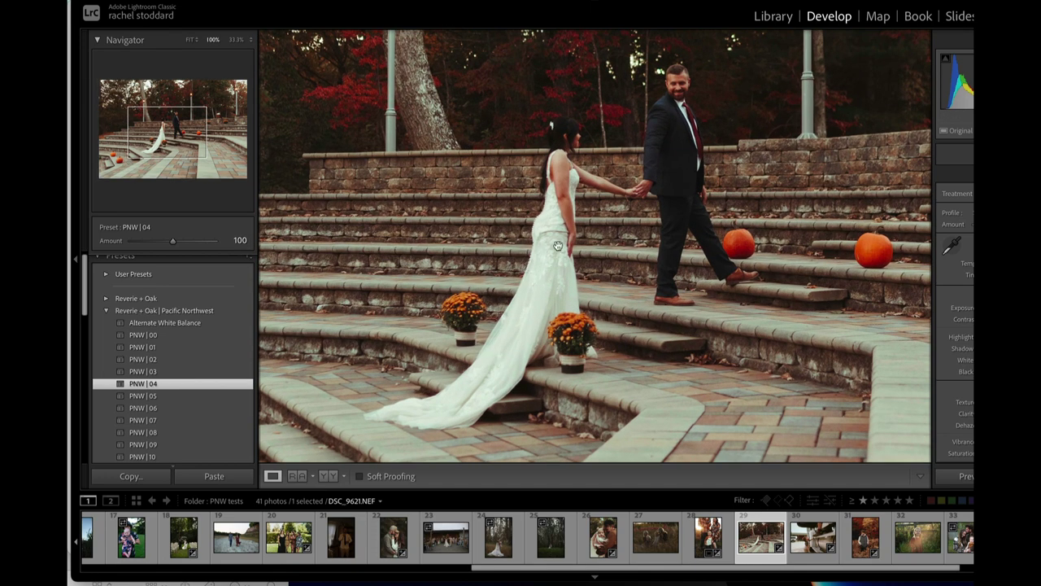
click(749, 339)
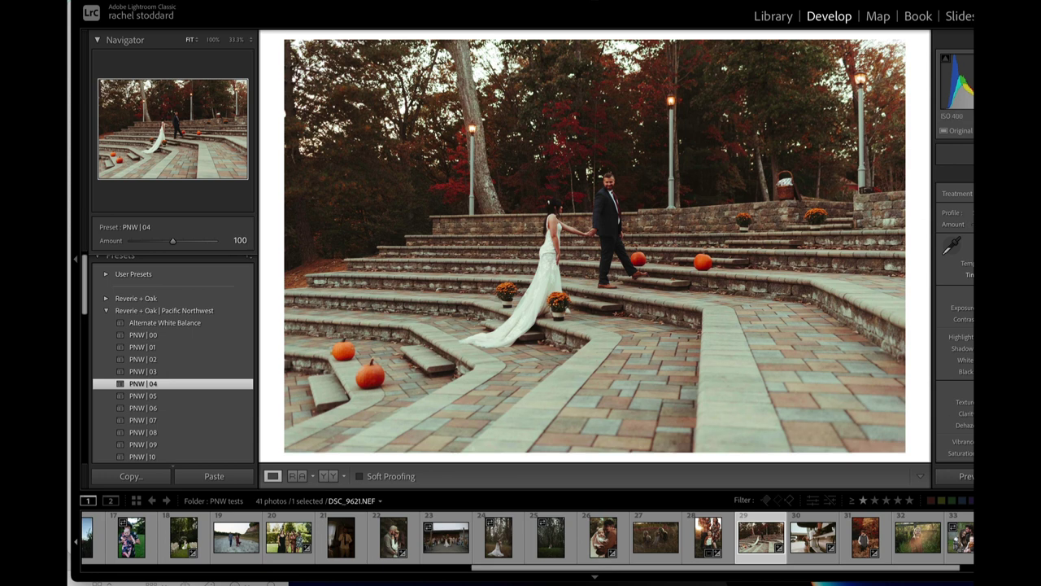
Step: Start a linear gradient mask on the wedding photo and choose one of the saved effect presets for it
key(shift+w)
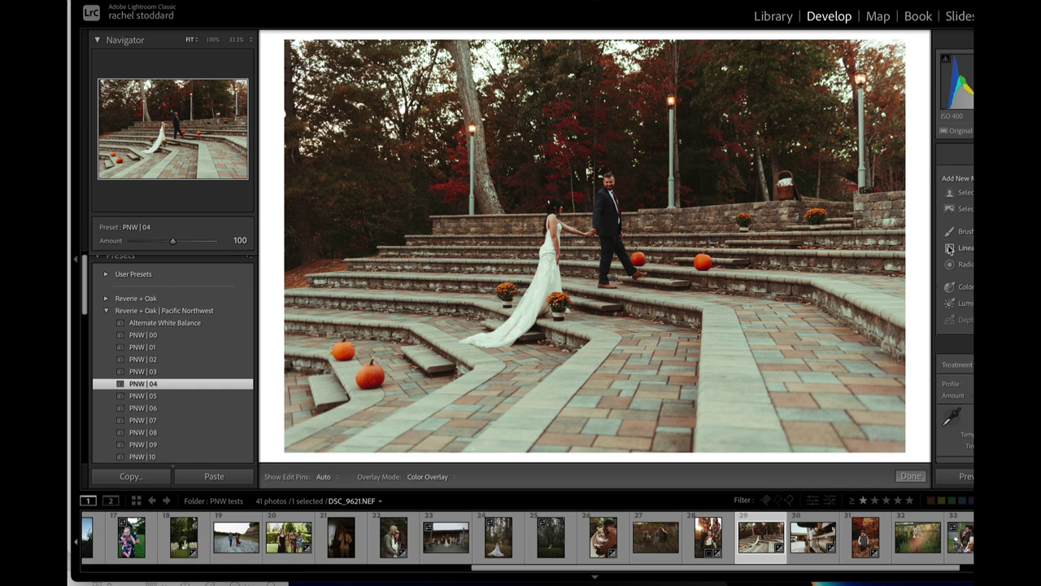
key(m)
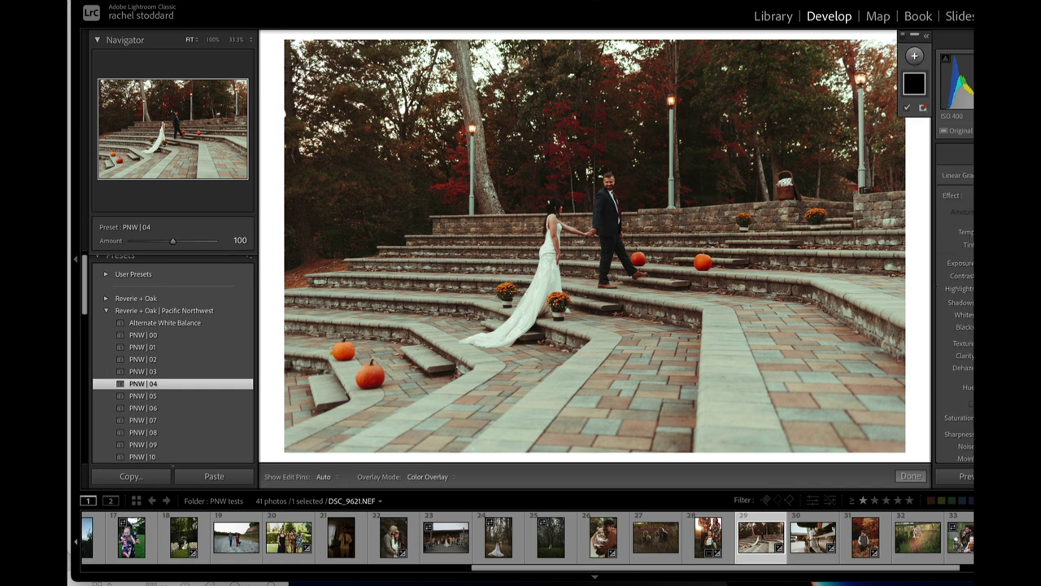
click(967, 195)
scroll(960, 416, down, 5)
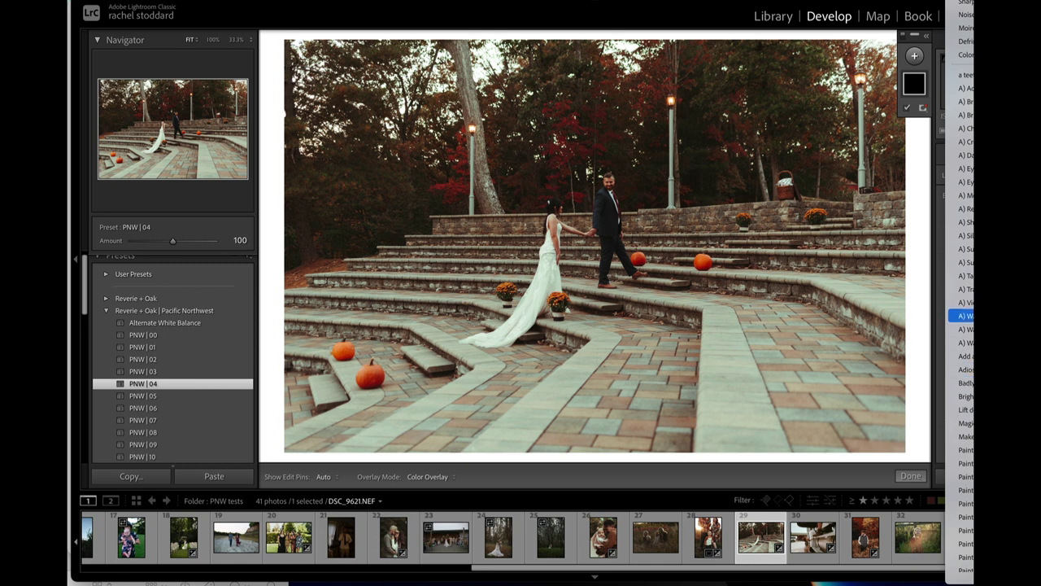
click(966, 330)
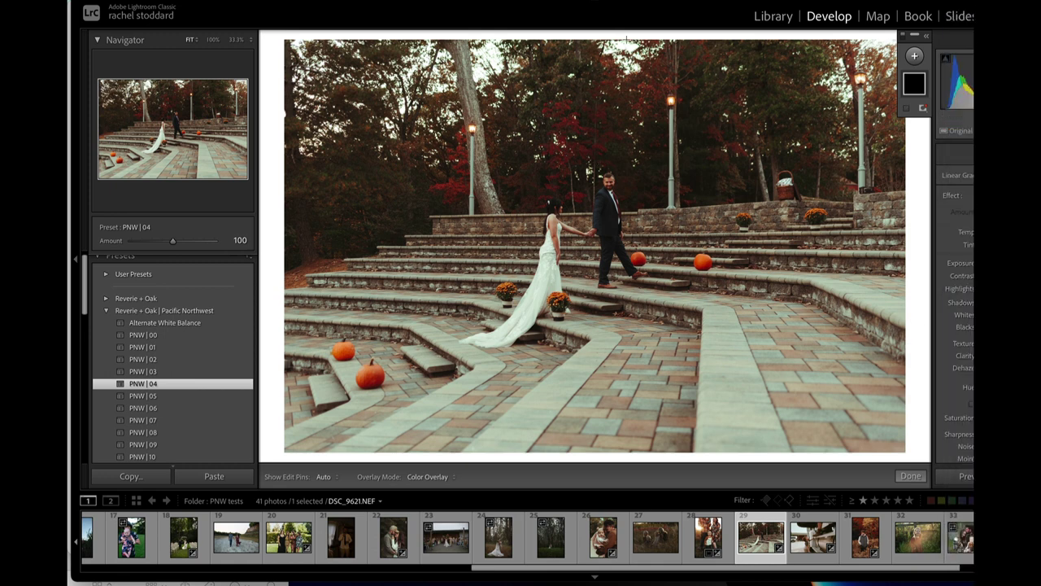
Step: Draw the linear gradient from the wedding photo's top edge down over the trees, lengthen it, and switch the photo to PNW | 00
drag(627, 39, 626, 132)
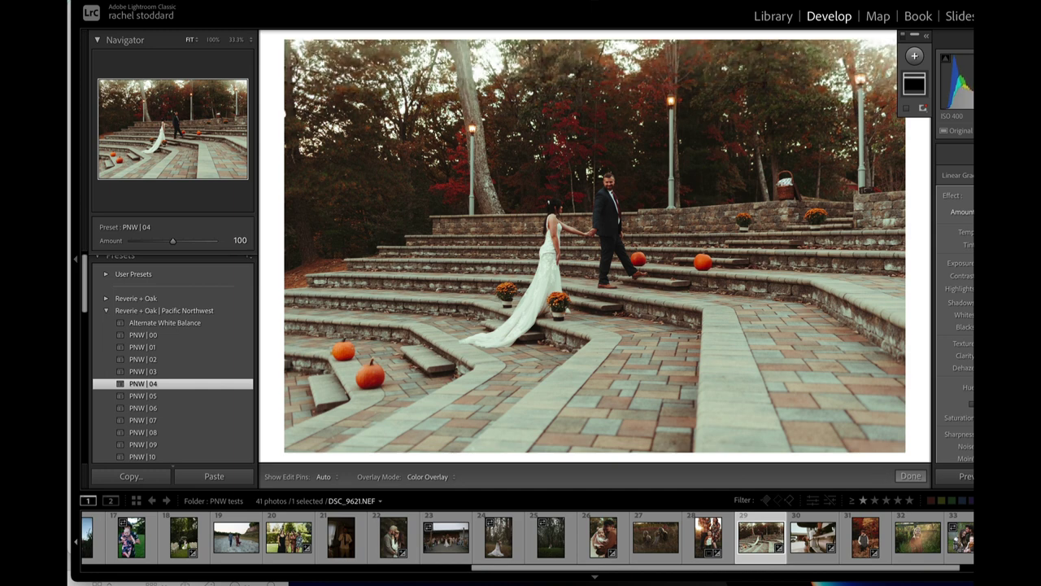
drag(628, 133, 626, 170)
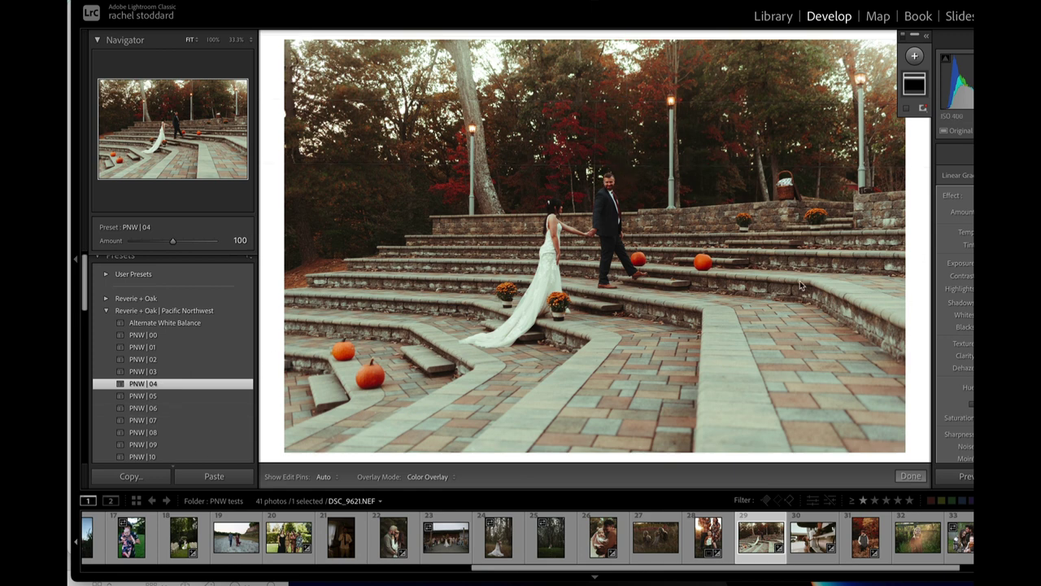
click(911, 476)
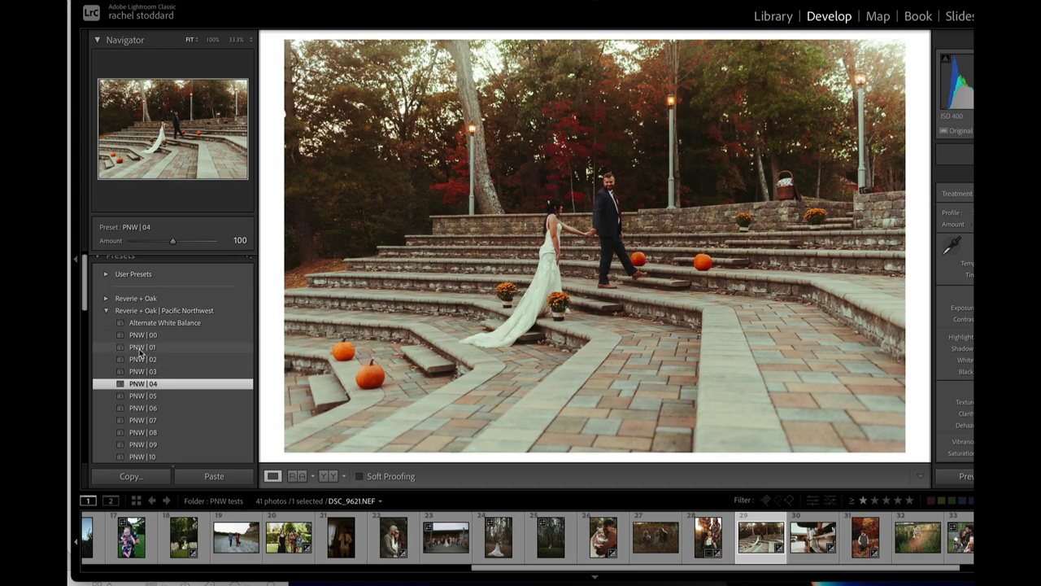
click(139, 336)
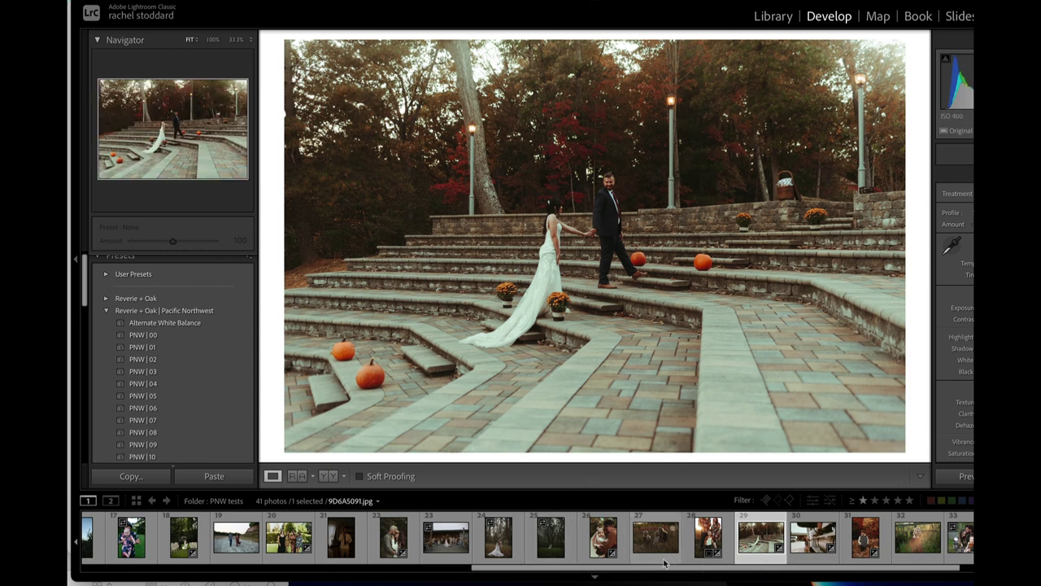
Step: Reset all edits on IMG_1336.CR2, the photo of the man holding a baby, and apply the PNW | 04 preset
click(616, 548)
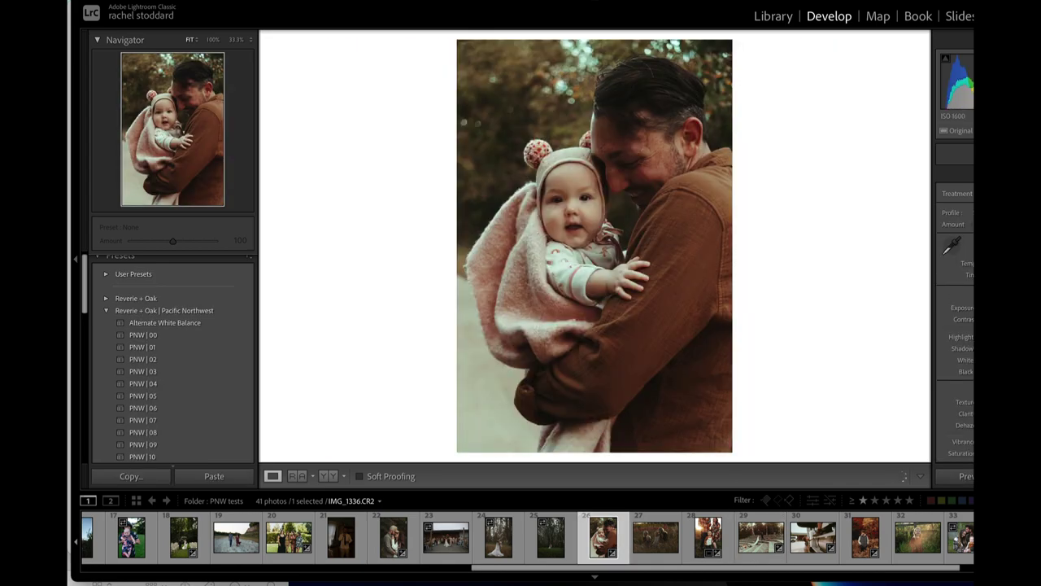
key(super+shift+r)
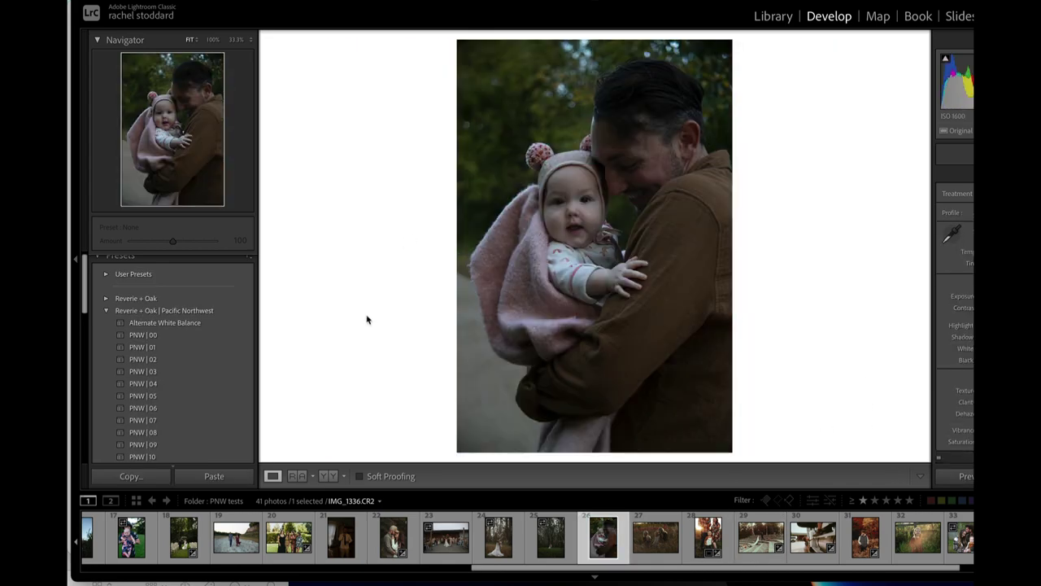
click(625, 197)
click(609, 288)
click(152, 384)
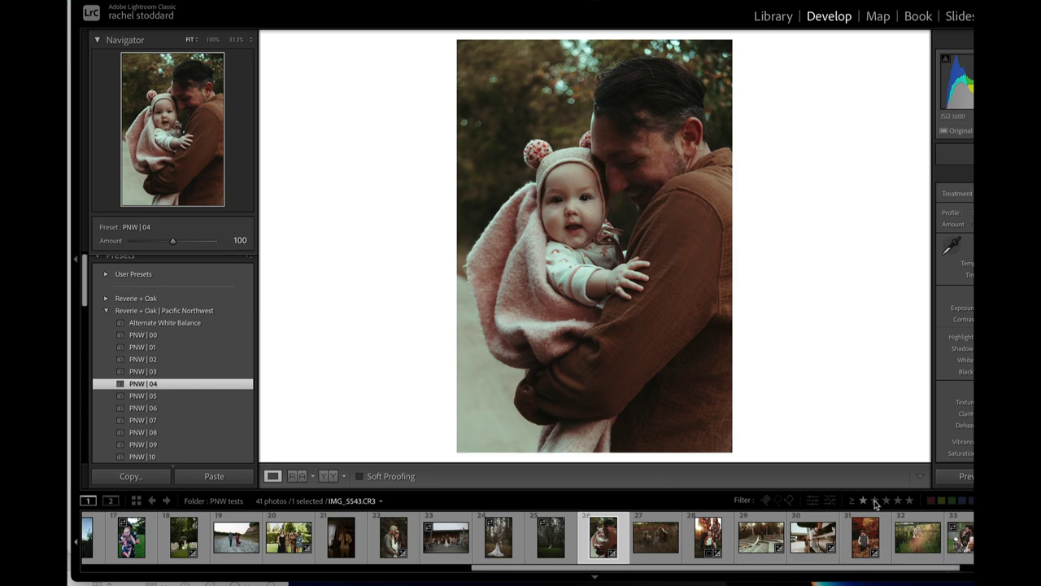
drag(542, 570, 686, 570)
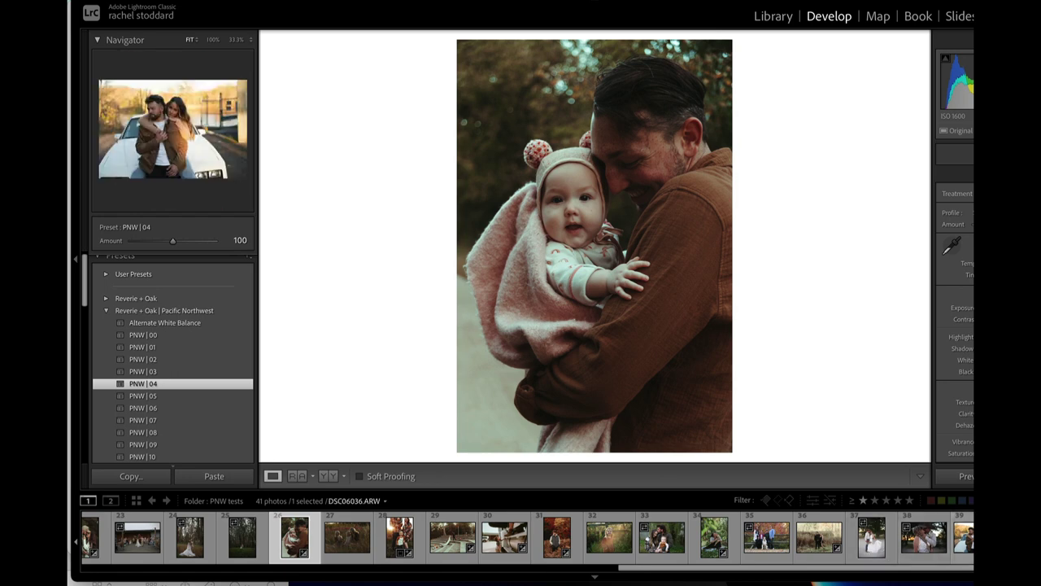
Step: Open DSC06036.ARW, the photo of the couple sitting on the white car, and apply the PNW | 04 preset
click(962, 537)
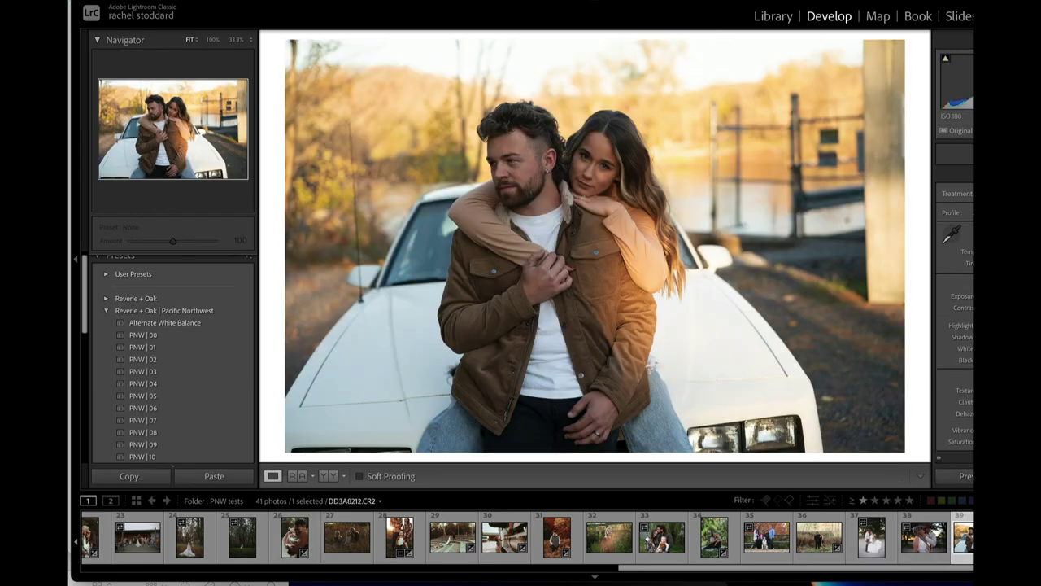
click(183, 381)
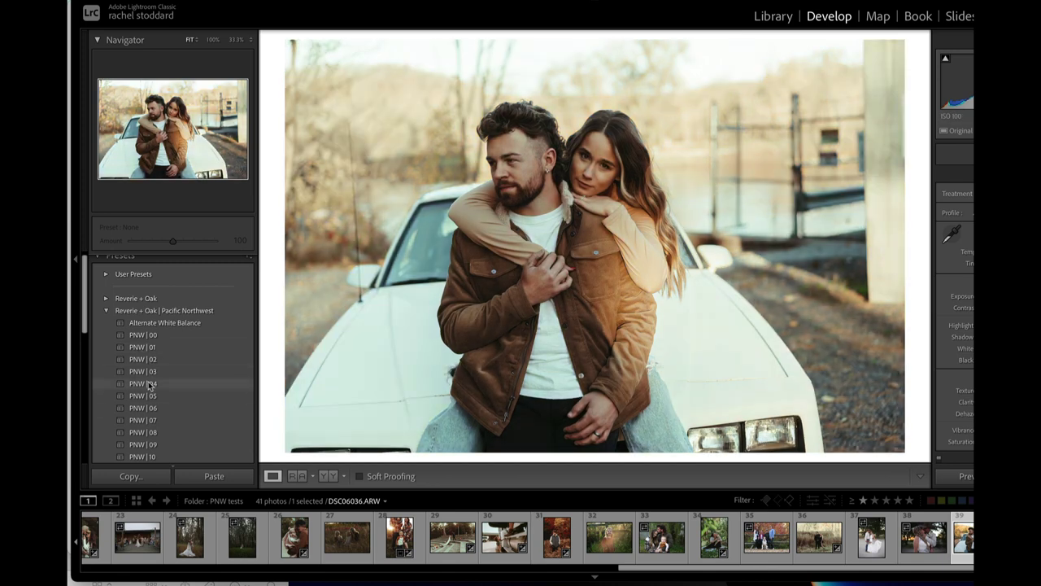
click(150, 386)
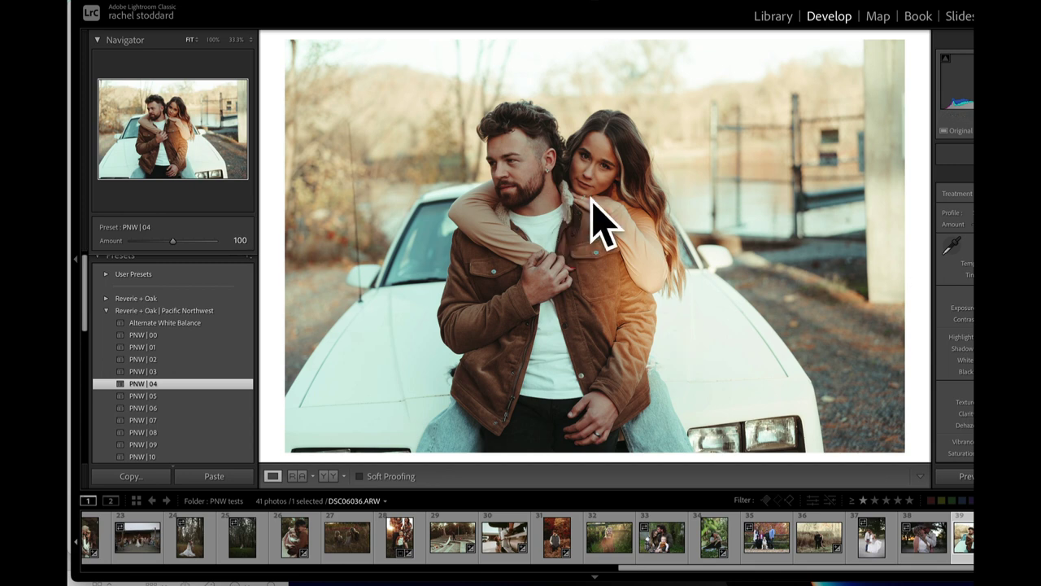
Step: Add a radial gradient mask over the woman's face in the car photo, then enlarge and reposition it
key(shift+w)
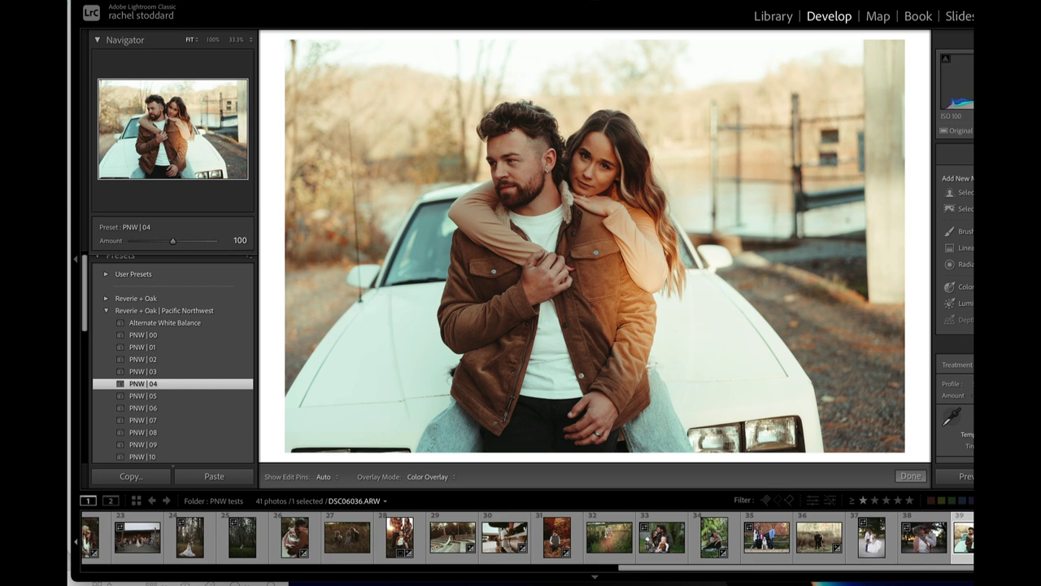
click(965, 232)
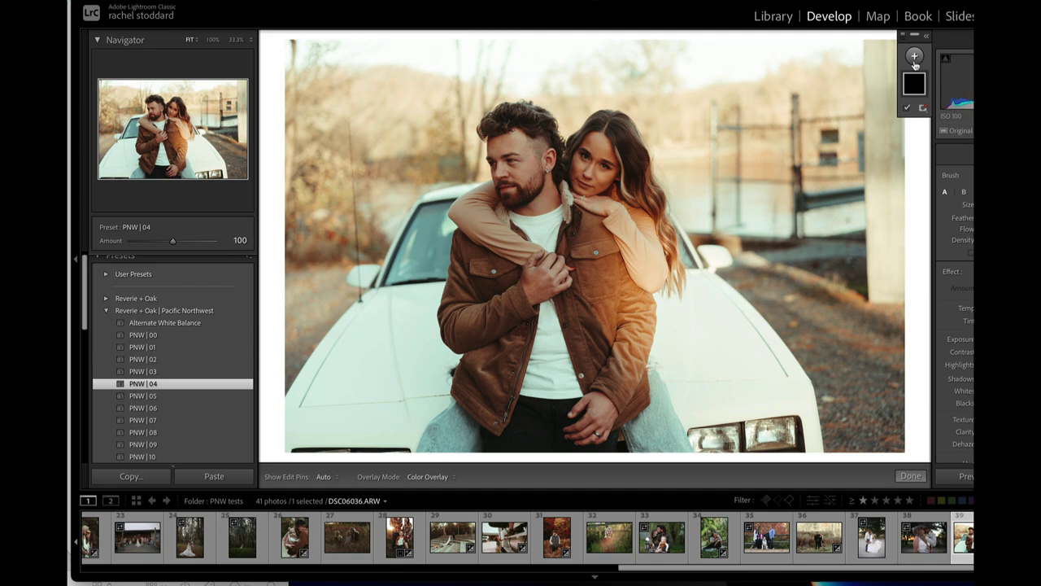
click(915, 55)
click(920, 152)
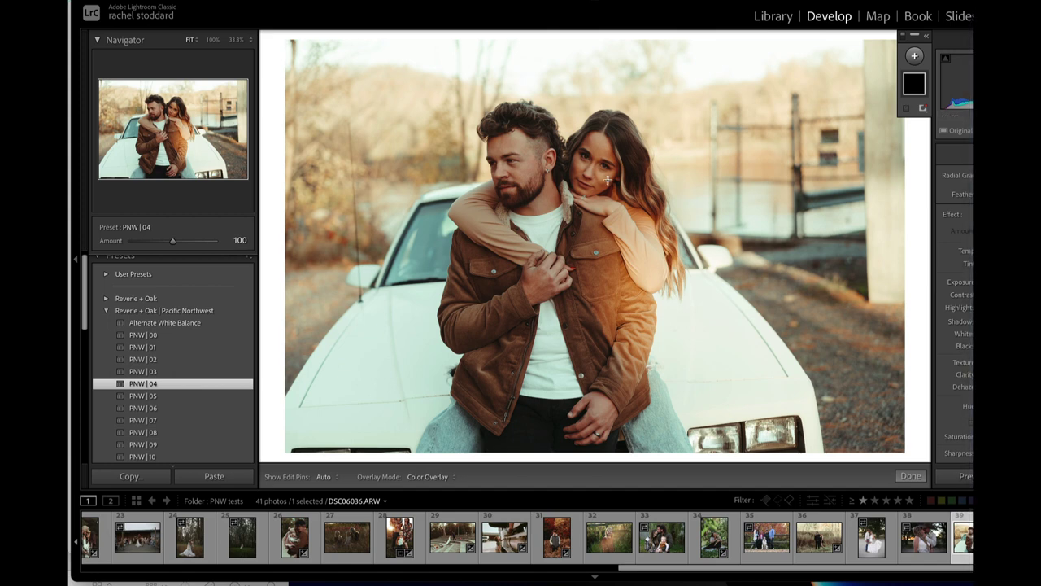
drag(596, 168, 644, 244)
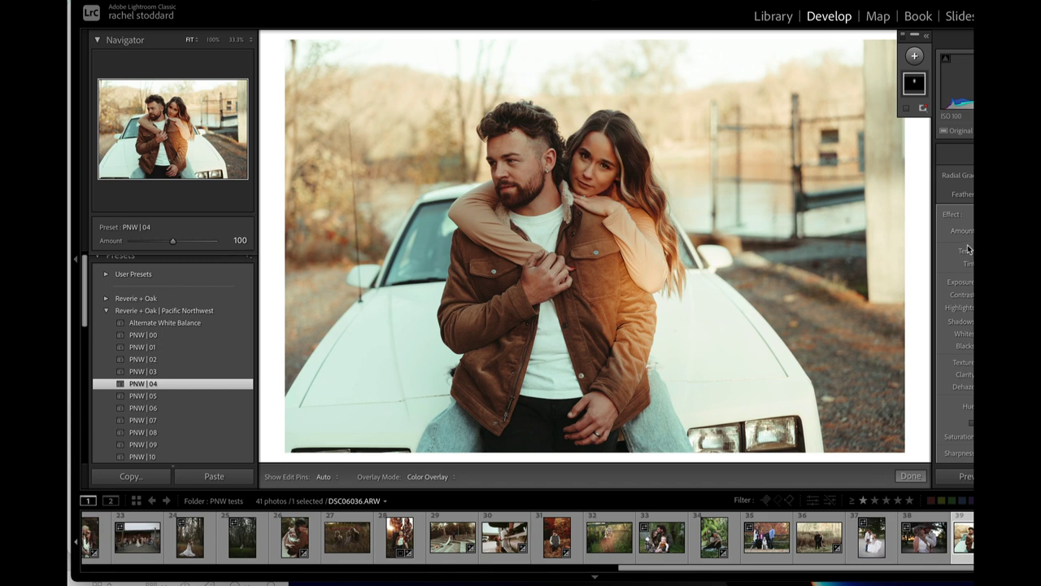
drag(732, 188, 596, 167)
mouse_move(590, 149)
drag(597, 243, 592, 227)
mouse_move(655, 435)
mouse_move(642, 234)
Step: Reset the edits on the car photo and apply the PNW | 09 preset with masking closed
scroll(197, 443, down, 3)
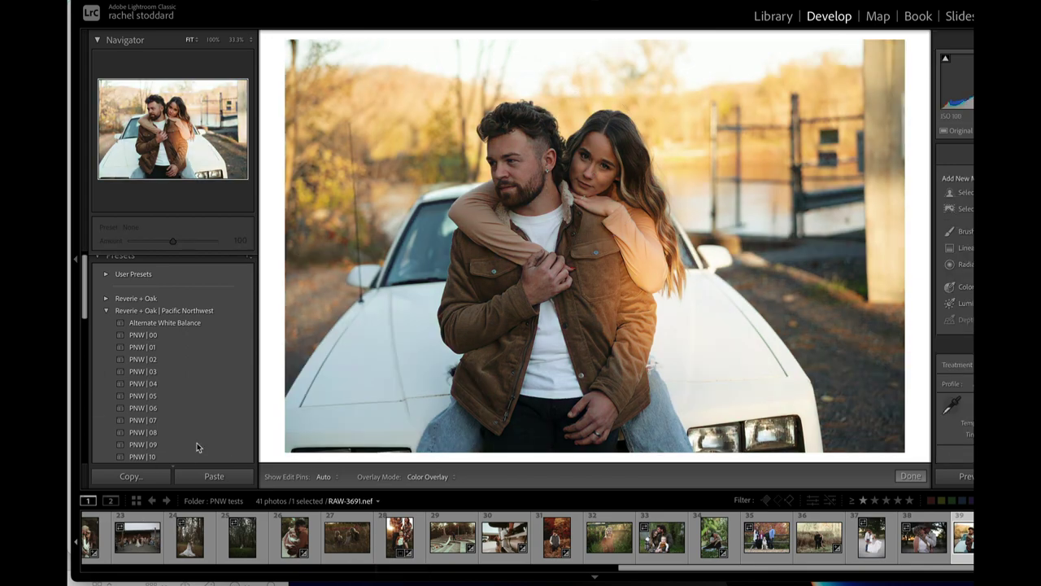
scroll(192, 429, down, 1)
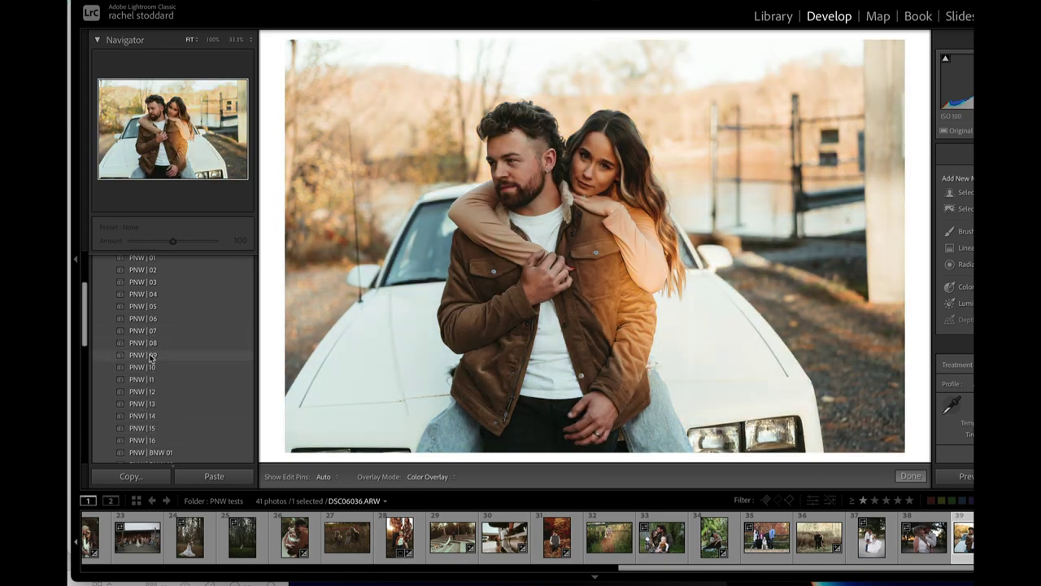
click(148, 354)
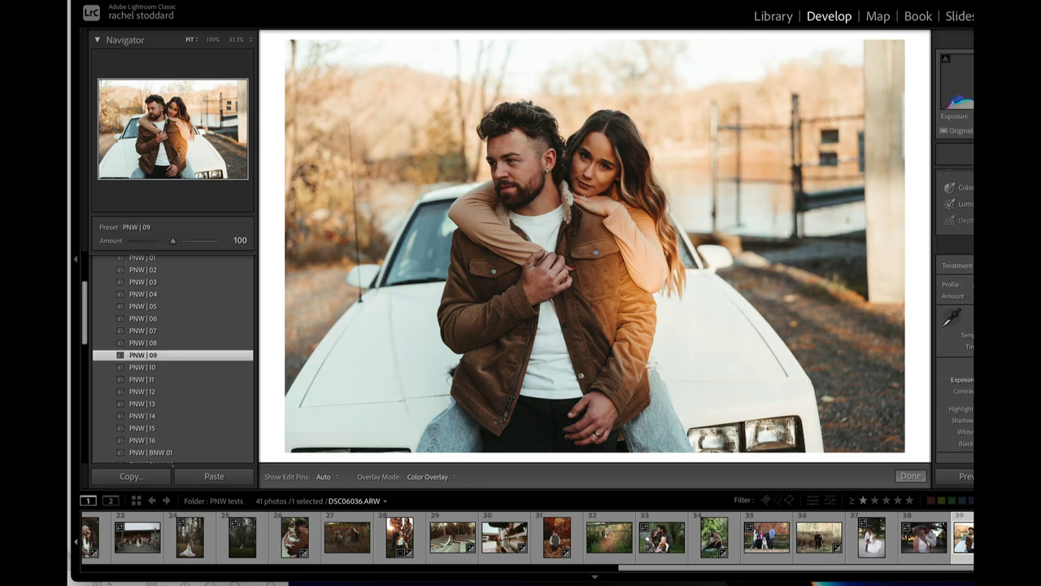
key(shift+w)
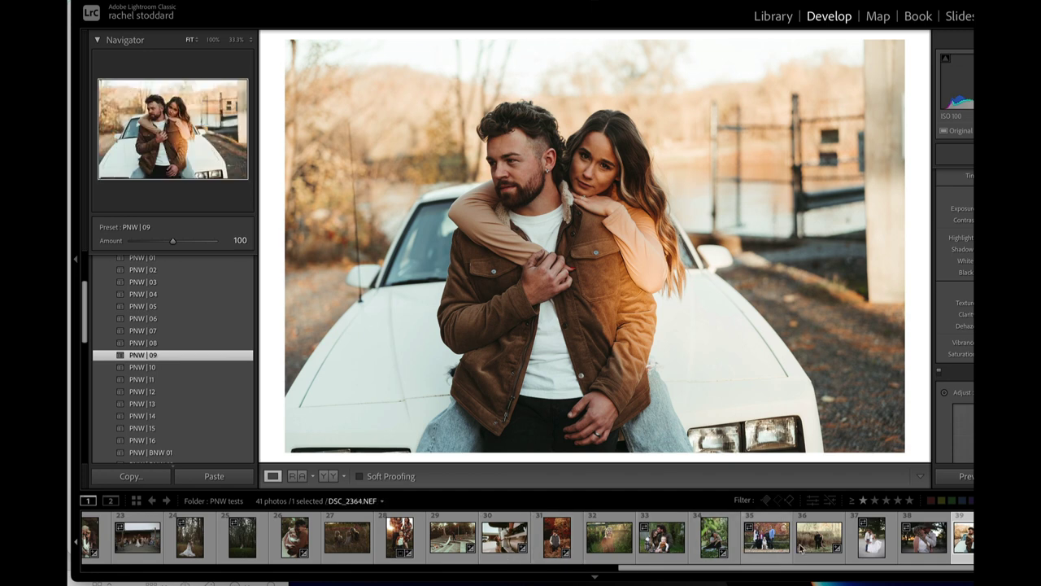
Step: Open the wedding photo of the couple by the large tree, apply PNW | 16, and compare before and after side by side
click(872, 537)
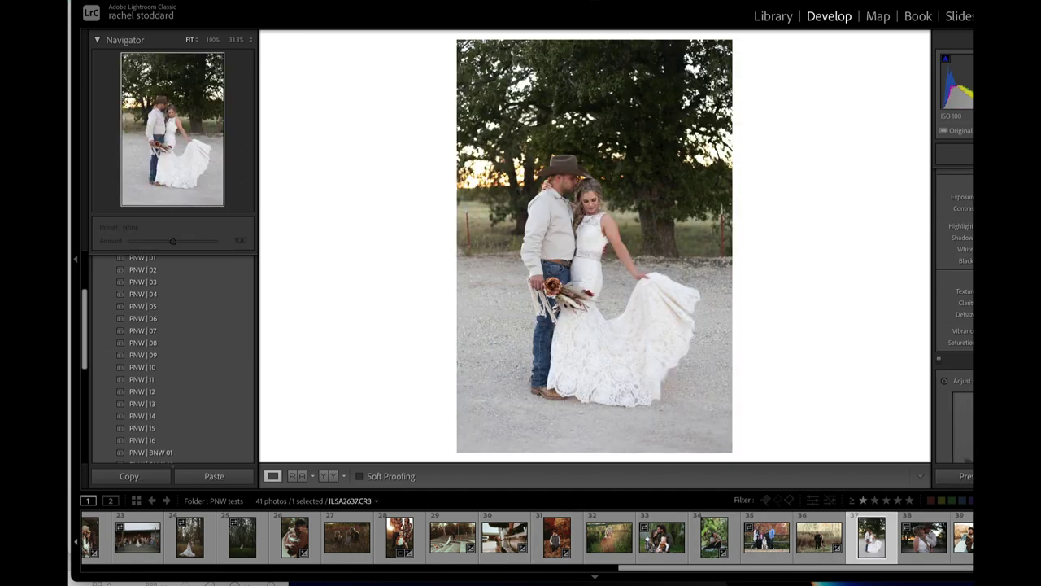
click(155, 415)
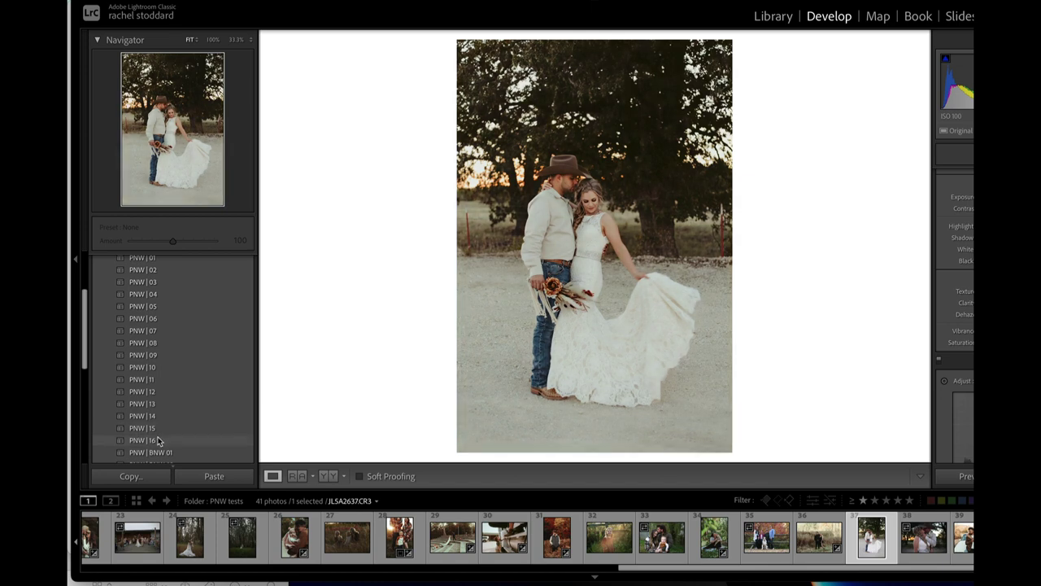
click(158, 440)
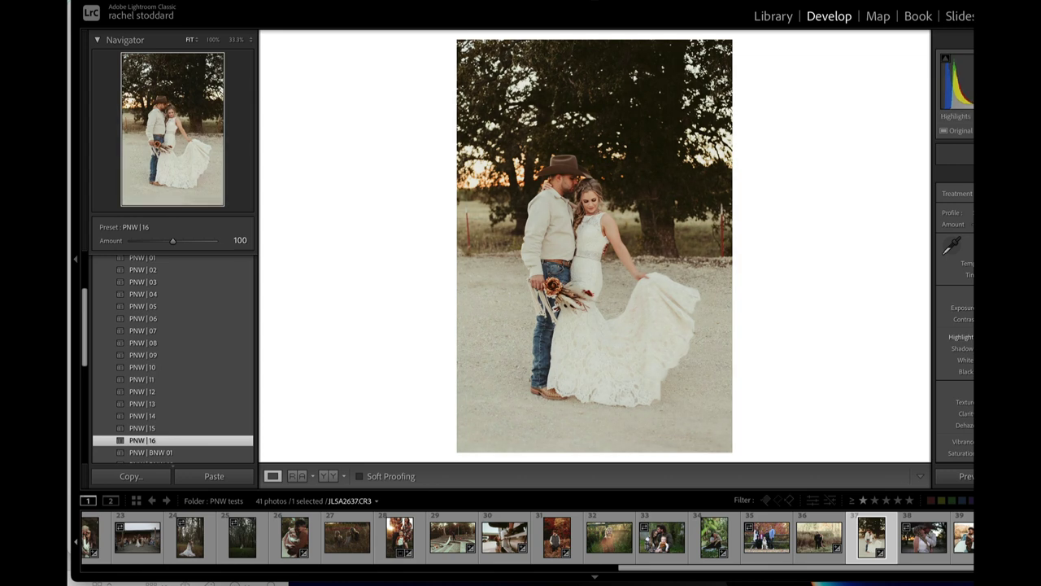
click(333, 476)
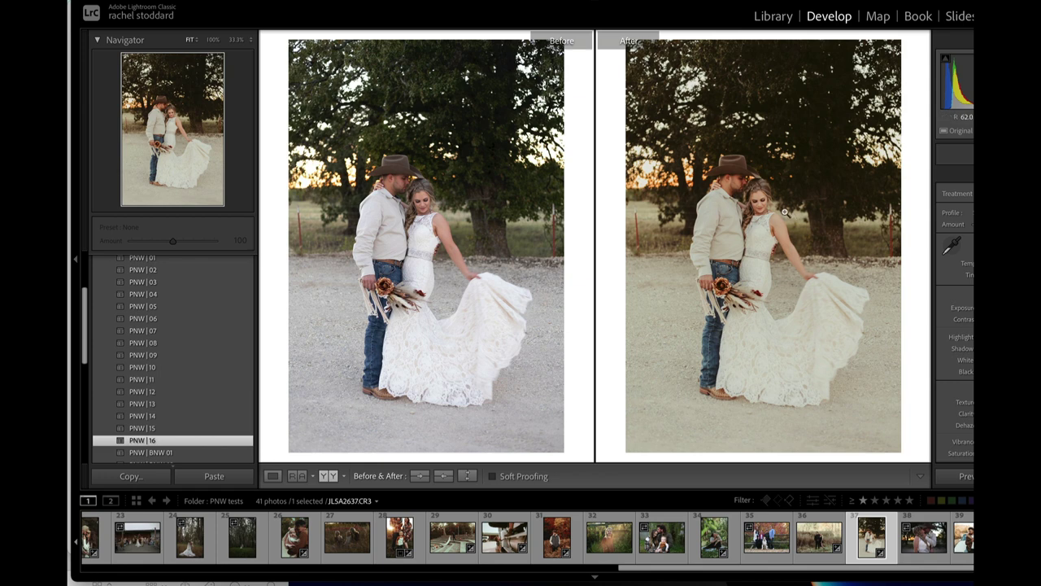
Step: Try the PNW | 14 and PNW | 13 presets on the wedding photo, then return to single view
mouse_move(161, 433)
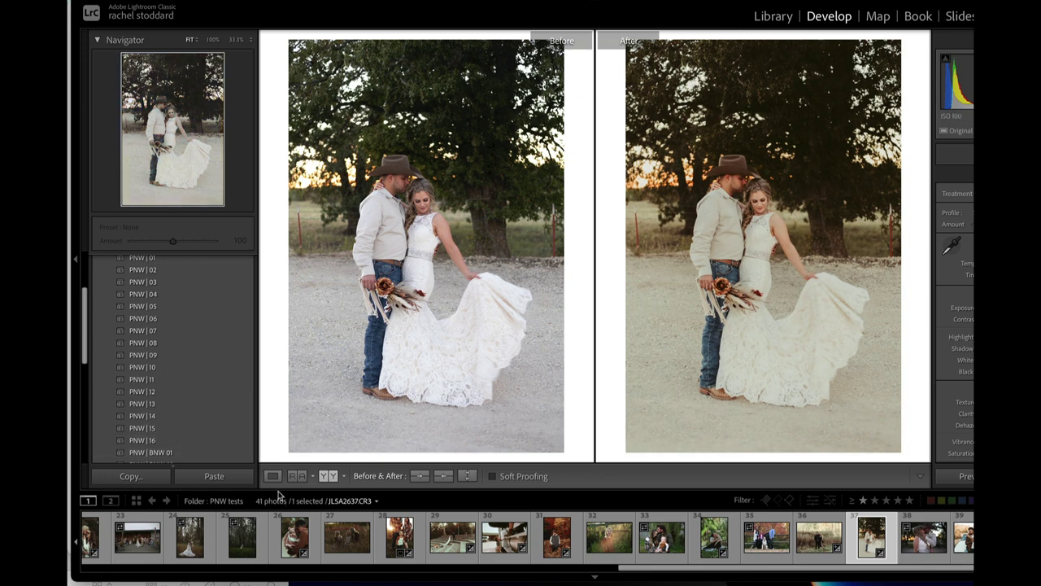
click(146, 417)
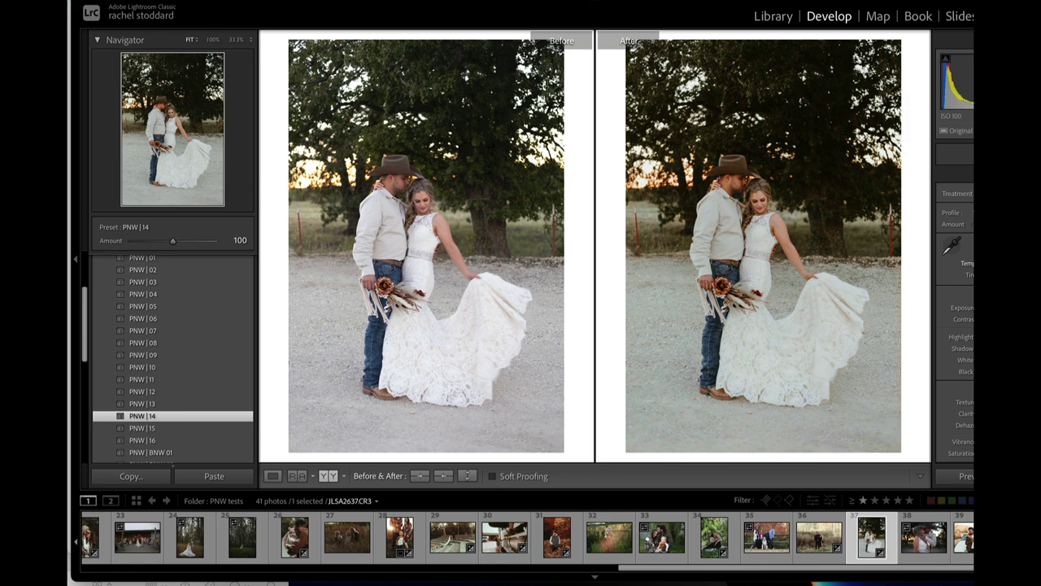
click(151, 404)
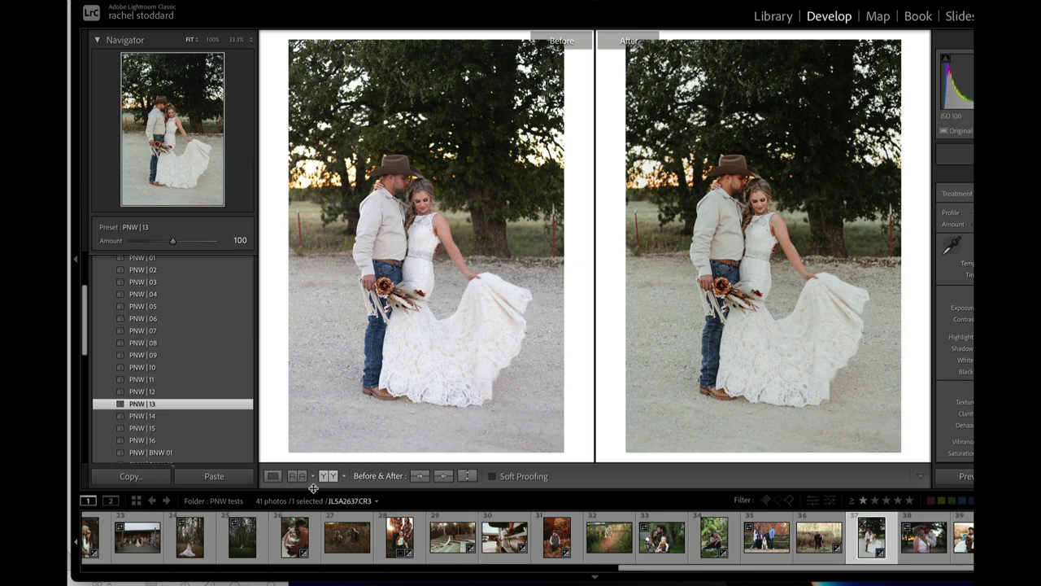
click(272, 476)
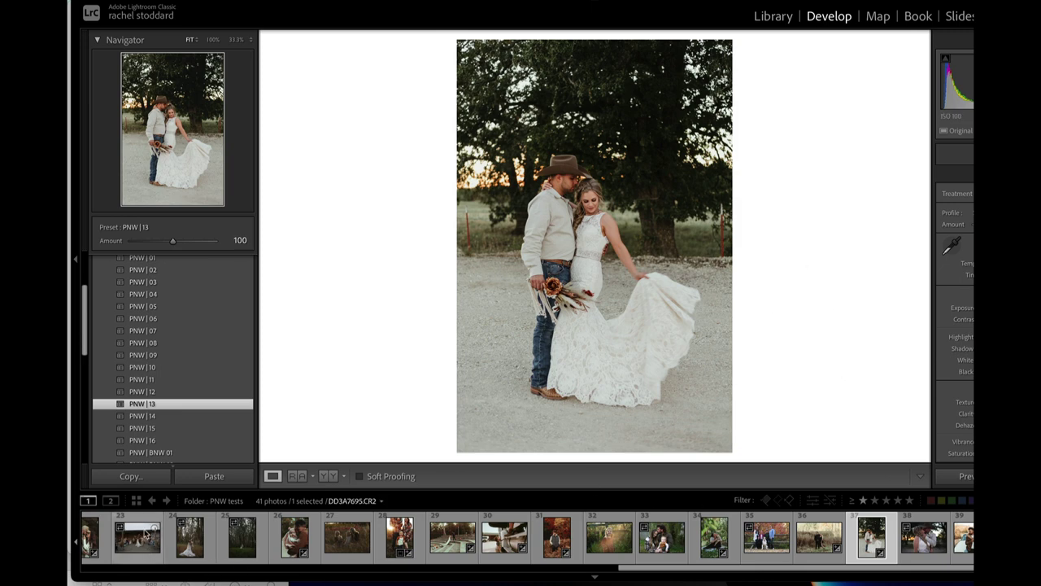
Step: Try the PNW | 11, PNW | 10, PNW | 00 and PNW | 02 presets in turn on the wedding photo
click(151, 379)
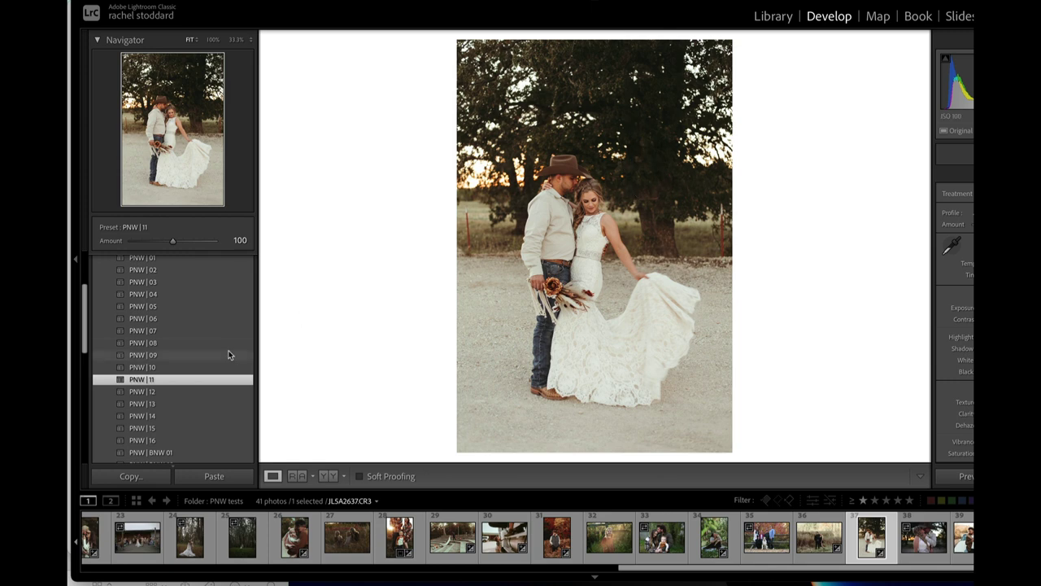
click(154, 367)
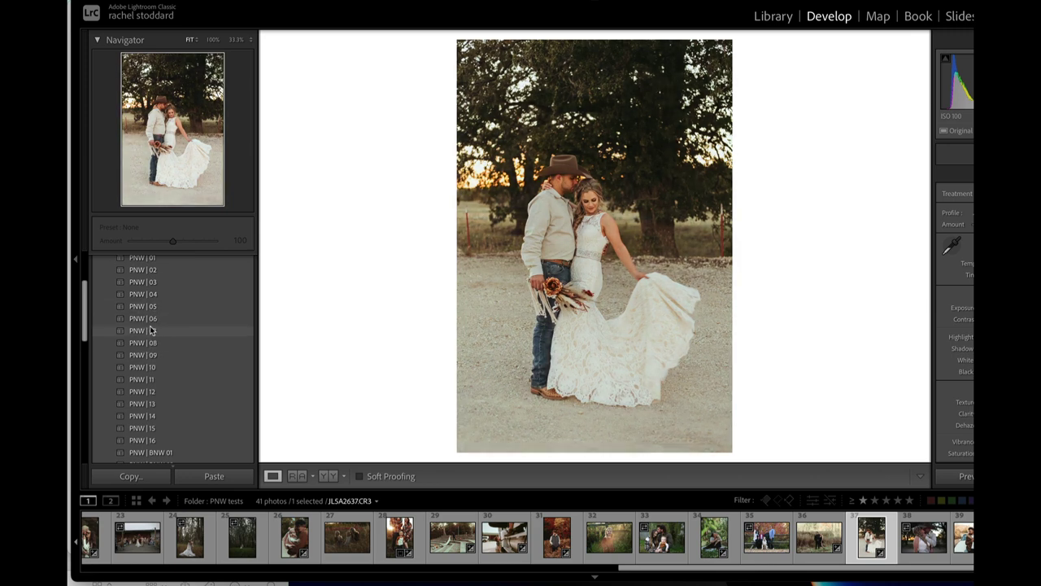
scroll(159, 335, up, 3)
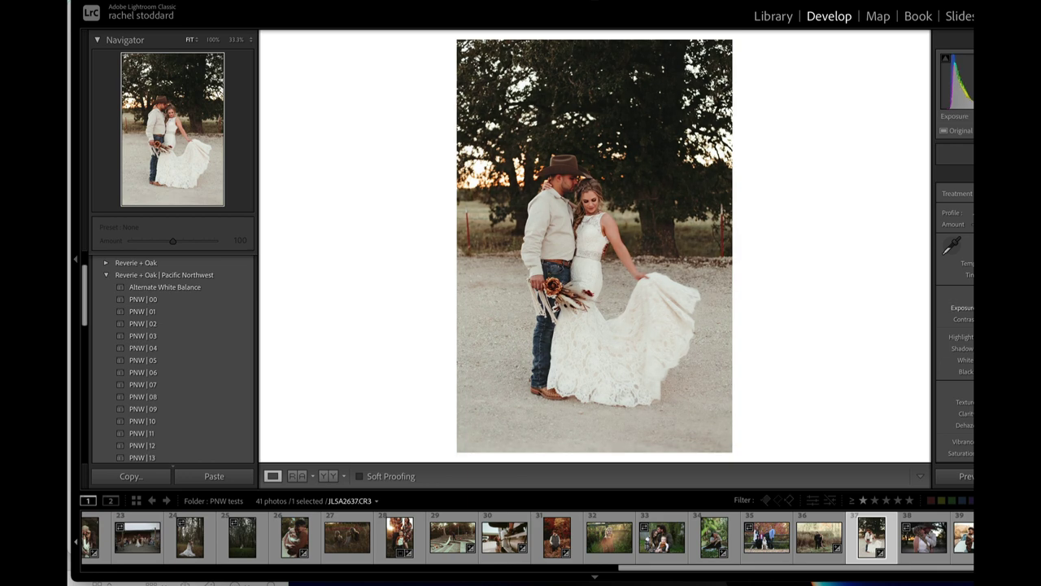
click(150, 301)
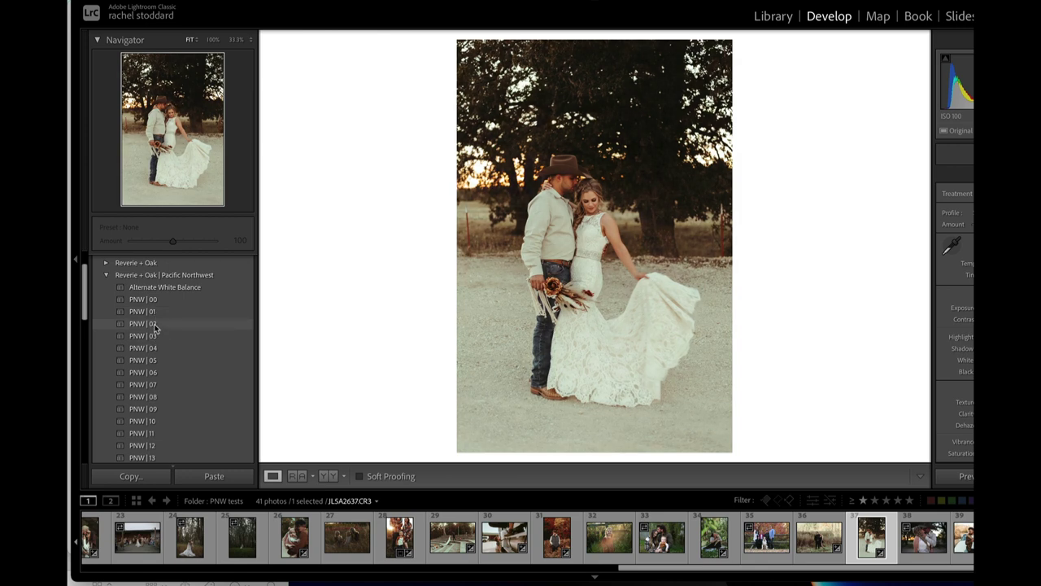
click(155, 324)
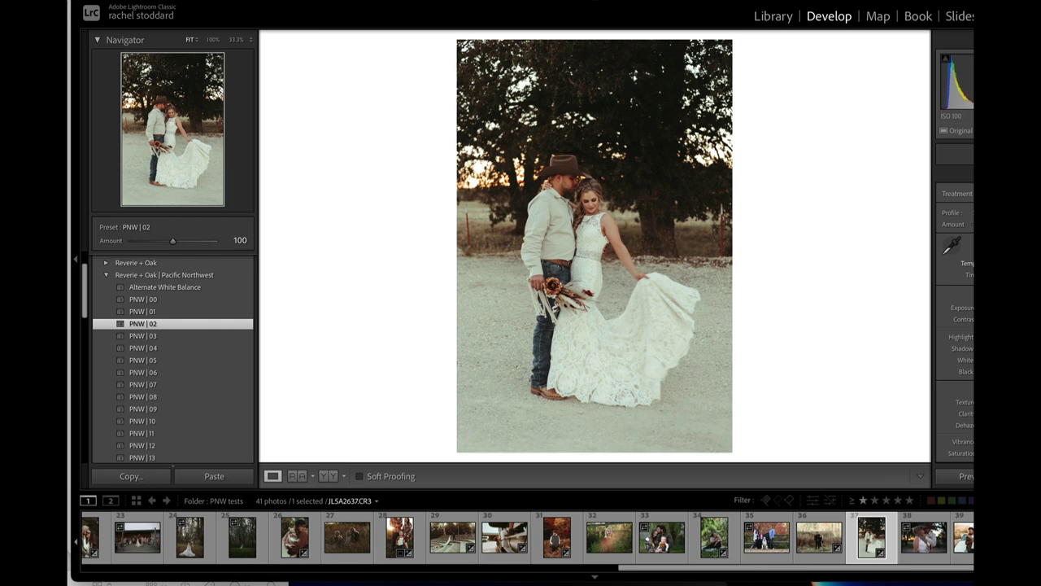
Step: Examine the couple's skin tones at 100% zoom in a side-by-side before and after comparison, then fit the photo again
click(601, 201)
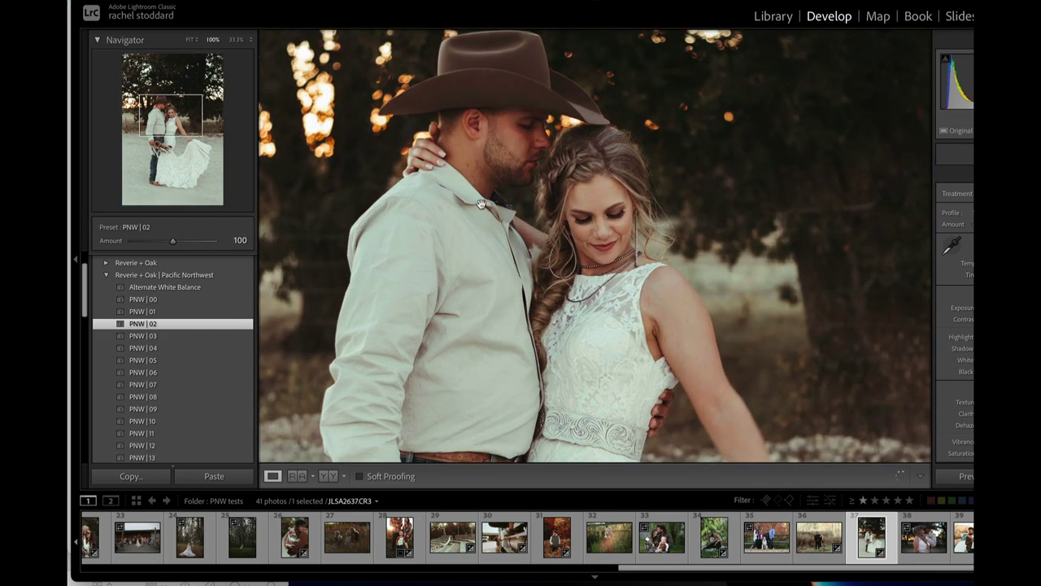
click(328, 476)
drag(761, 381, 734, 355)
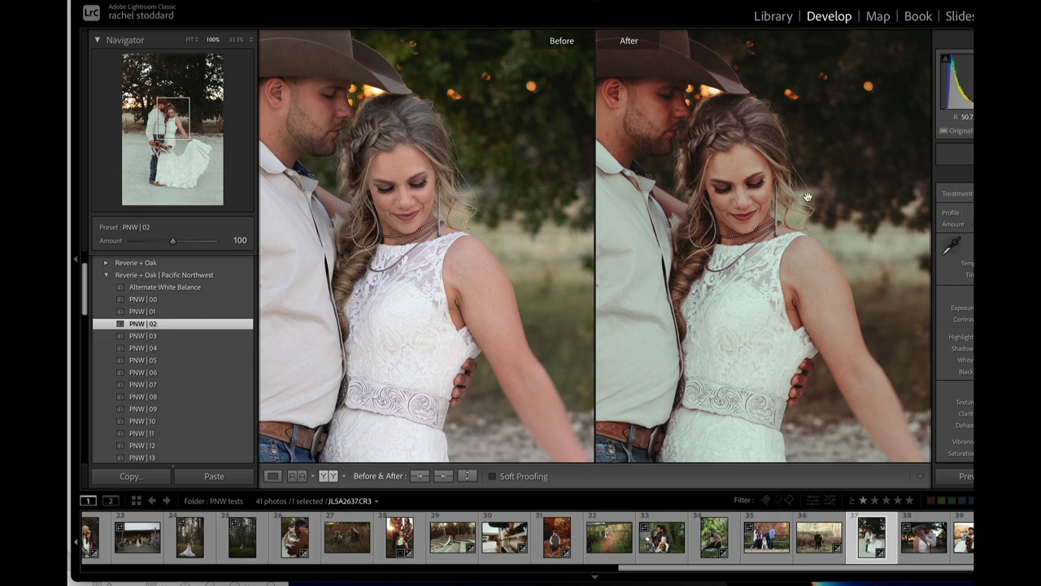
click(729, 221)
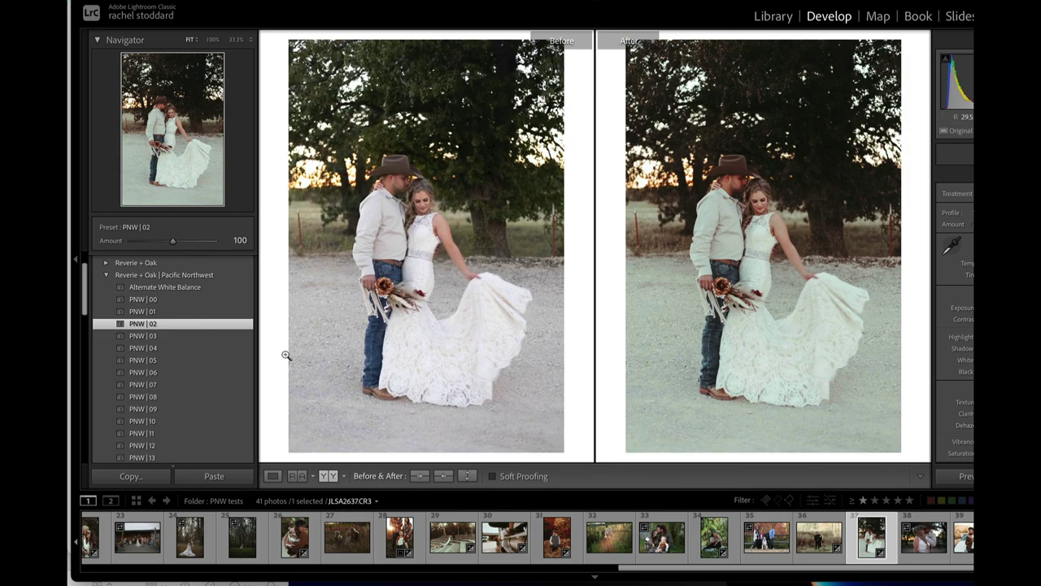
Step: Apply the PNW | 04 preset to the wedding photo and add a radial gradient mask with a saved effect preset on the bride's face
click(160, 348)
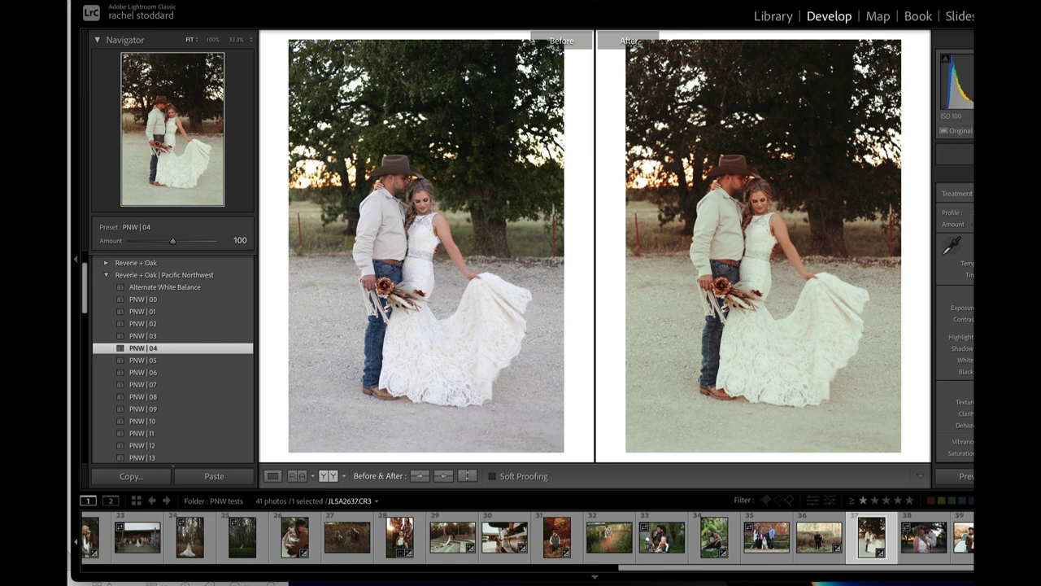
key(shift+w)
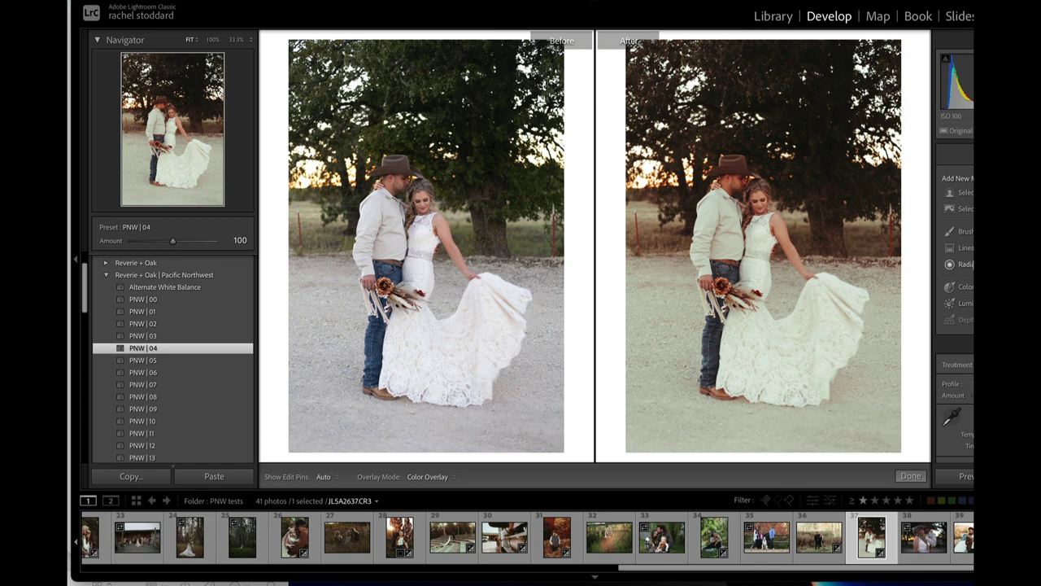
click(956, 263)
click(964, 214)
scroll(949, 461, down, 5)
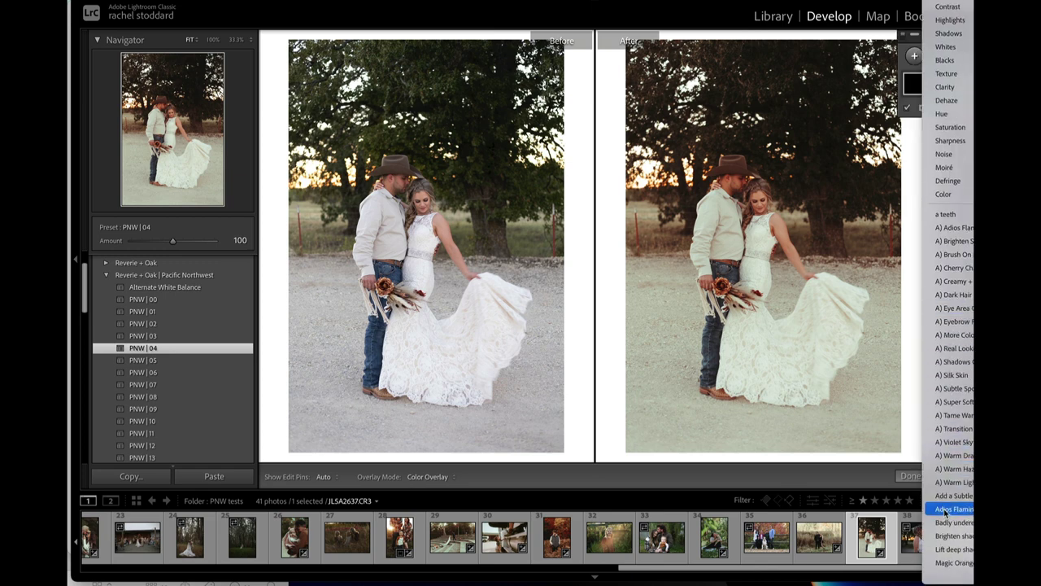
click(962, 426)
mouse_move(751, 193)
mouse_down()
mouse_move(764, 201)
mouse_move(733, 180)
mouse_move(760, 180)
mouse_up()
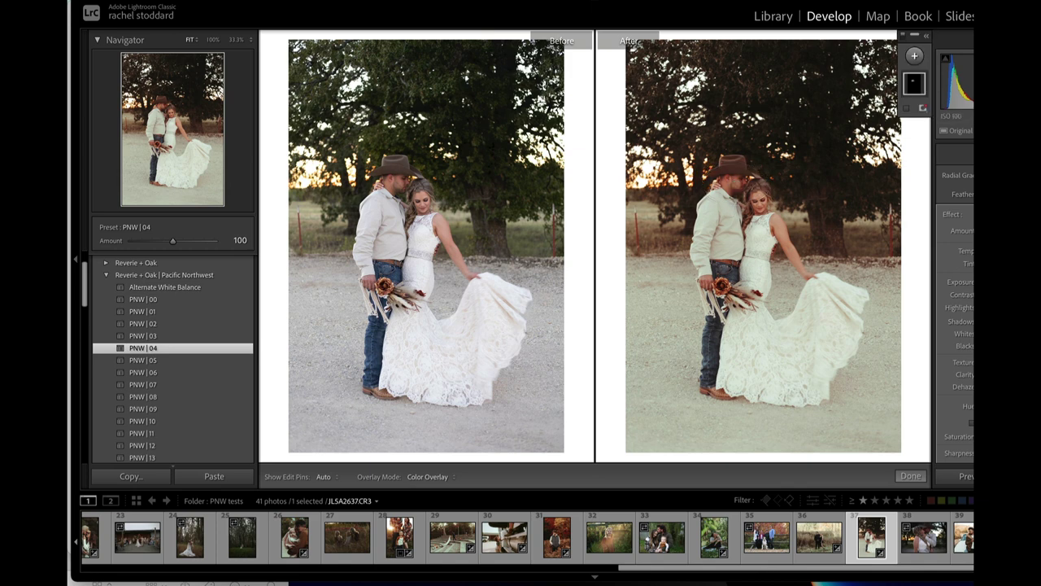
key(Return)
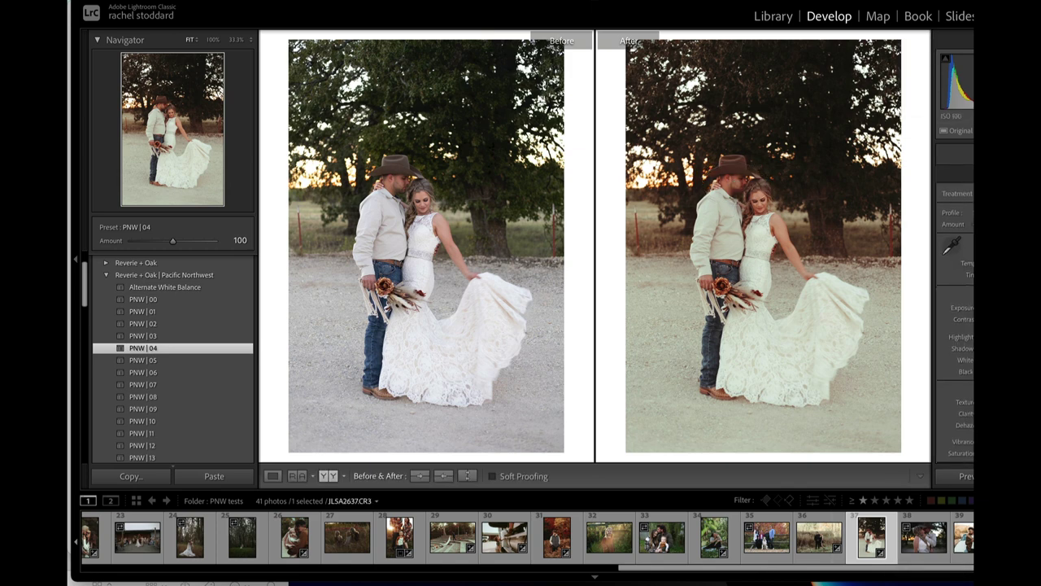
Step: Reopen masking on the wedding photo and start a second radial gradient mask
key(shift+w)
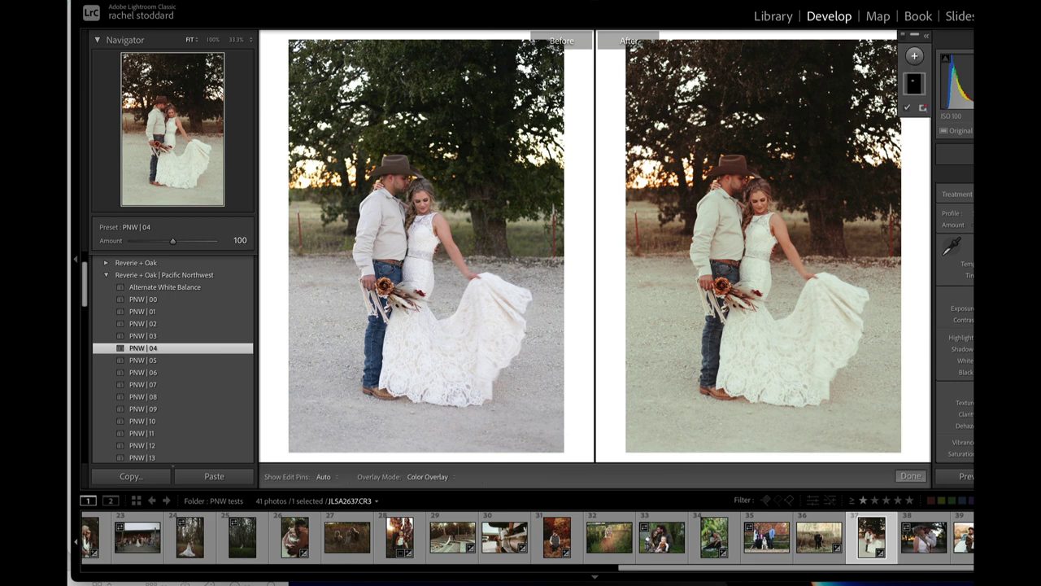
click(915, 55)
click(944, 152)
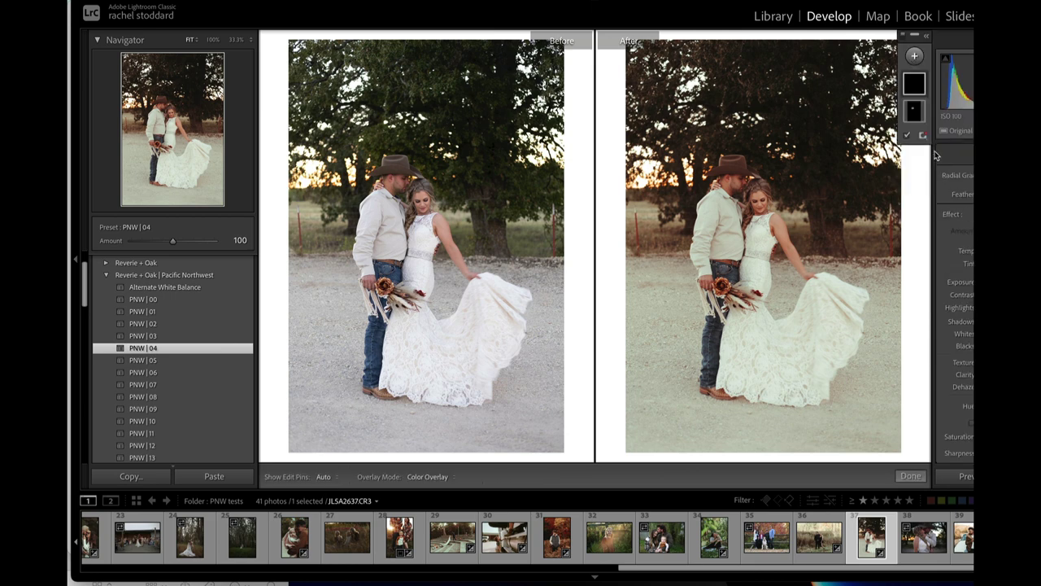
Step: Add a radial gradient mask with the warm light effect preset over the sunset glow on the photo's left side
click(969, 214)
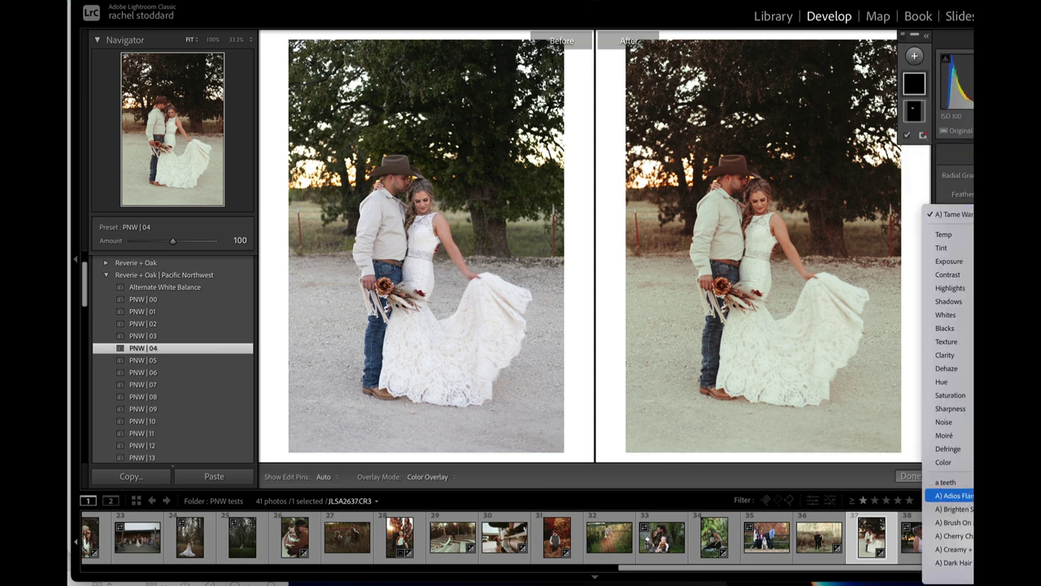
scroll(952, 496, down, 8)
scroll(952, 529, down, 2)
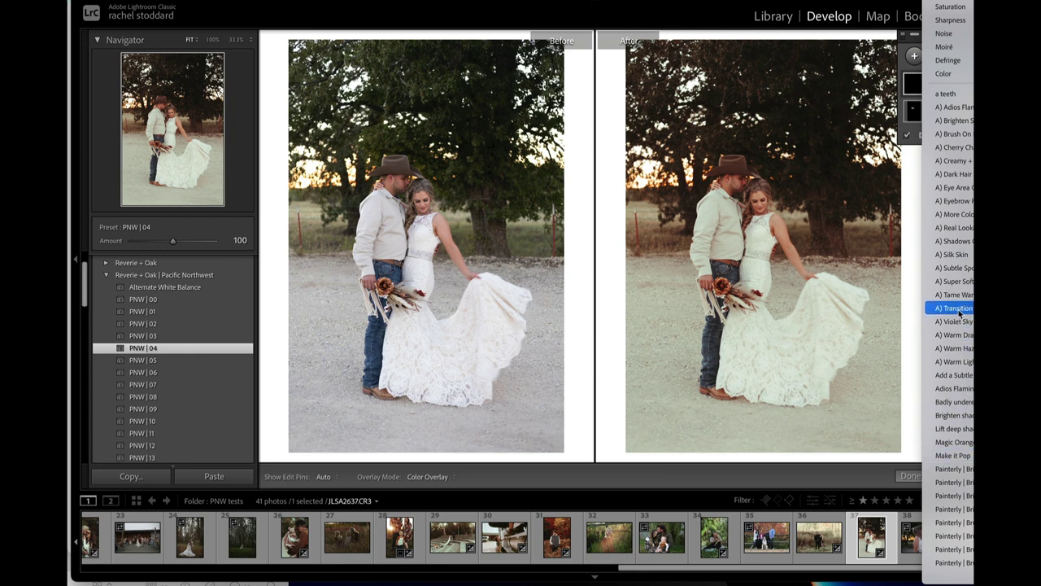
click(954, 362)
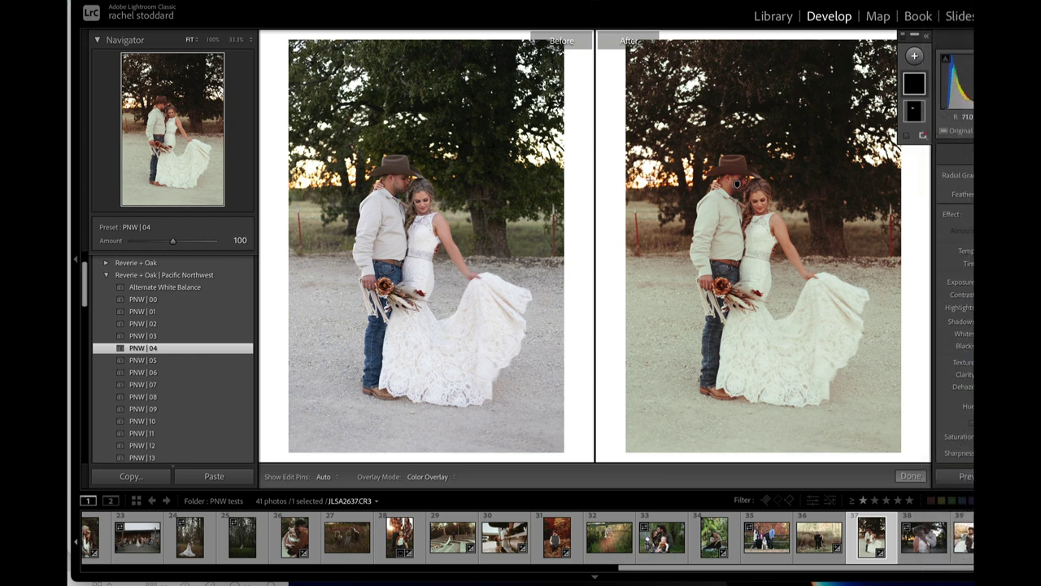
drag(737, 184, 741, 260)
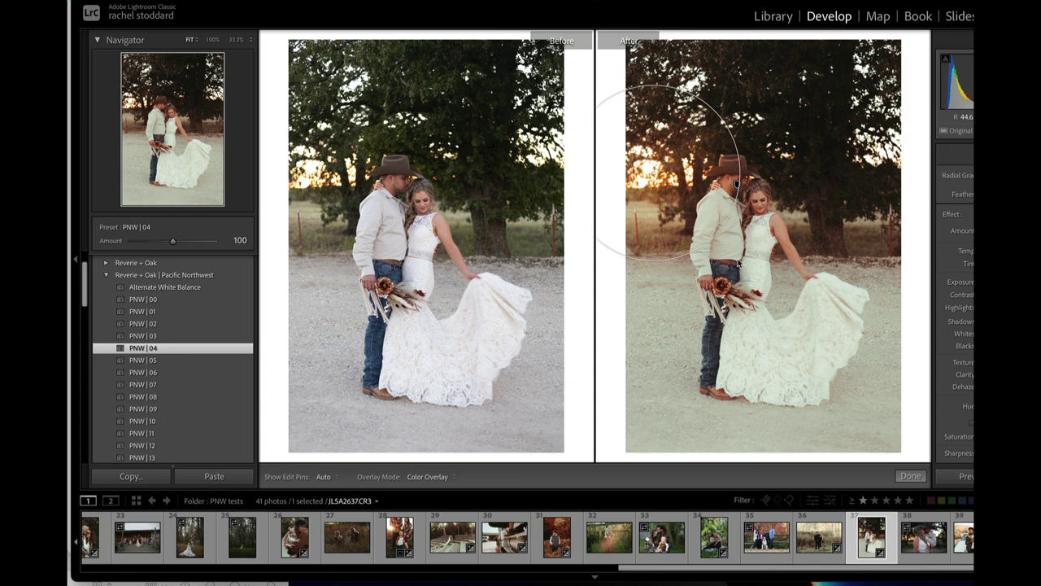
Step: Reposition and enlarge the radial gradient across the photo's left edge up to the groom's hat, finish masking, and return to single-photo view
drag(691, 230, 666, 184)
click(629, 215)
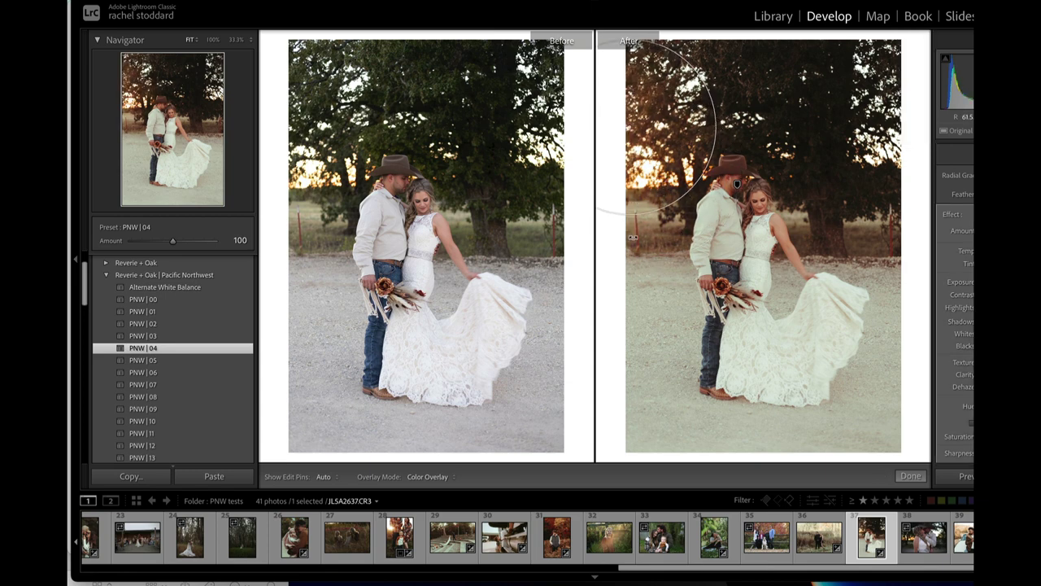
drag(715, 127, 746, 121)
drag(672, 167, 674, 240)
drag(523, 221, 673, 246)
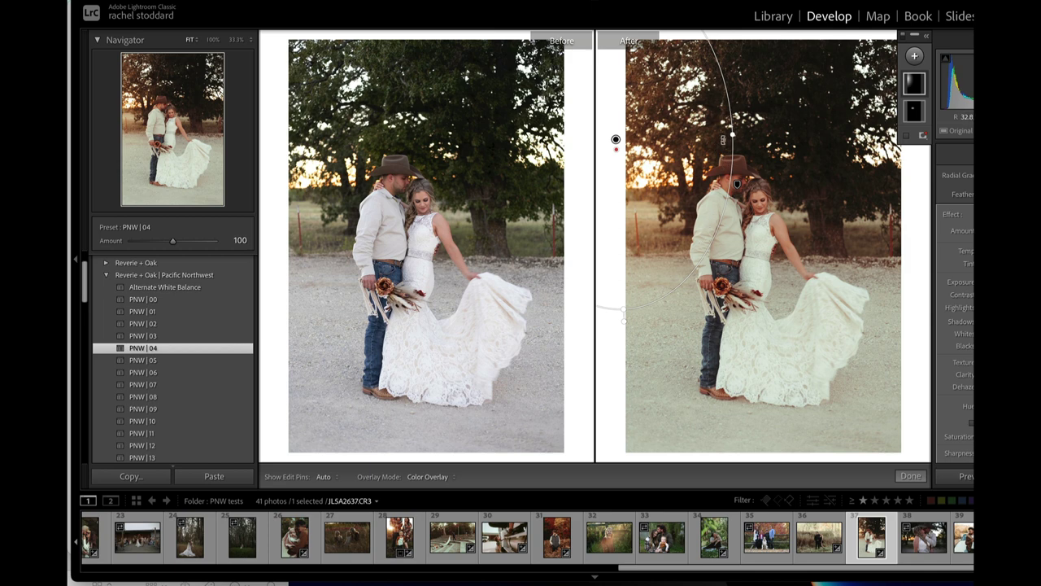
drag(644, 234, 647, 223)
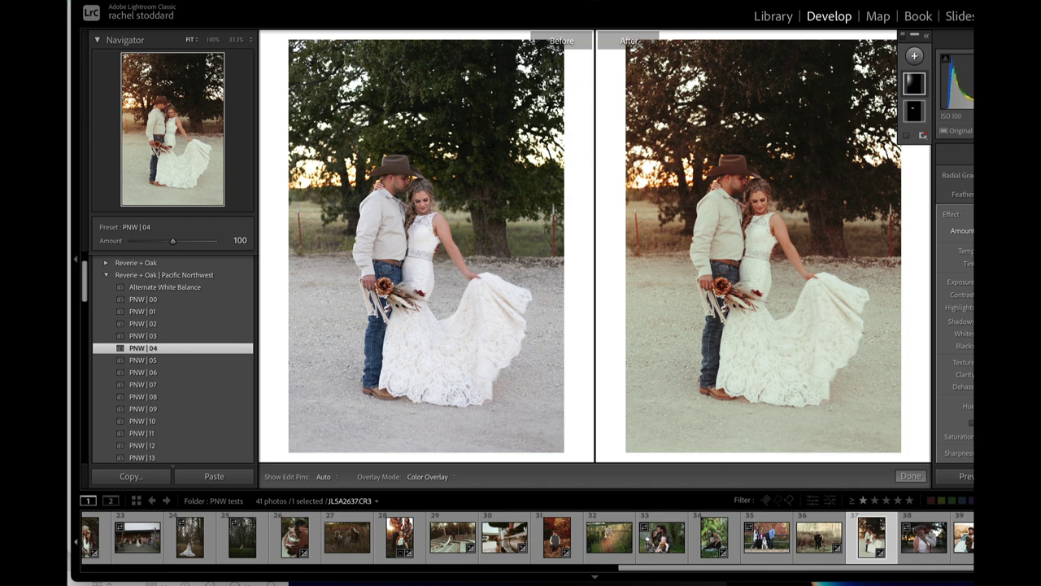
key(Return)
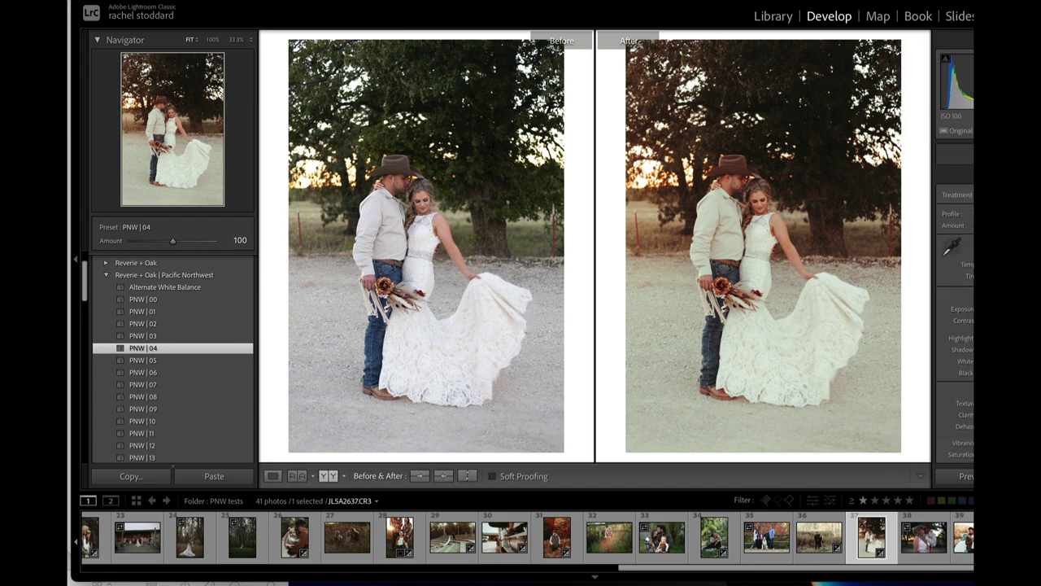
click(273, 476)
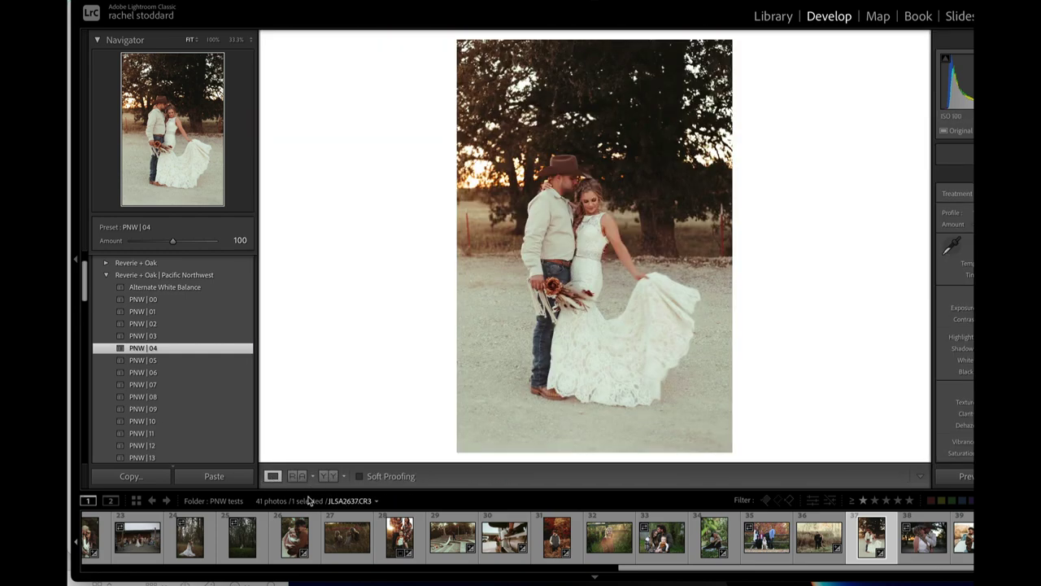
Step: Open the forest couple photo DD3A8212.CR2 in side-by-side before/after view and apply the PNW | 04 preset
click(249, 551)
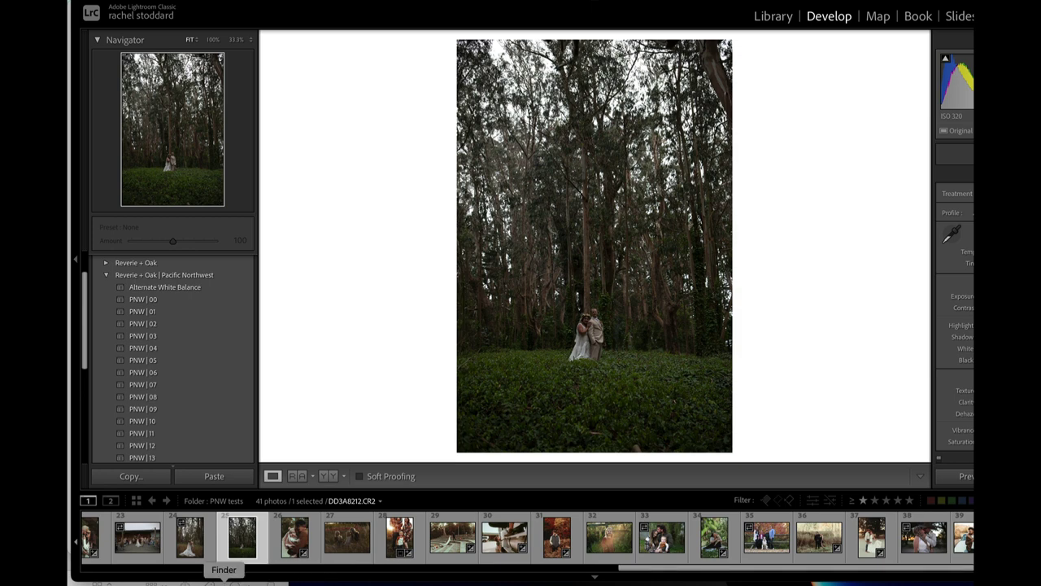
click(151, 300)
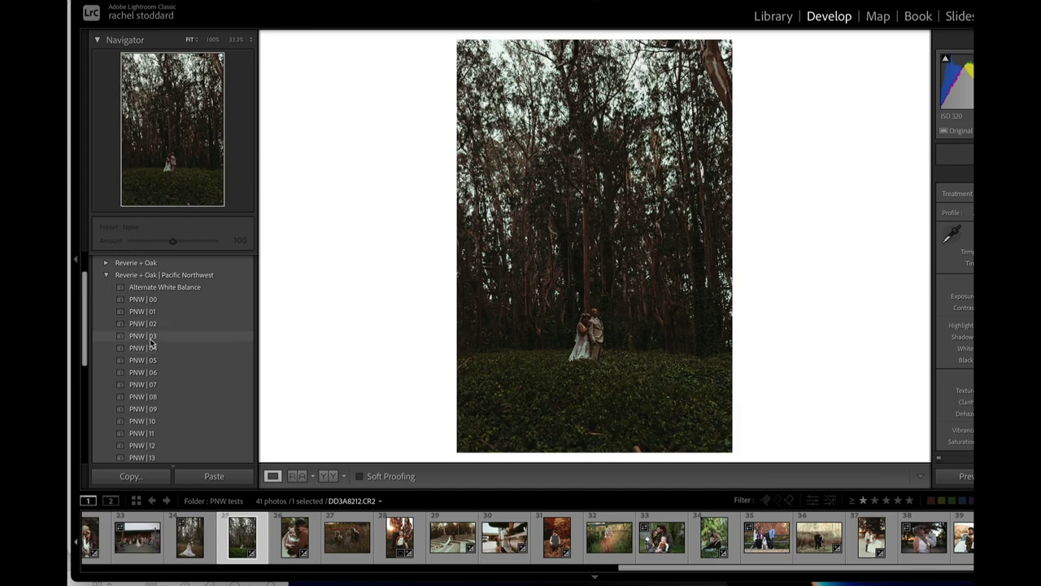
click(329, 477)
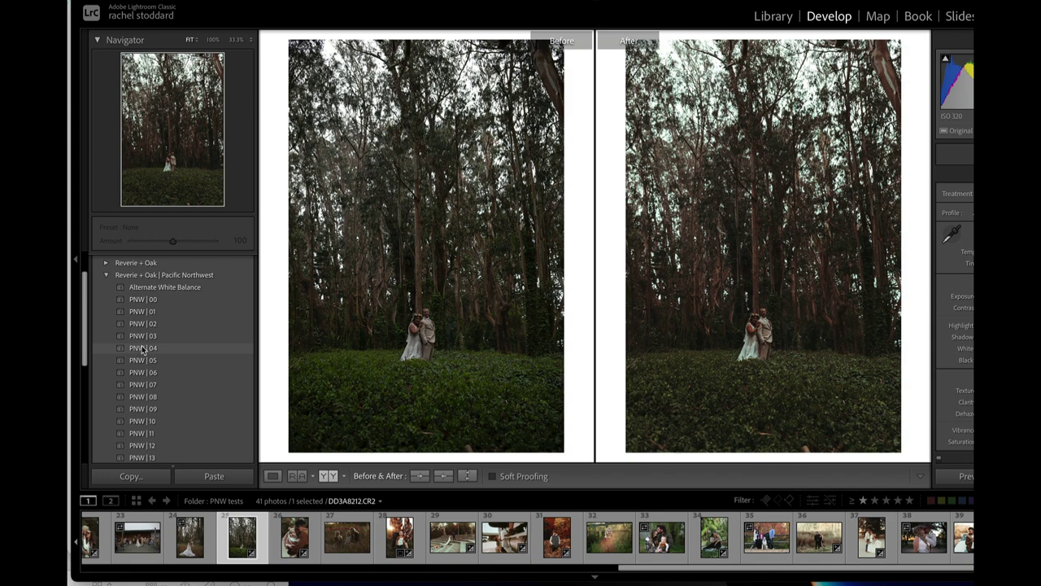
click(143, 348)
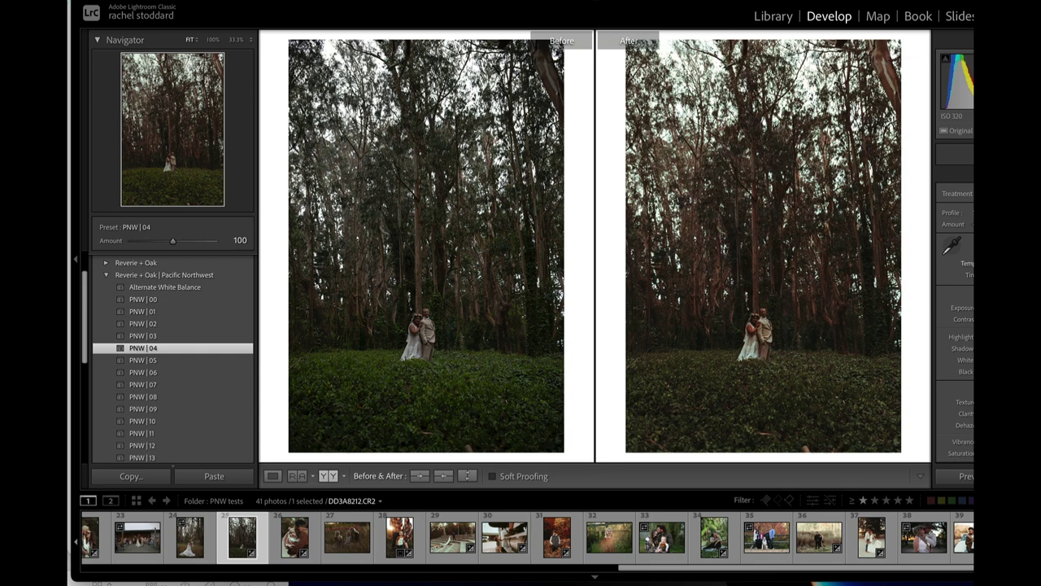
Step: Raise the forest photo's exposure
key(Up)
key(Up)
key(Up)
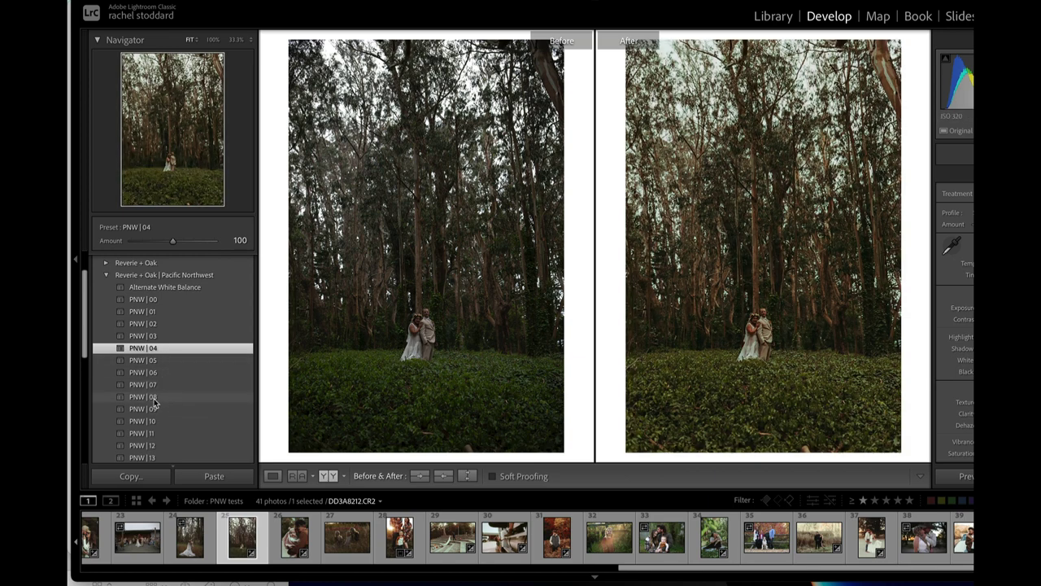
Step: Try the PNW | 13 preset on the forest photo and review its color and effects settings
scroll(161, 385, down, 2)
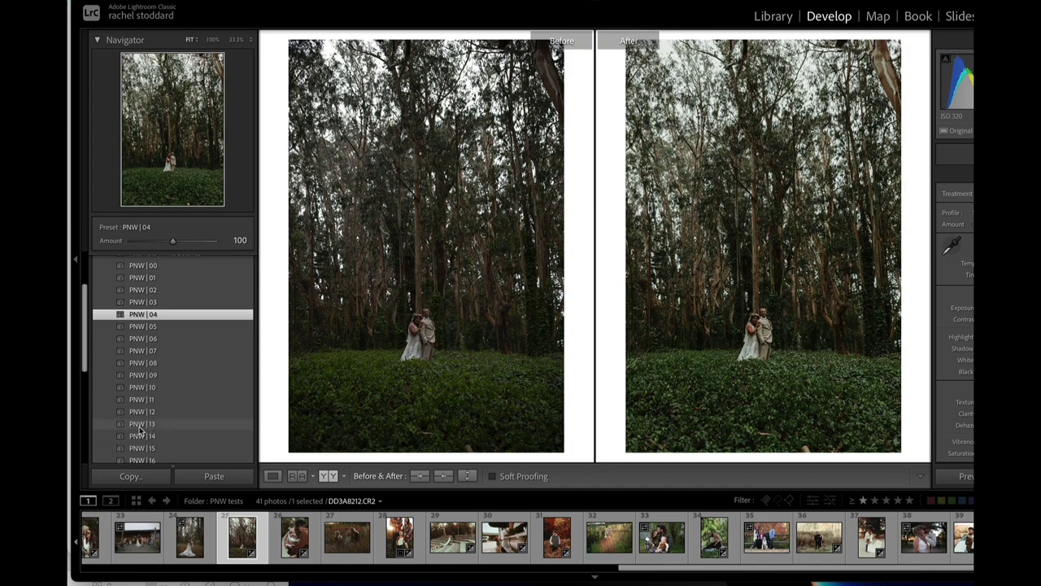
click(140, 426)
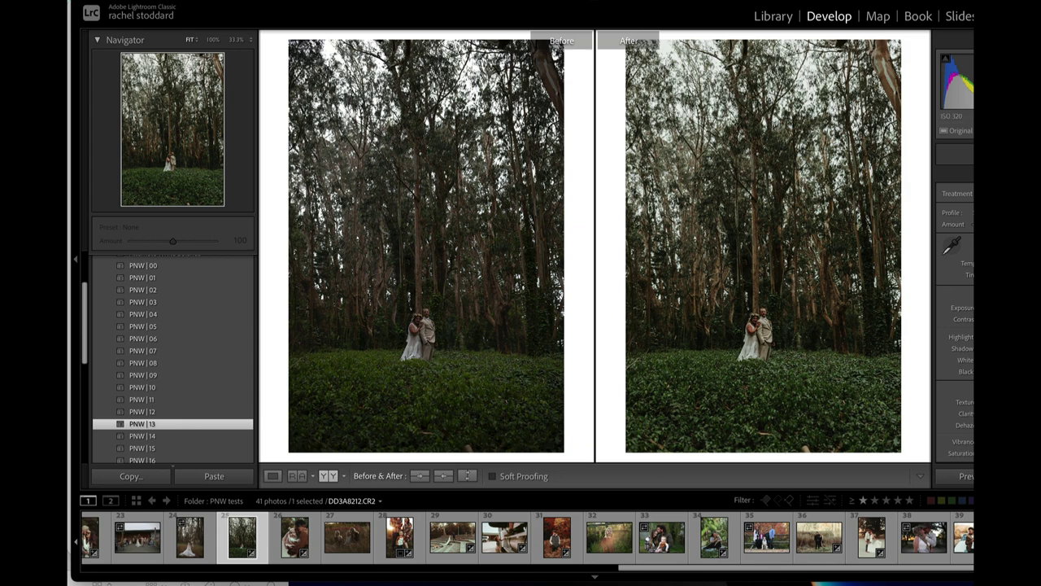
scroll(956, 325, down, 10)
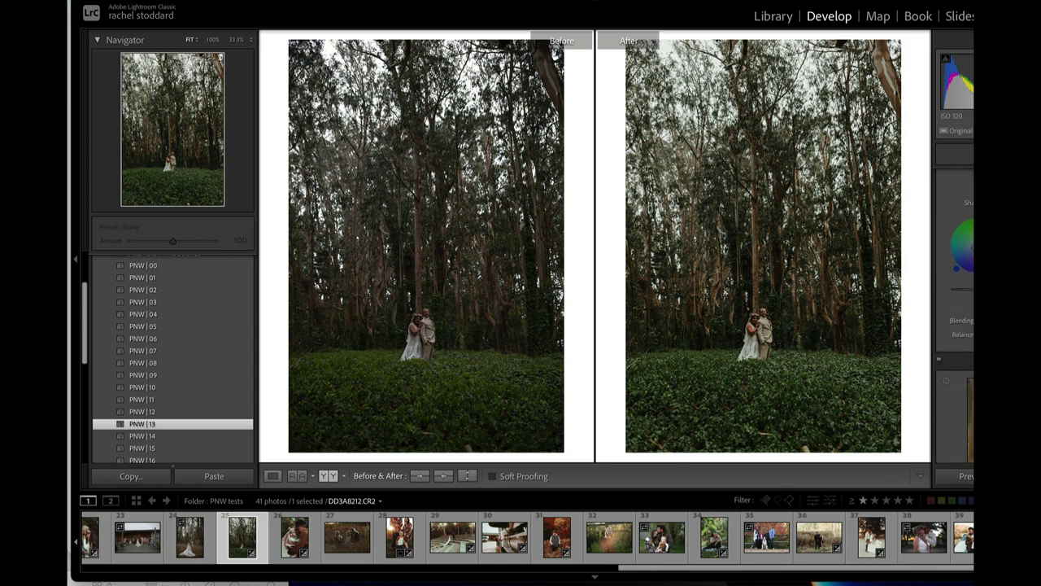
scroll(956, 326, down, 10)
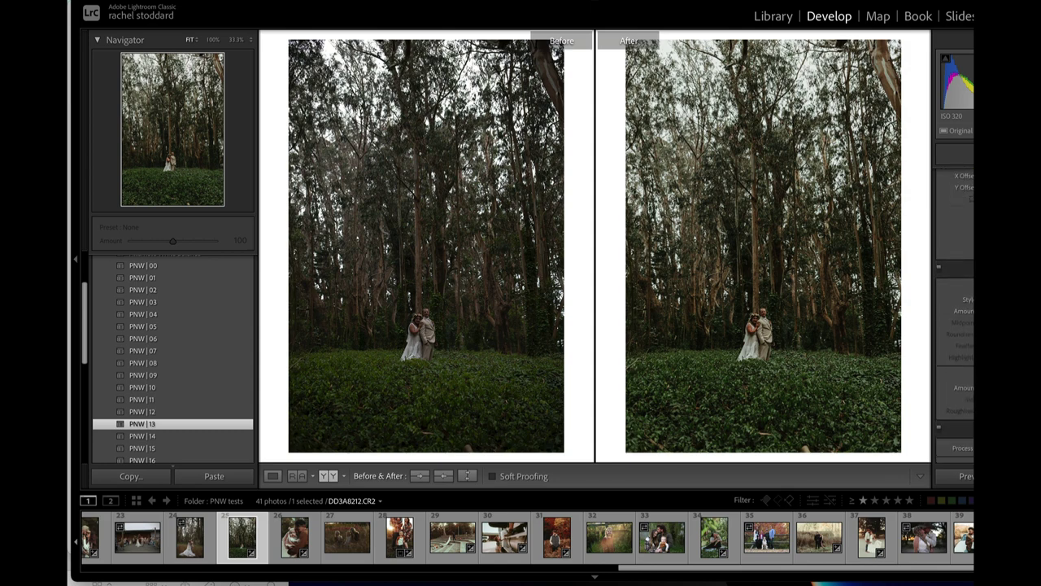
scroll(956, 326, up, 10)
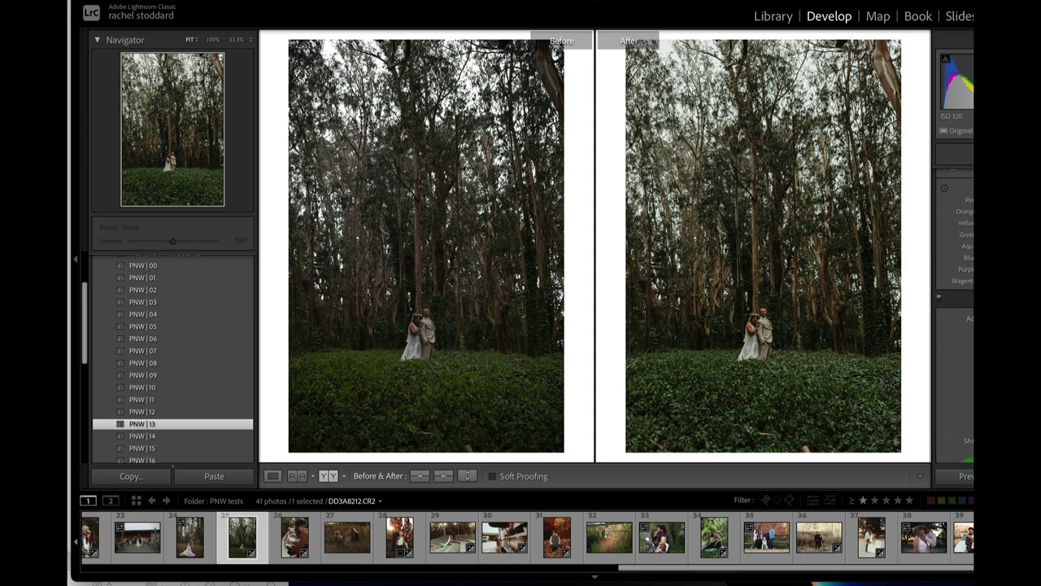
scroll(956, 284, up, 3)
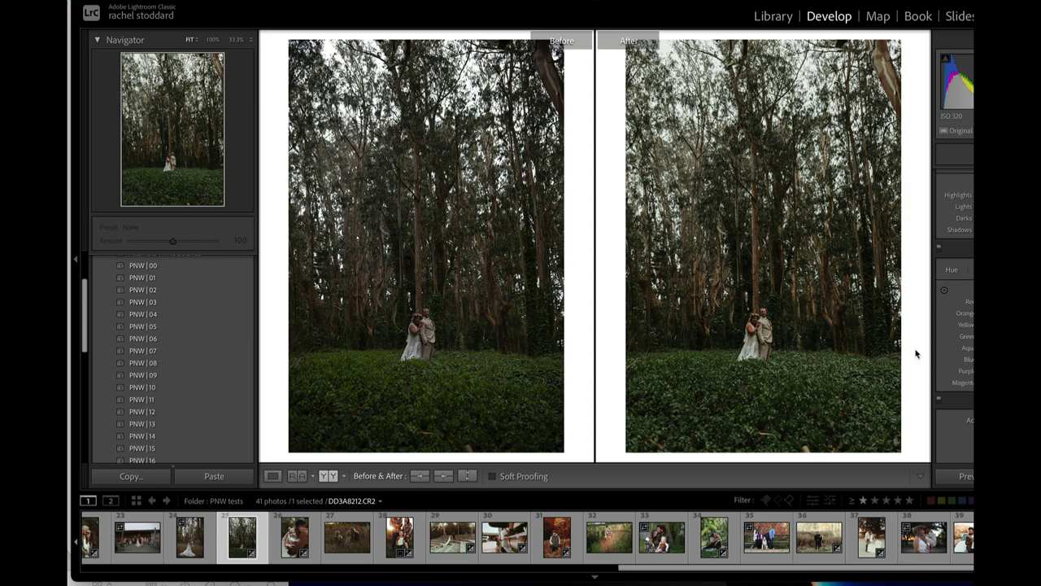
Step: Reapply the PNW | 04 preset to the forest photo and go back to its basic adjustments
scroll(122, 407, up, 3)
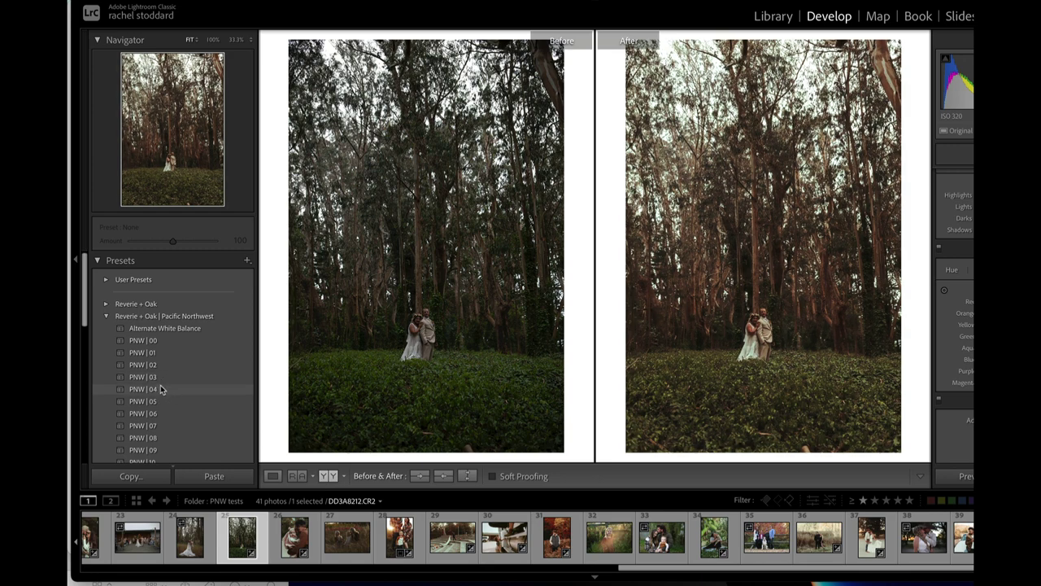
click(160, 390)
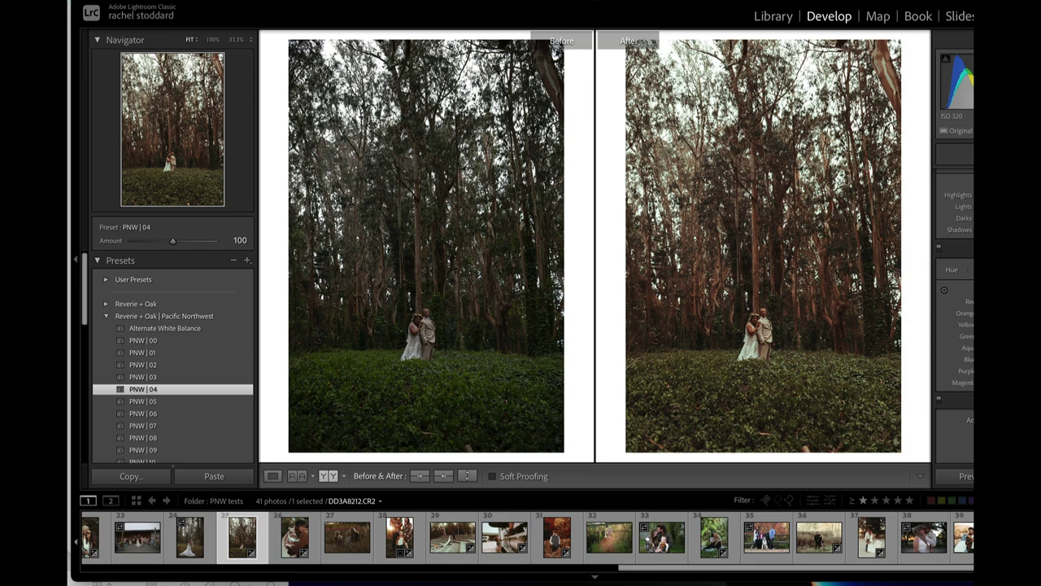
scroll(956, 309, up, 10)
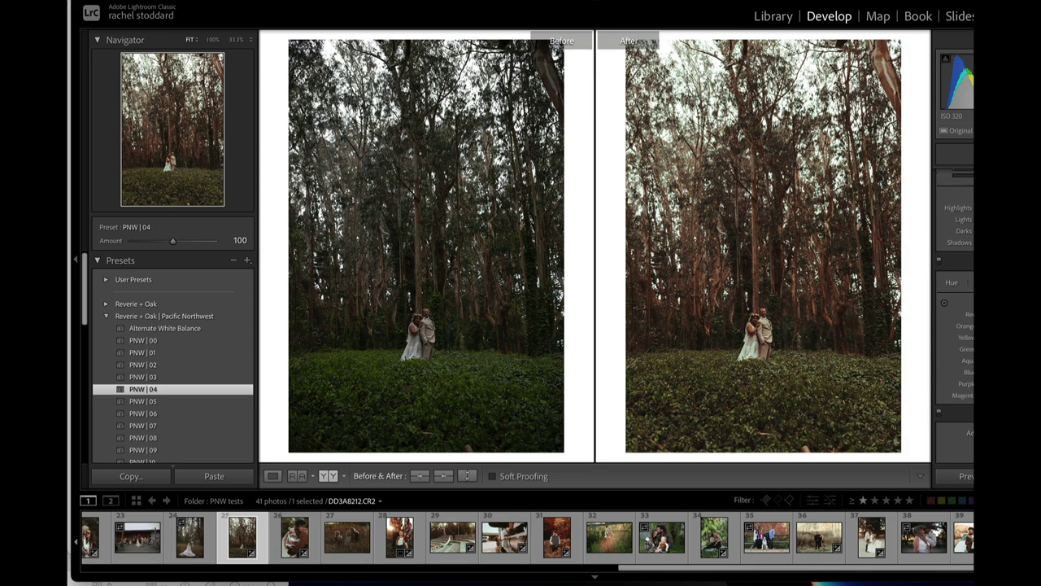
scroll(954, 309, up, 1)
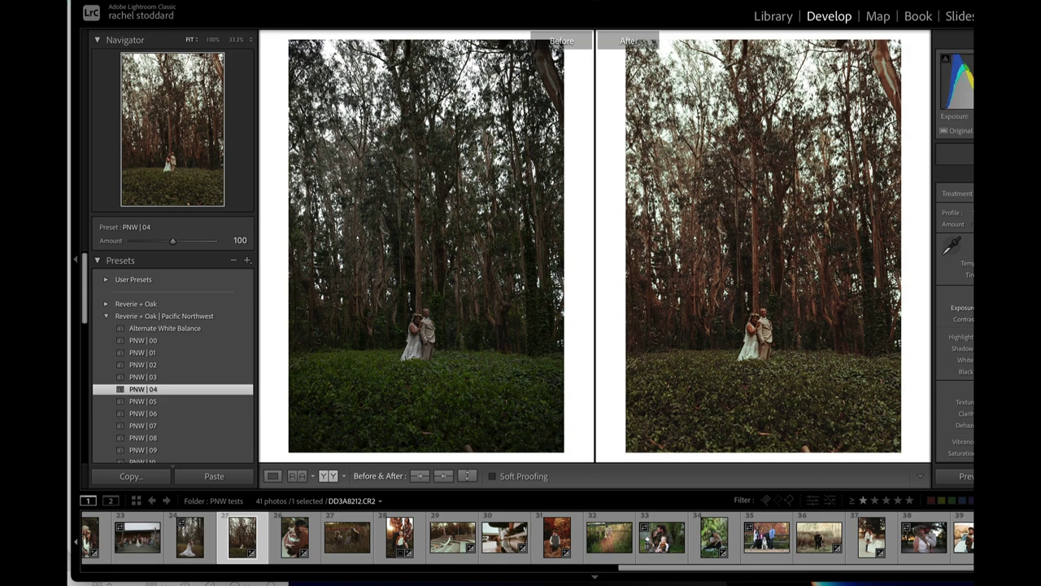
Step: Add a bright, hazy linear gradient mask from the photo's top edge down into the ground foliage, finish masking, and return to single-photo view
key(shift+w)
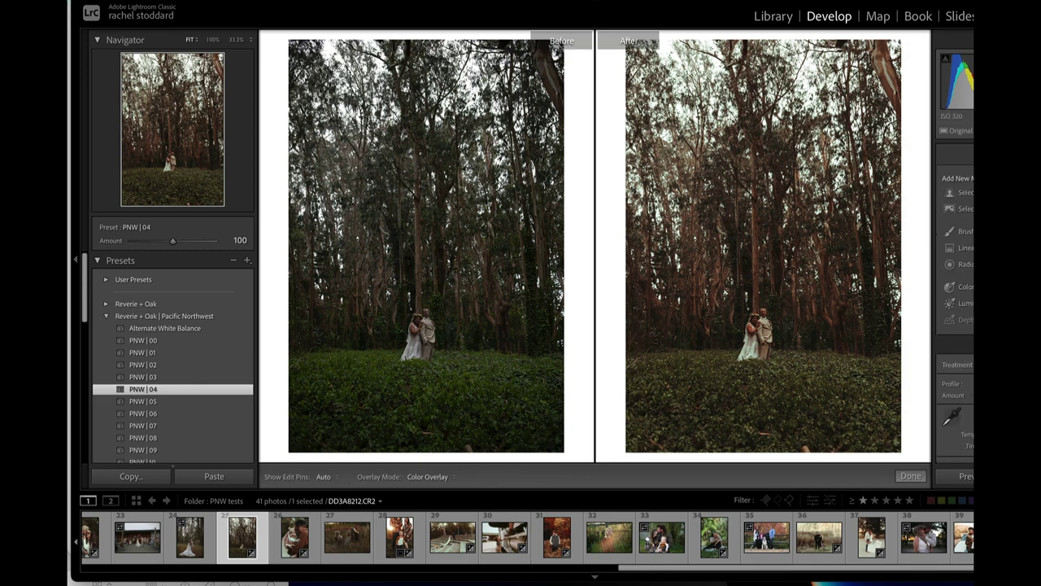
click(964, 248)
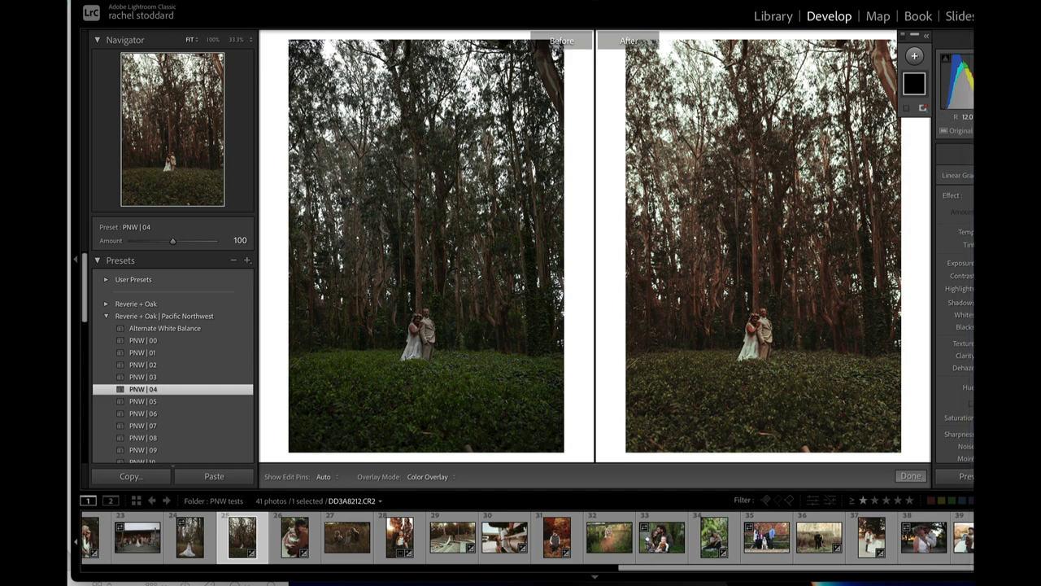
drag(768, 35, 769, 423)
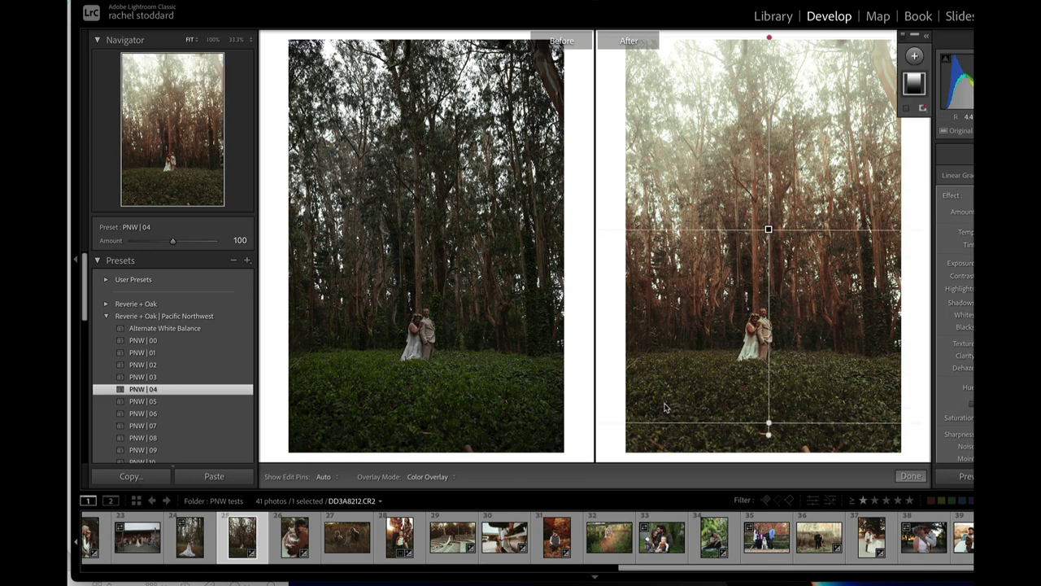
click(910, 476)
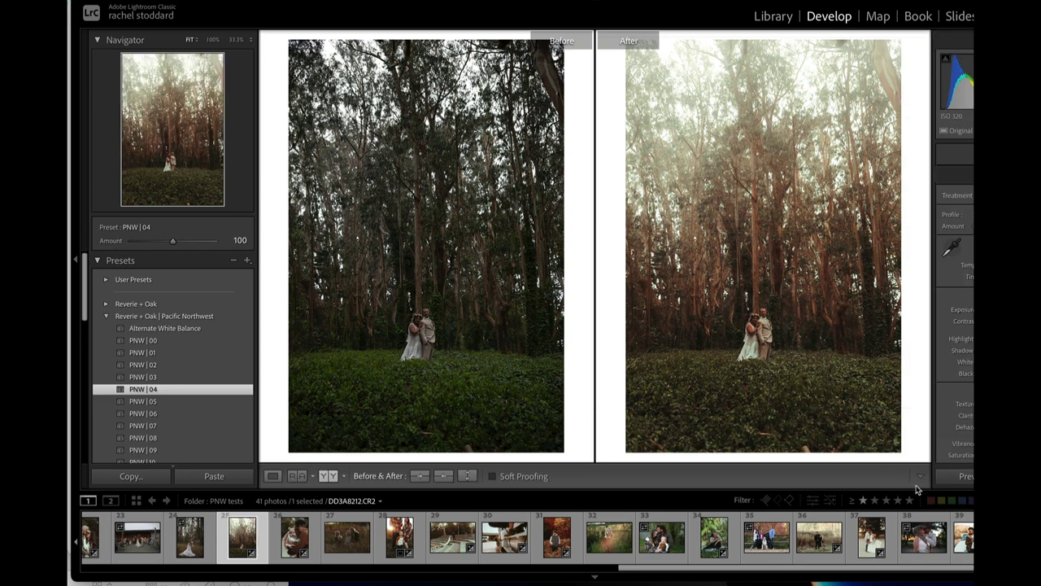
click(273, 475)
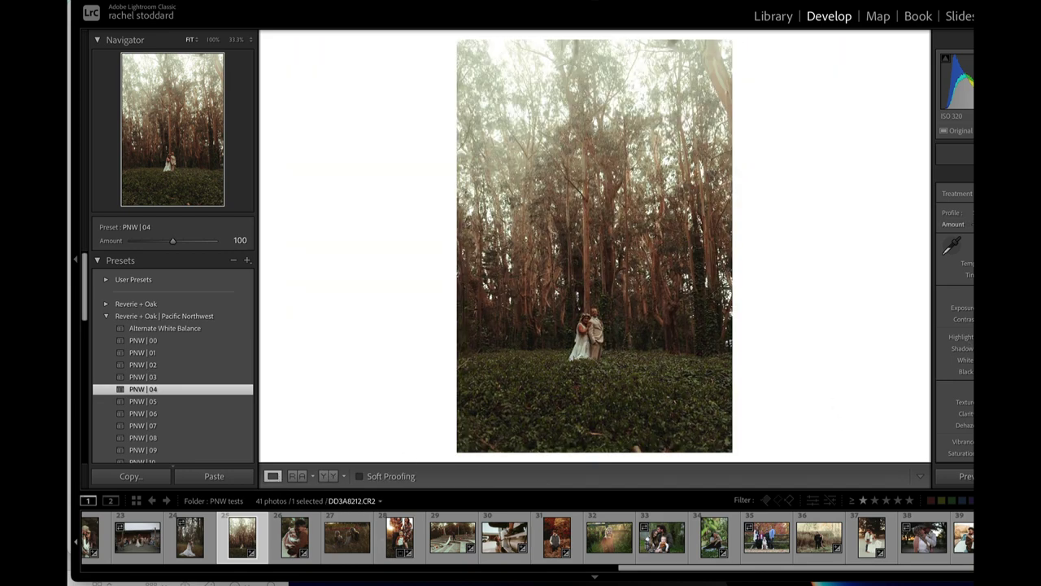
Step: Open the veiled bride photo DSC_2440.NEF, apply the PNW | 06 preset, and go through its basic adjustments
key(shift+w)
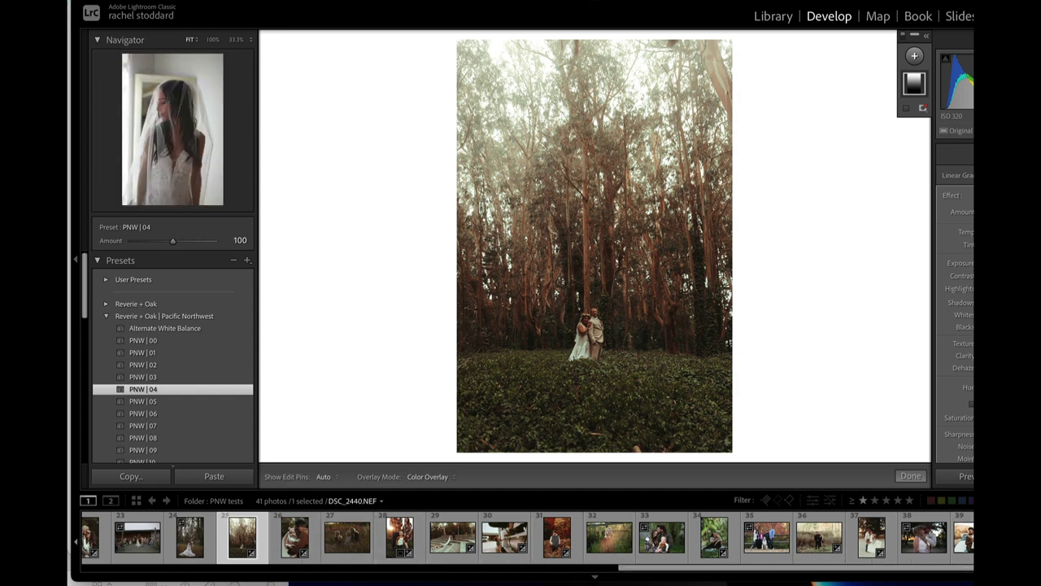
click(1009, 537)
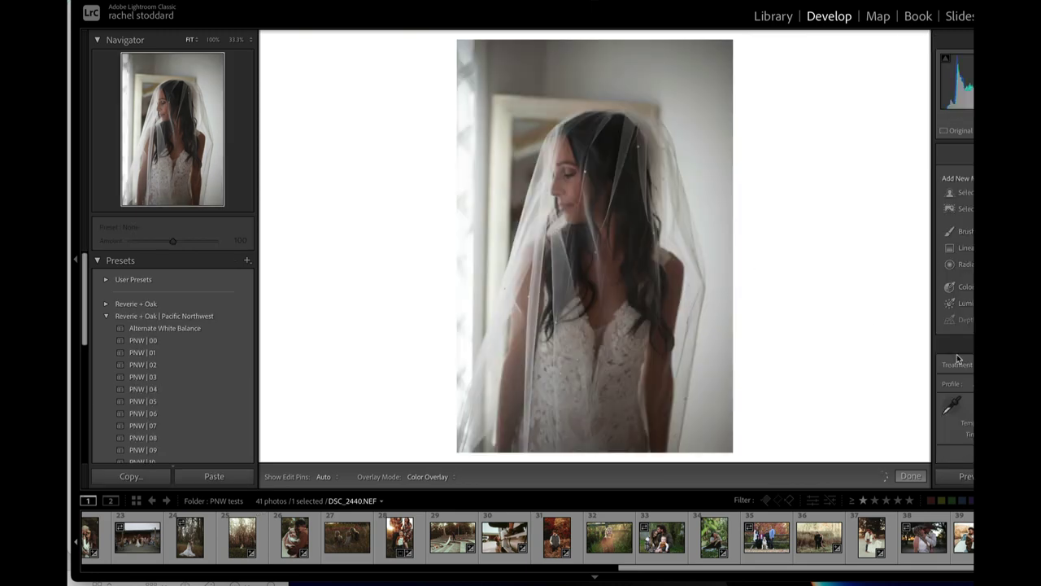
scroll(217, 371, down, 3)
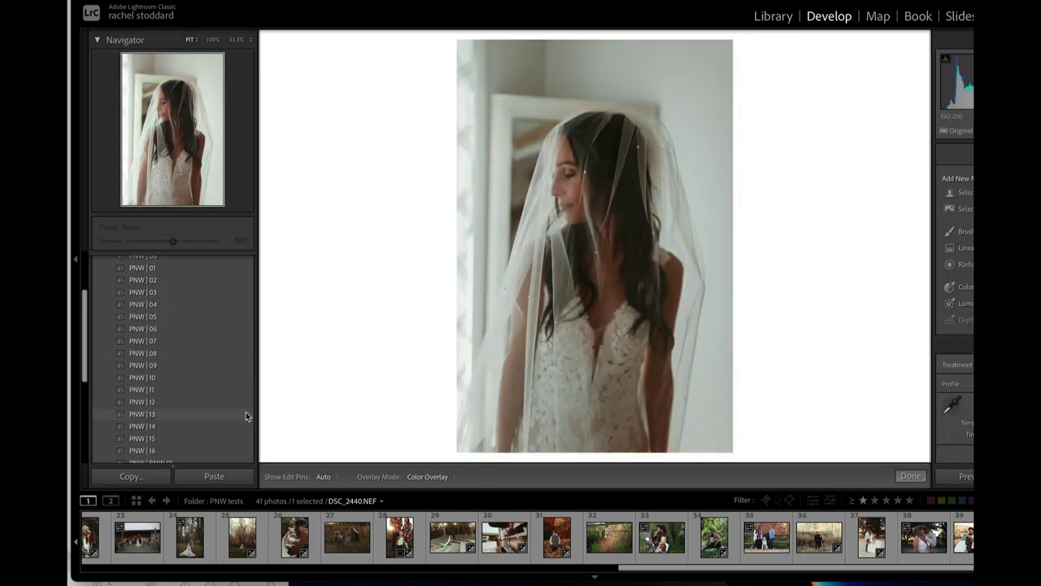
click(143, 329)
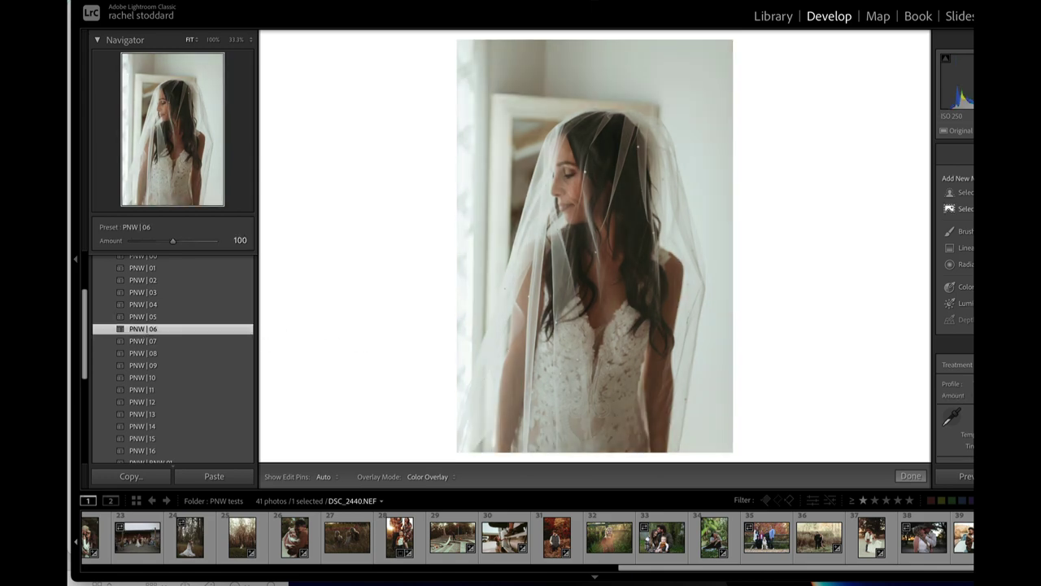
scroll(955, 317, down, 8)
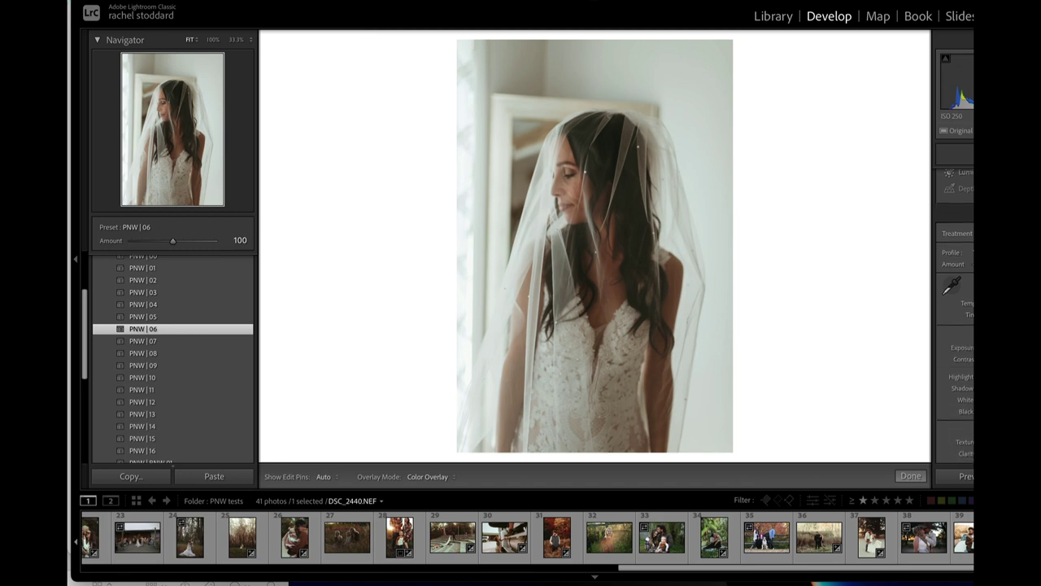
scroll(956, 326, up, 2)
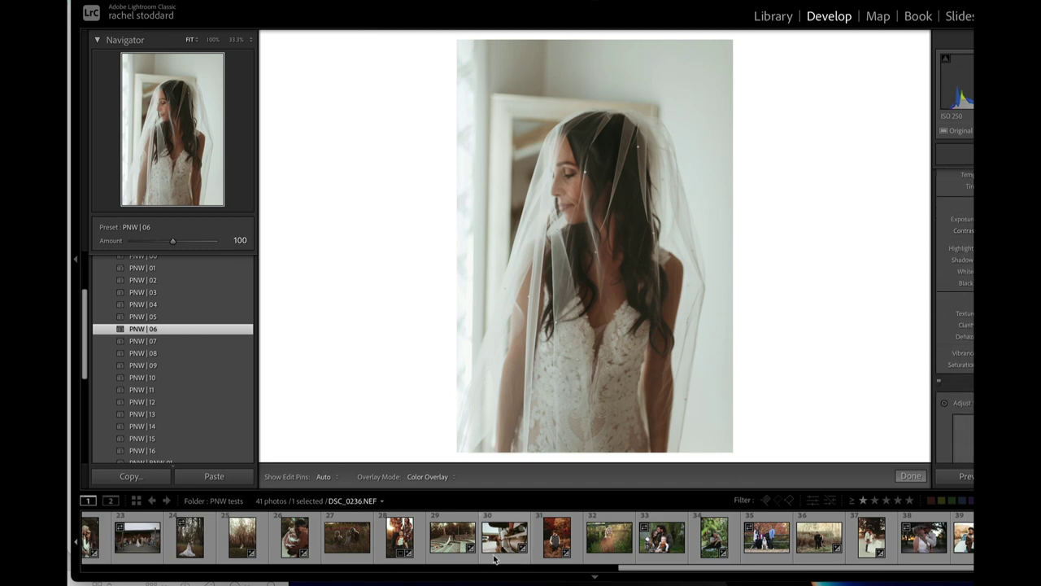
Step: Finish masking on the veiled bride photo and compare its before and after versions side by side
click(912, 478)
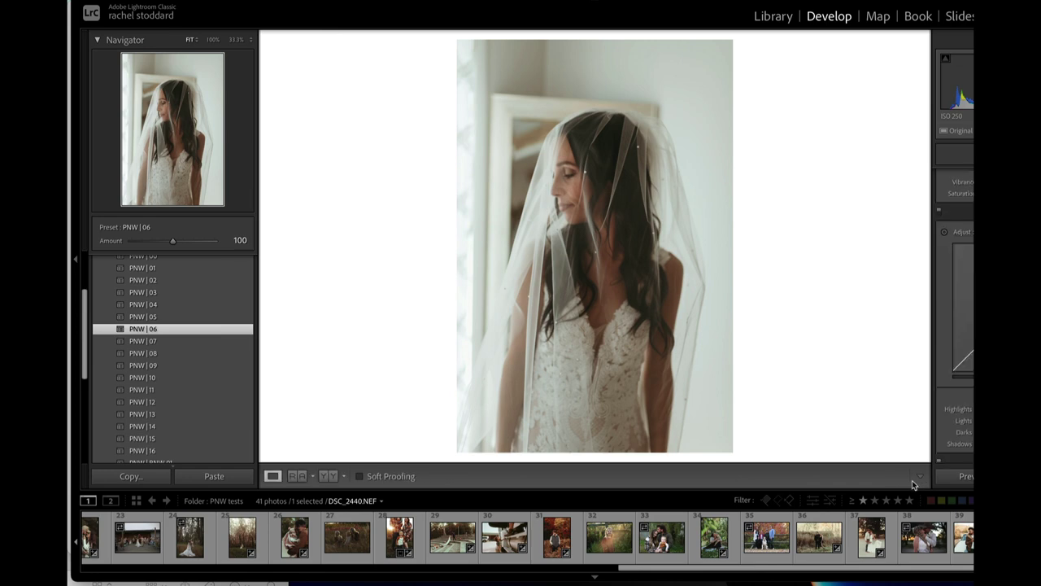
click(330, 476)
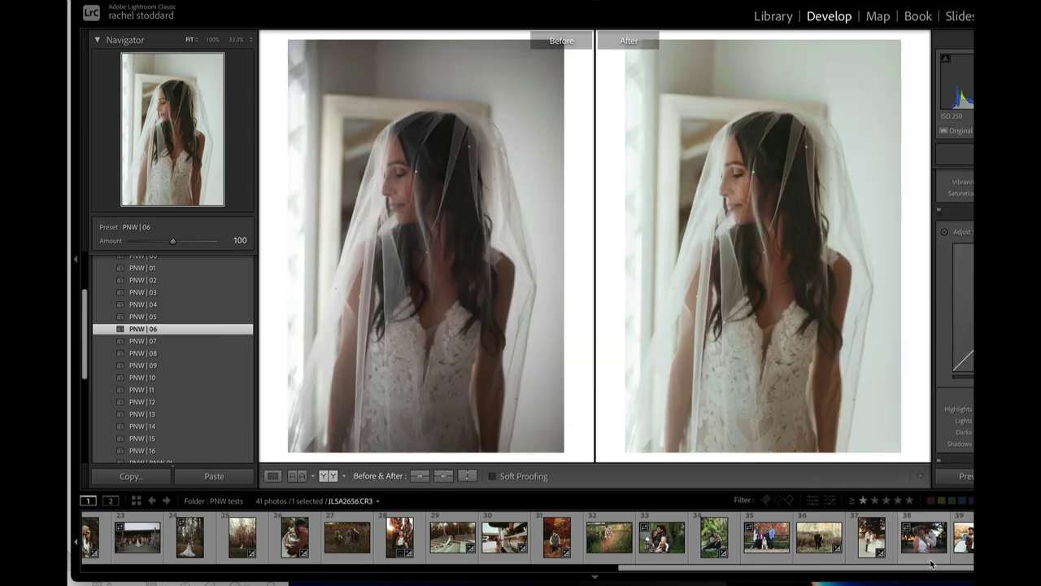
scroll(954, 317, up, 5)
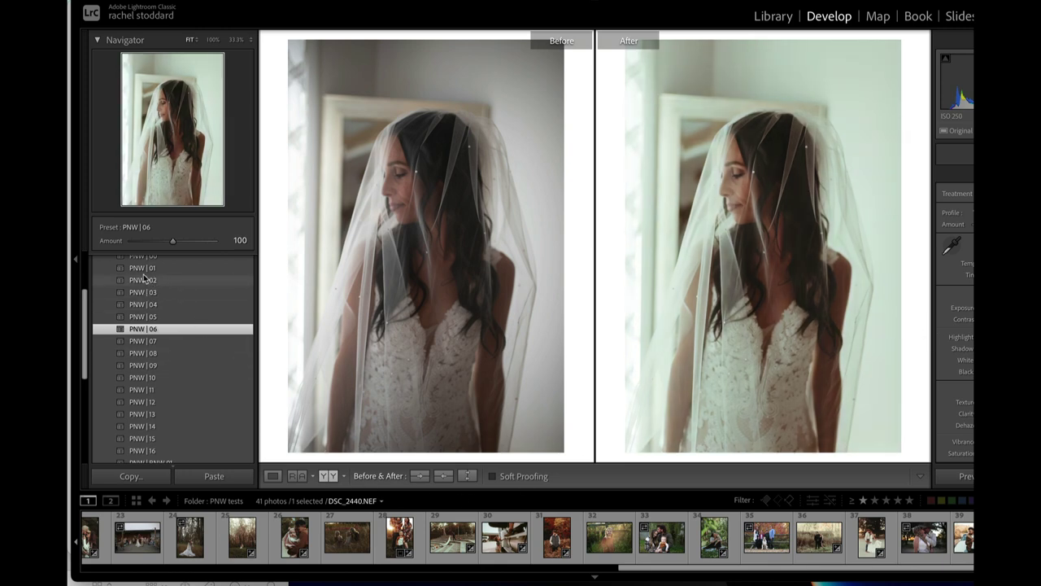
Step: Try the PNW | 03 preset on the veiled bride photo, settle on PNW | 00, and return to single-photo view
scroll(148, 291, up, 2)
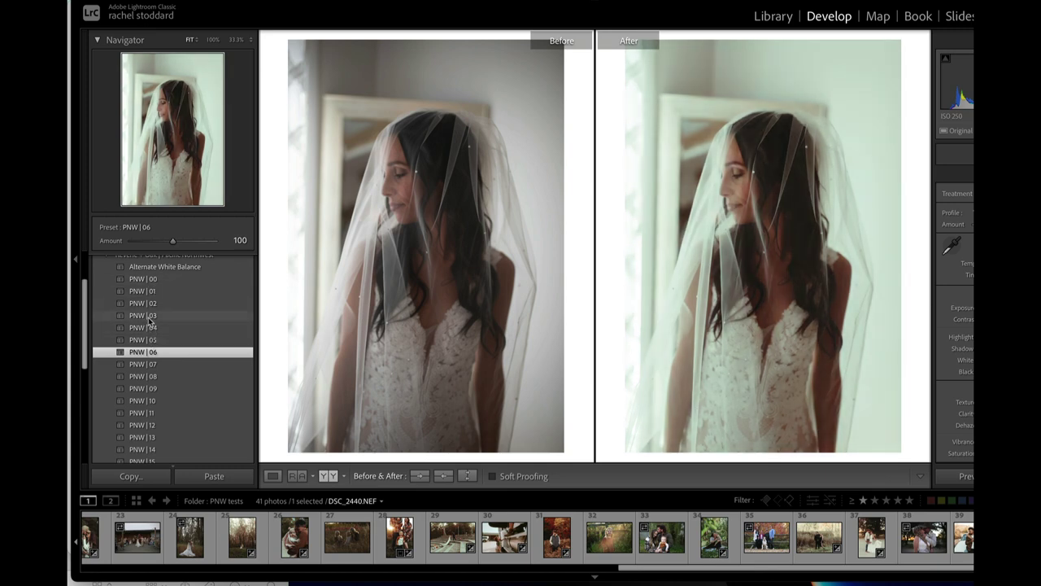
click(149, 316)
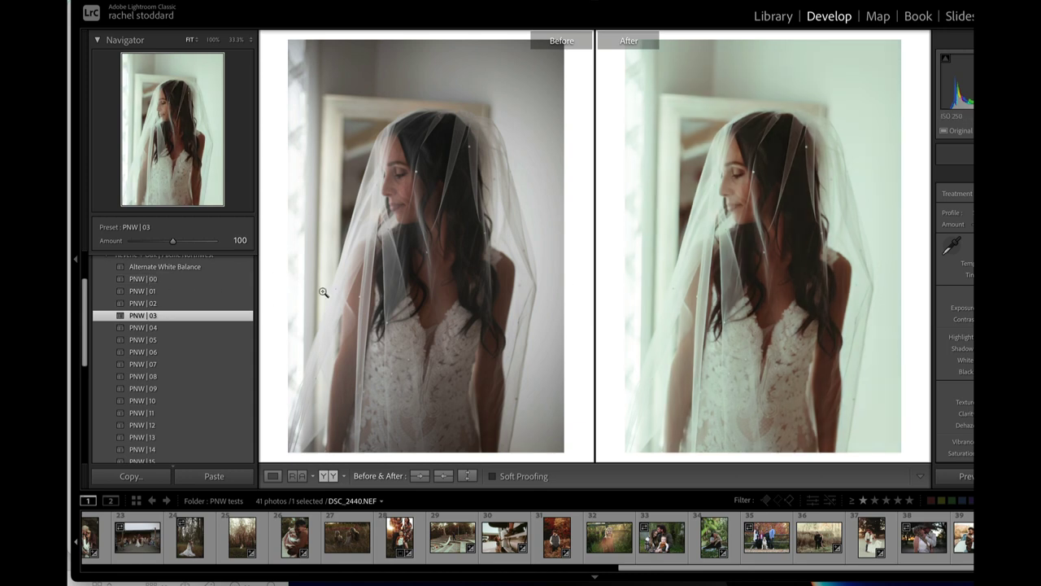
click(161, 280)
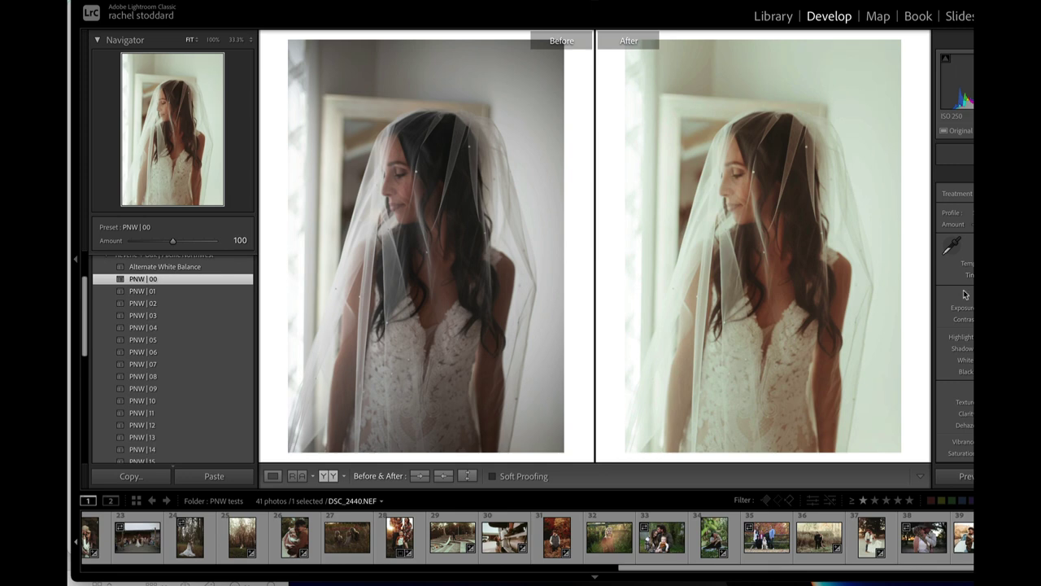
click(273, 476)
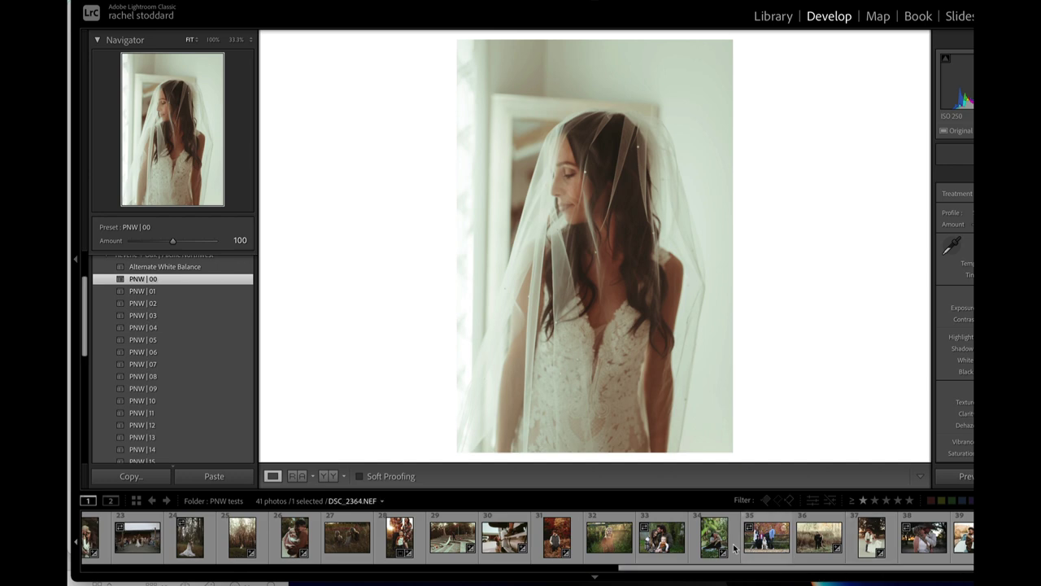
Step: Open the family photo IMG_5543.CR3, apply the PNW | 02 preset, and set its white balance by sampling the woman's plaid jacket
click(676, 553)
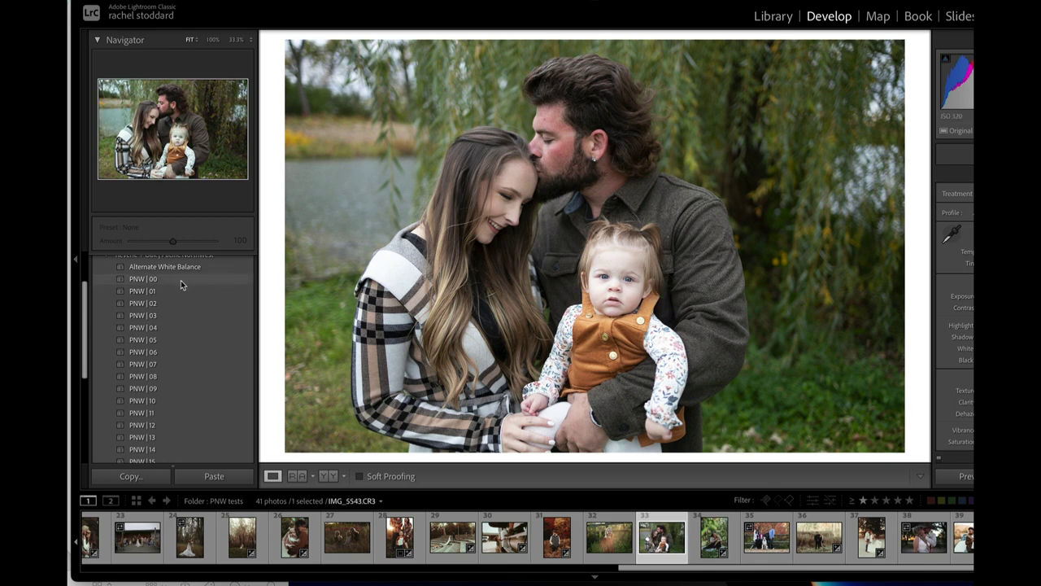
click(140, 304)
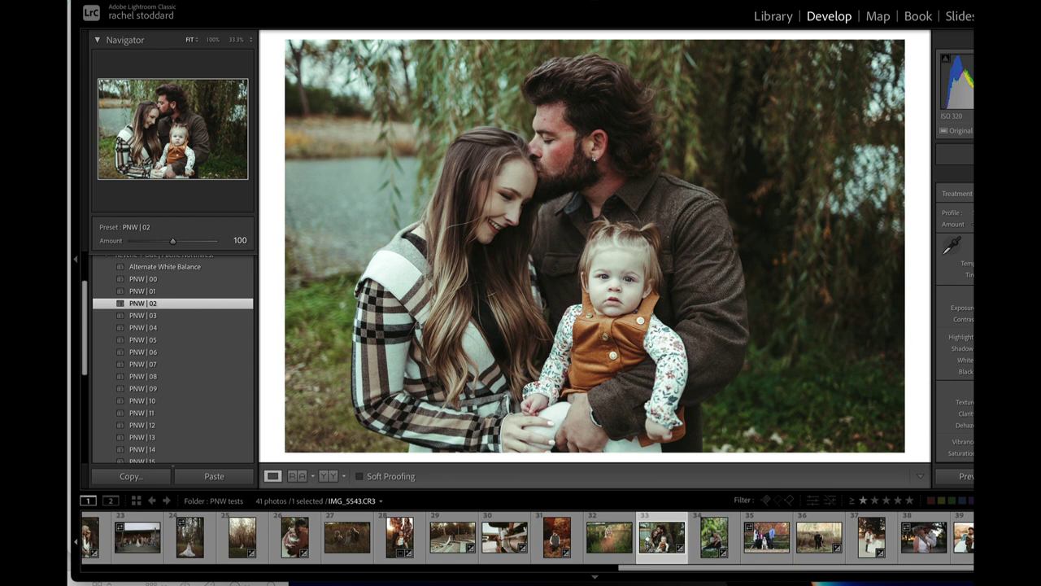
click(951, 244)
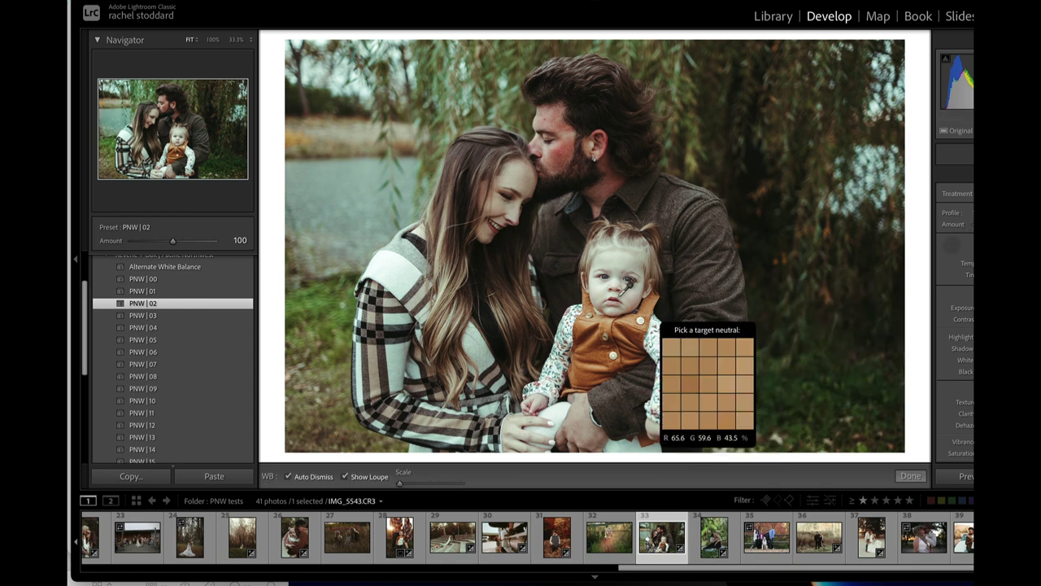
click(389, 275)
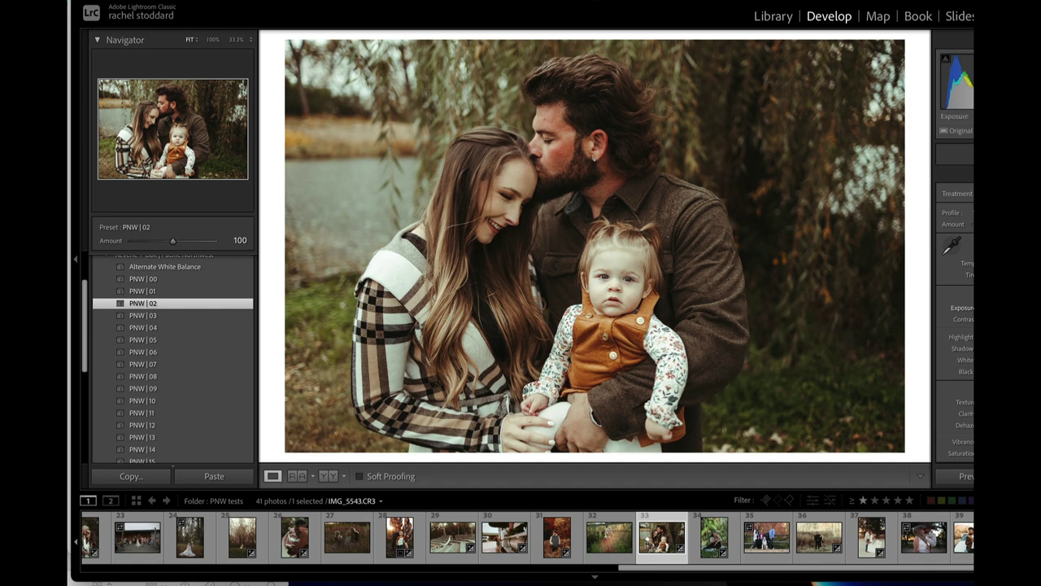
Step: Compare the woman's skin tones before and after at 100% zoom, with both versions side by side
click(494, 217)
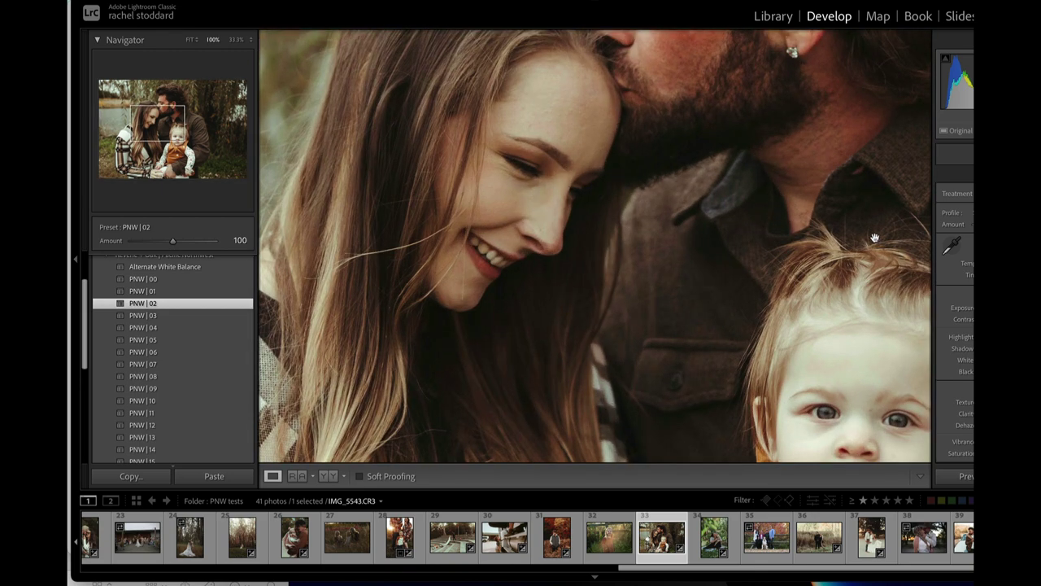
click(328, 476)
drag(682, 371, 743, 394)
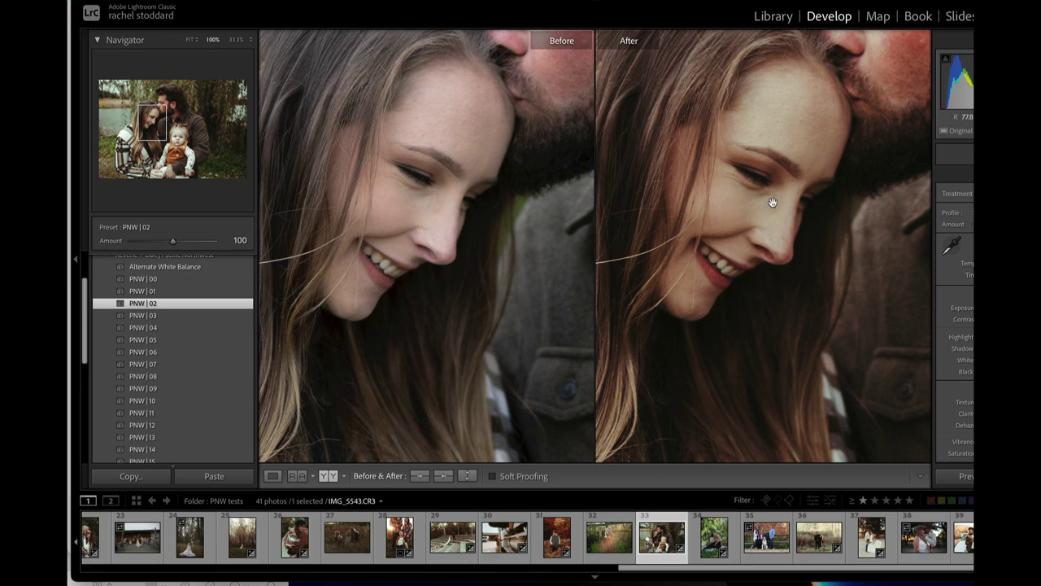
click(791, 303)
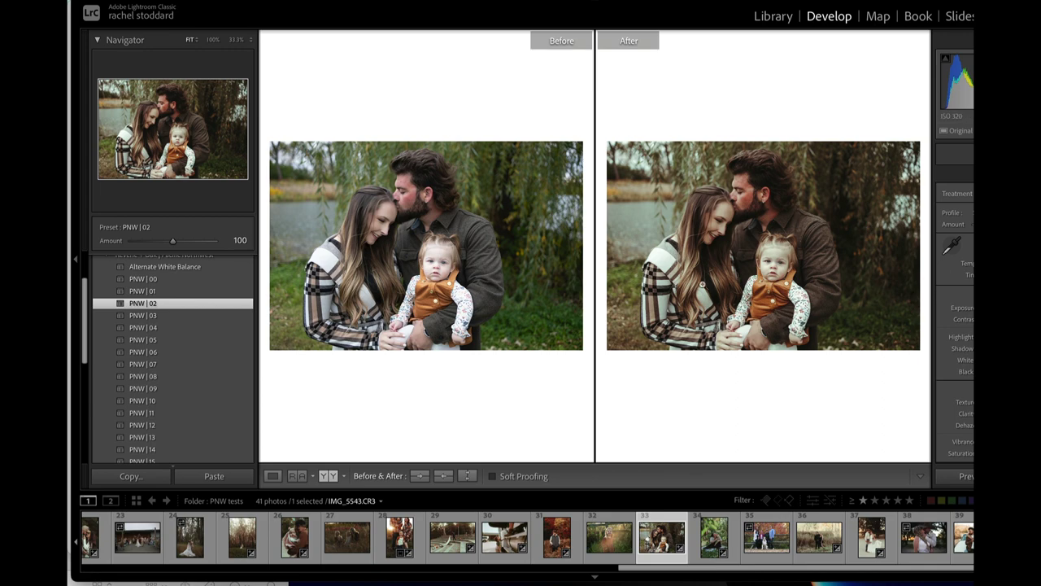
click(725, 216)
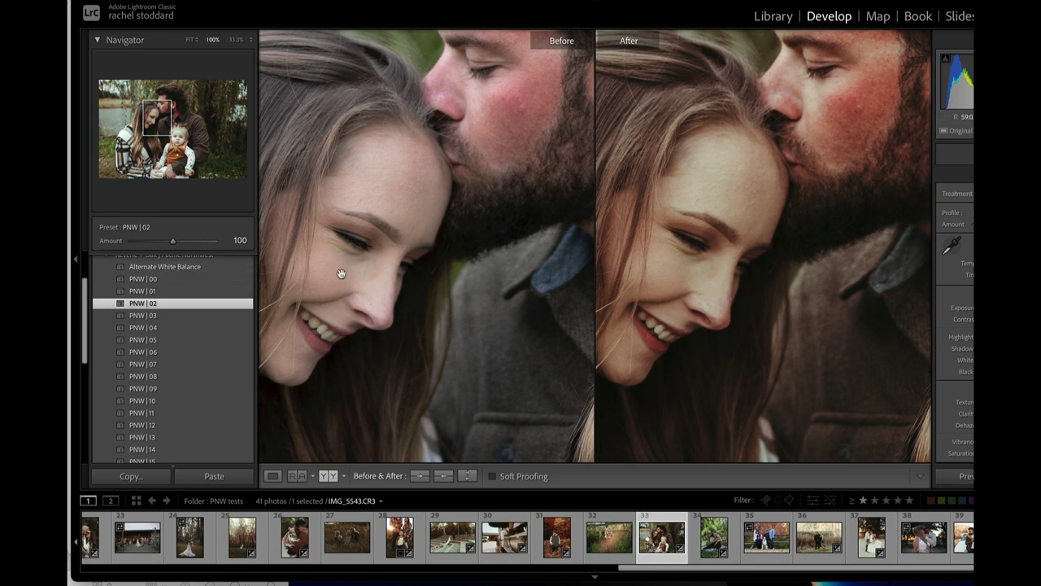
click(679, 323)
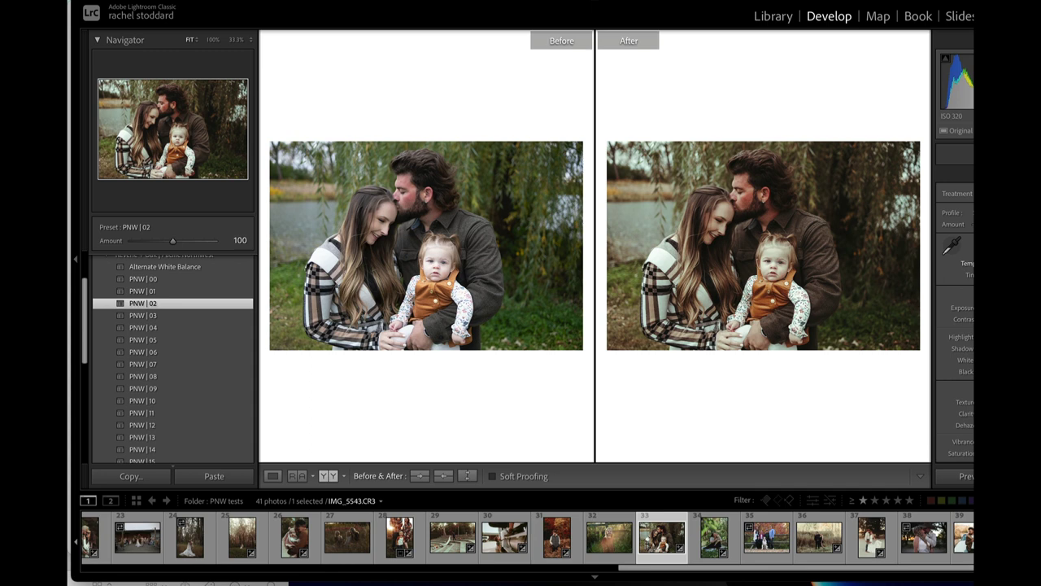
Step: Inspect the man's, woman's and toddler's faces before and after at 100% zoom, then fit the photo in view
click(755, 193)
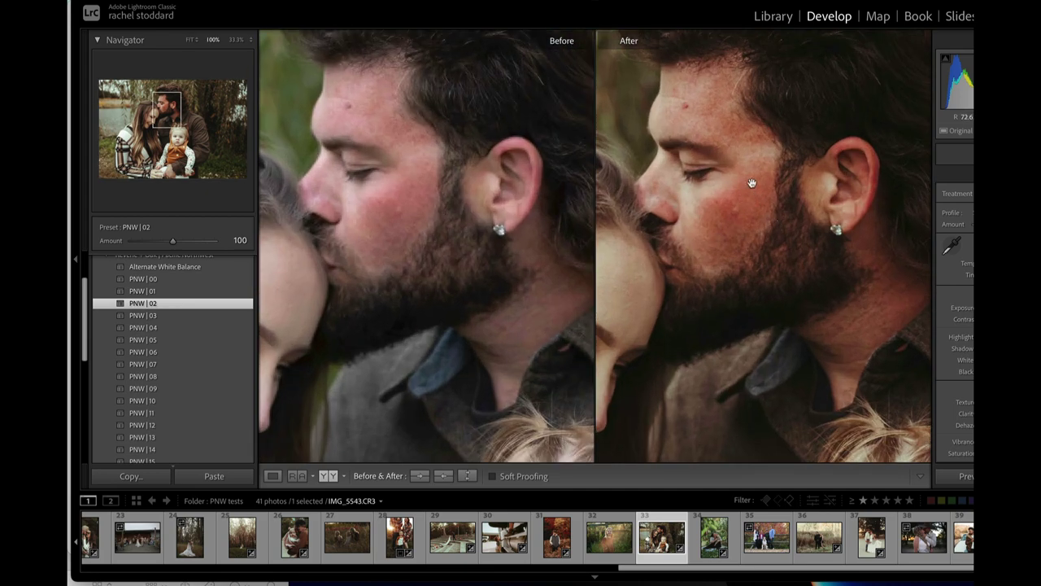
drag(727, 214, 834, 253)
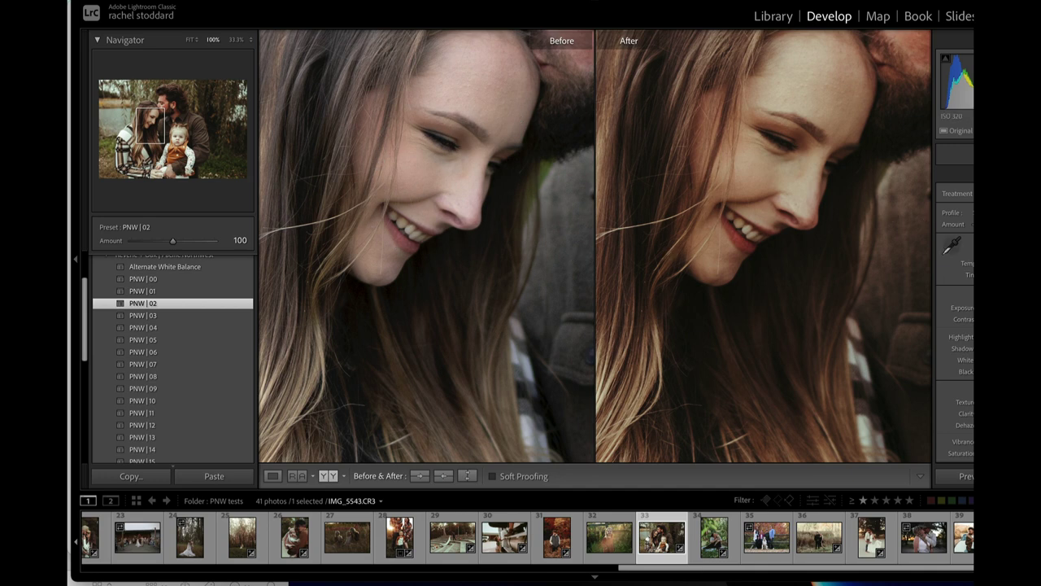
click(858, 249)
click(778, 272)
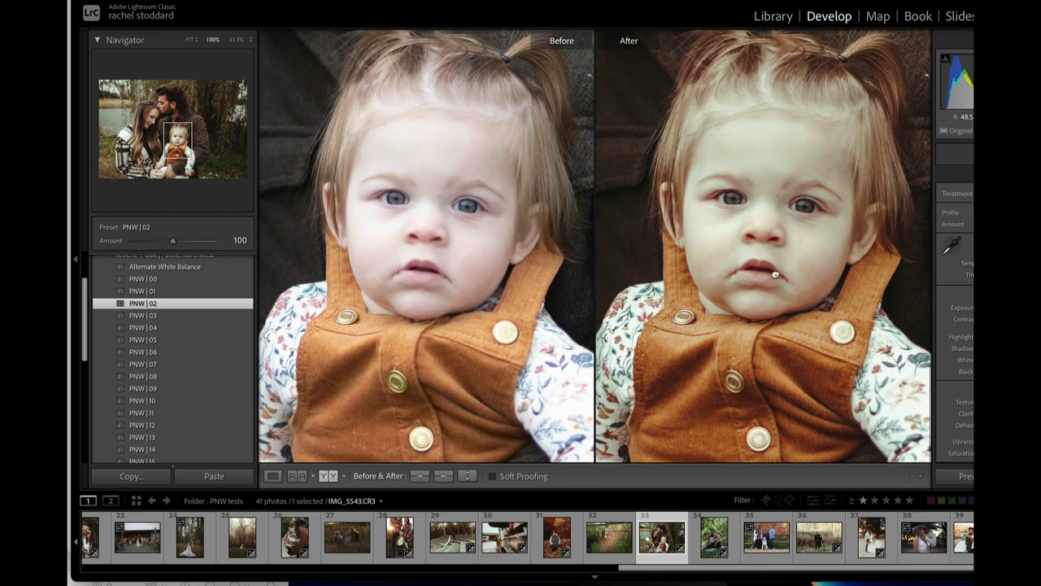
click(801, 277)
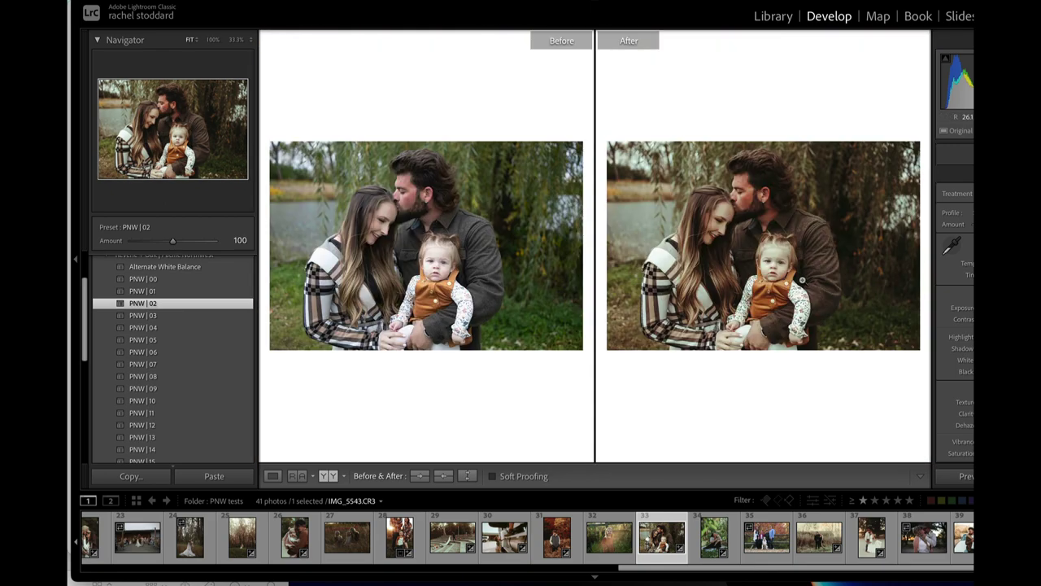
Step: Add a radial gradient mask around the toddler's face, check its mask component, and finish masking
key(shift+m)
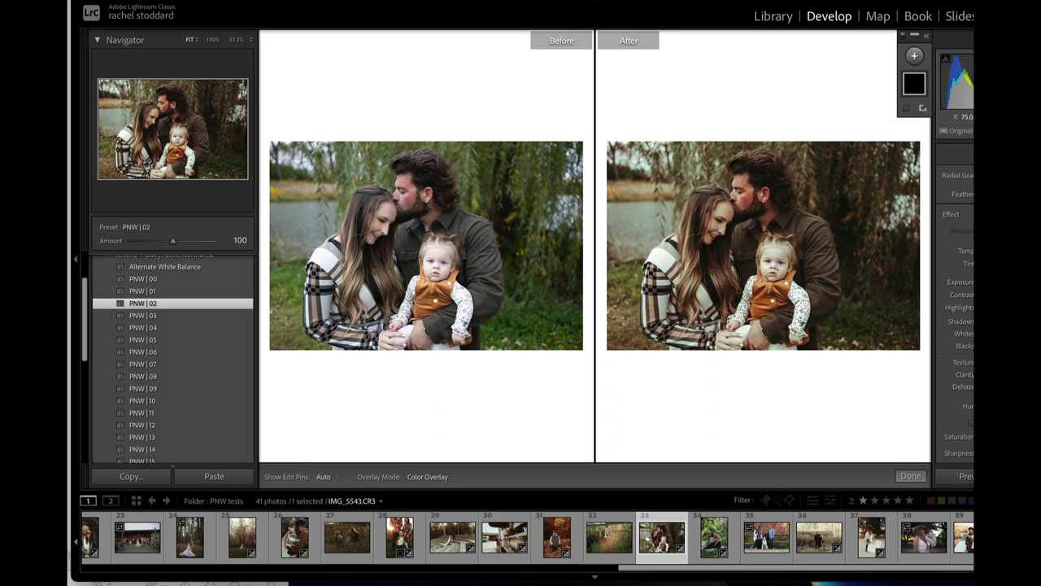
mouse_move(778, 269)
mouse_down()
mouse_move(803, 302)
mouse_move(781, 272)
mouse_move(807, 263)
mouse_up()
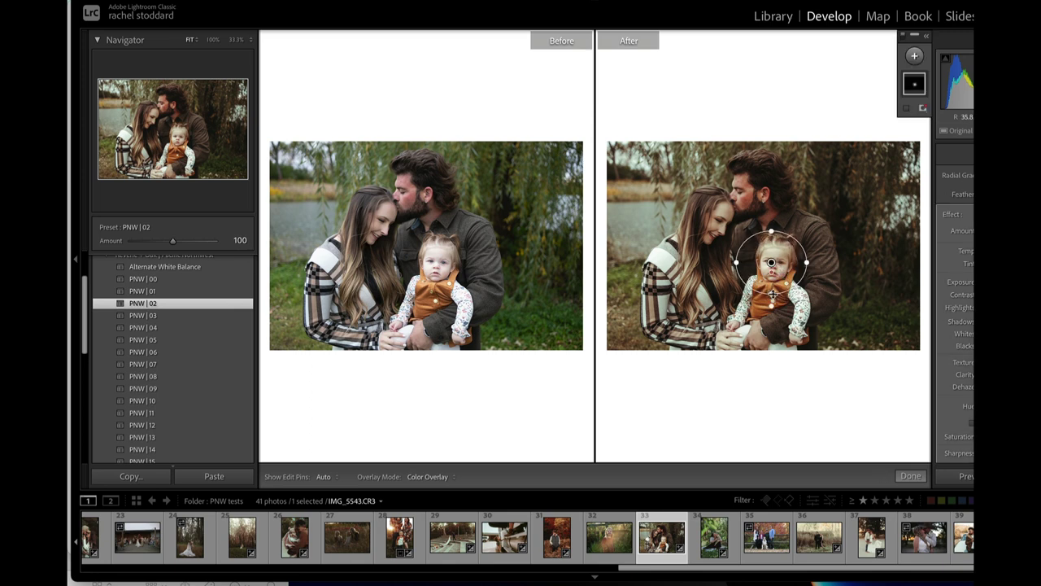
drag(773, 294, 773, 294)
click(913, 87)
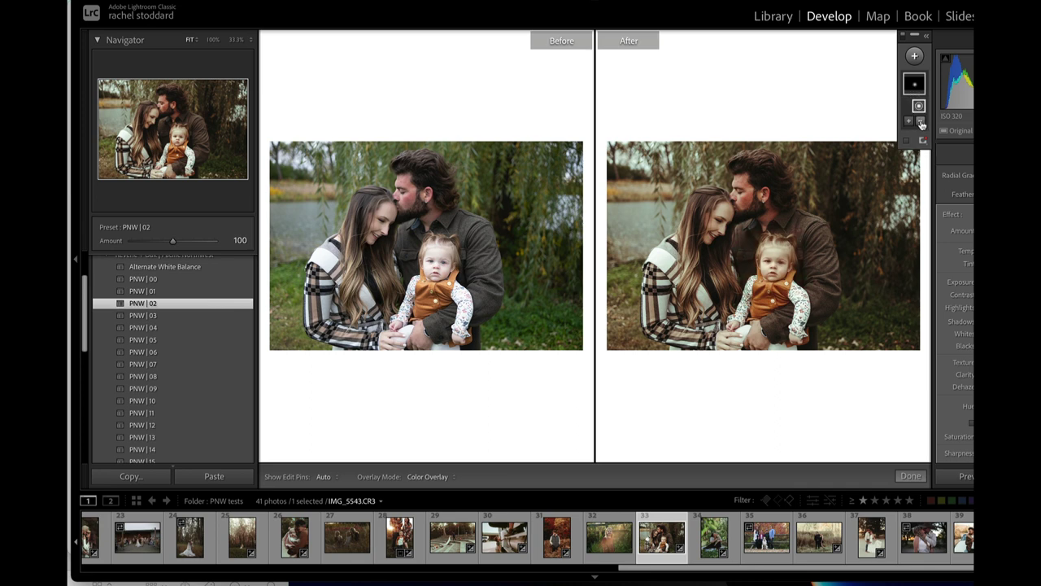
click(921, 122)
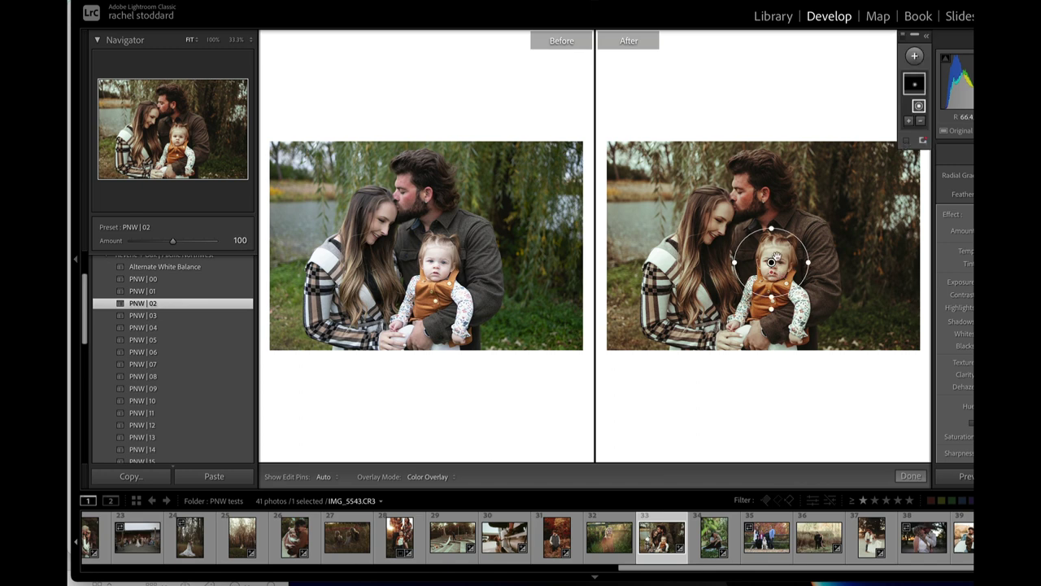
click(773, 261)
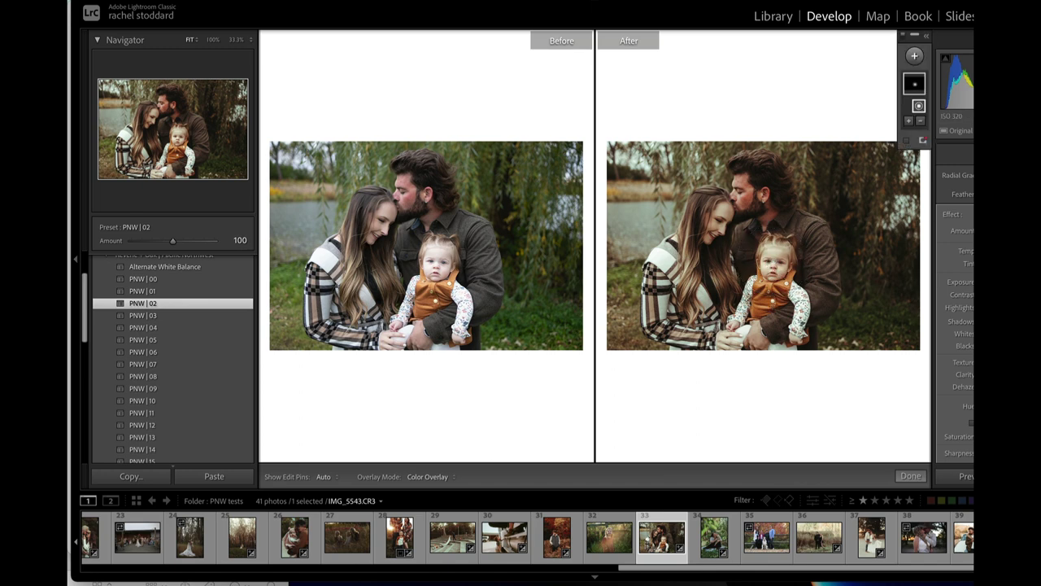
click(910, 476)
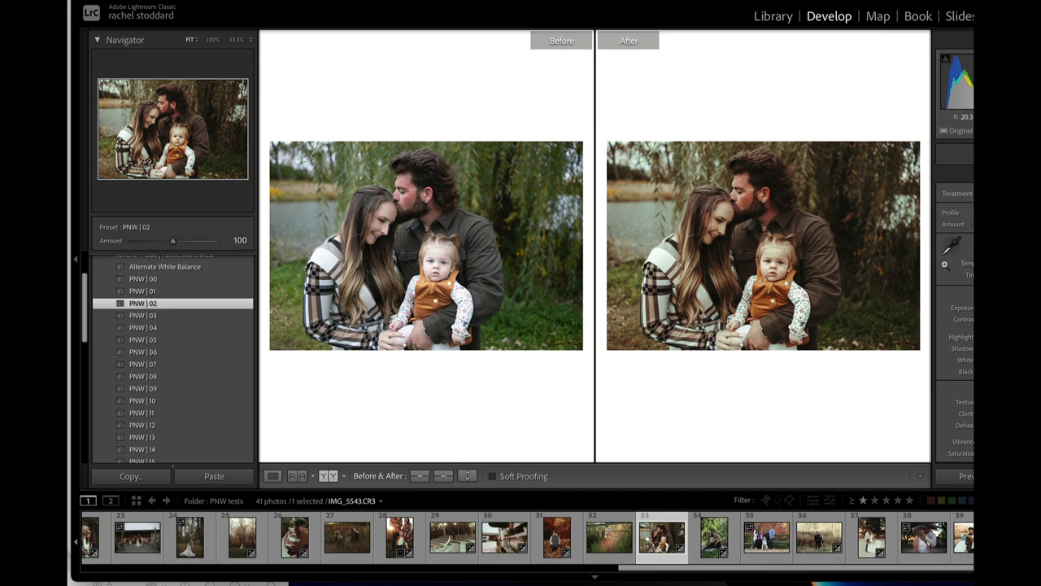
Step: Apply the PNW | 13 preset to the family photo, close the reopened masking tool, and go through its basic adjustments
key(shift+w)
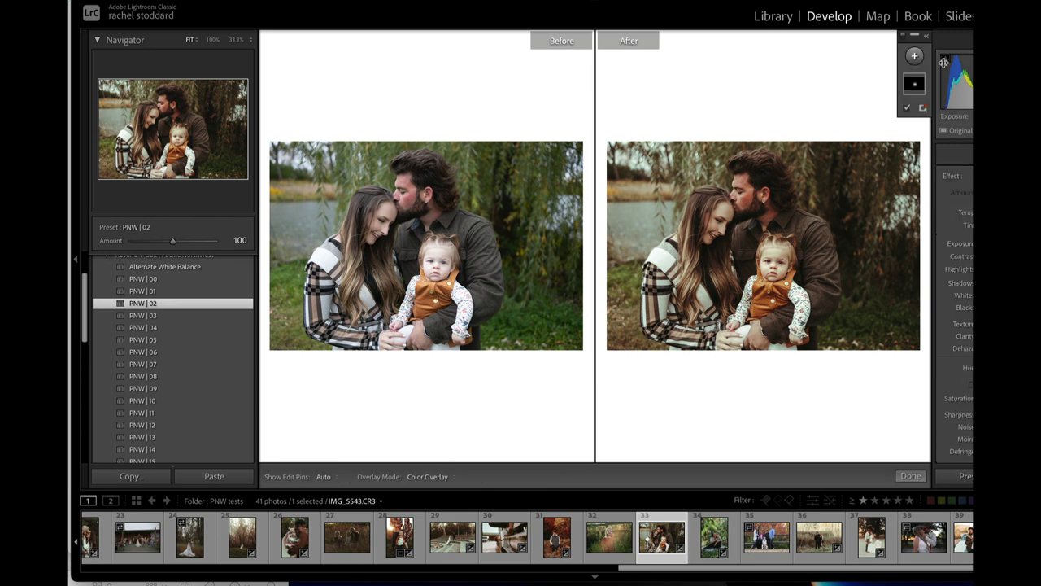
scroll(204, 454, down, 4)
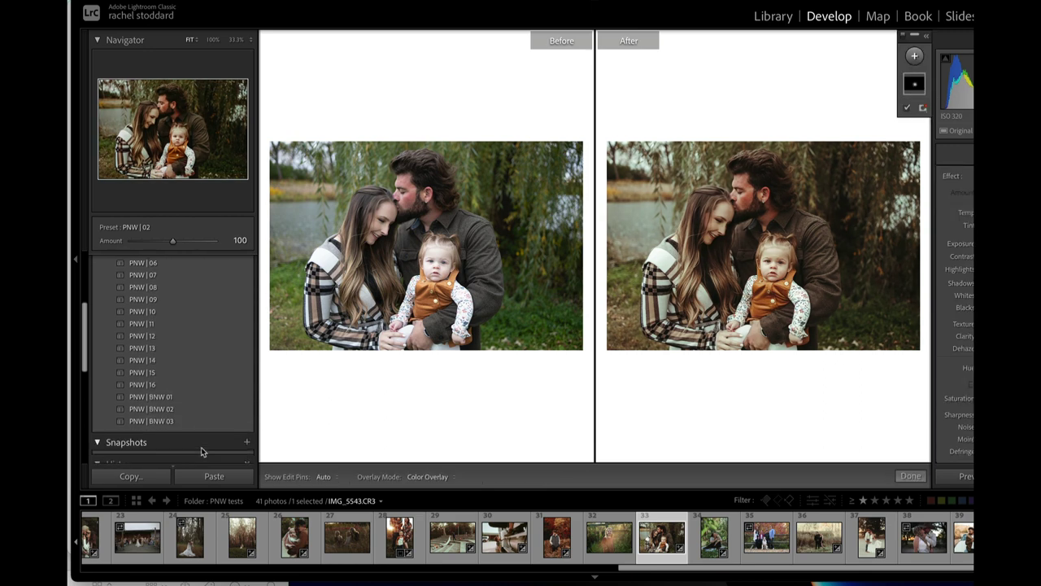
click(147, 348)
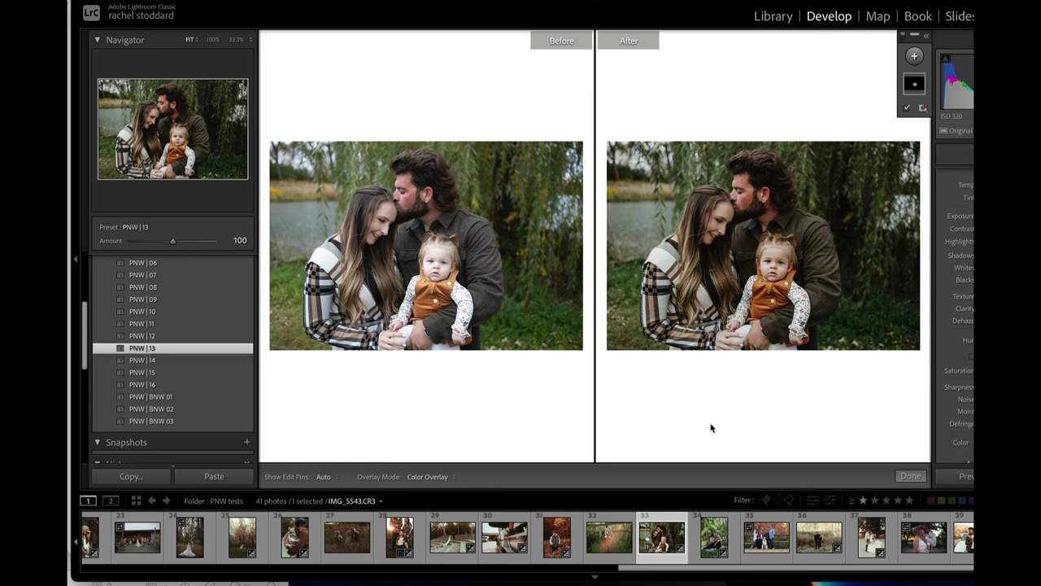
click(911, 476)
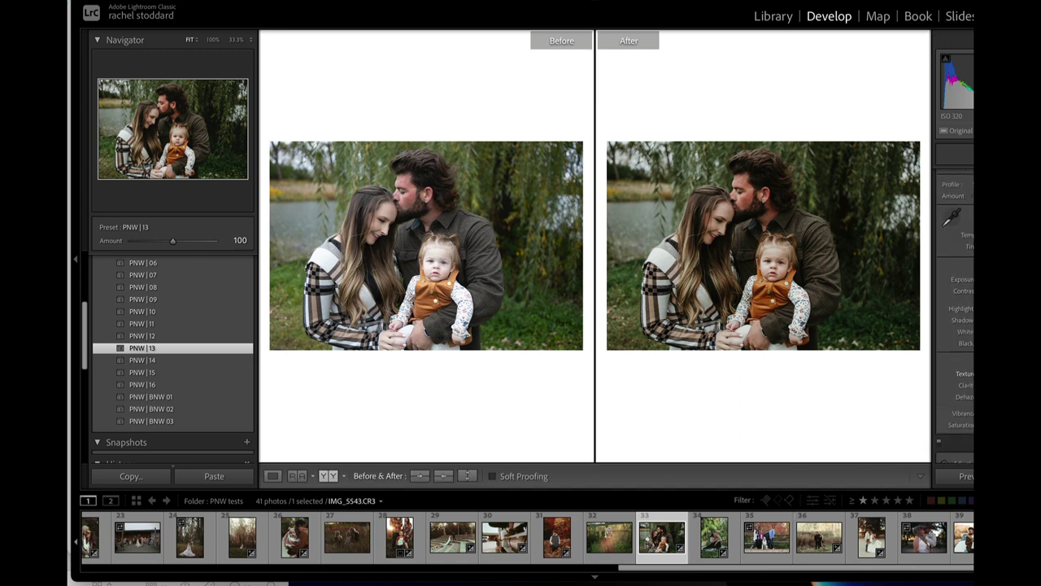
scroll(954, 373, down, 4)
scroll(955, 373, up, 5)
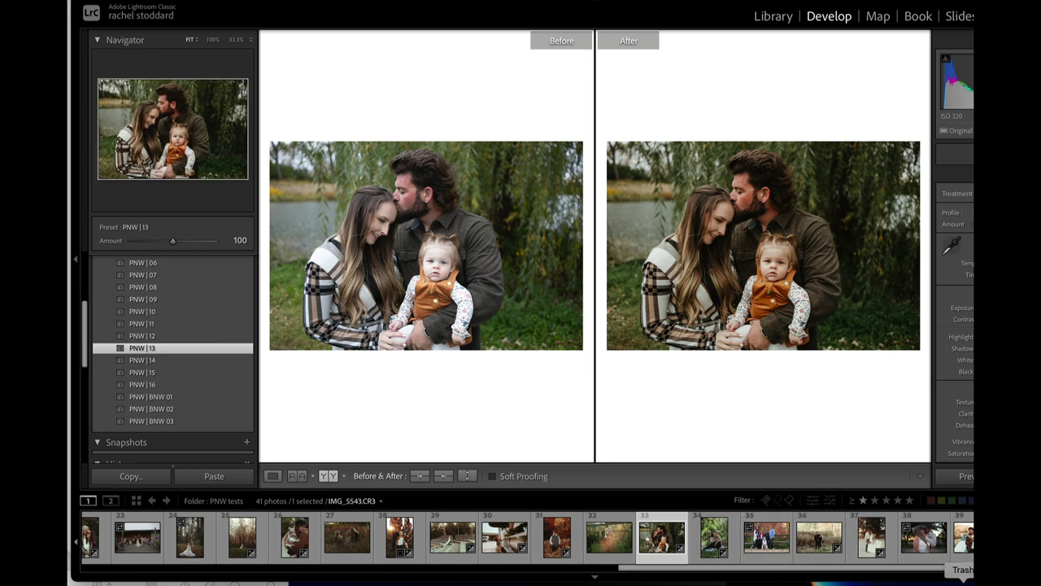
Step: Open the dark cornfield portrait DD3A9257.CR2 and show it in single-photo view
scroll(521, 536, left, 1)
scroll(529, 537, left, 10)
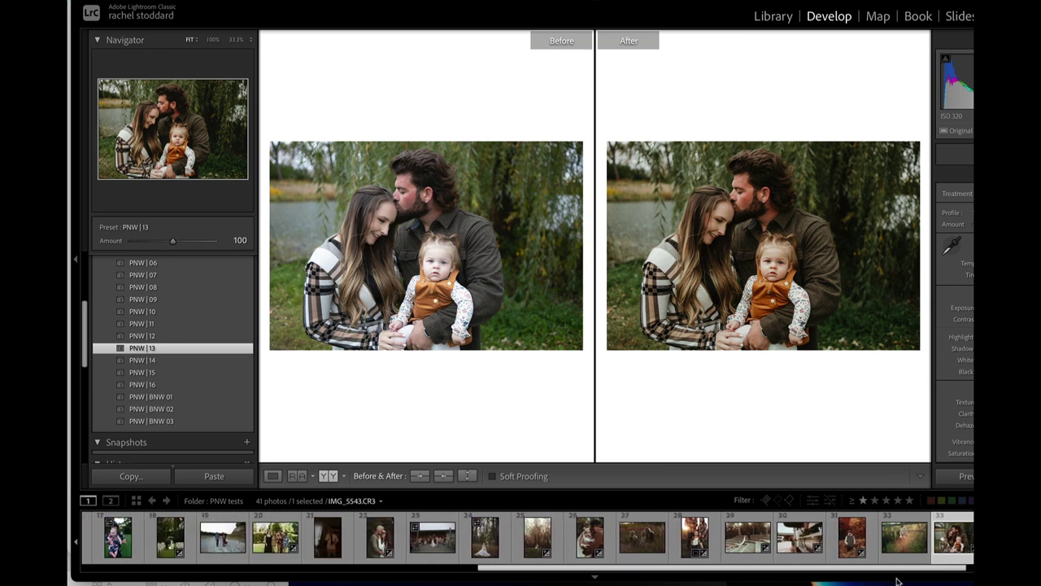
scroll(507, 537, left, 3)
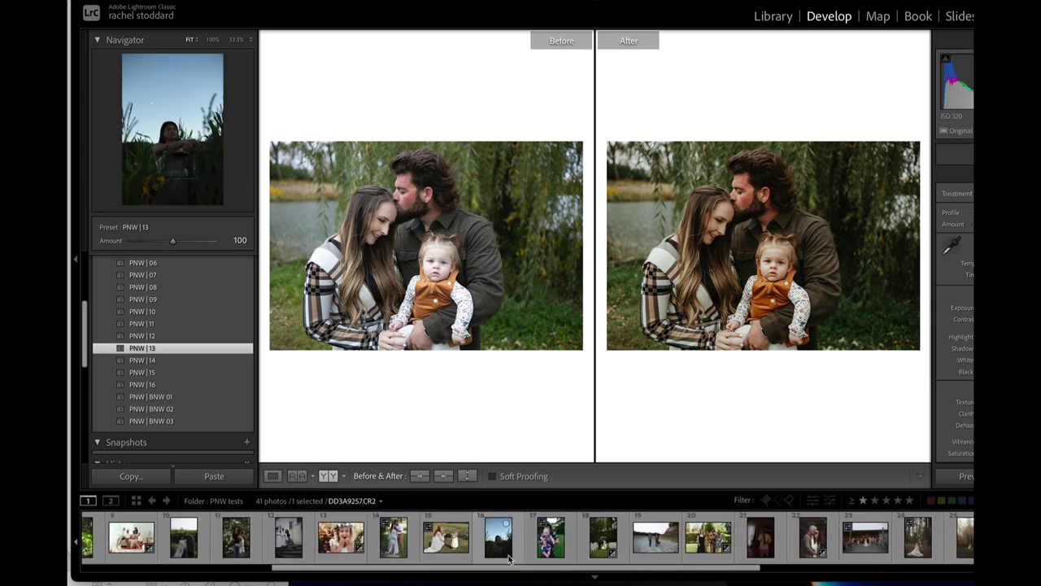
click(499, 546)
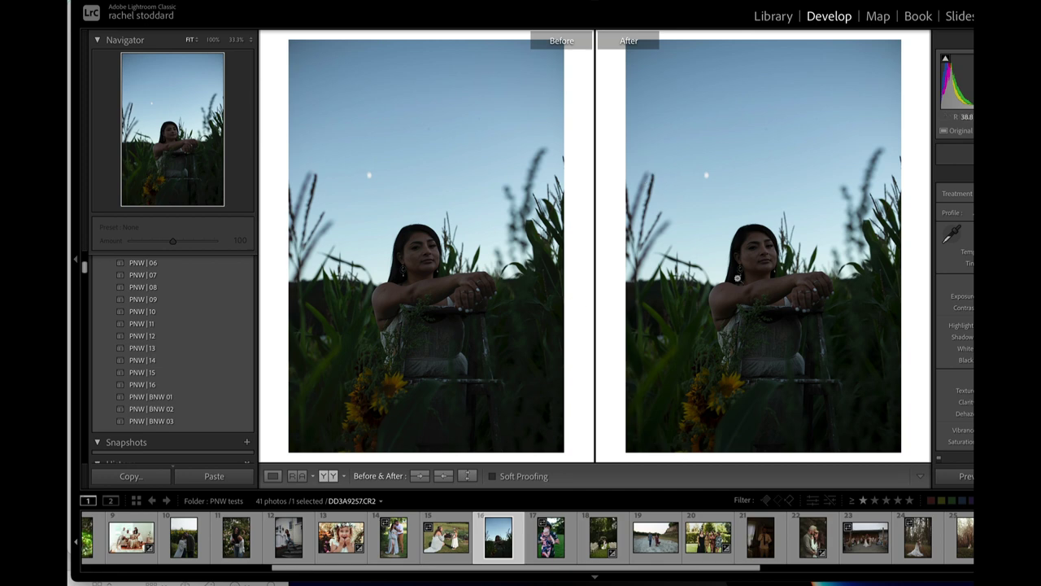
click(272, 476)
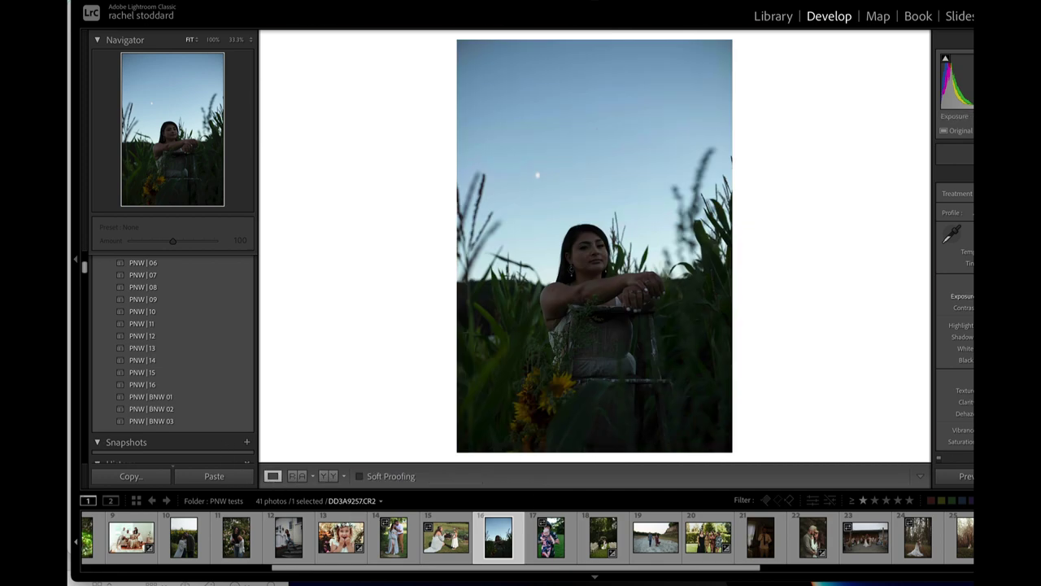
Step: Raise the exposure of the dark cornfield portrait in three small increments
key(Up)
key(Up)
key(Up)
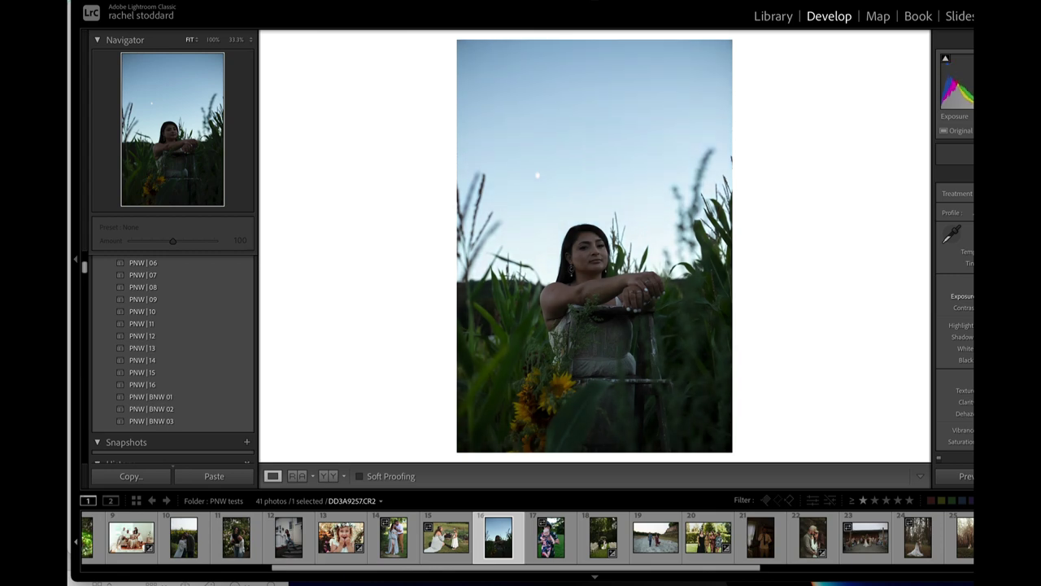
Step: Compare the Pacific Northwest presets on the cornfield portrait in before/after view, trying PNW | 09 and PNW | 13, and apply PNW | 16
scroll(237, 337, up, 3)
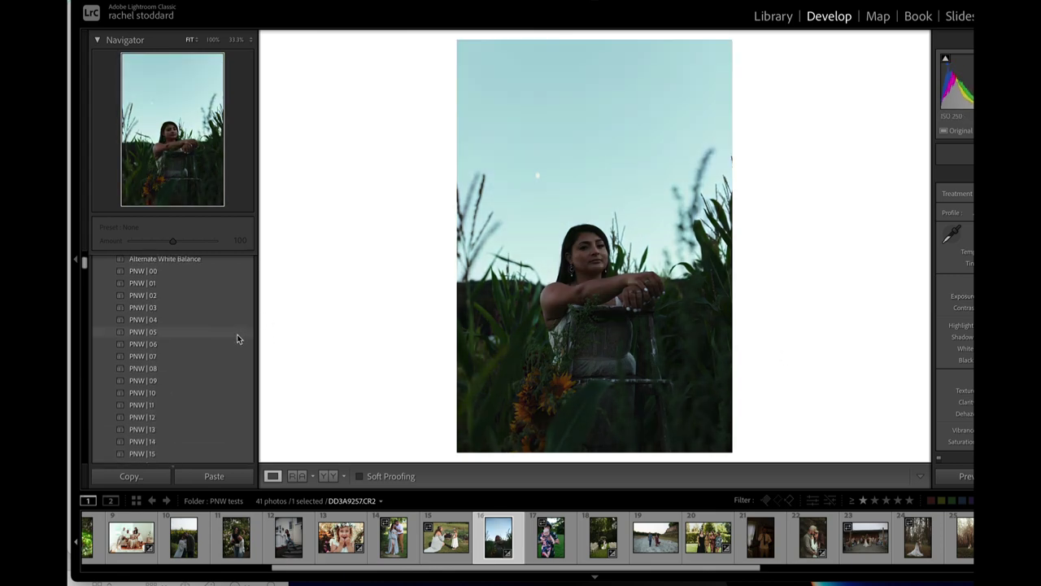
scroll(237, 334, up, 2)
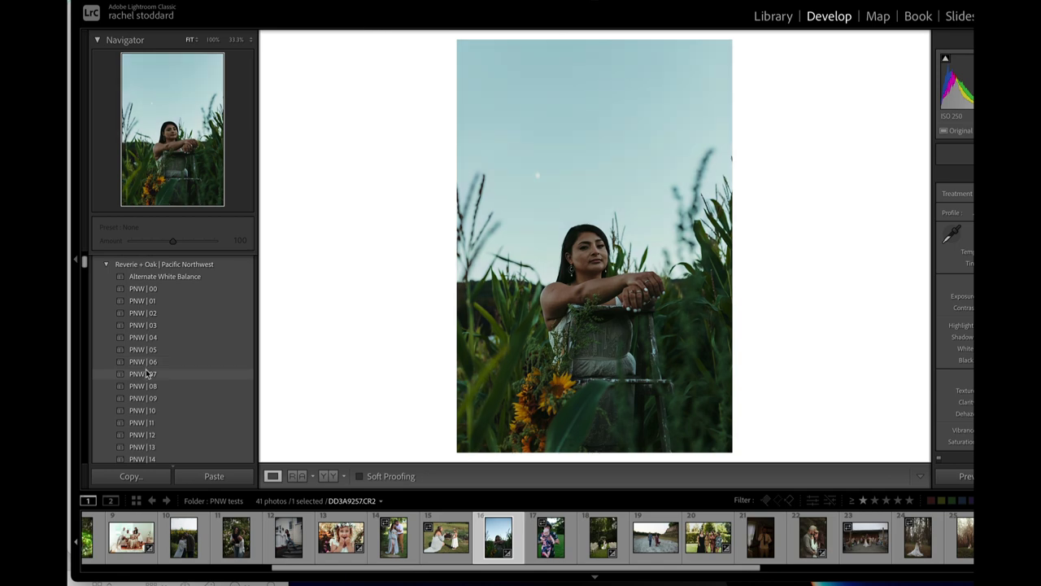
click(328, 476)
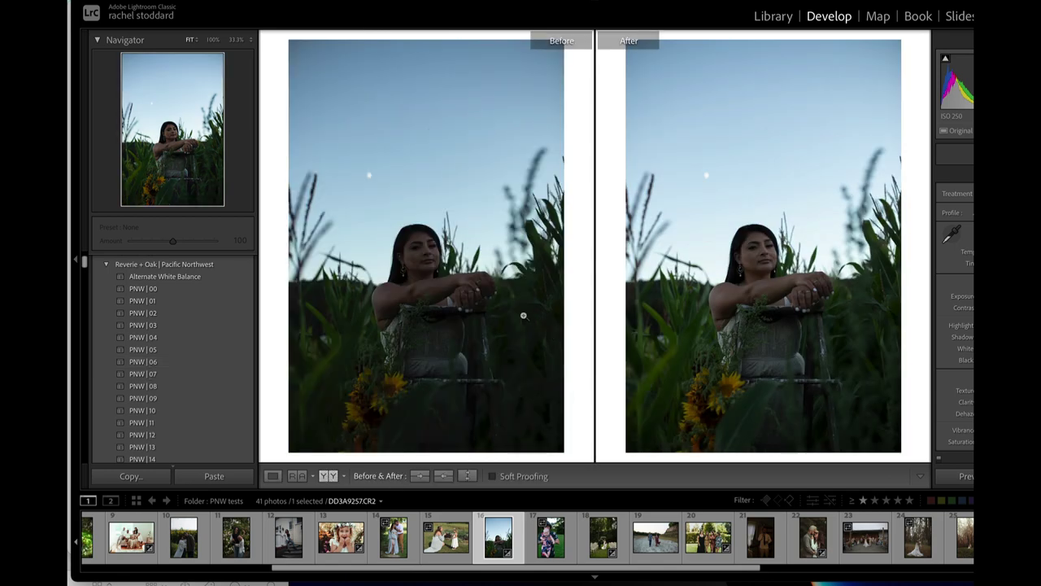
scroll(210, 369, down, 1)
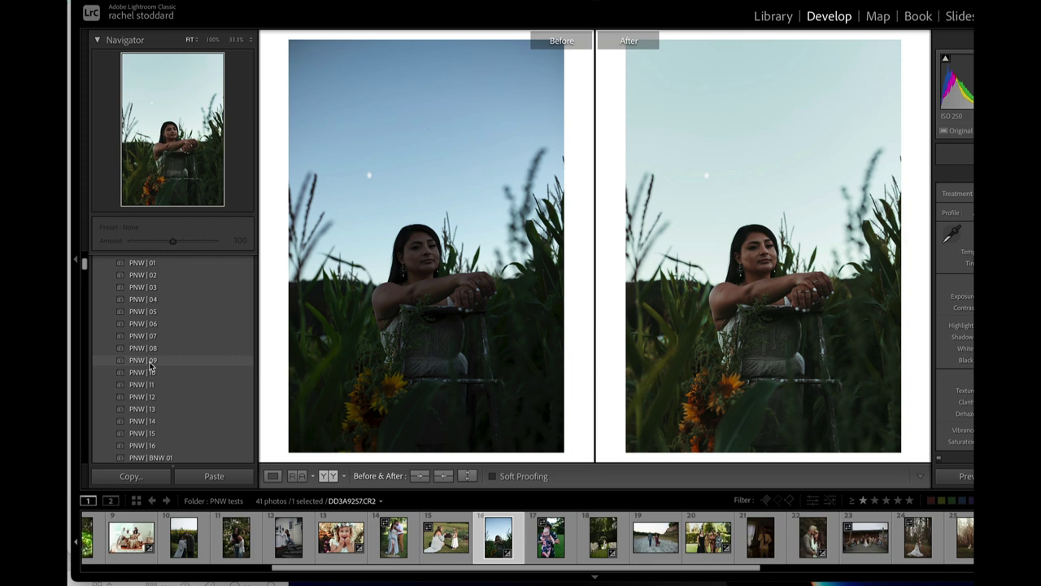
click(150, 361)
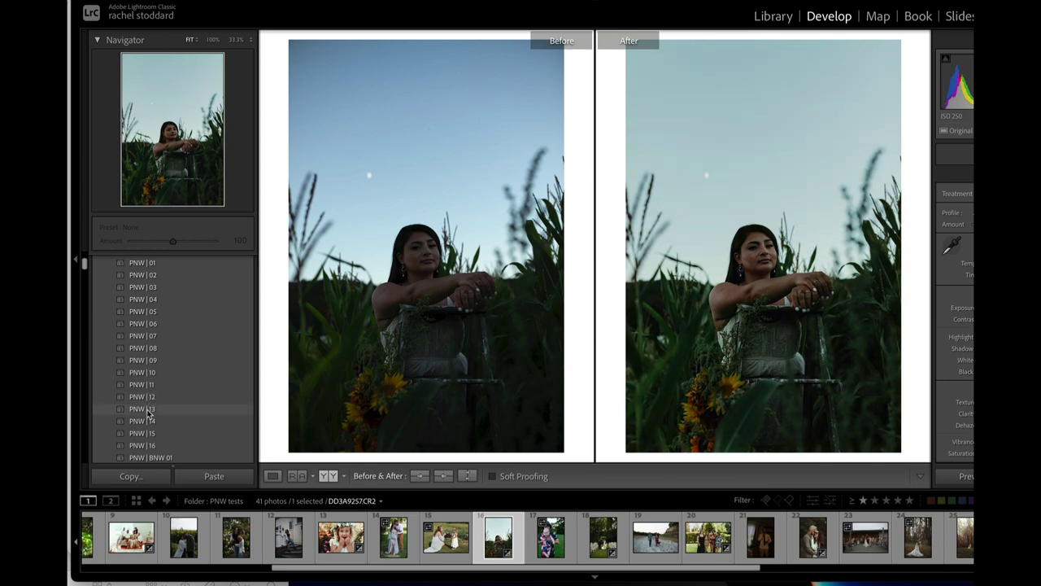
click(149, 409)
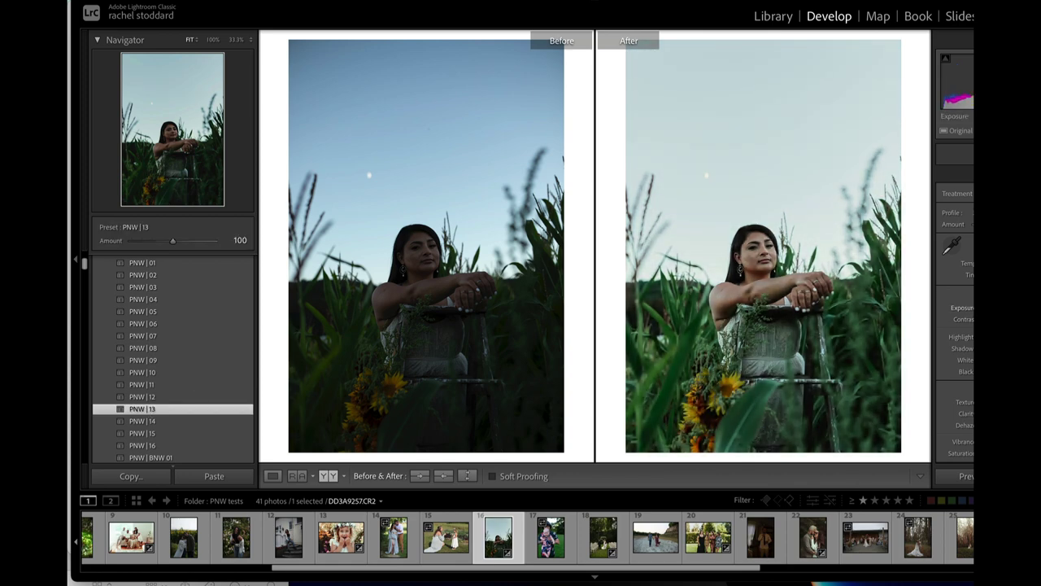
click(150, 447)
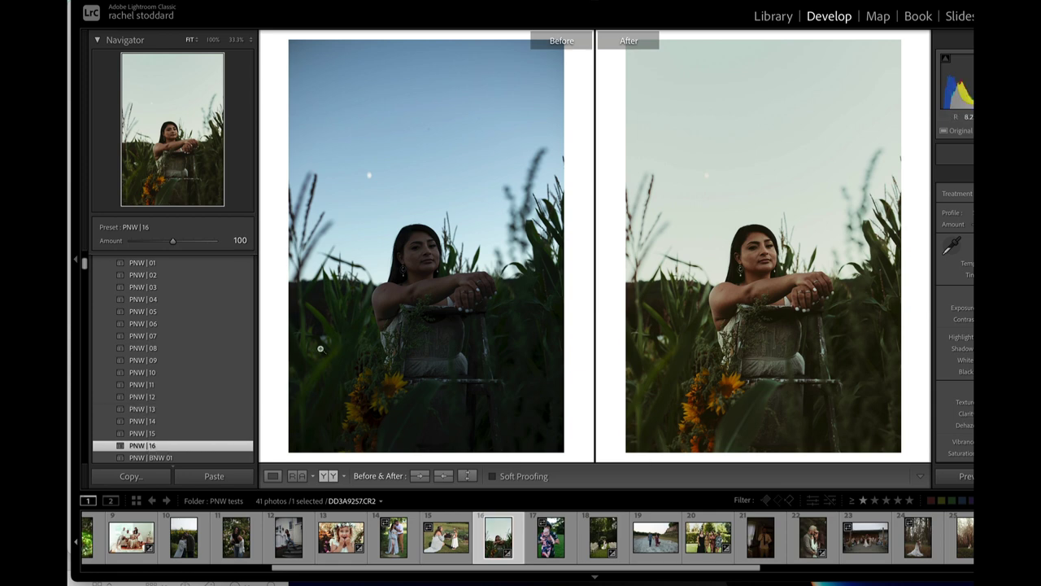
Step: On the family meadow photo 9D6A5091.jpg, raise the exposure and apply the PNW | 00 preset
scroll(159, 373, up, 3)
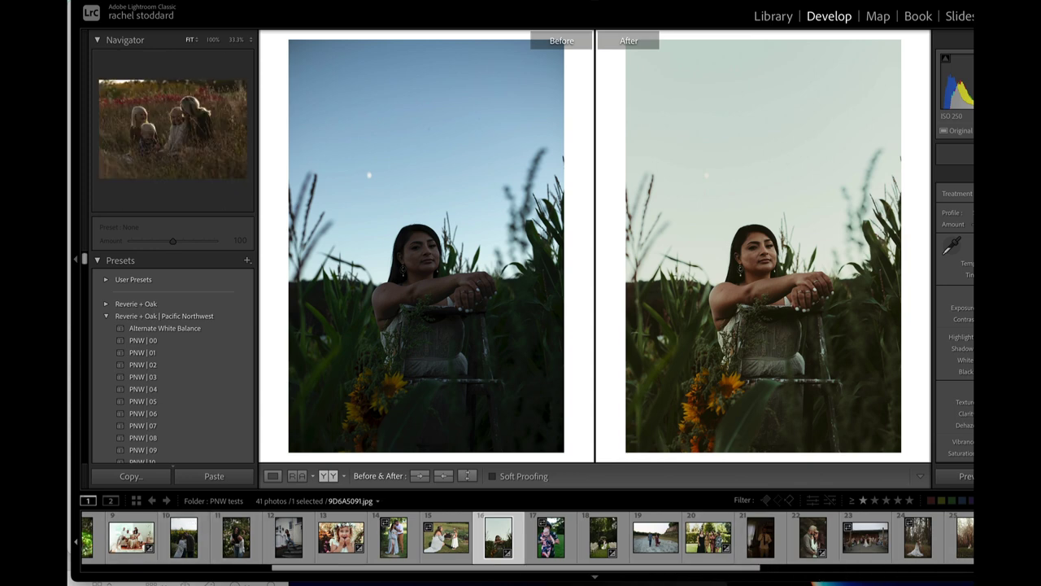
drag(339, 575, 537, 574)
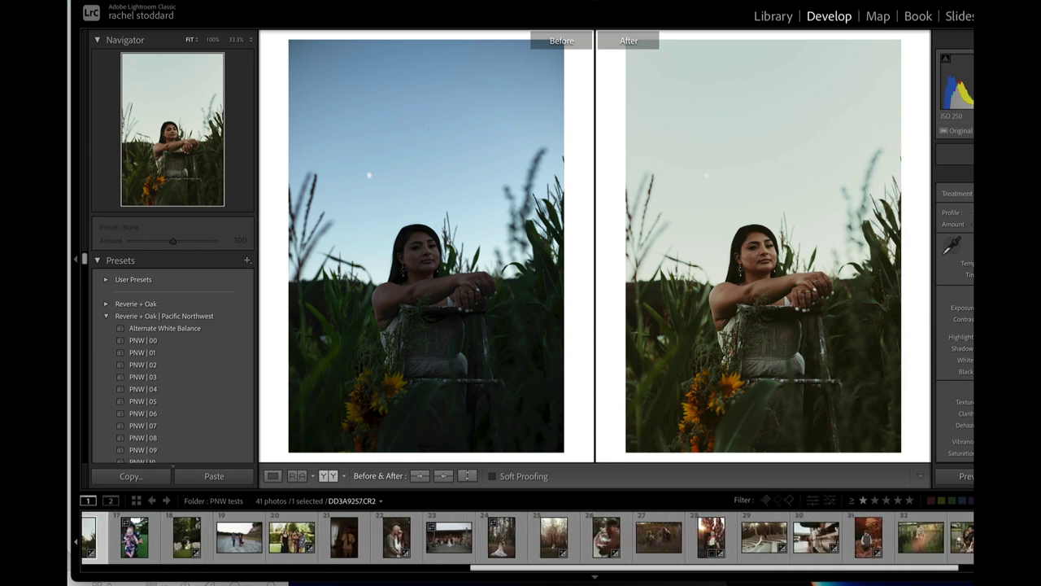
click(662, 537)
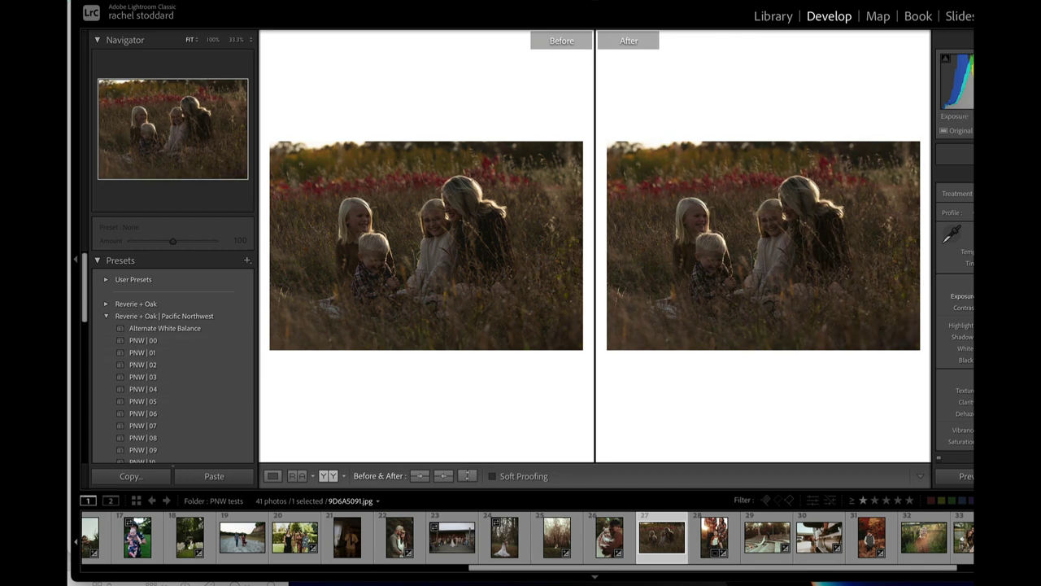
drag(1025, 296, 1035, 296)
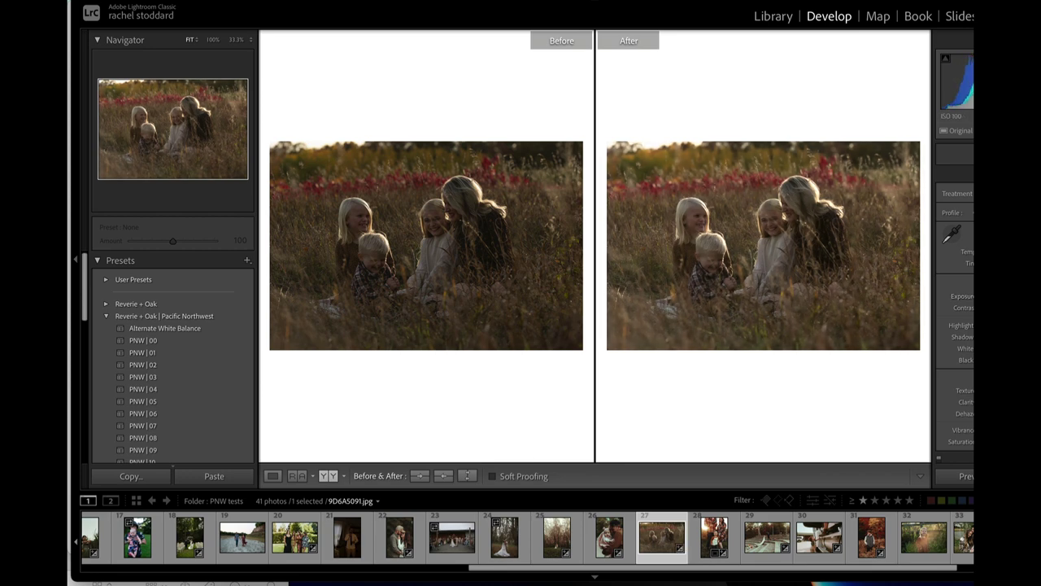
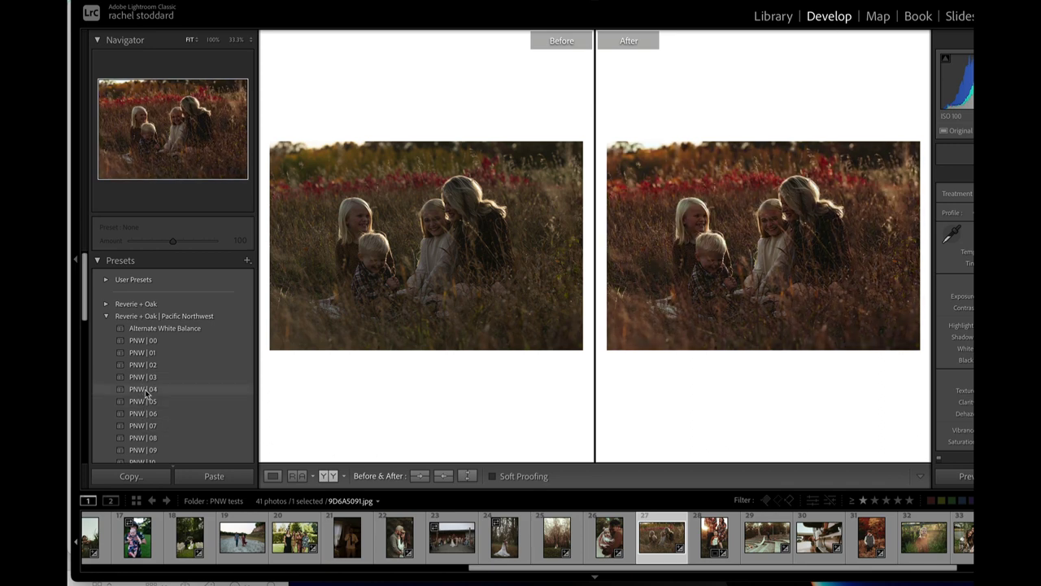
click(142, 342)
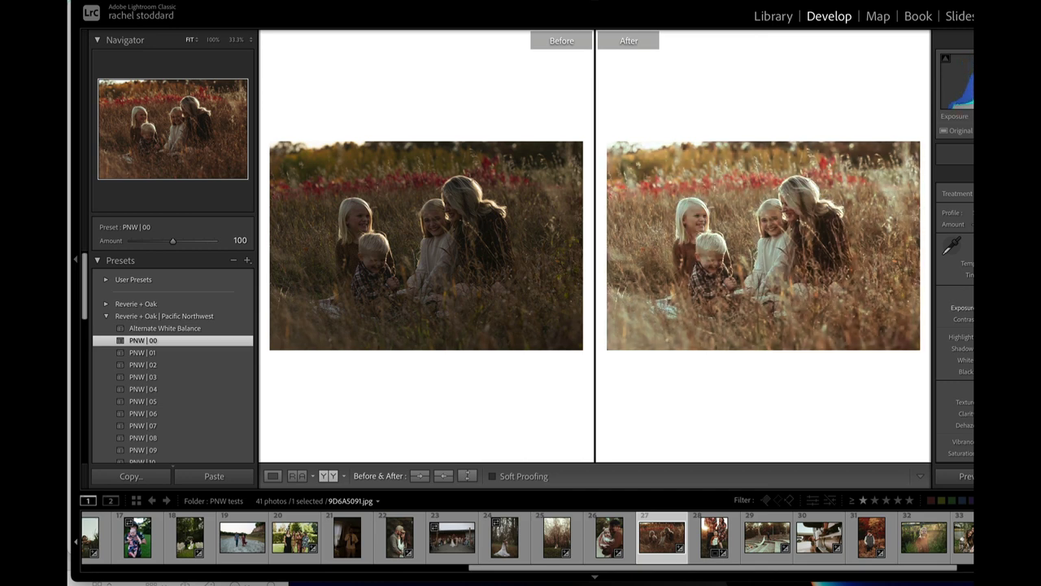
Step: Inspect the children's faces before and after at 100% zoom, and fit the whole family photo in view
click(701, 224)
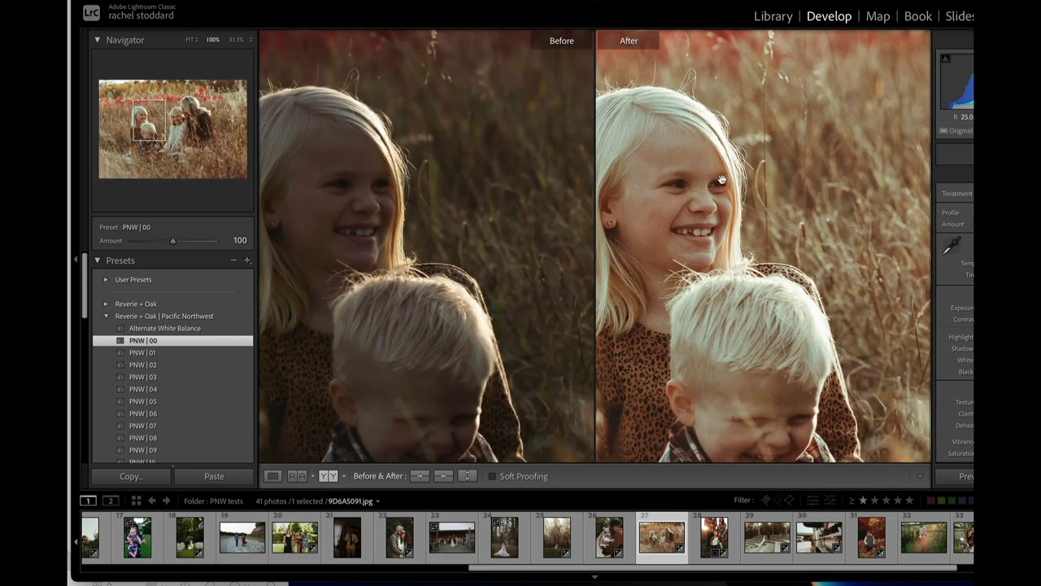
drag(626, 302, 643, 72)
drag(807, 313, 679, 400)
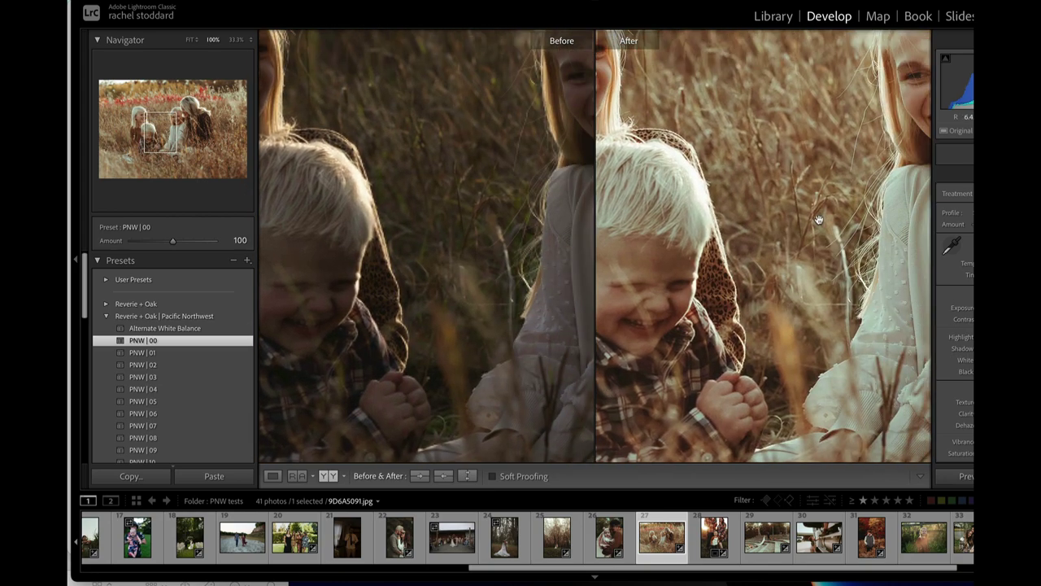
drag(818, 219, 835, 265)
mouse_move(805, 314)
mouse_down()
mouse_move(769, 334)
mouse_move(805, 302)
mouse_up()
click(820, 260)
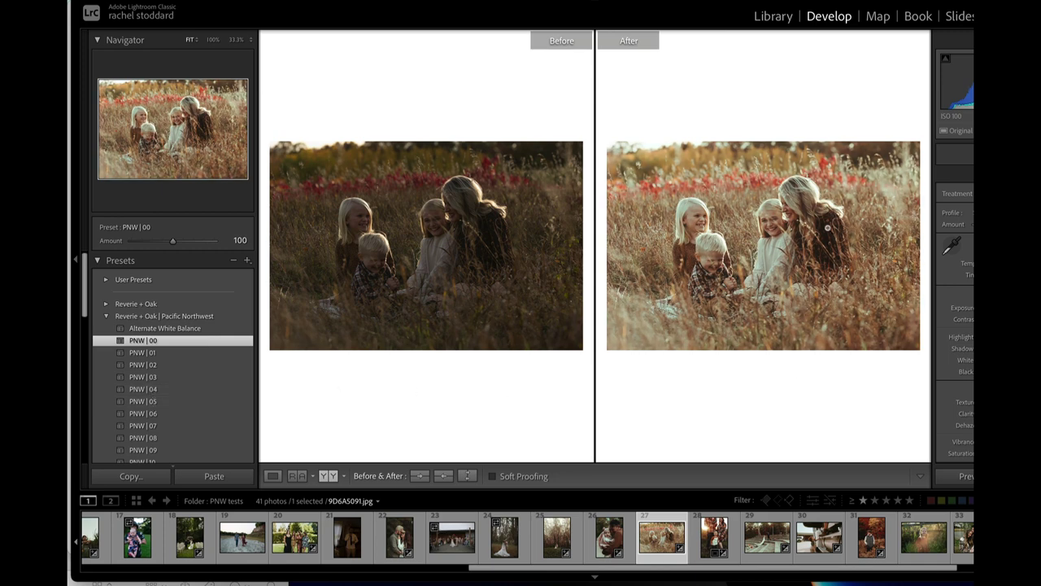
Step: Add a linear gradient mask with an A) Warm effect preset diagonally down across the family photo, finish masking, and show the single photo
key(shift+w)
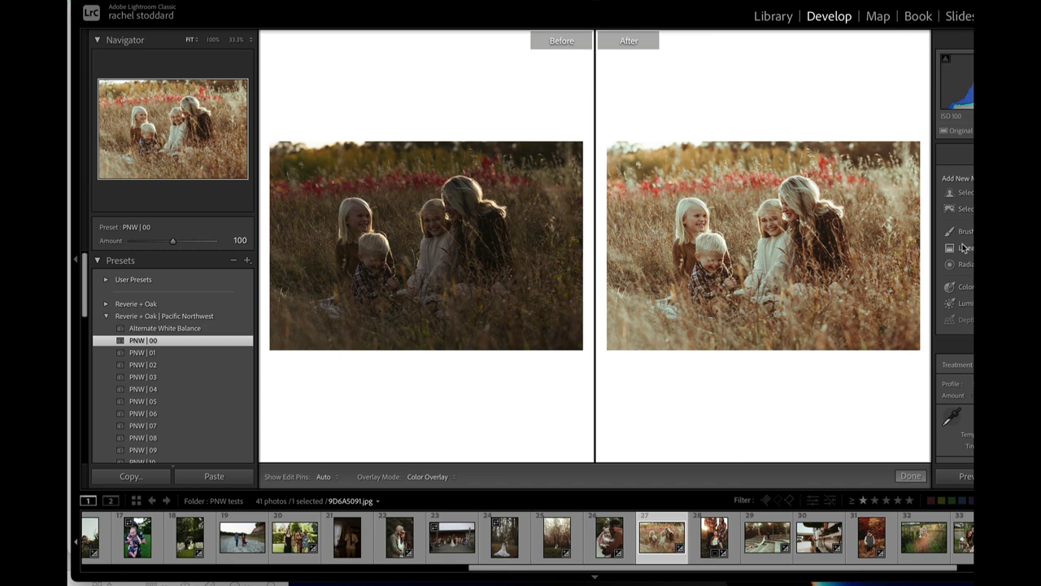
click(964, 248)
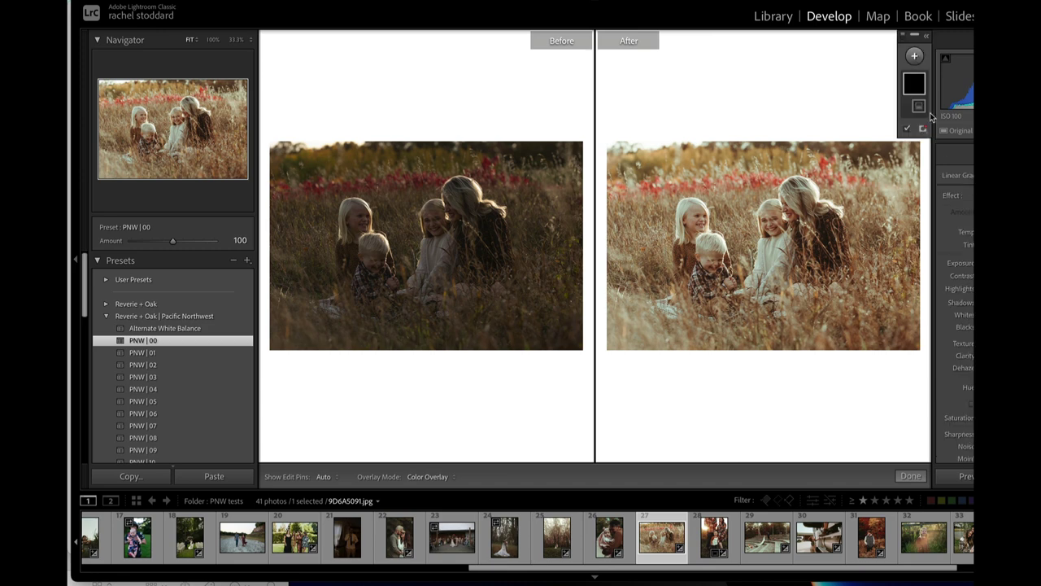
click(915, 57)
click(926, 136)
click(964, 195)
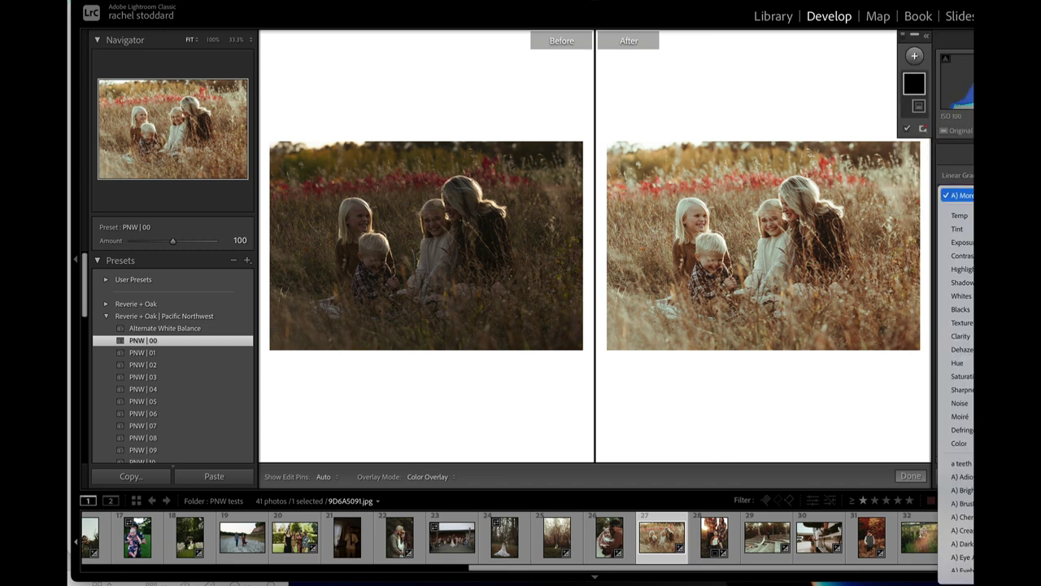
scroll(964, 419, down, 5)
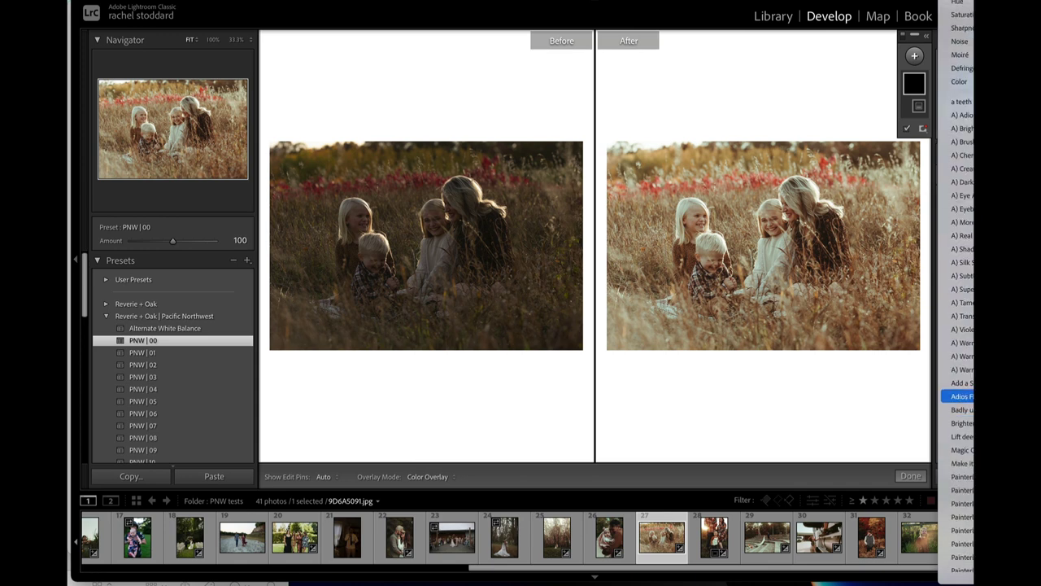
click(957, 356)
drag(664, 138, 758, 438)
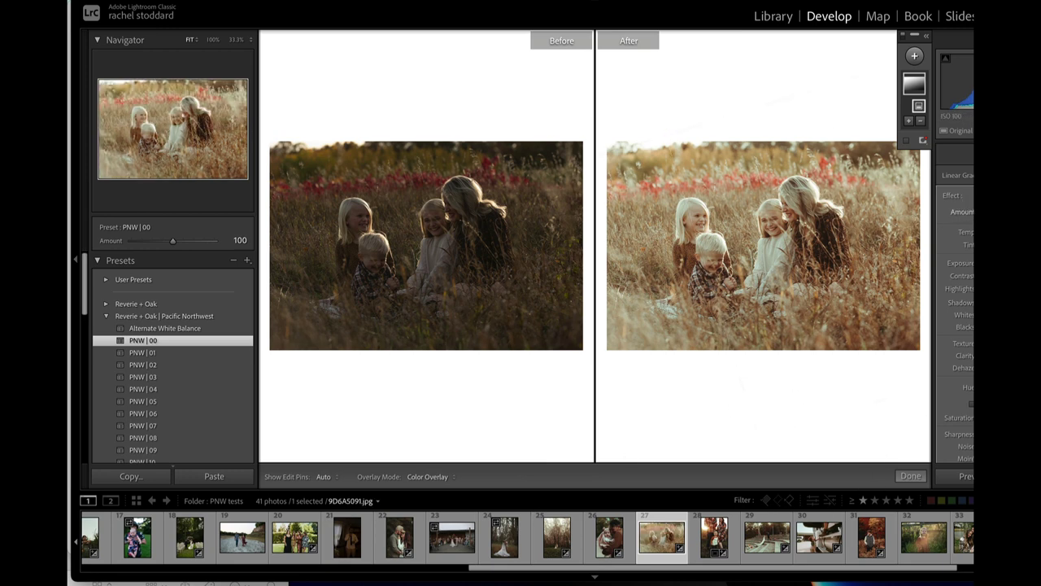
click(911, 477)
click(272, 476)
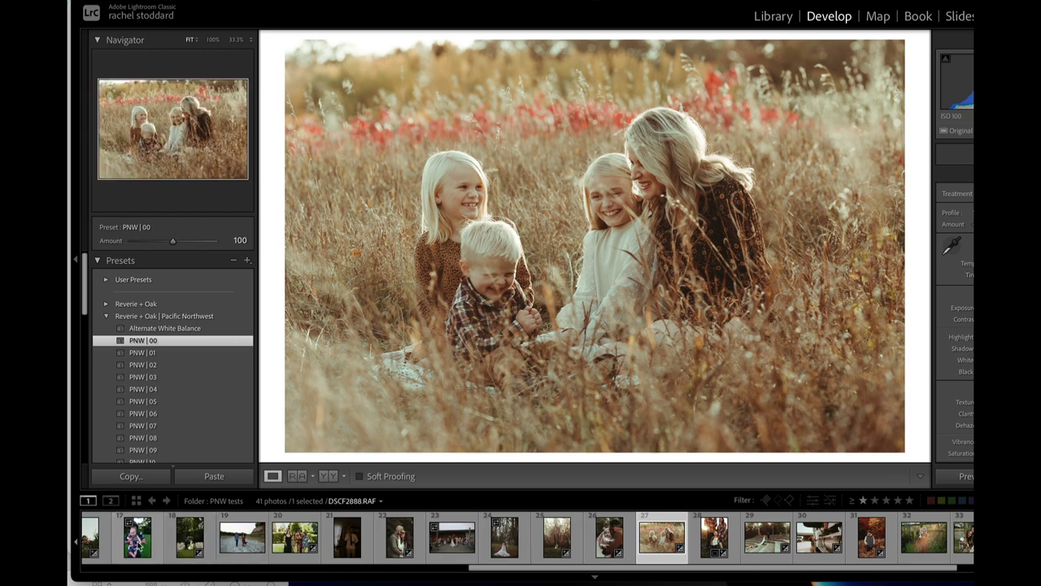
Step: Open the man-and-baby photo DSCF2888.RAF, preview the Pacific Northwest presets, try PNW | BNW 01, and apply PNW | 16
click(139, 544)
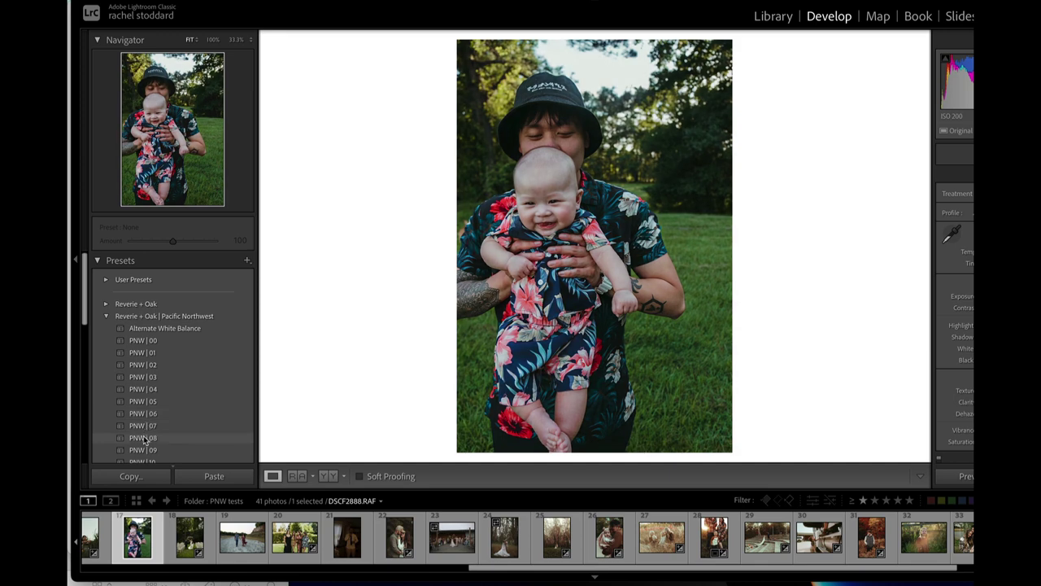
scroll(148, 401, down, 2)
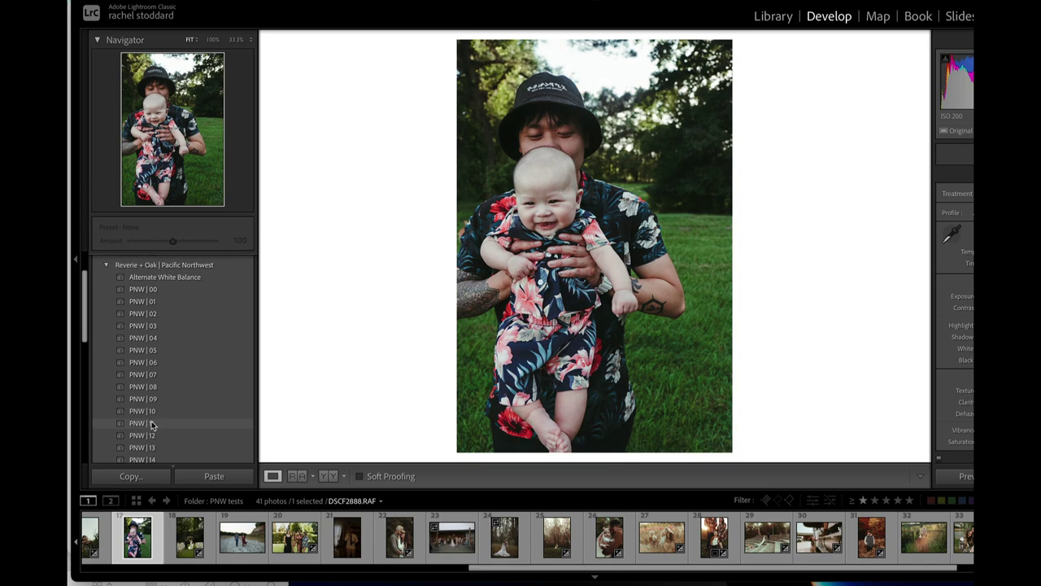
scroll(152, 423, down, 1)
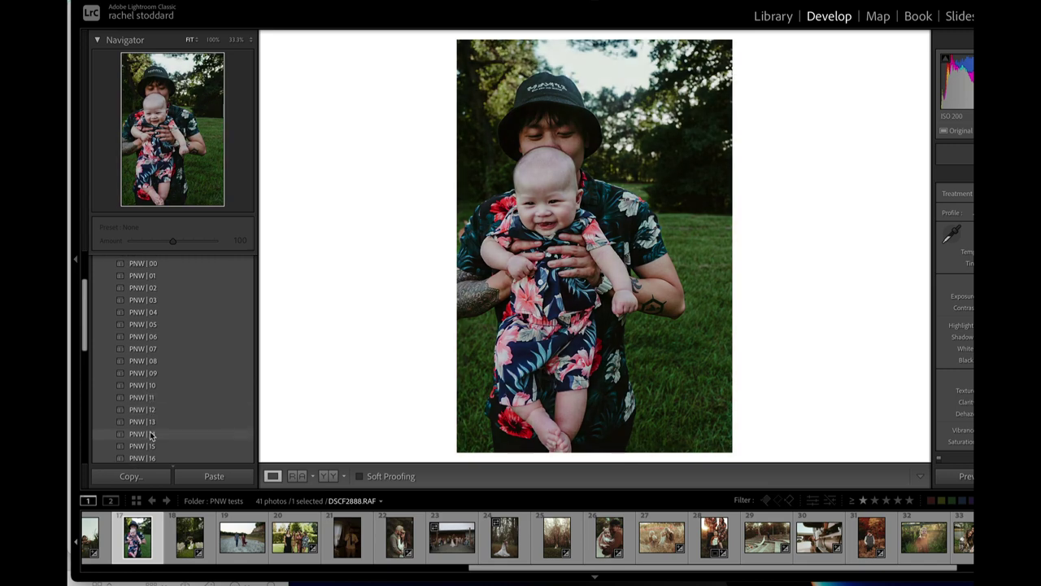
scroll(155, 413, down, 2)
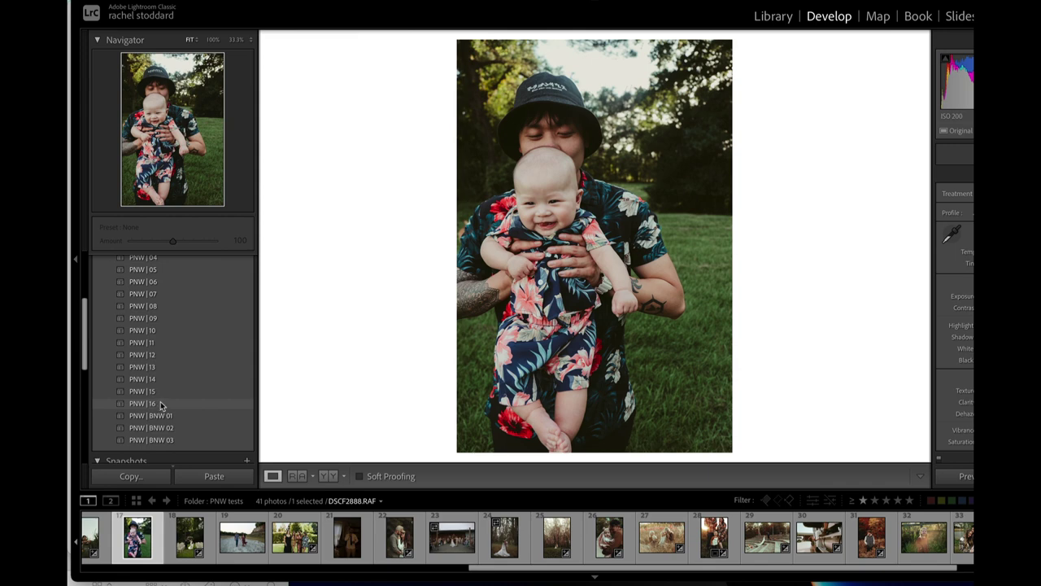
click(158, 415)
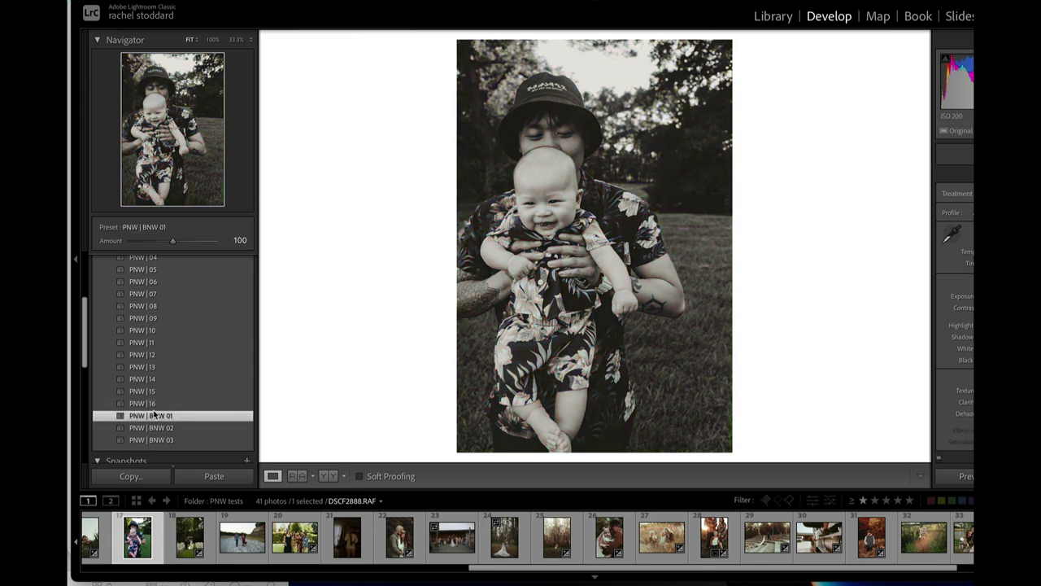
click(159, 404)
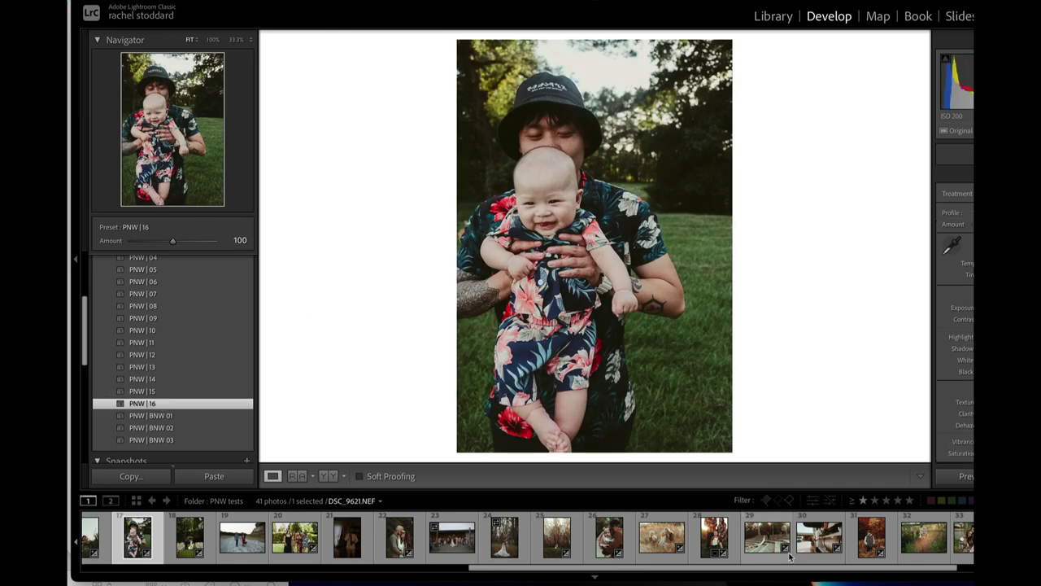
Step: In before/after view, replace the man-and-baby photo's preset with PNW | 04 and lower its exposure slightly
click(331, 478)
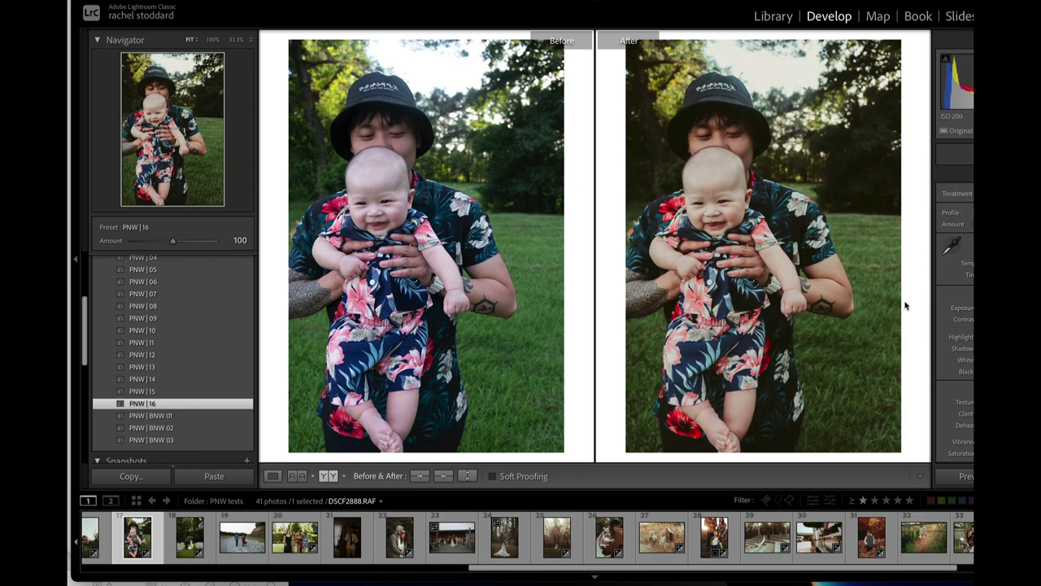
scroll(201, 406, up, 3)
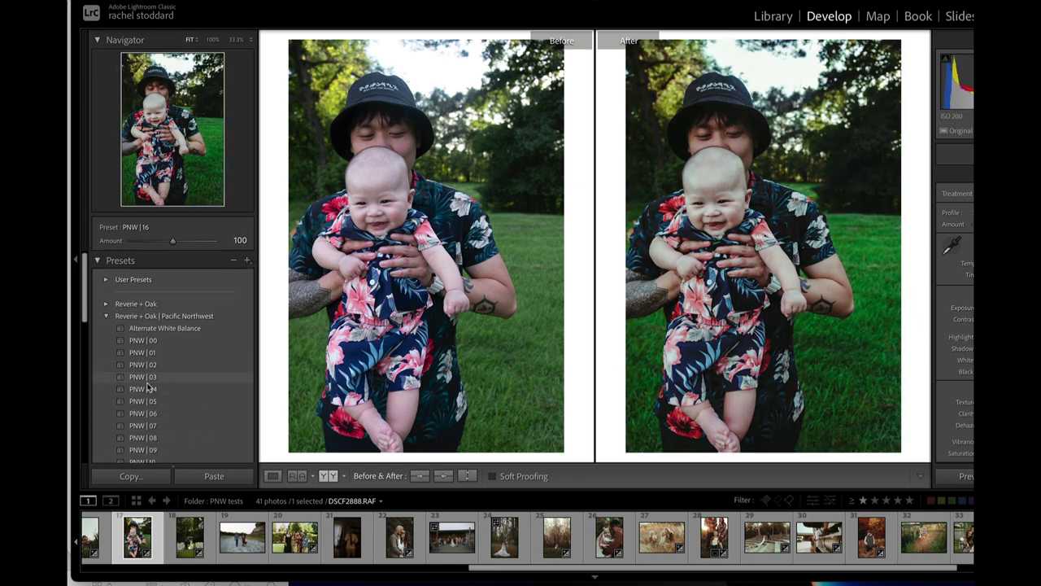
click(148, 390)
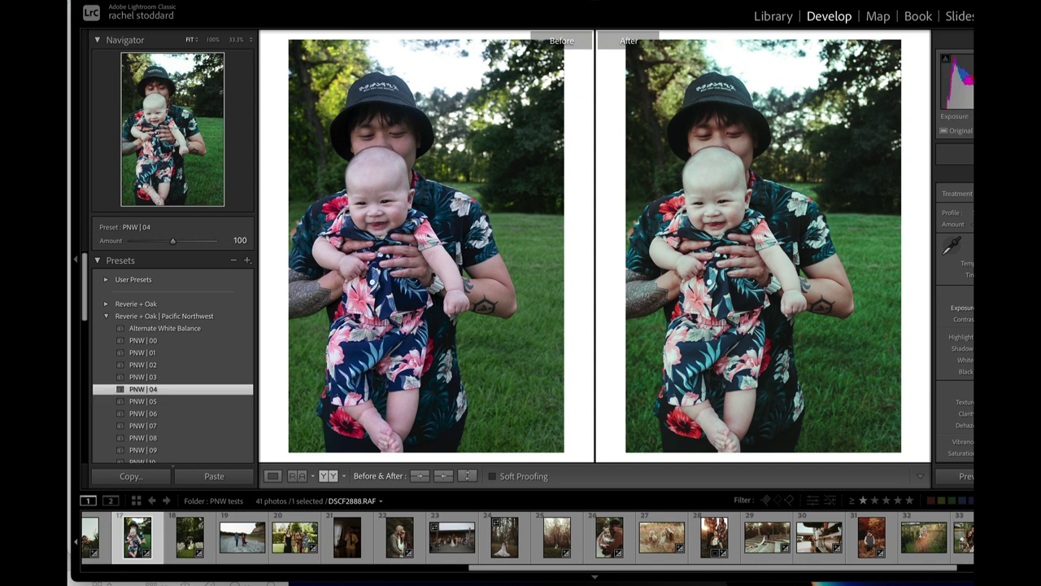
key(Down)
key(Down)
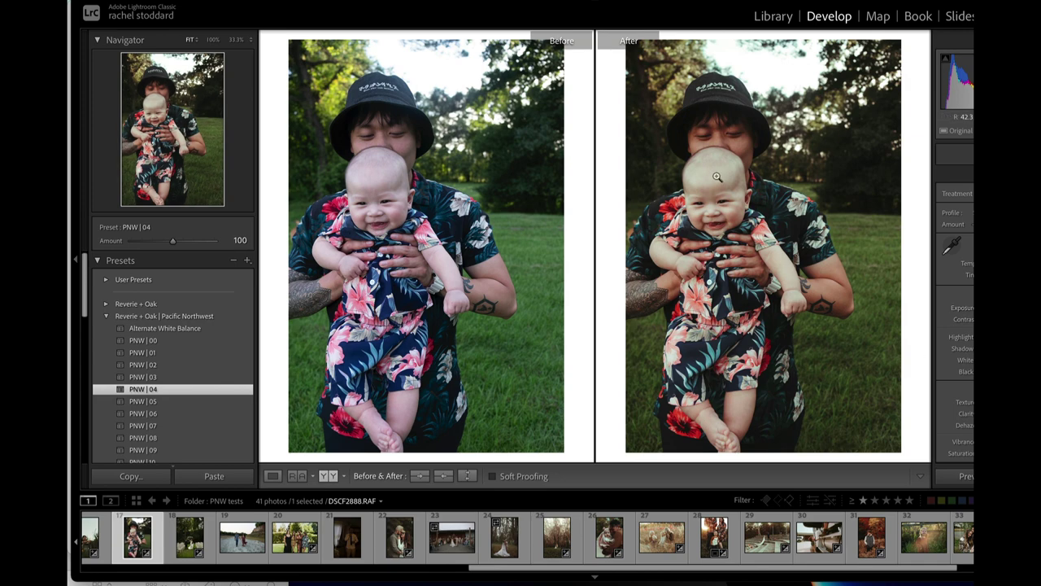
Step: Show the edited photo alone and examine the baby's face and skin tones at 100% zoom
click(272, 476)
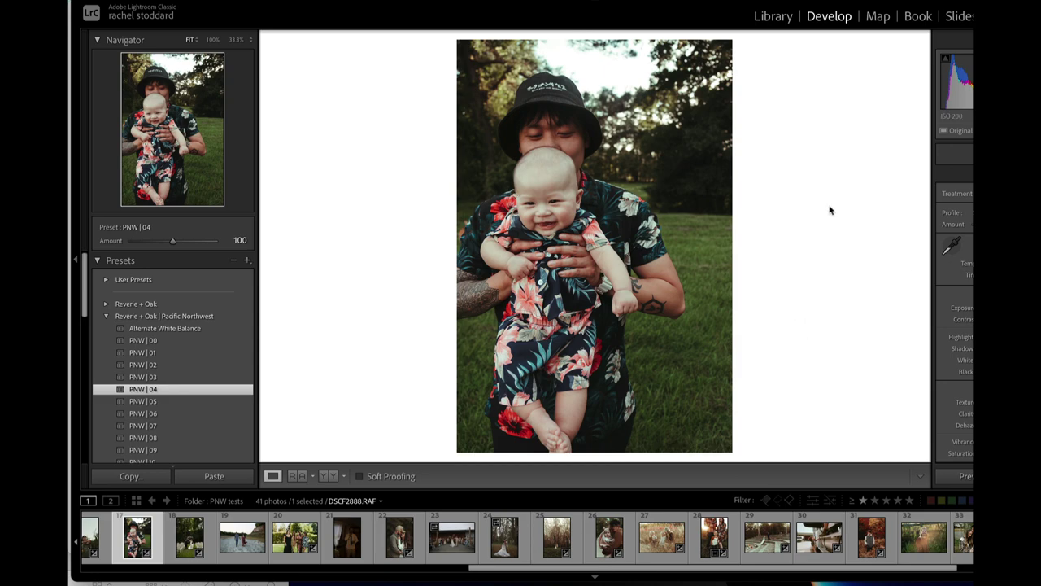
click(549, 178)
drag(551, 270, 583, 220)
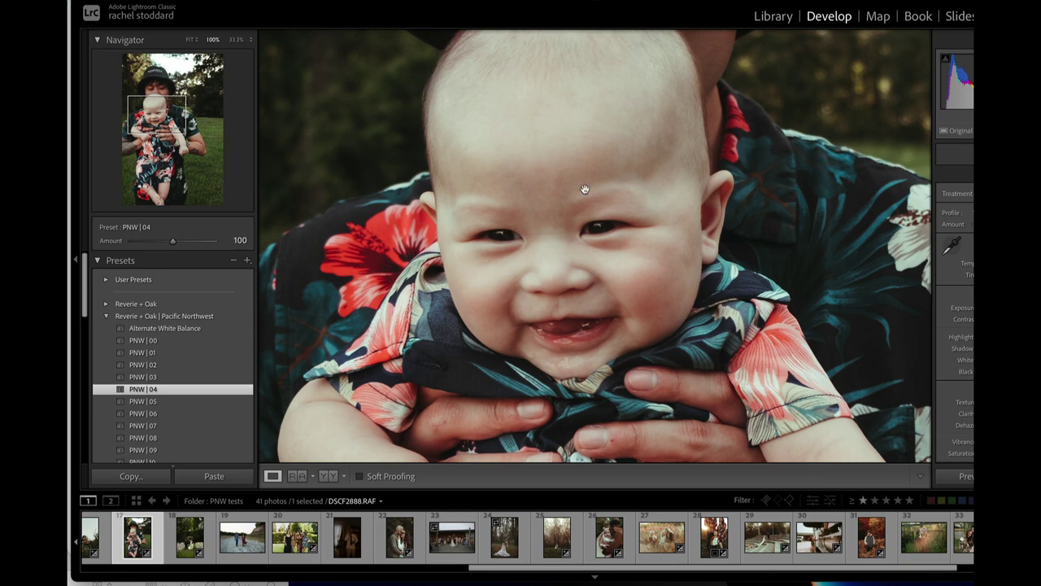
Step: Show the whole man-and-baby photo, add a large radial gradient mask around both of them, and finish masking
click(614, 317)
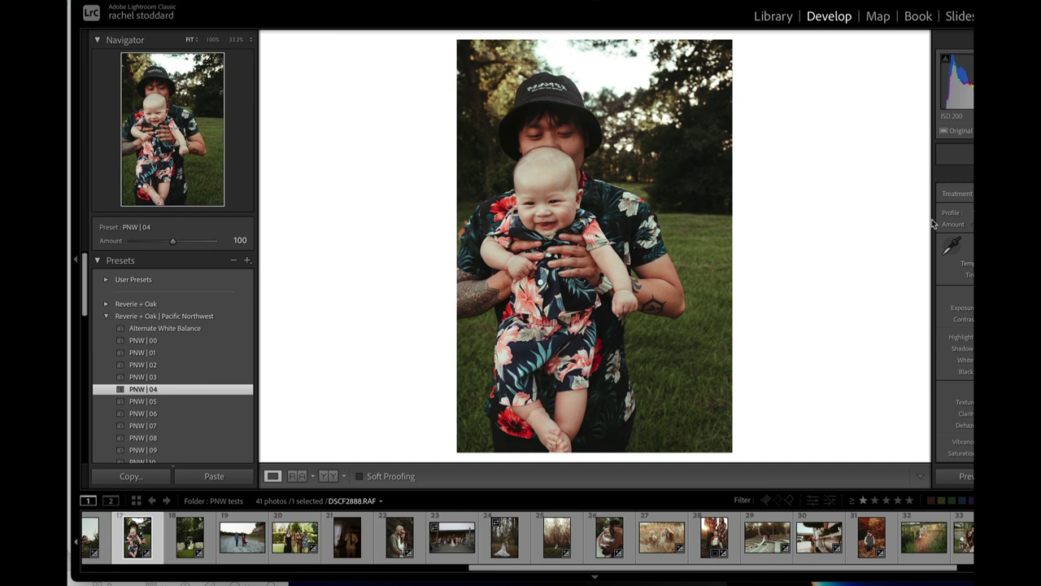
key(shift+m)
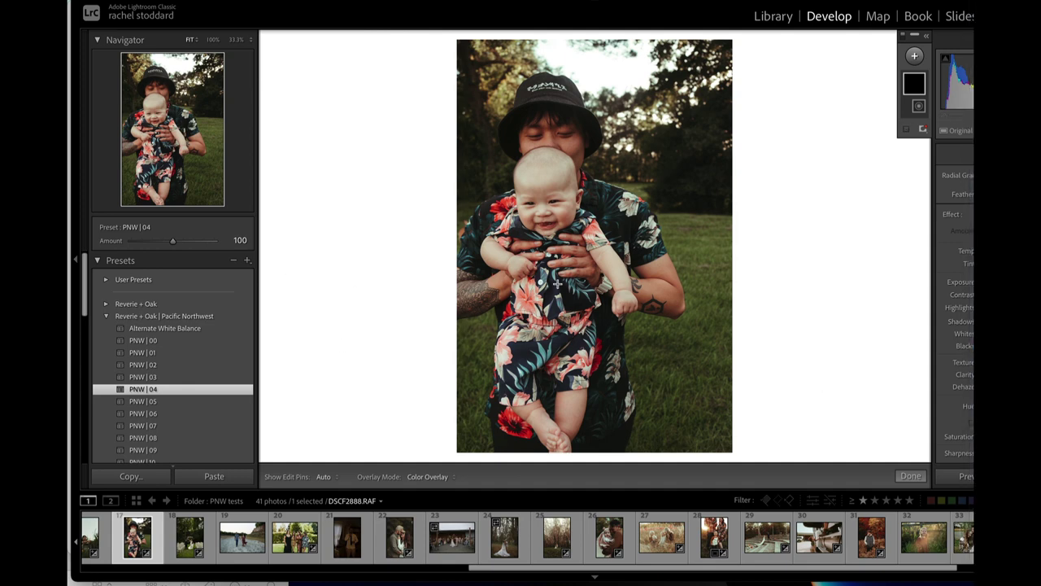
drag(558, 284, 883, 585)
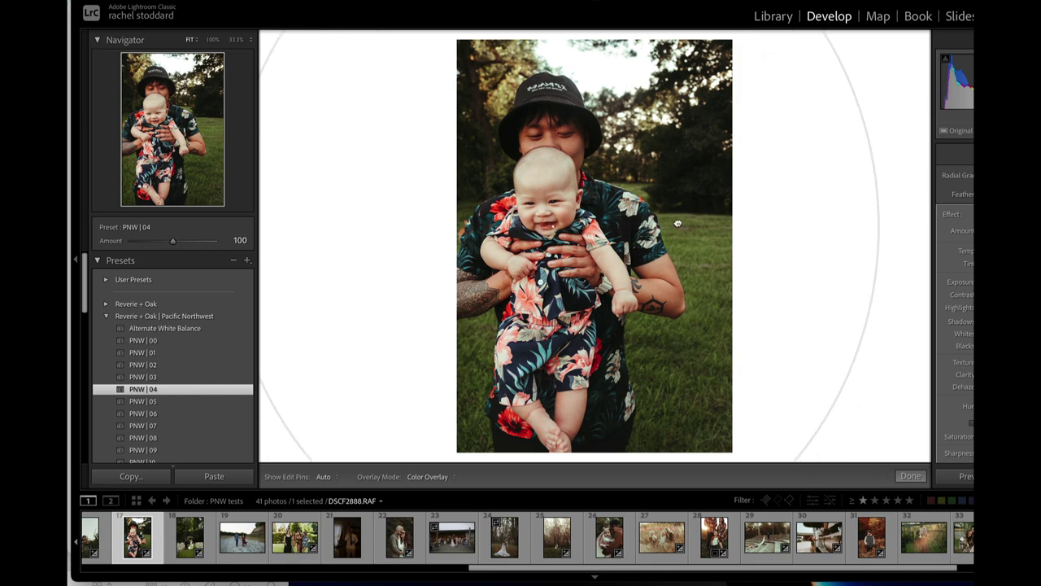
key(Return)
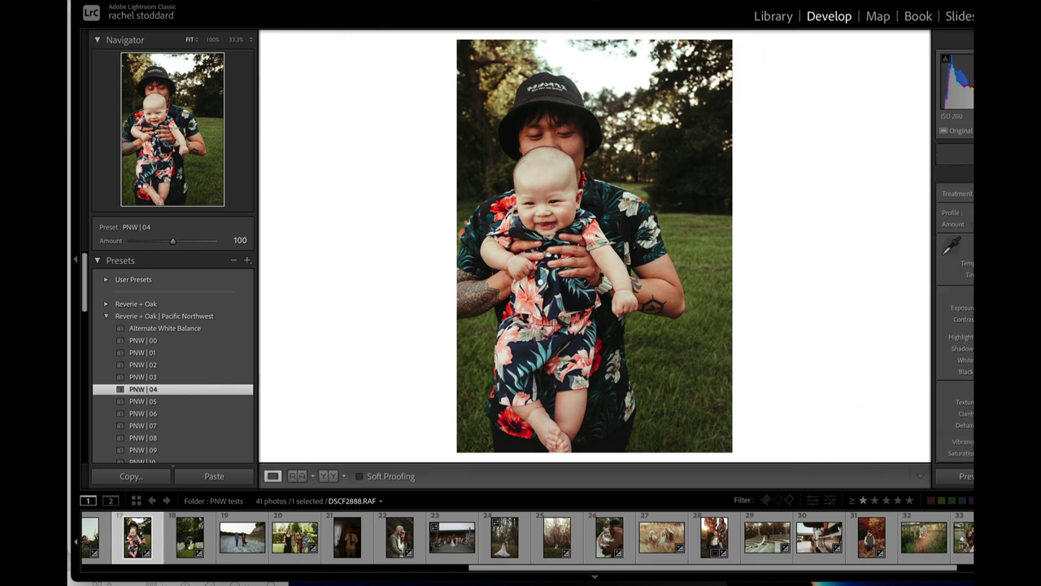
Step: Reopen the man-and-baby photo's radial gradient mask and shift it slightly towards the photo's left edge
key(shift+w)
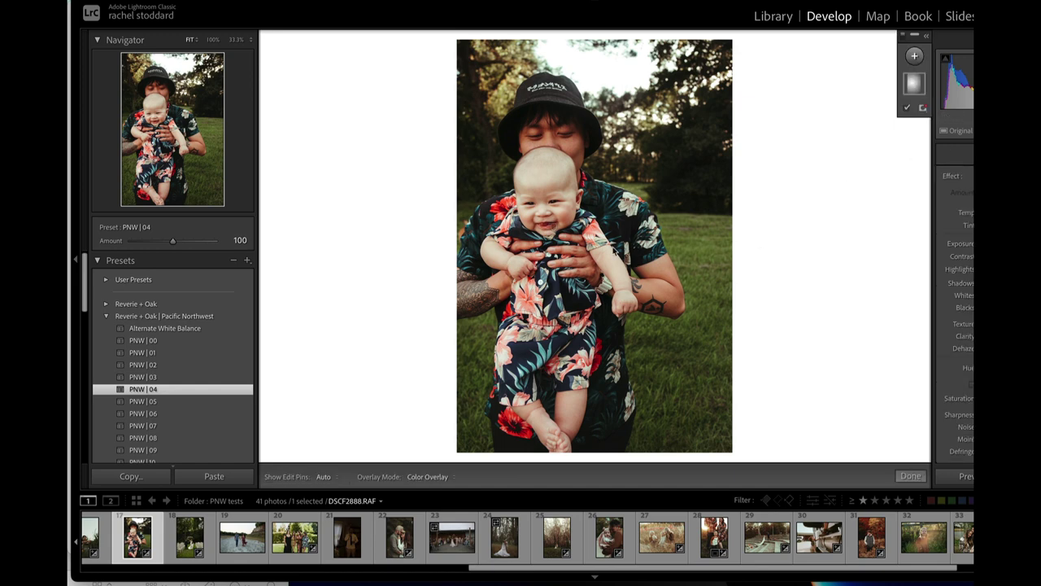
click(553, 230)
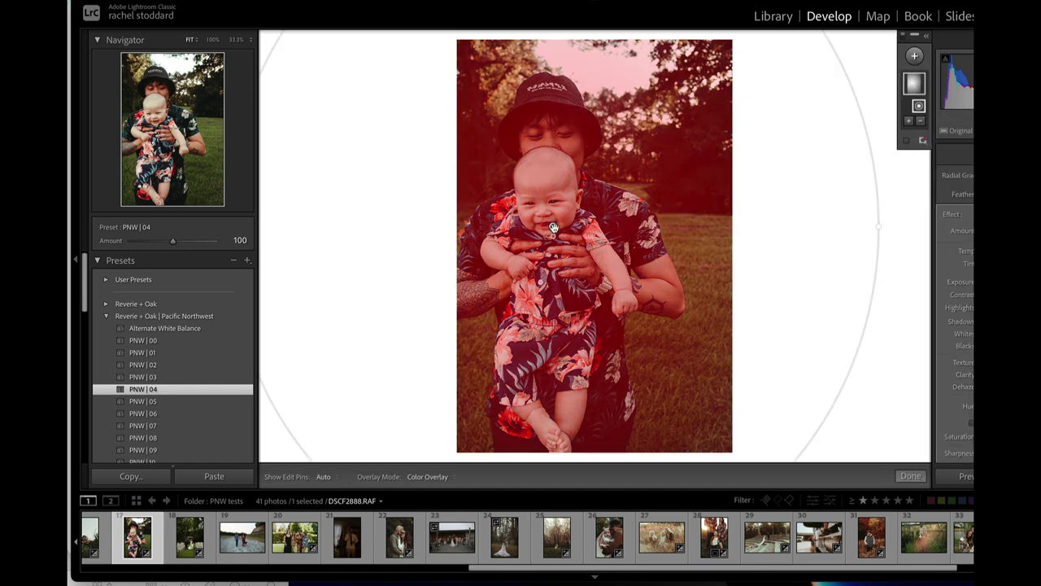
drag(553, 230, 500, 392)
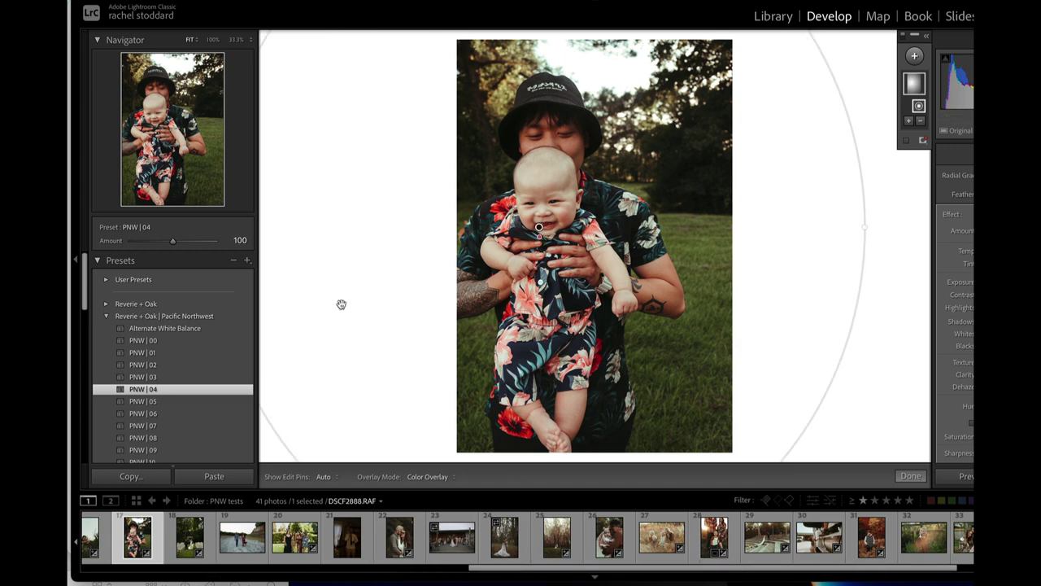
Step: Open the walking couple photo MK3B8302.CR2, preview the first Pacific Northwest presets, and apply PNW | 02
click(240, 541)
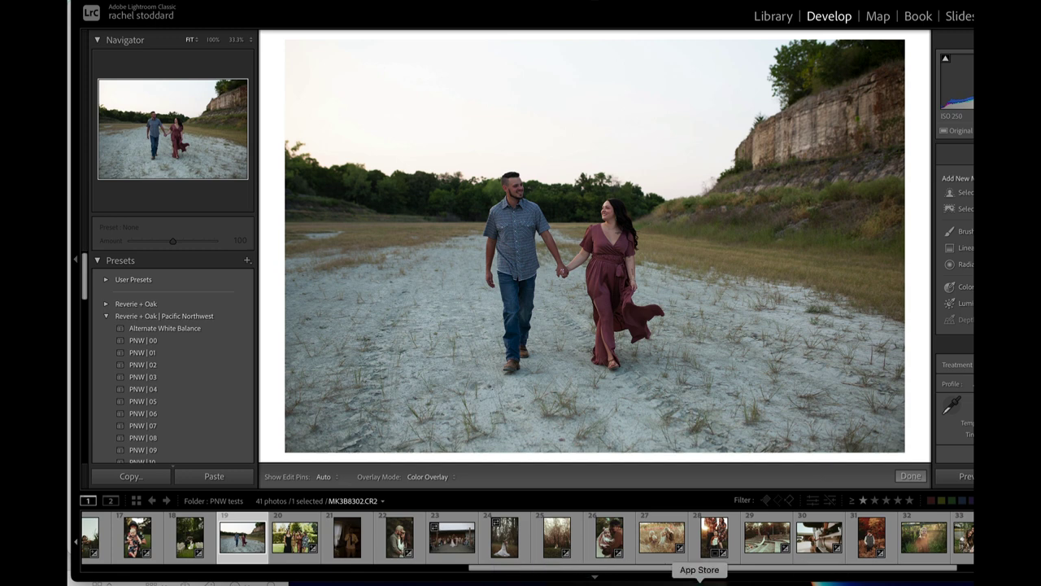
click(156, 339)
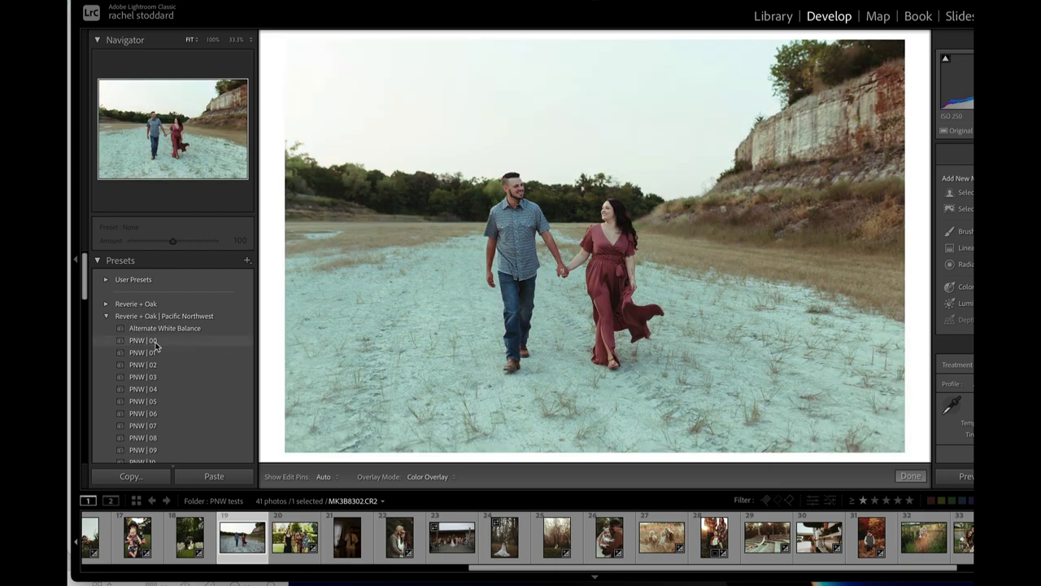
click(157, 352)
click(158, 364)
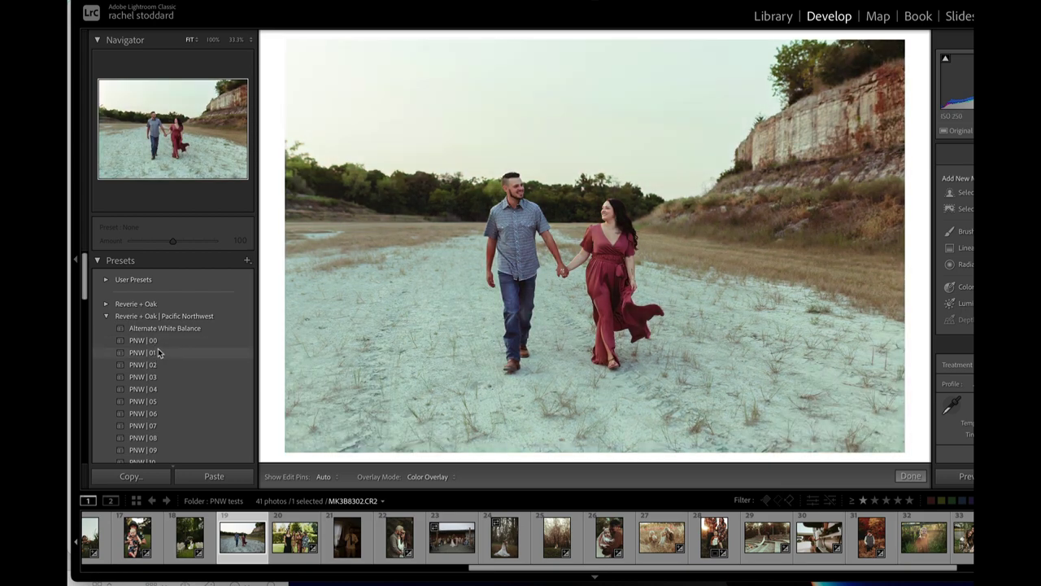
click(159, 365)
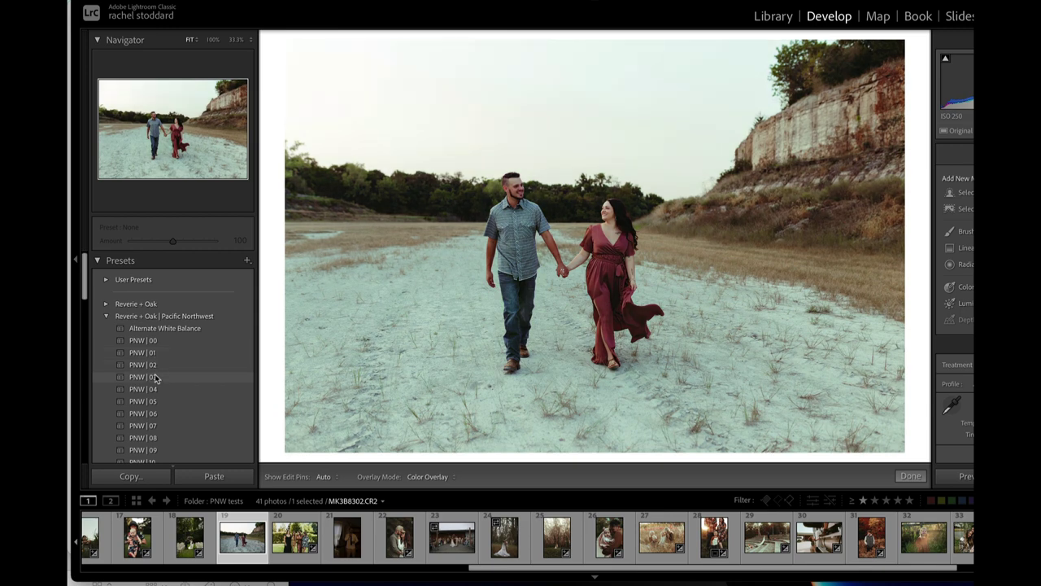
click(150, 400)
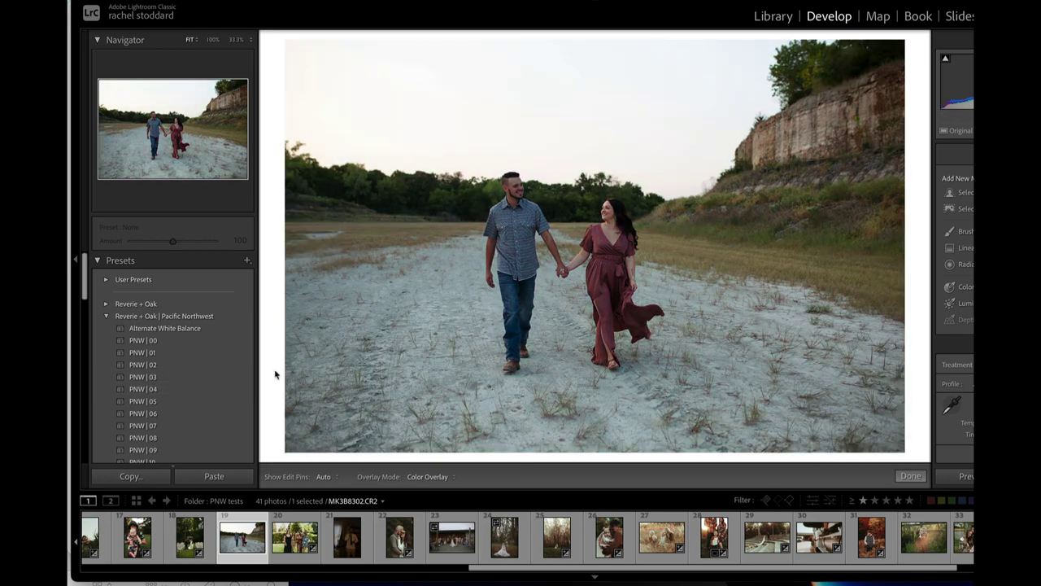
click(149, 366)
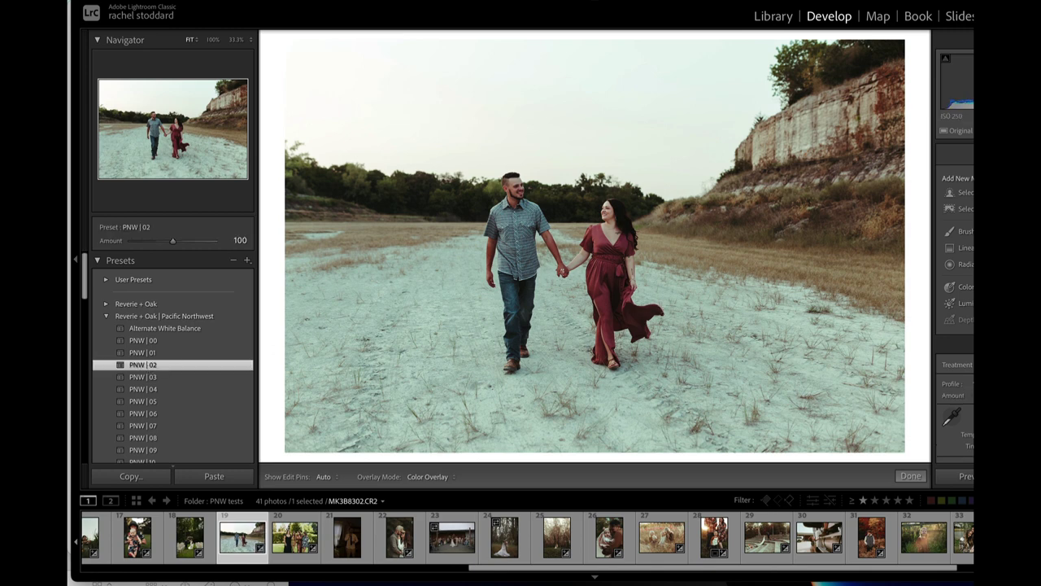
Step: Warm the walking couple photo's white balance, bring the first photos into the filmstrip, and leave masking
scroll(955, 318, down, 5)
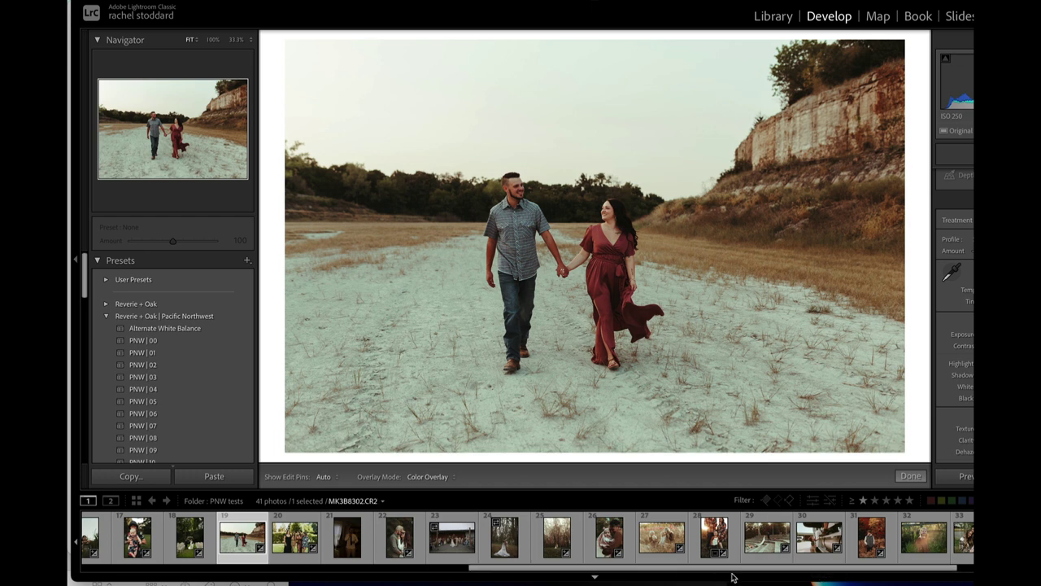
drag(708, 570, 217, 582)
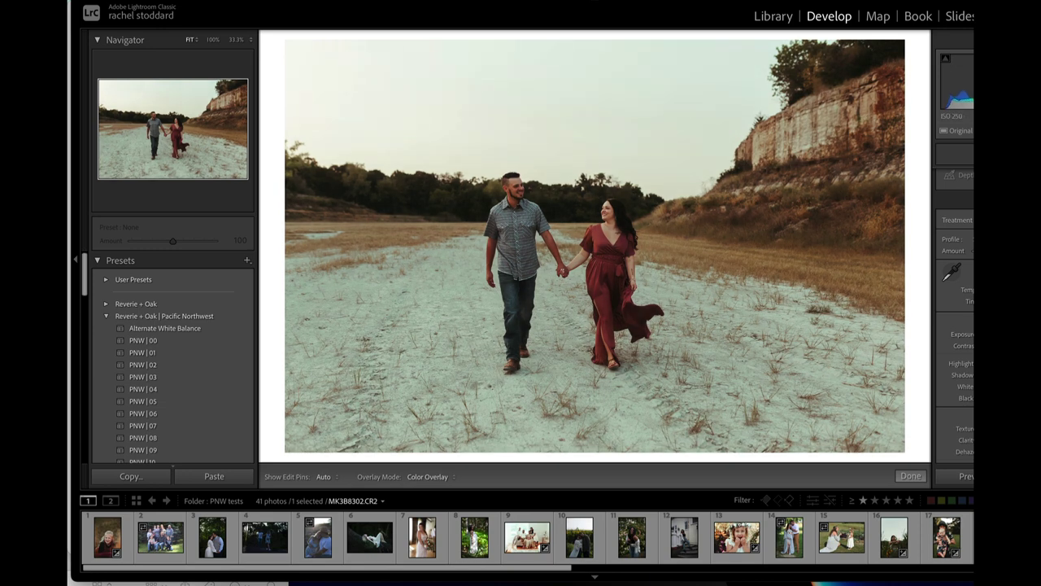
key(shift+w)
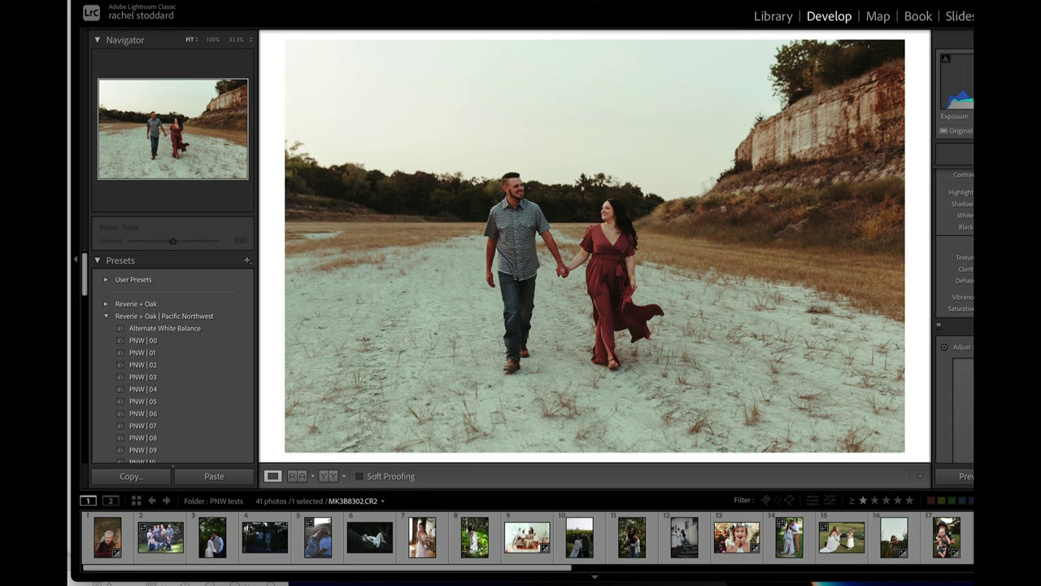
Step: Add a Select Sky mask that gives the sky a soft pink sunset tint, and finish masking
key(shift+w)
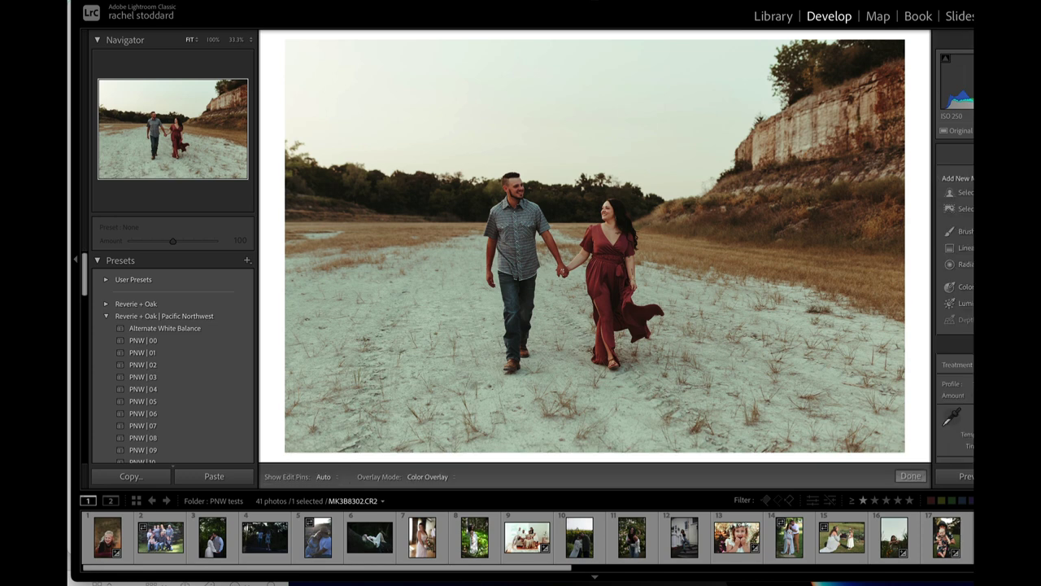
click(966, 210)
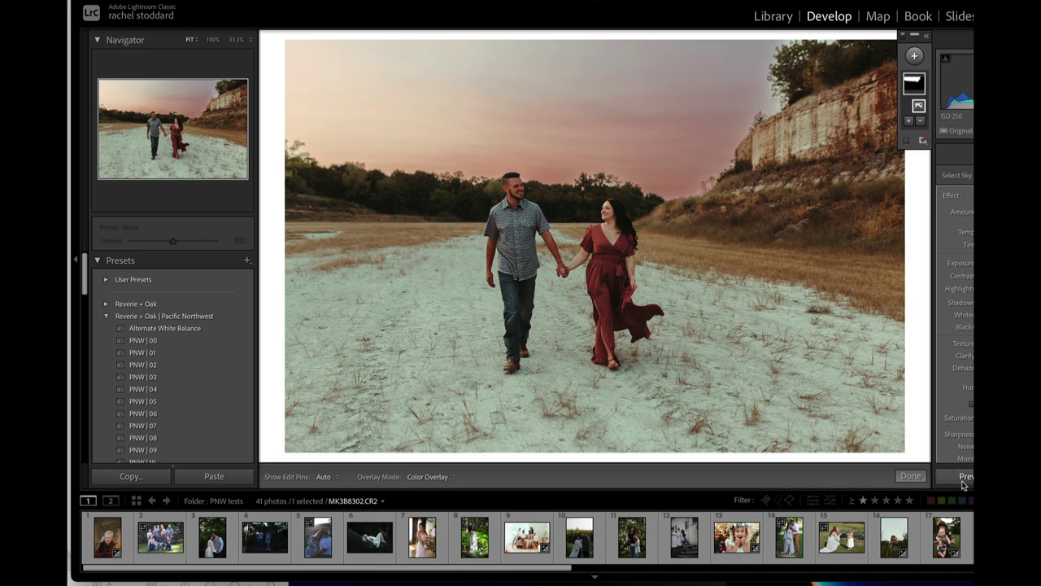
scroll(954, 317, down, 8)
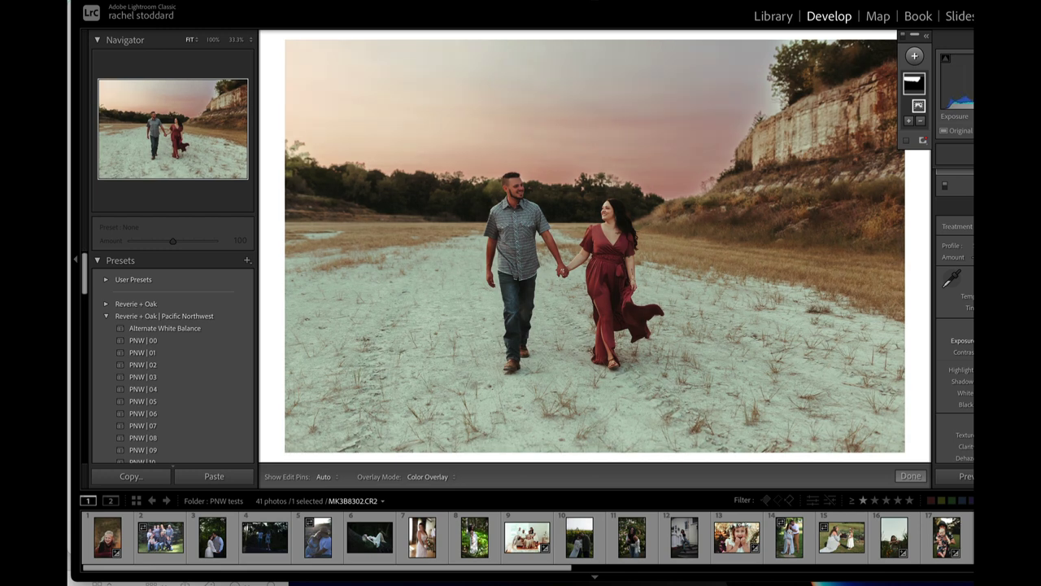
key(shift+w)
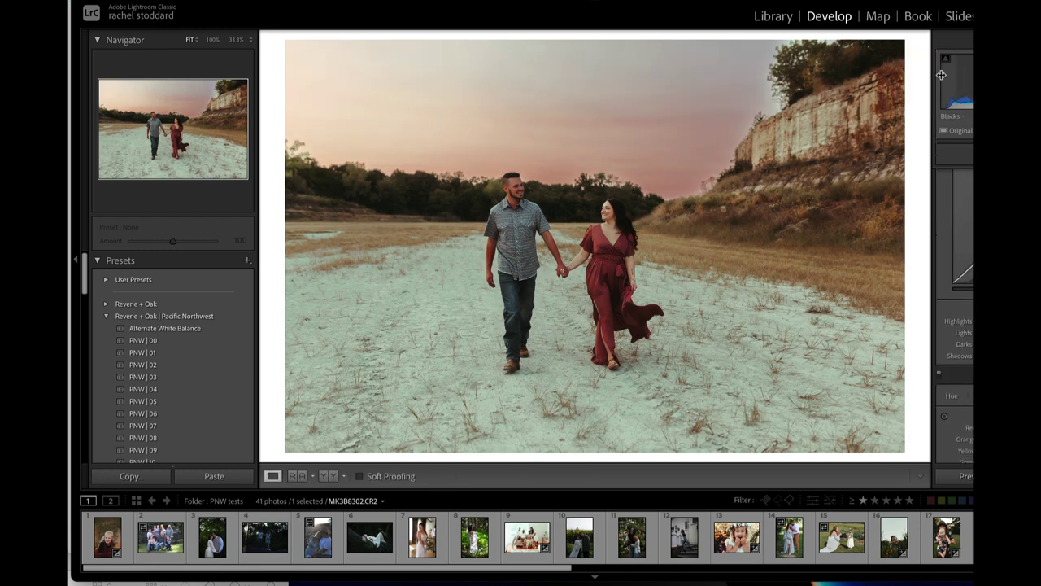
Step: Add a radial gradient mask centred on the walking couple, finish masking, and show the before/after view
key(shift+w)
click(911, 58)
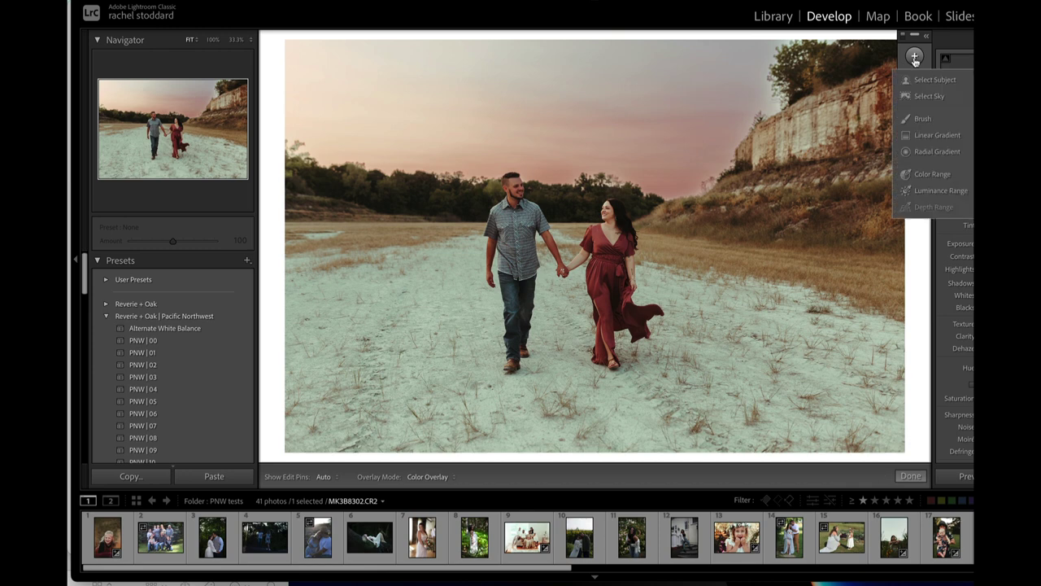
click(941, 153)
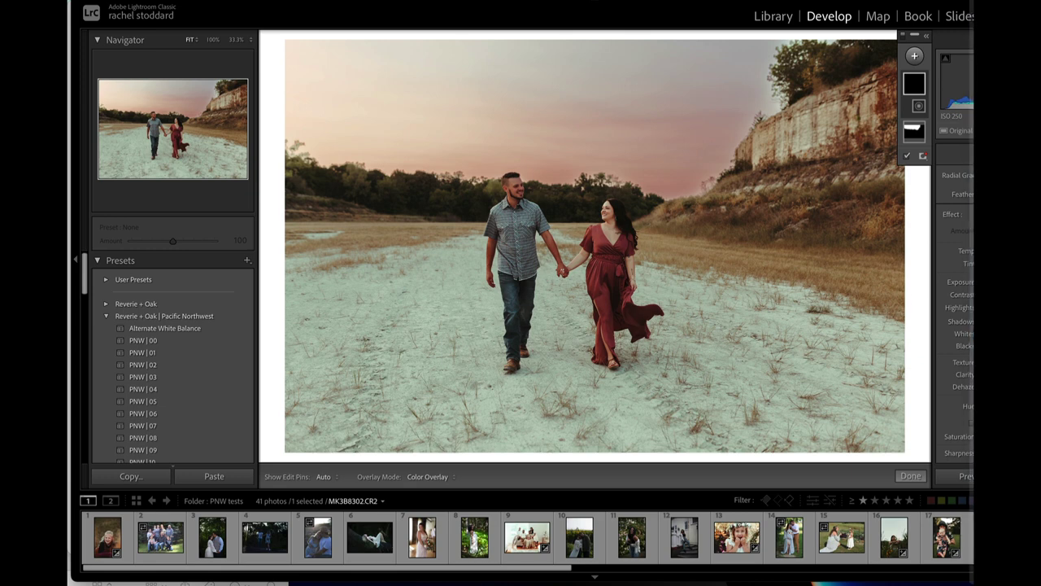
drag(558, 249, 797, 442)
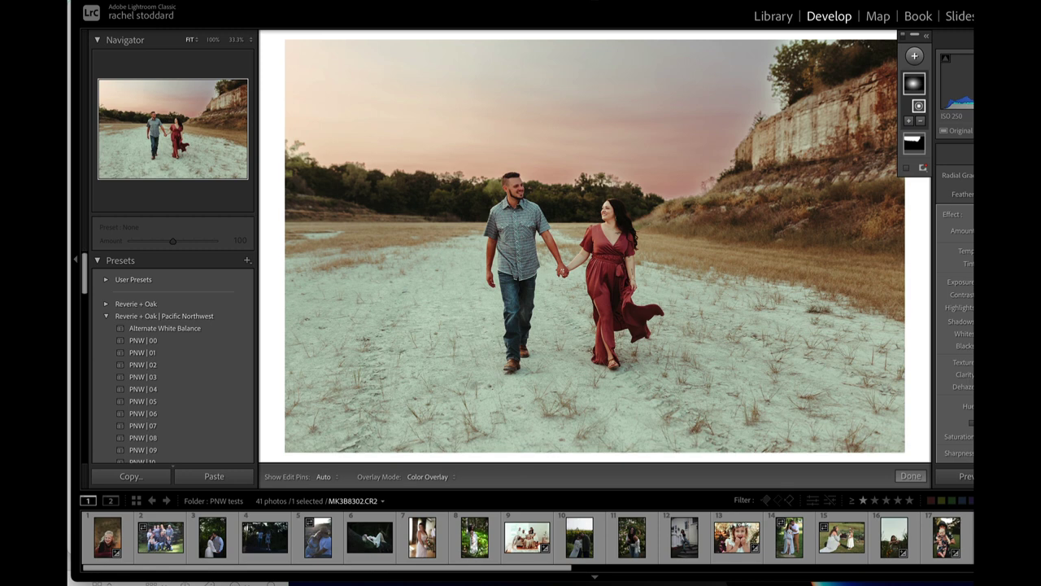
click(910, 477)
click(328, 476)
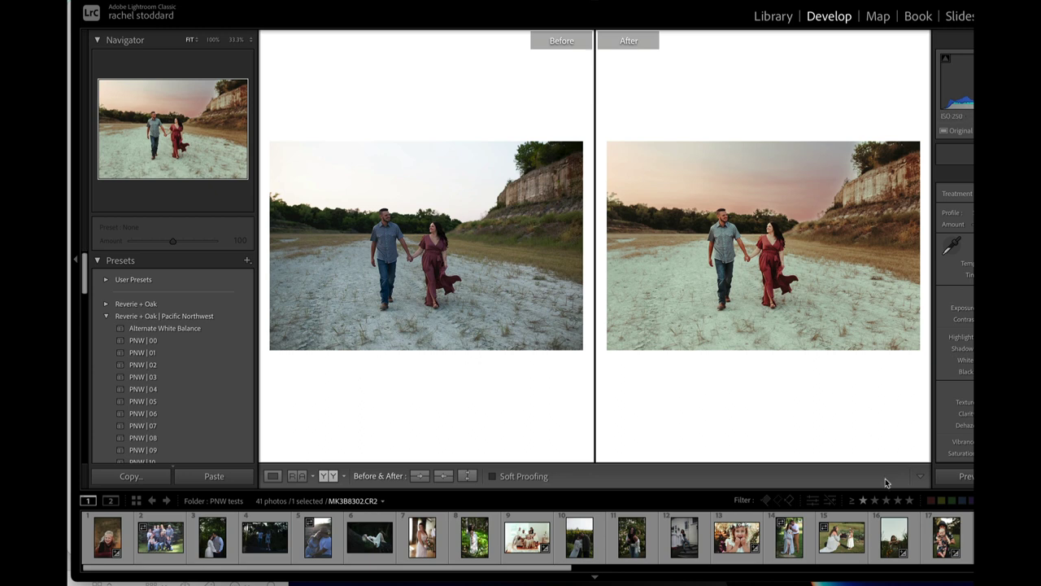
Step: Open the seated maternity couple photo DSC_5998.NEF, preview the Pacific Northwest presets, and apply PNW | 09
click(685, 554)
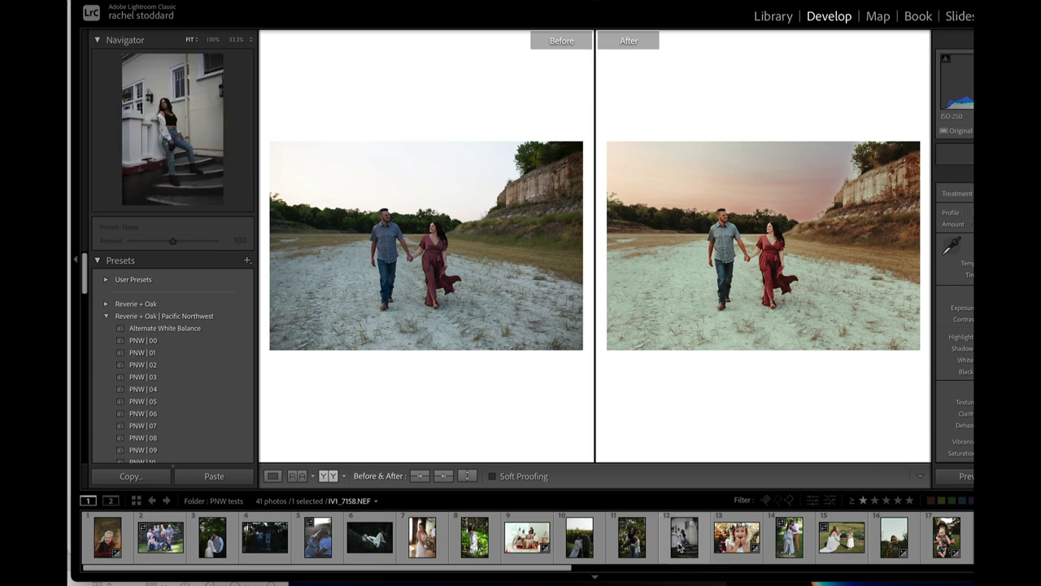
click(685, 553)
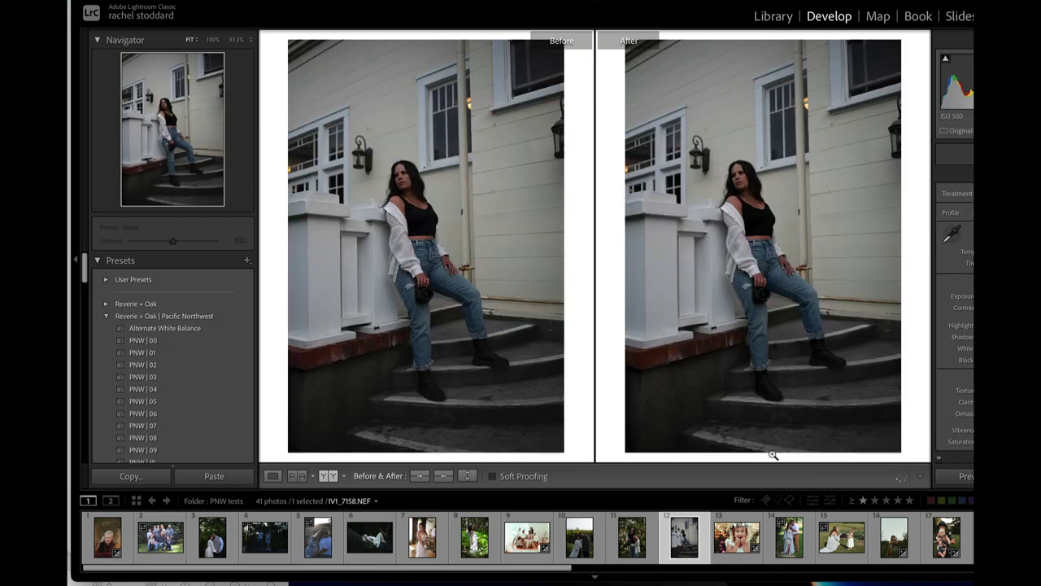
click(336, 549)
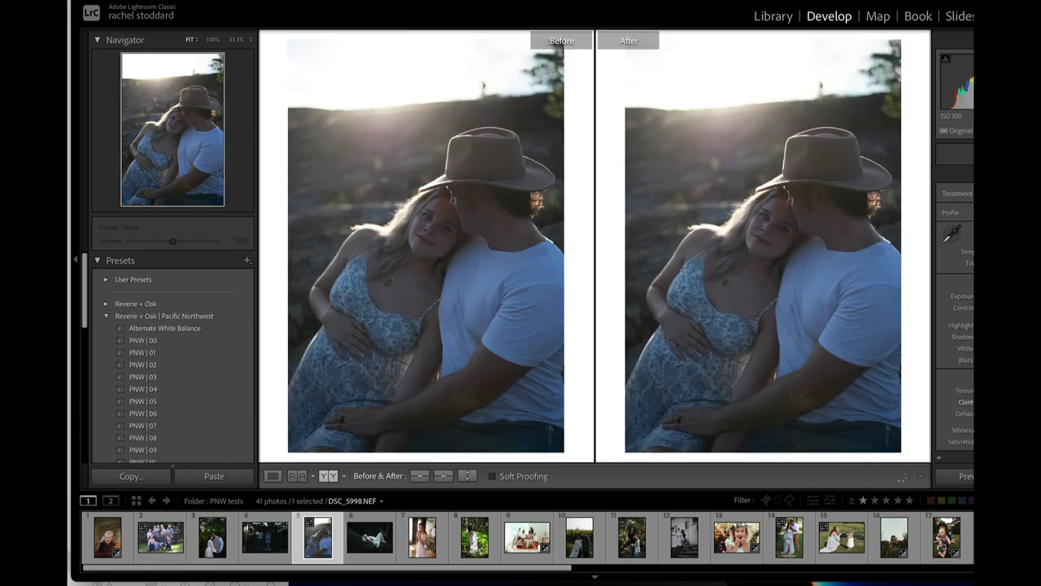
click(156, 426)
scroll(151, 425, down, 5)
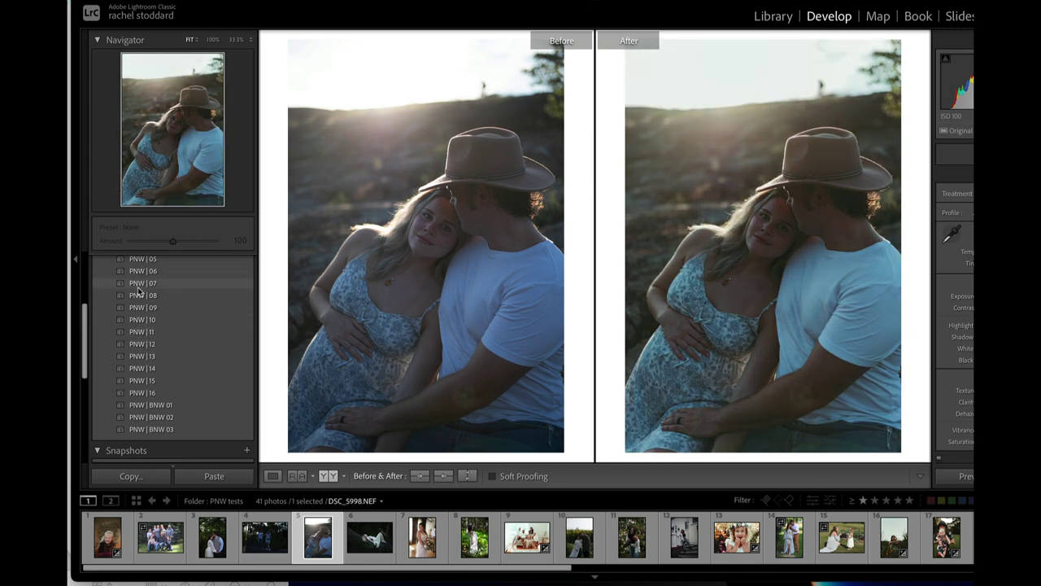
click(150, 309)
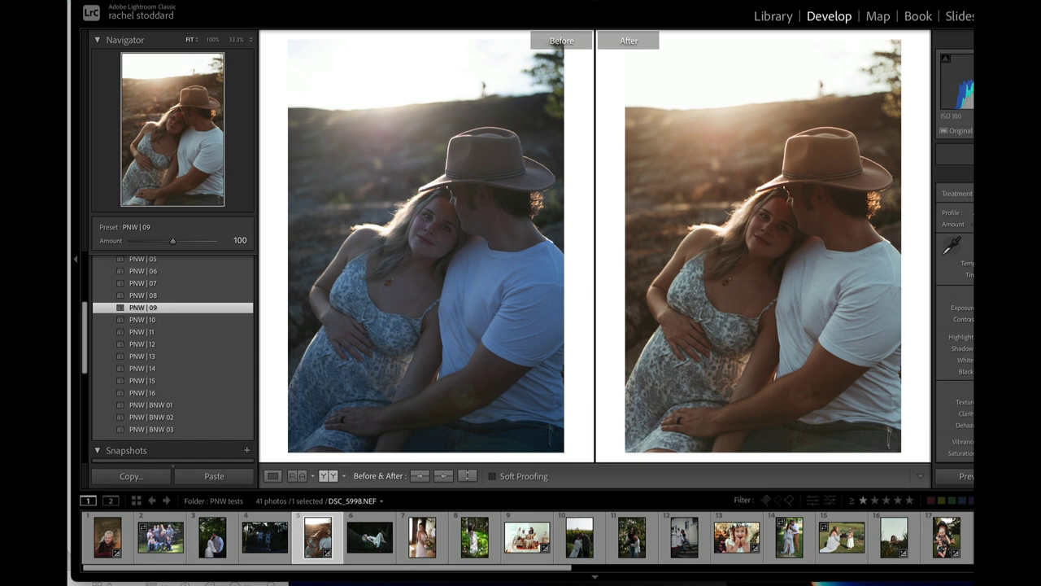
Step: Add a large radial gradient mask with an A) effect preset over the seated maternity couple, centred near the woman's face
key(shift+m)
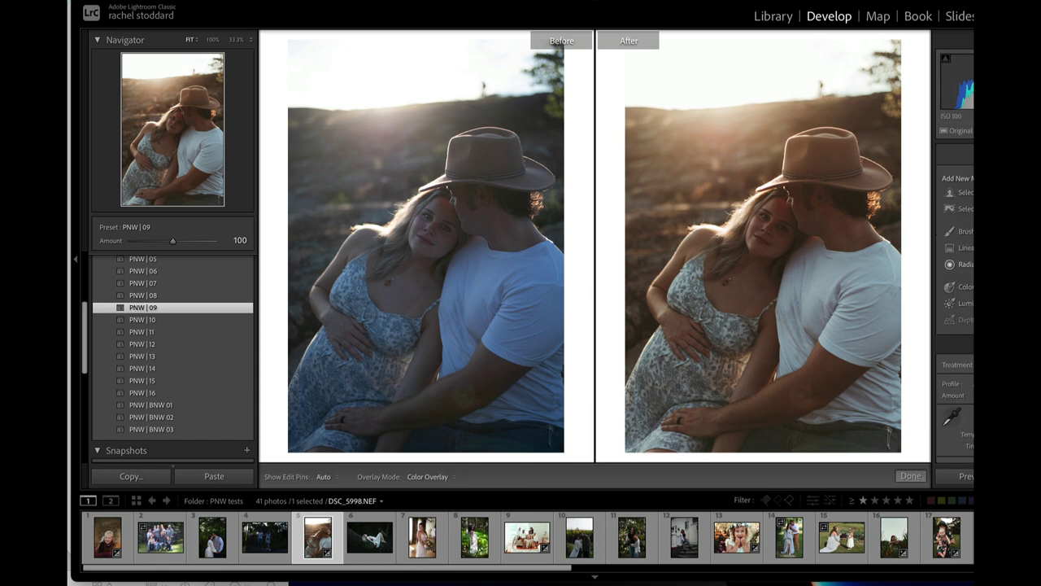
click(964, 214)
scroll(964, 479, down, 5)
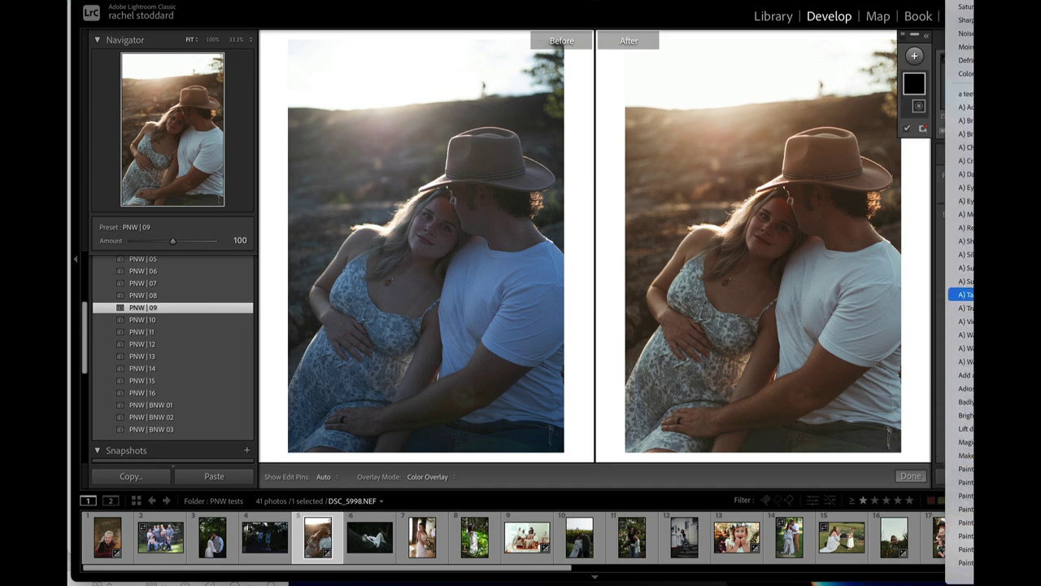
click(953, 284)
drag(763, 272, 994, 521)
drag(820, 405, 835, 396)
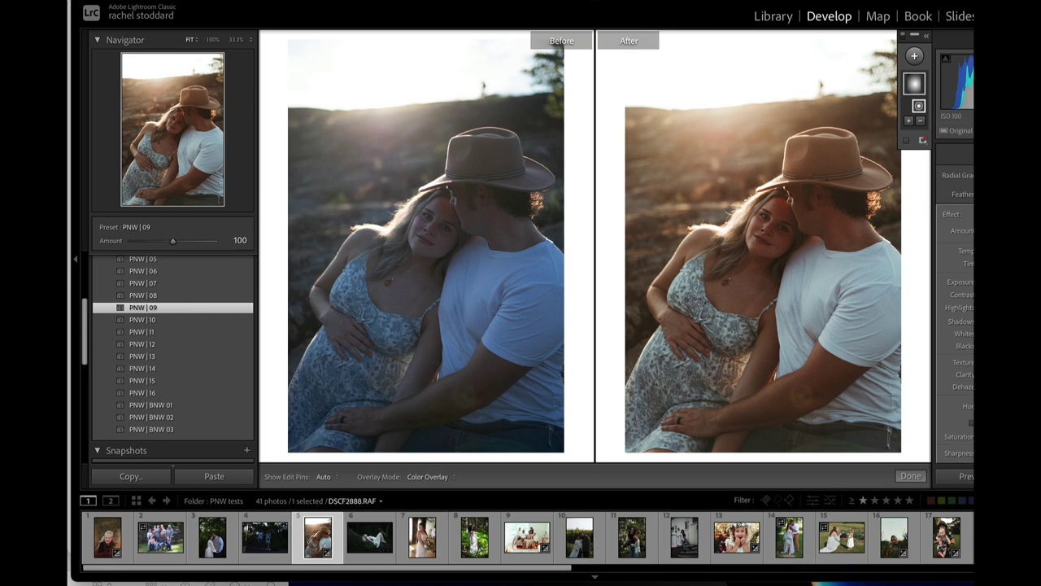
Step: Replace the maternity couple photo's preset with PNW | 00 and fine-tune its basic tone settings
scroll(236, 354, up, 5)
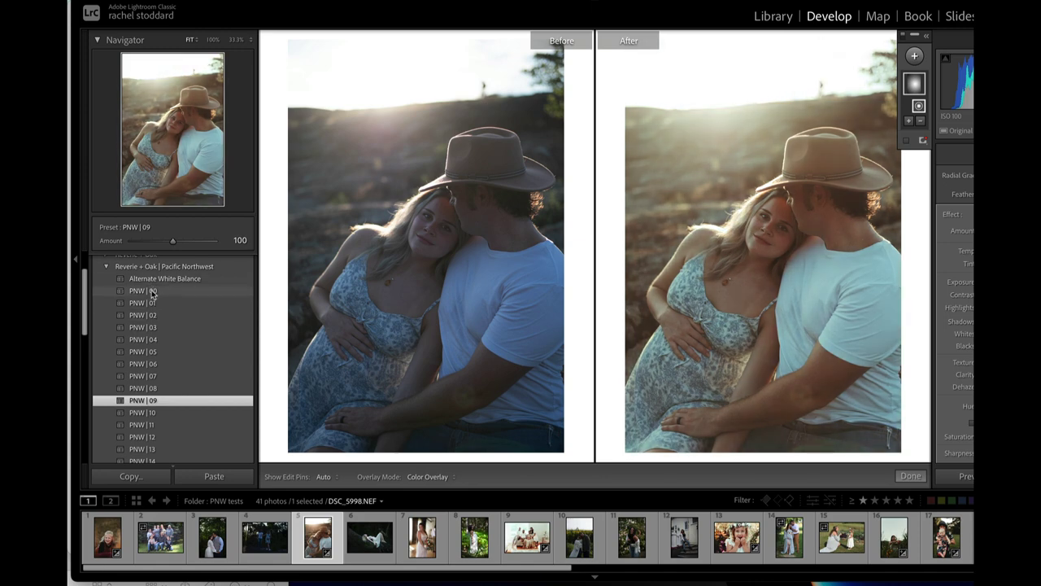
click(152, 292)
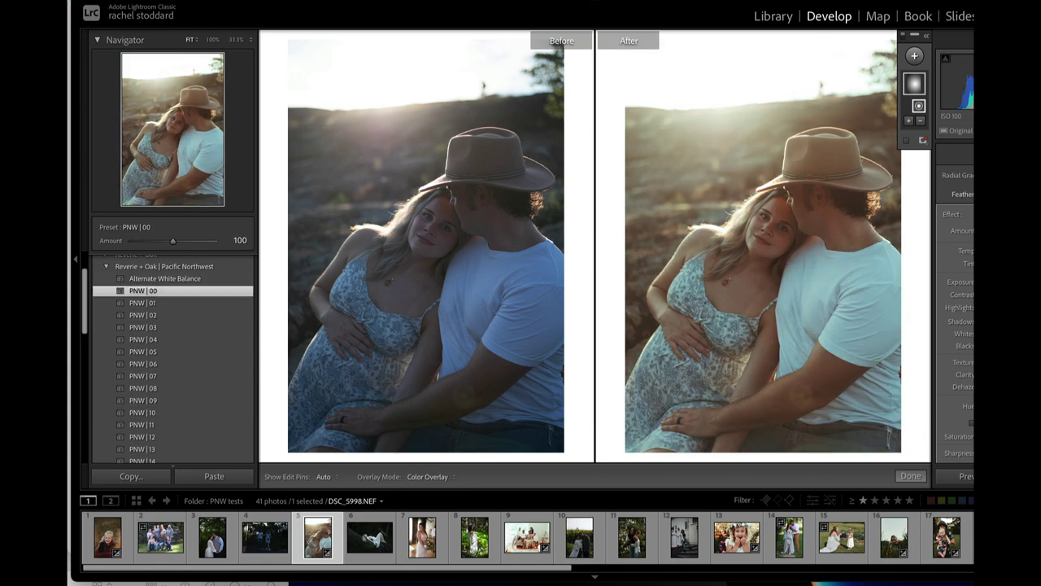
scroll(954, 316, down, 6)
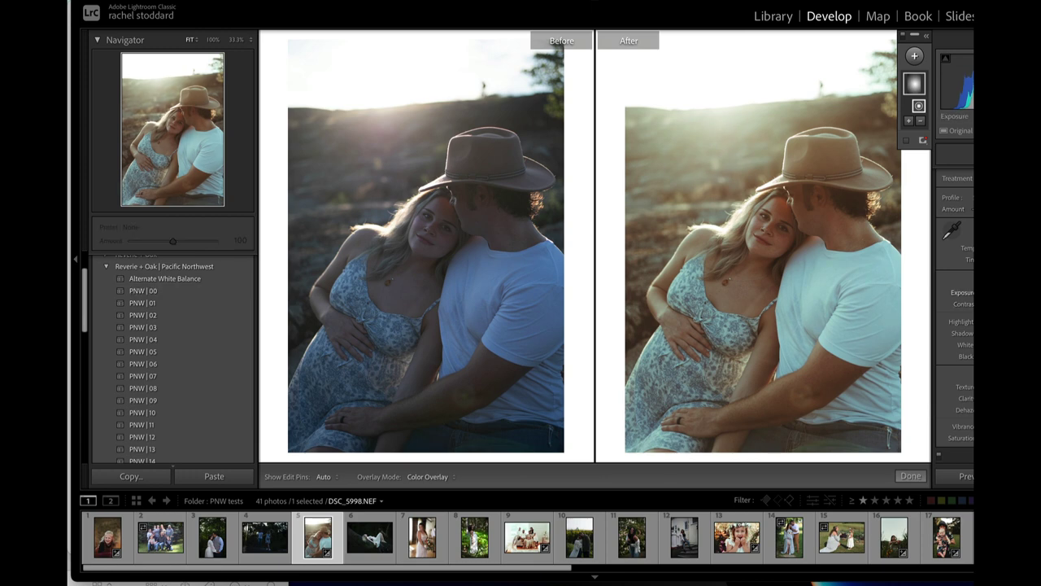
Step: Open the photo of the young man in the vest, DSC02270.ARW, and apply the PNW | 04 preset
key(minus)
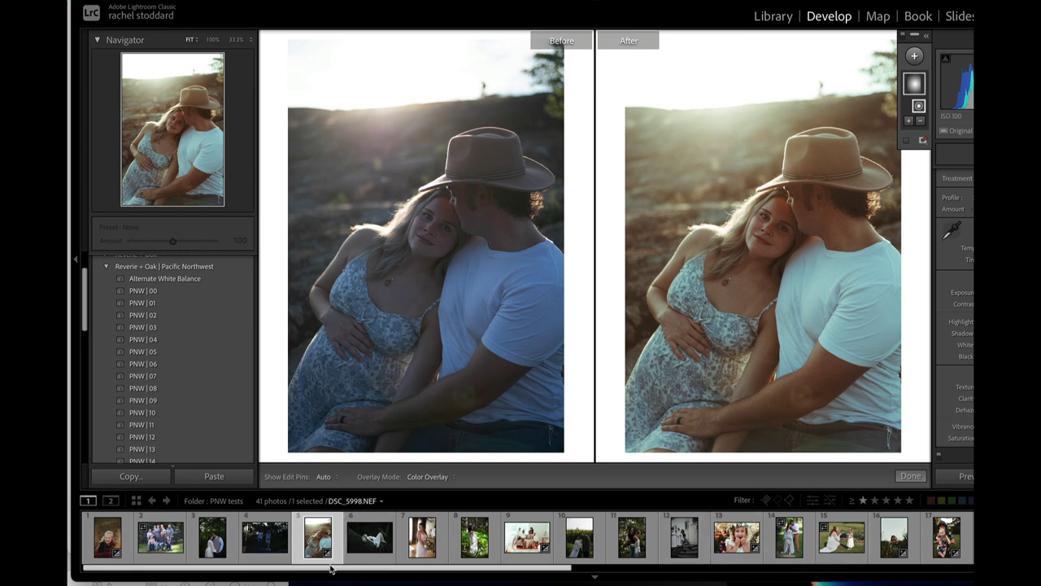
drag(324, 565, 927, 580)
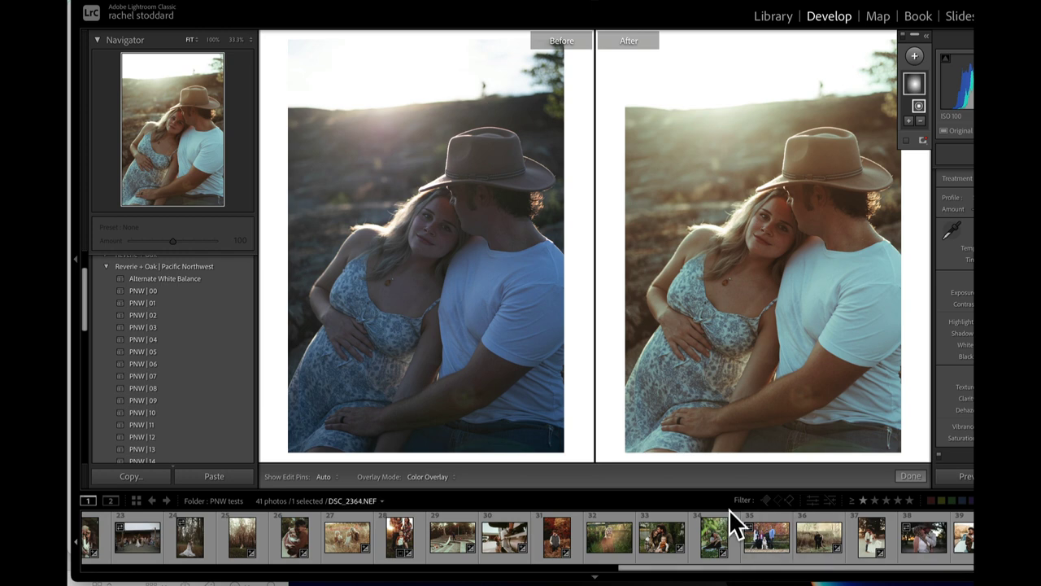
click(579, 550)
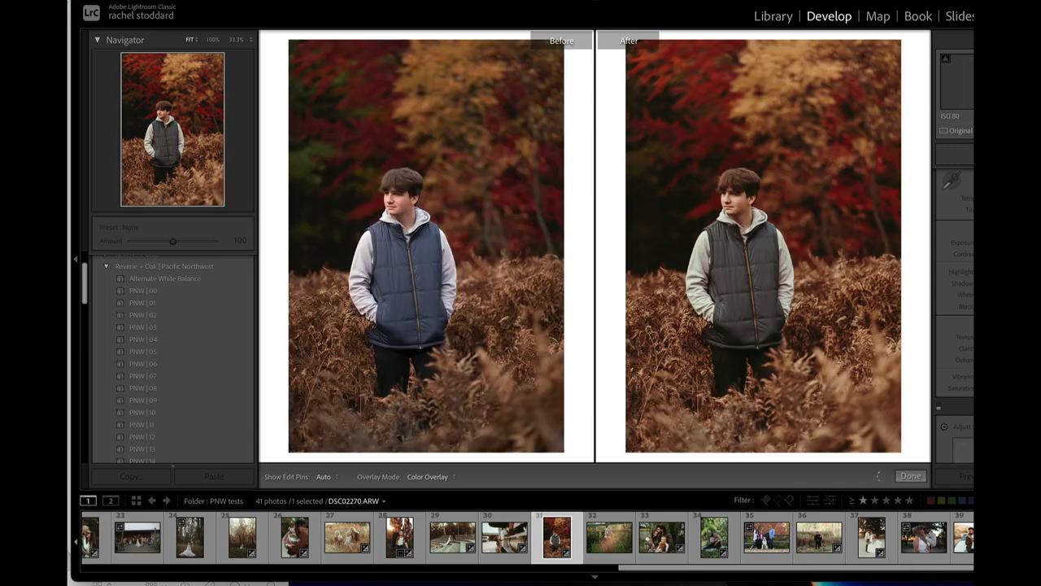
scroll(239, 372, down, 8)
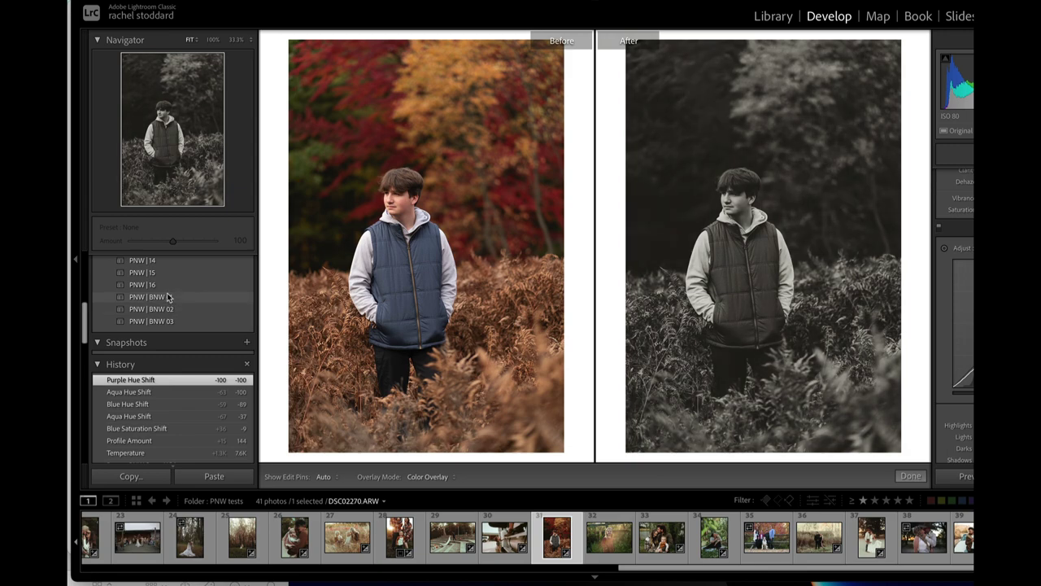
scroll(167, 298, up, 5)
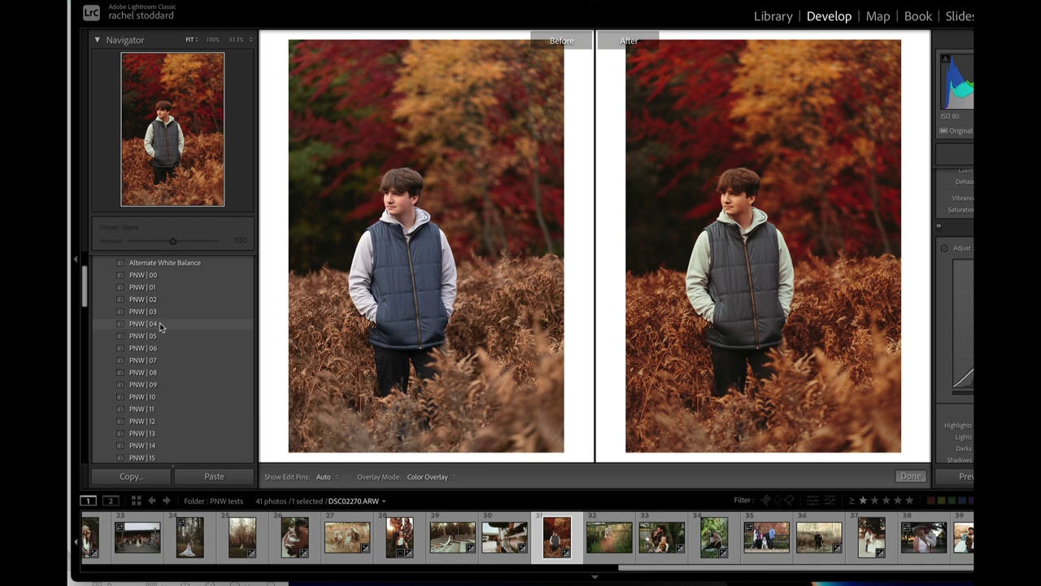
click(161, 327)
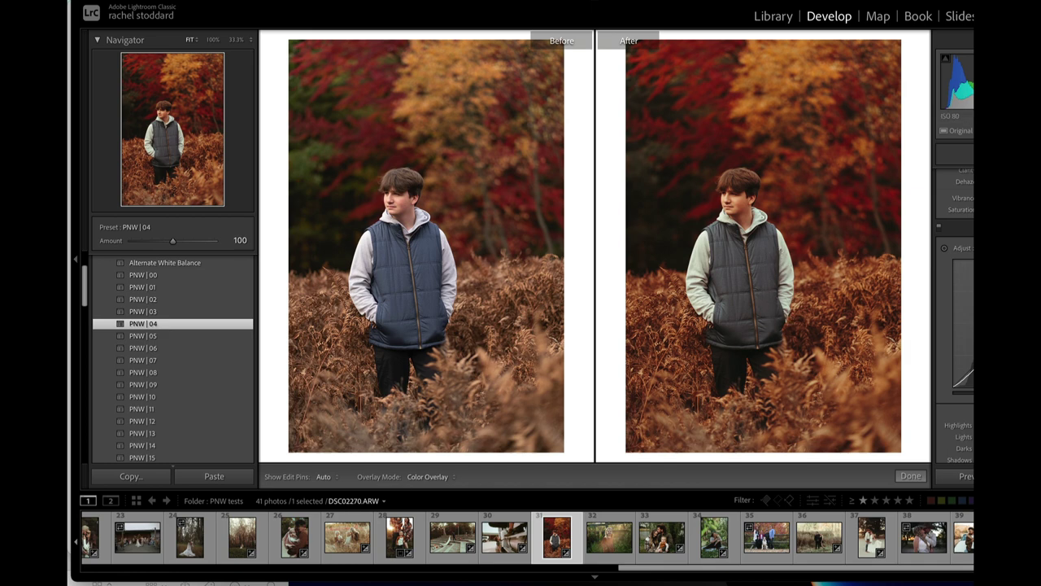
scroll(955, 309, up, 5)
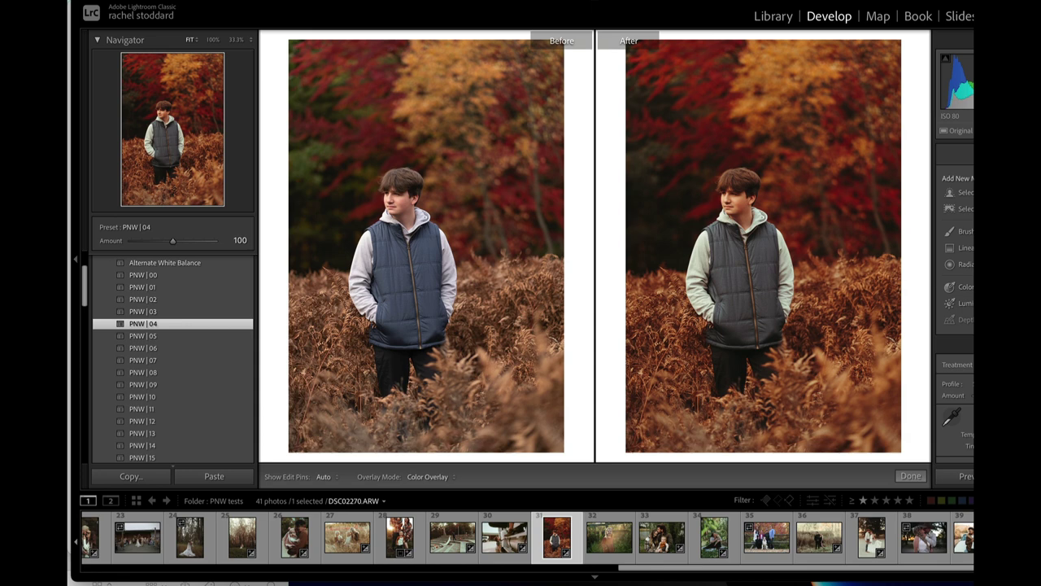
scroll(956, 285, down, 3)
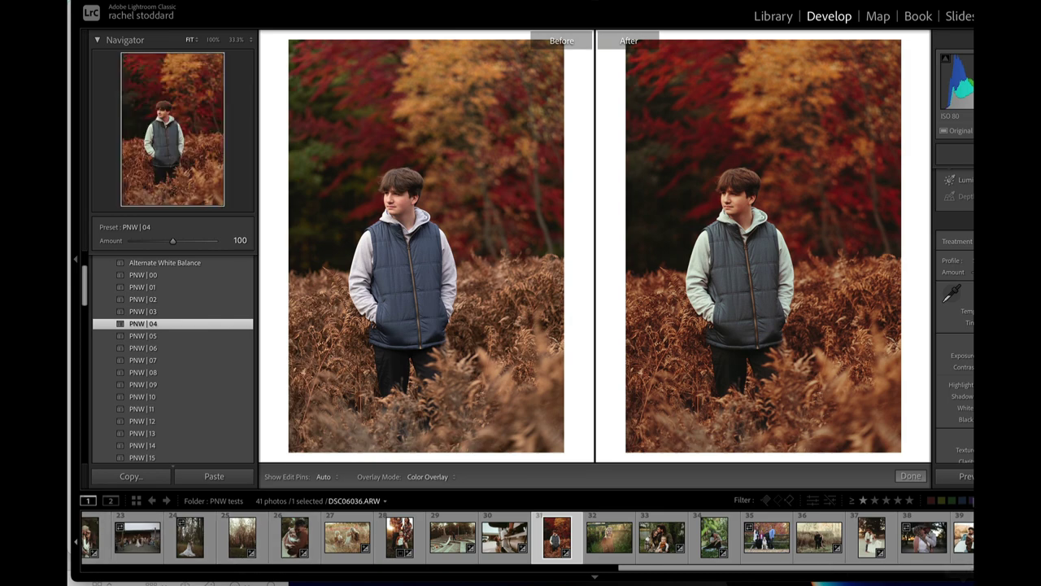
Step: Open the kissing couple photo JLSA2656.CR3 and set up a brush mask with an A) effect preset
click(924, 537)
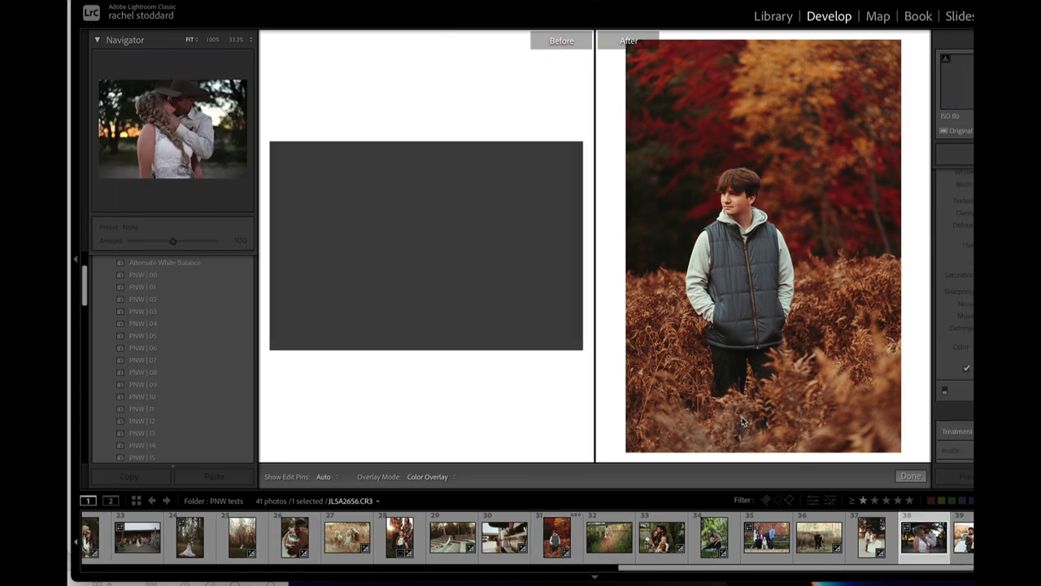
click(169, 371)
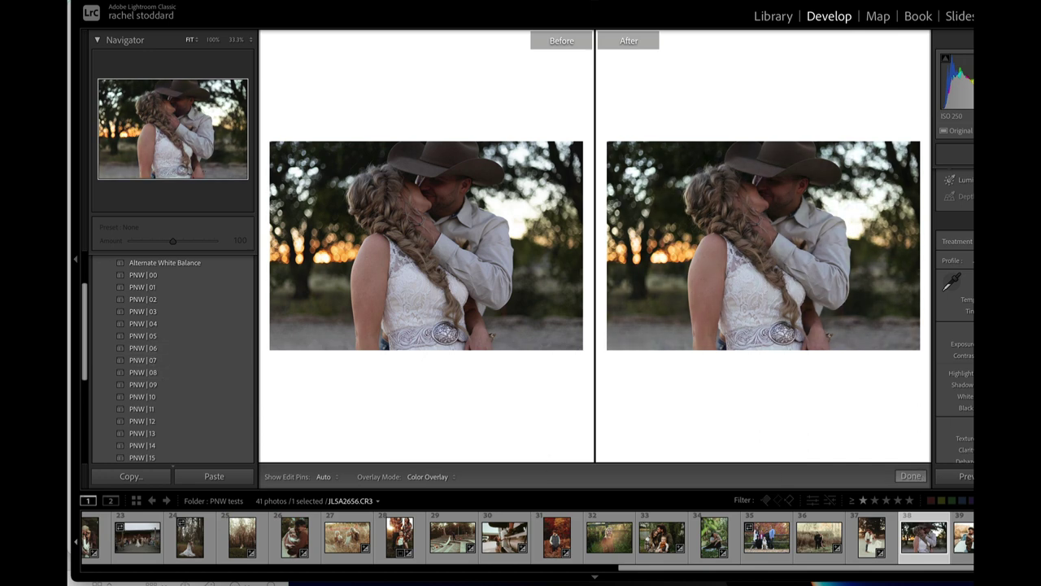
key(shift+w)
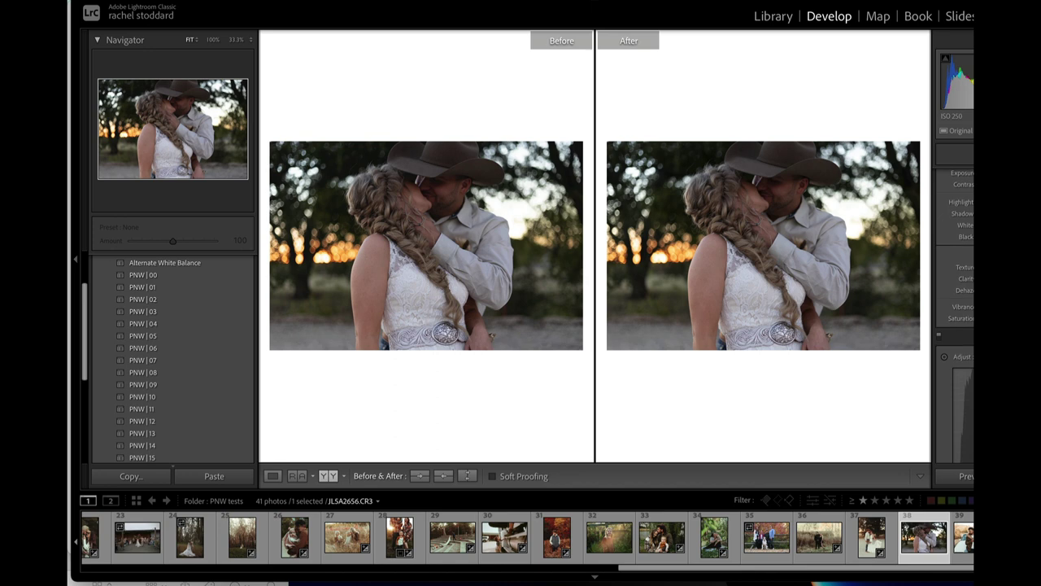
key(shift+w)
click(967, 232)
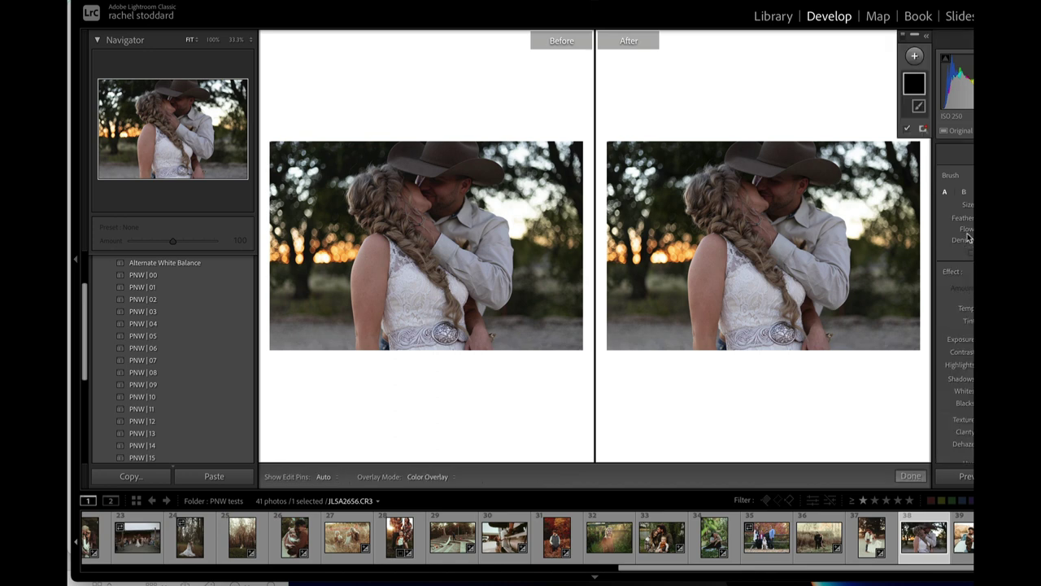
click(960, 271)
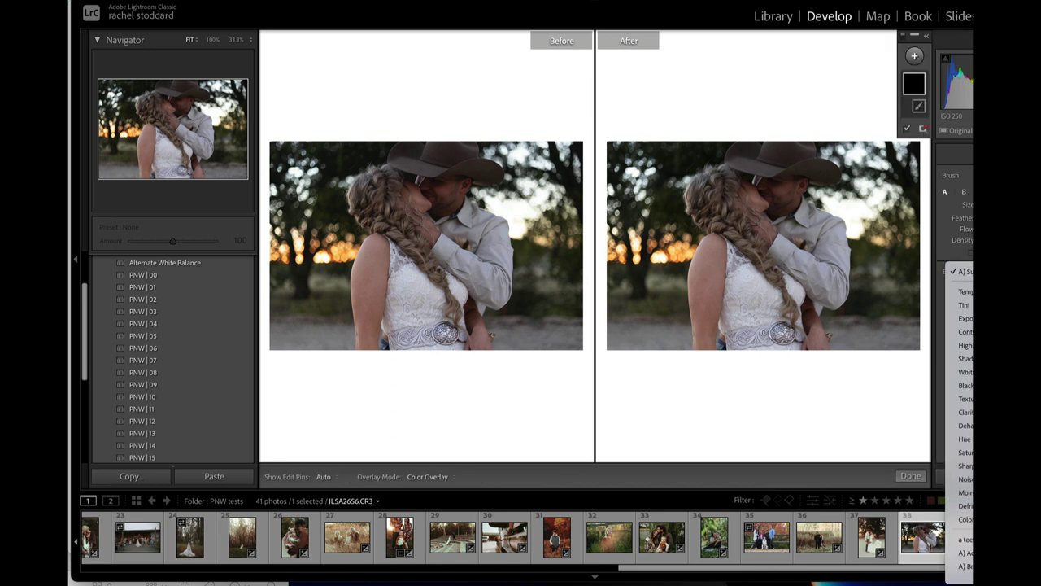
scroll(962, 390, down, 8)
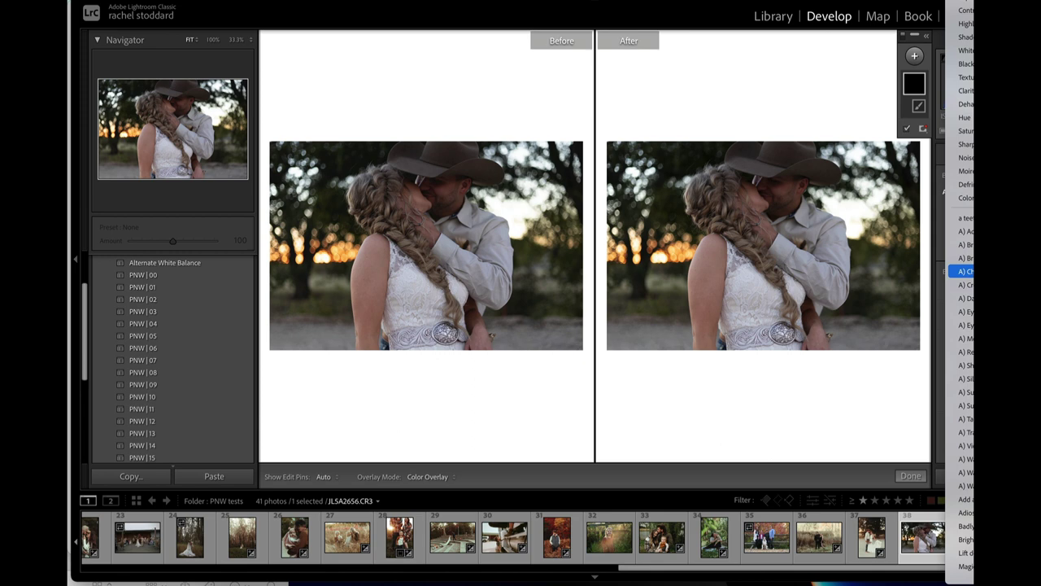
click(964, 285)
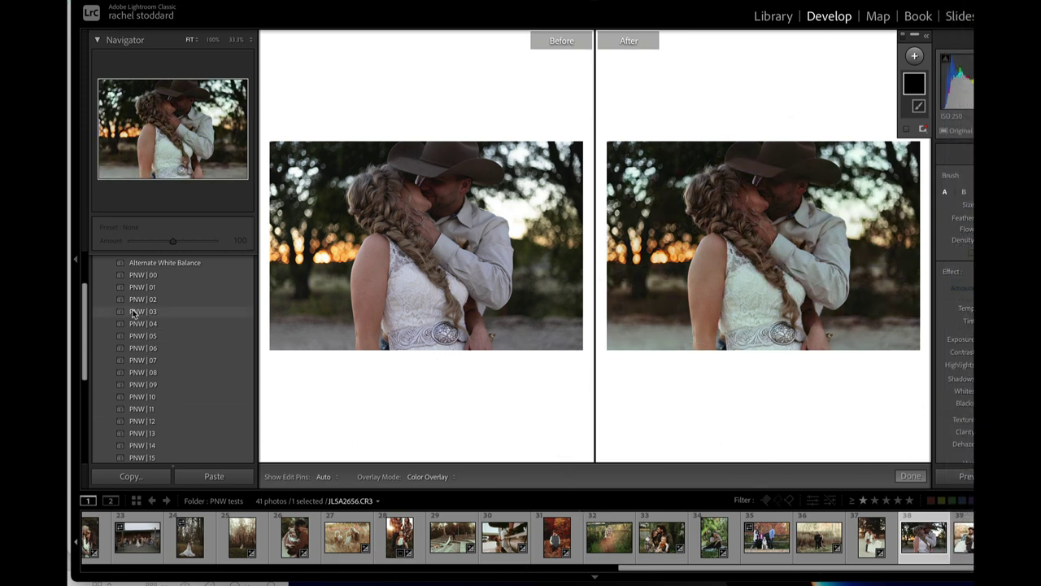
Step: Apply PNW | 03 to the kissing couple photo and paint a brush mask with an effect preset across the whole image
click(135, 312)
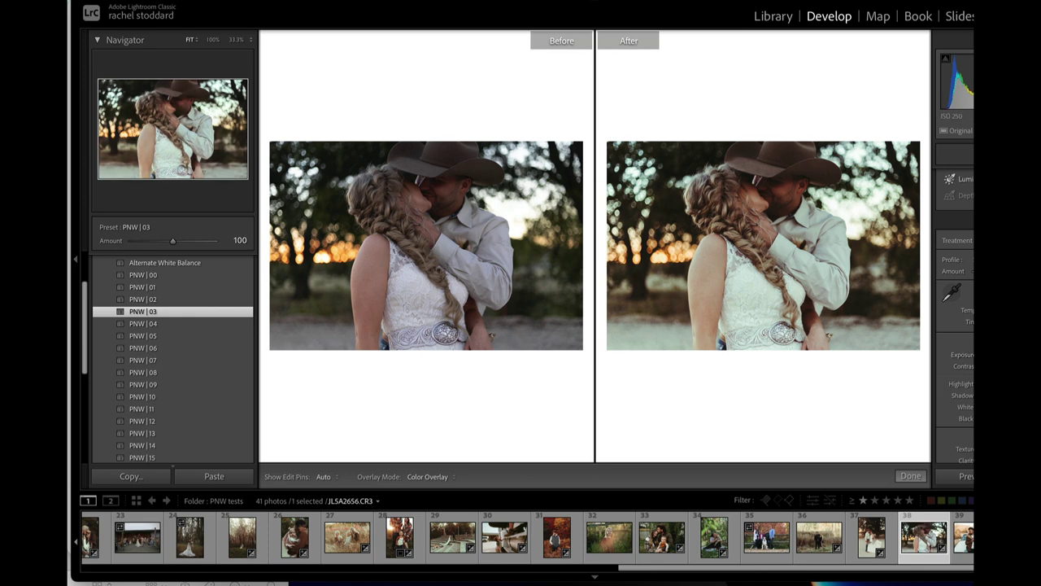
key(shift+w)
key(shift+w)
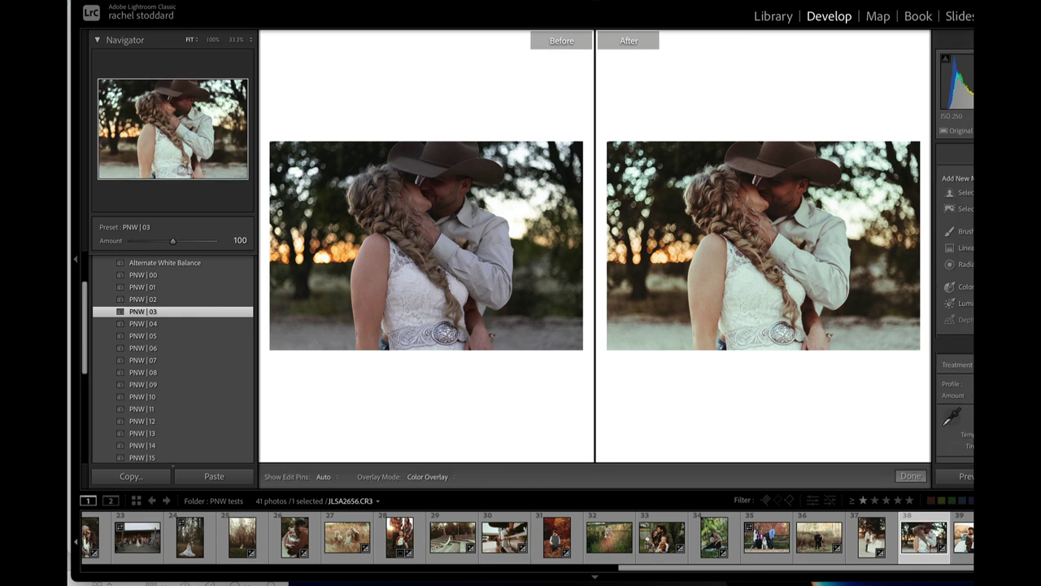
click(964, 231)
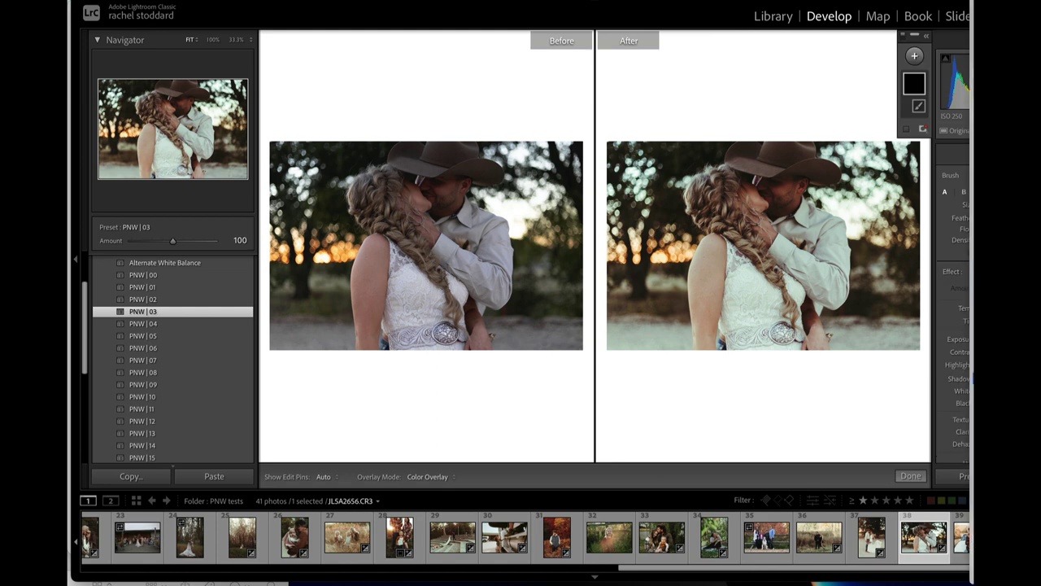
click(972, 271)
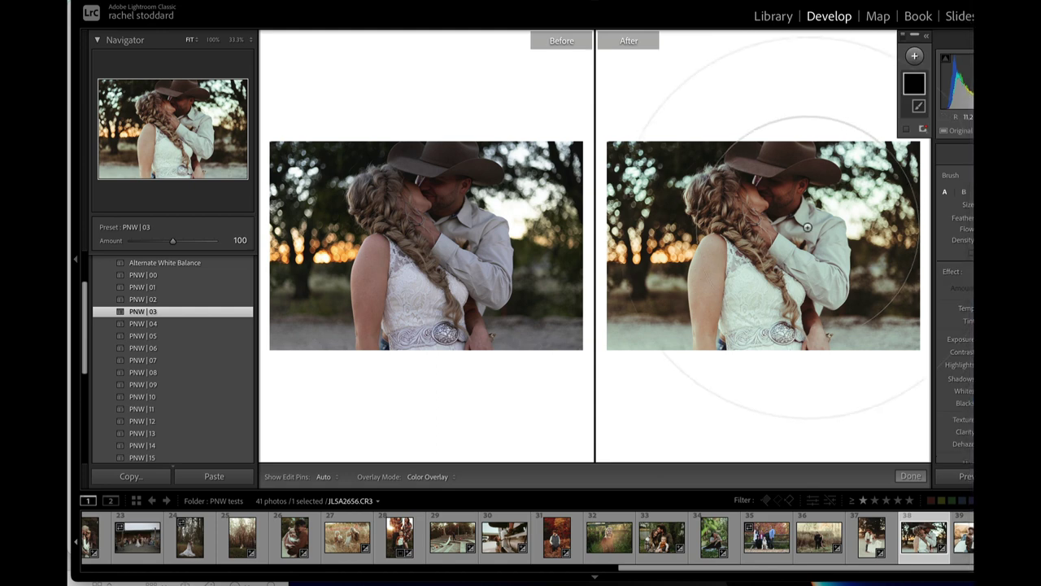
key(h)
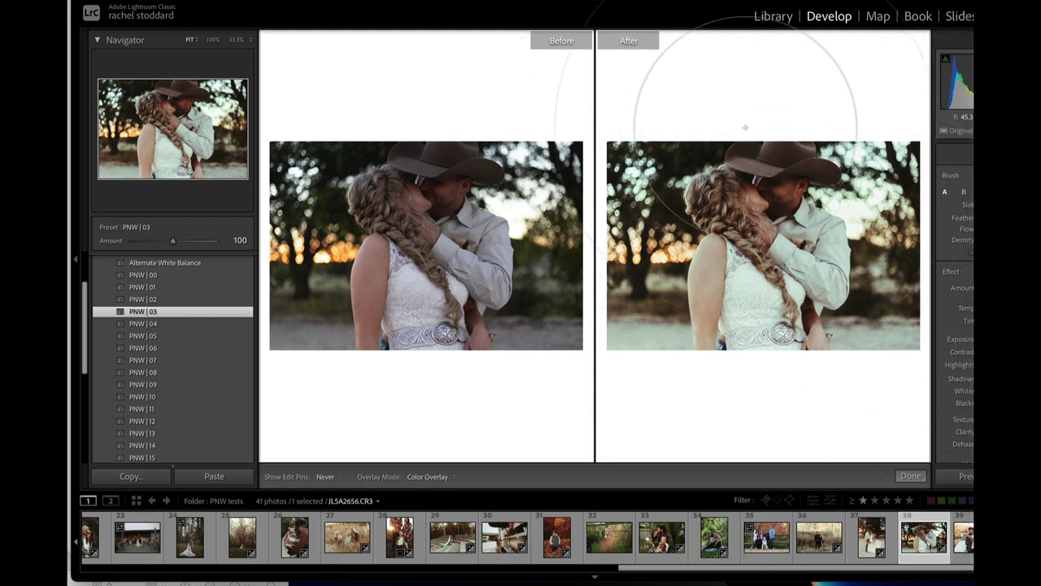
key(h)
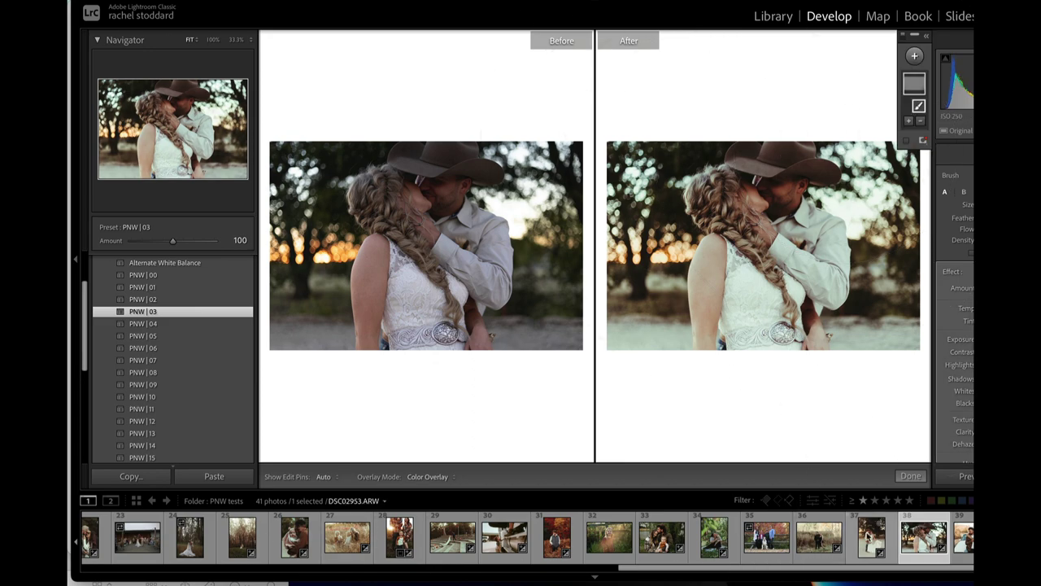
click(910, 476)
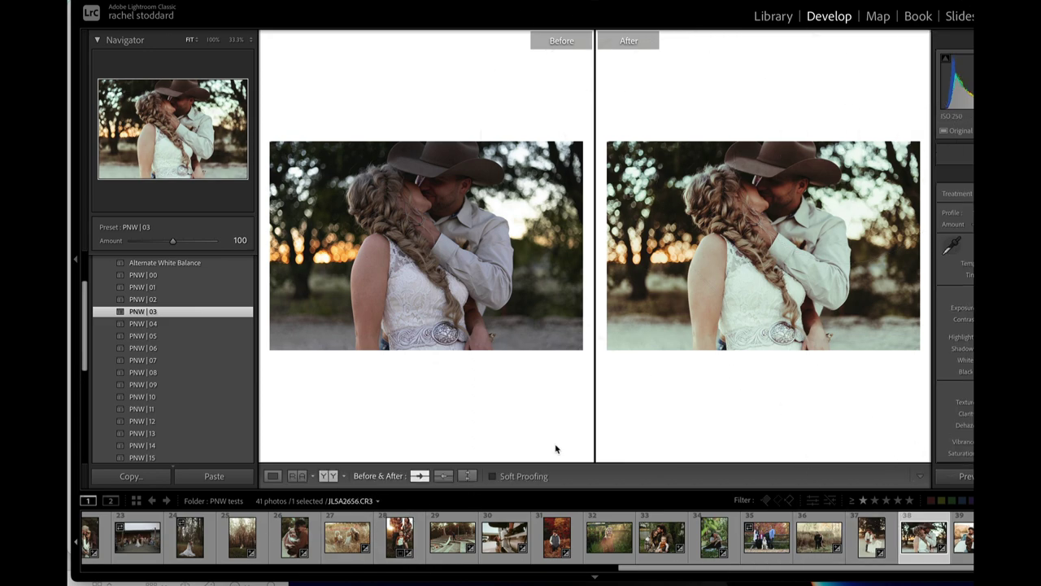
Step: View the edited couple photo on its own and hide and show the brush mask to compare its effect
click(273, 476)
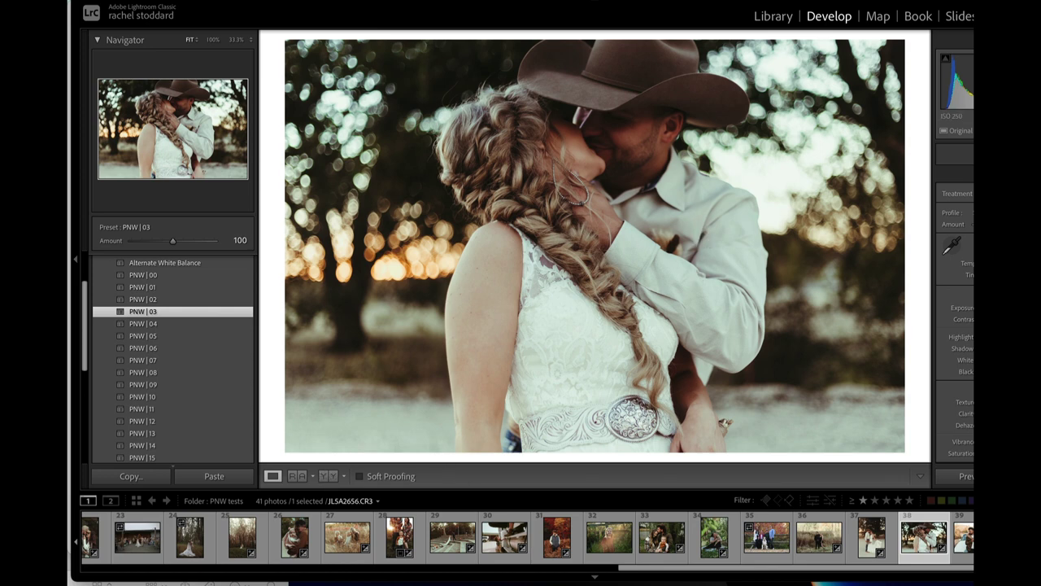
key(shift+w)
right_click(914, 85)
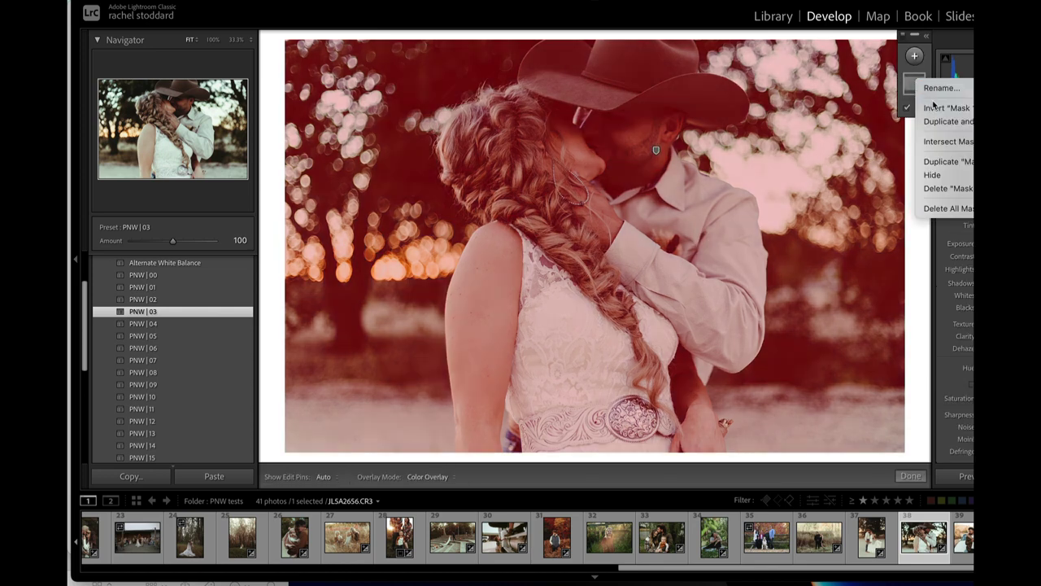
click(944, 175)
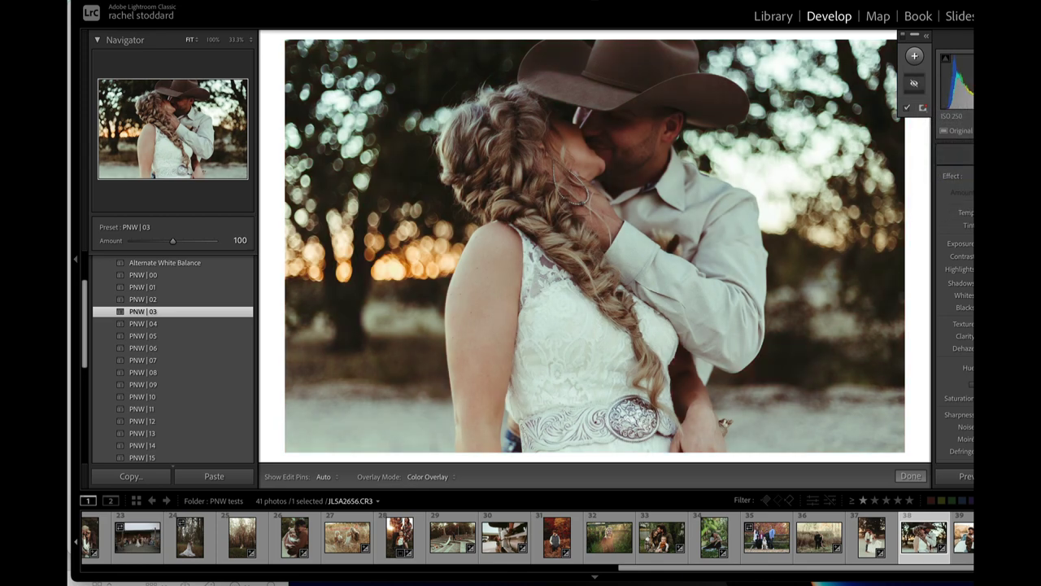
right_click(918, 85)
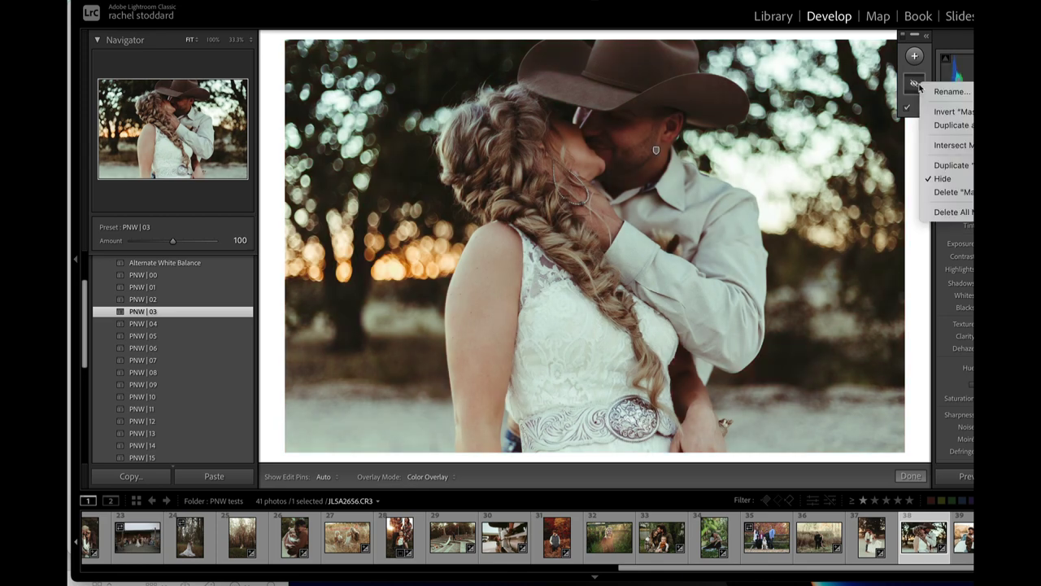
click(943, 178)
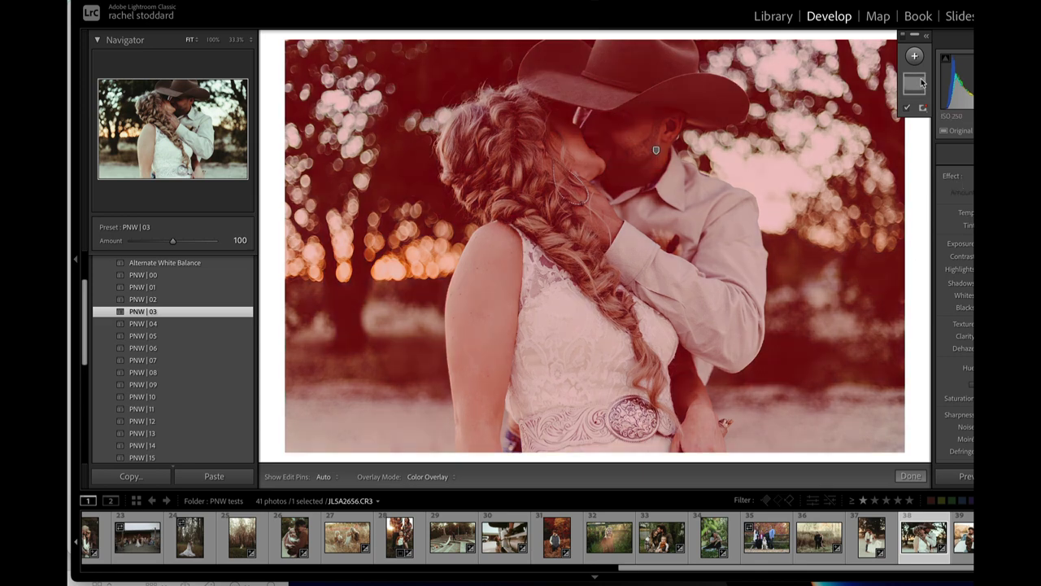
Step: Delete the brush mask from the kissing couple photo and start a new brush mask
right_click(916, 85)
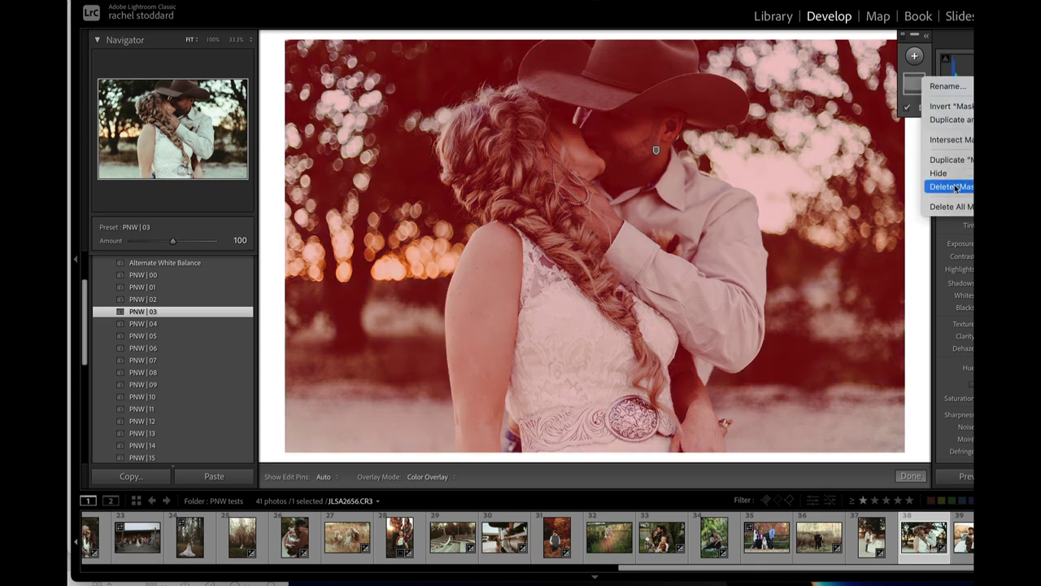
click(949, 186)
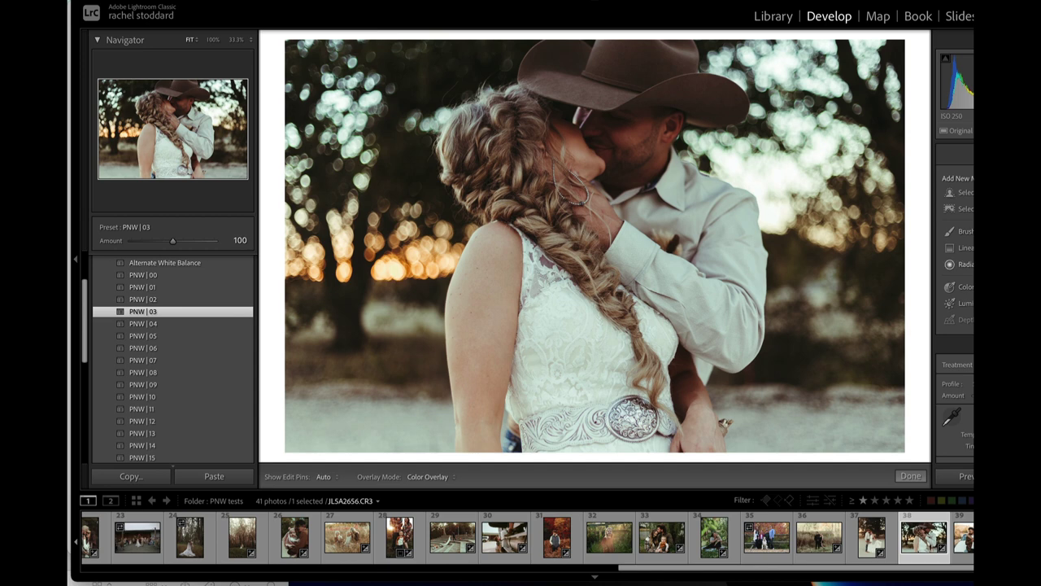
click(965, 231)
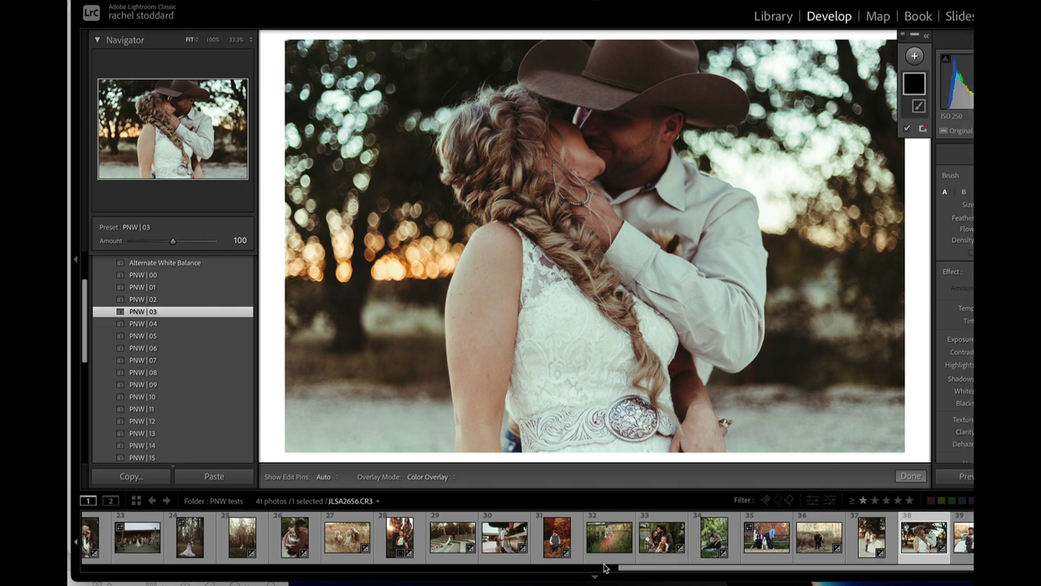
Step: Open the family photo IMG_5543.CR3 and paint an additional brush mask over the father's hair
click(672, 543)
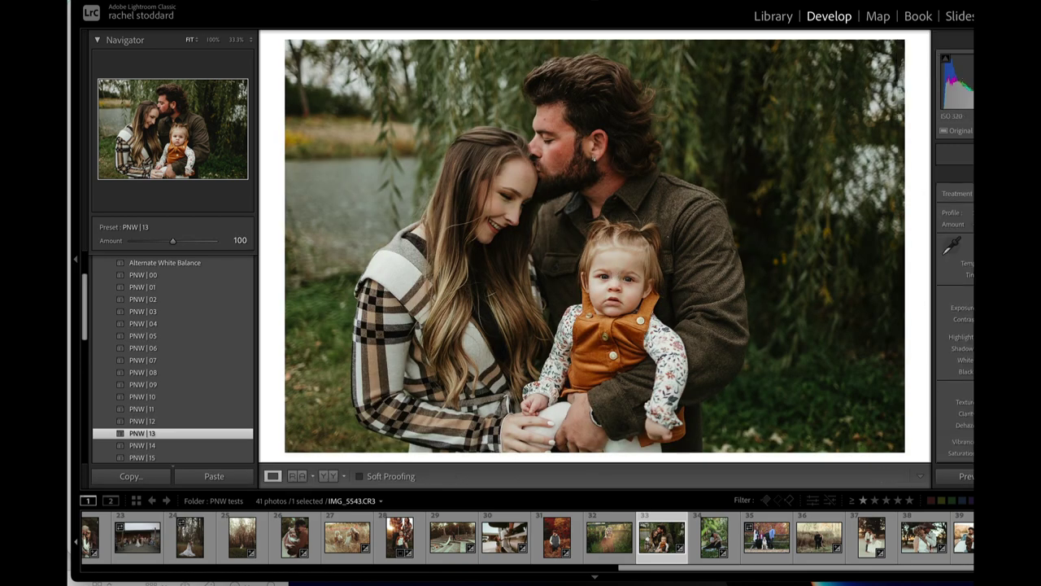
click(916, 57)
click(917, 117)
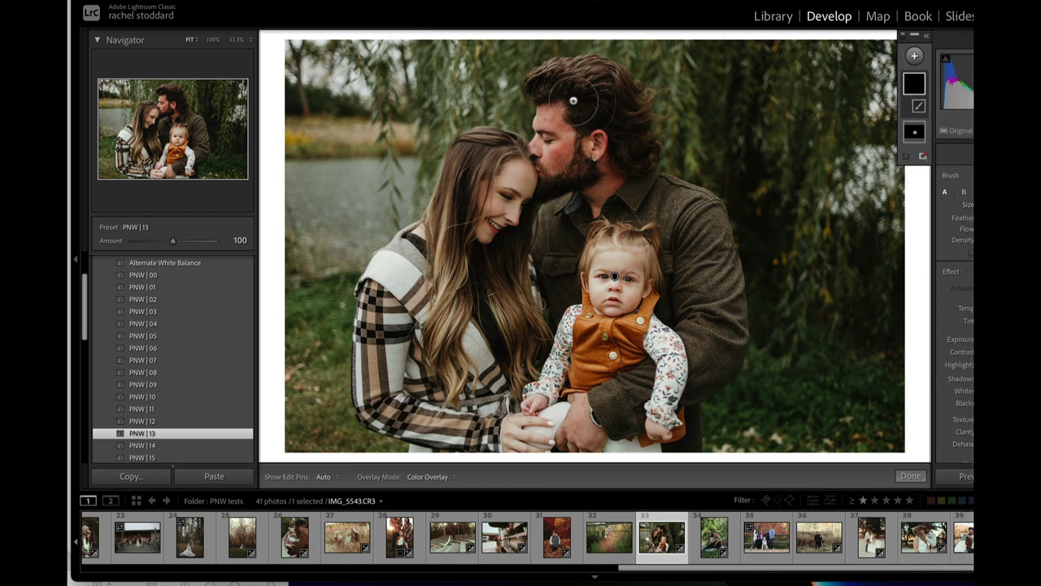
mouse_move(583, 104)
mouse_down()
mouse_move(563, 86)
mouse_move(630, 143)
mouse_move(612, 108)
mouse_move(562, 89)
mouse_move(613, 116)
mouse_move(626, 152)
mouse_move(609, 117)
mouse_move(579, 95)
mouse_move(620, 123)
mouse_move(631, 151)
mouse_move(618, 115)
mouse_move(597, 100)
mouse_up()
key(h)
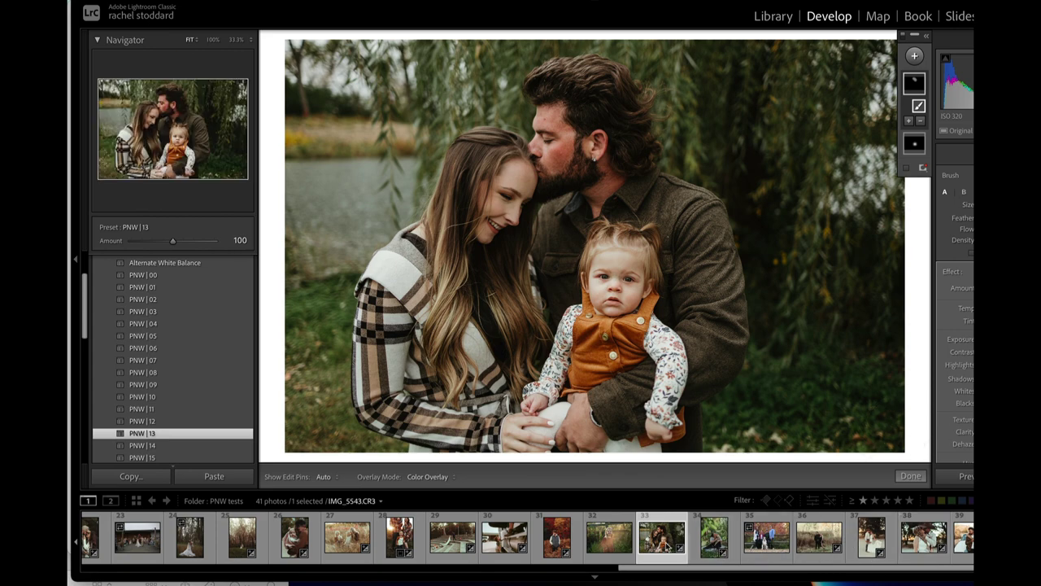
Step: Open the photo of the boy beside the truck, DSC_0236.NEF, and apply the PNW | 03 preset
click(494, 546)
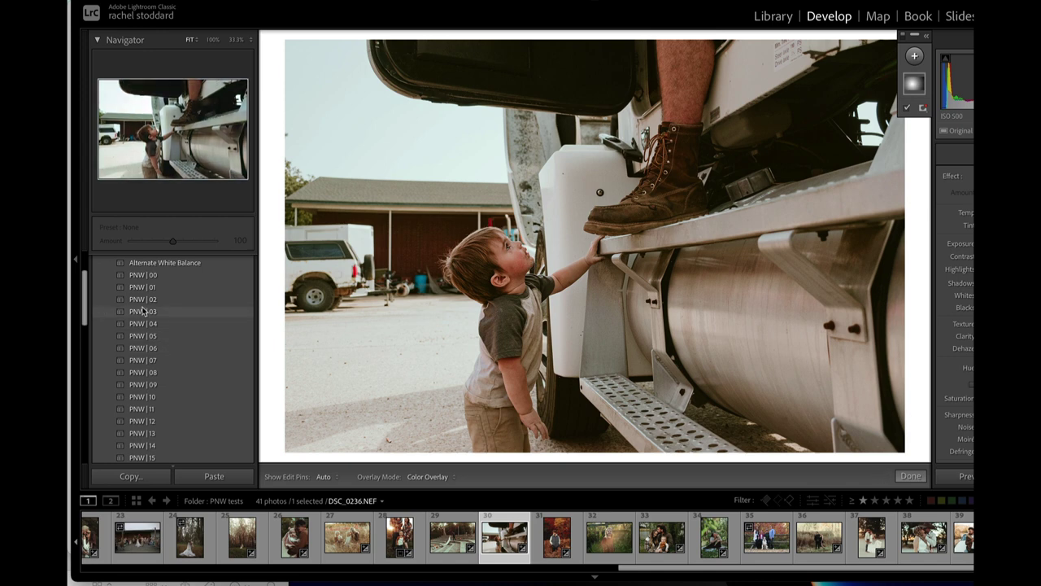
click(143, 311)
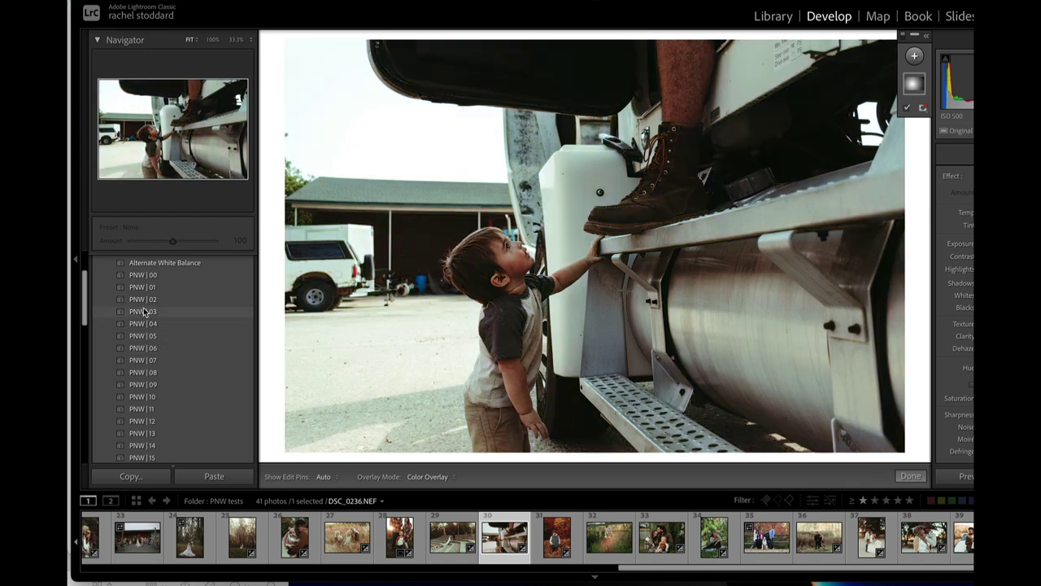
click(144, 312)
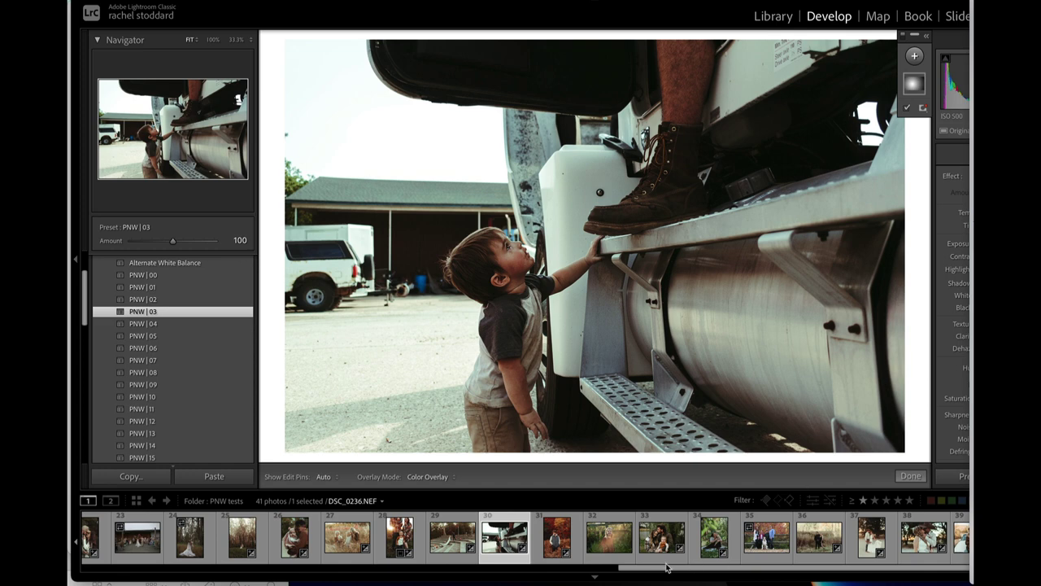
Step: Open the flower-crown girl photo IMG_4707.CR2 and paint a new brush mask over her eyebrows with the A) Eyebrow effect preset
drag(657, 571, 233, 571)
click(495, 554)
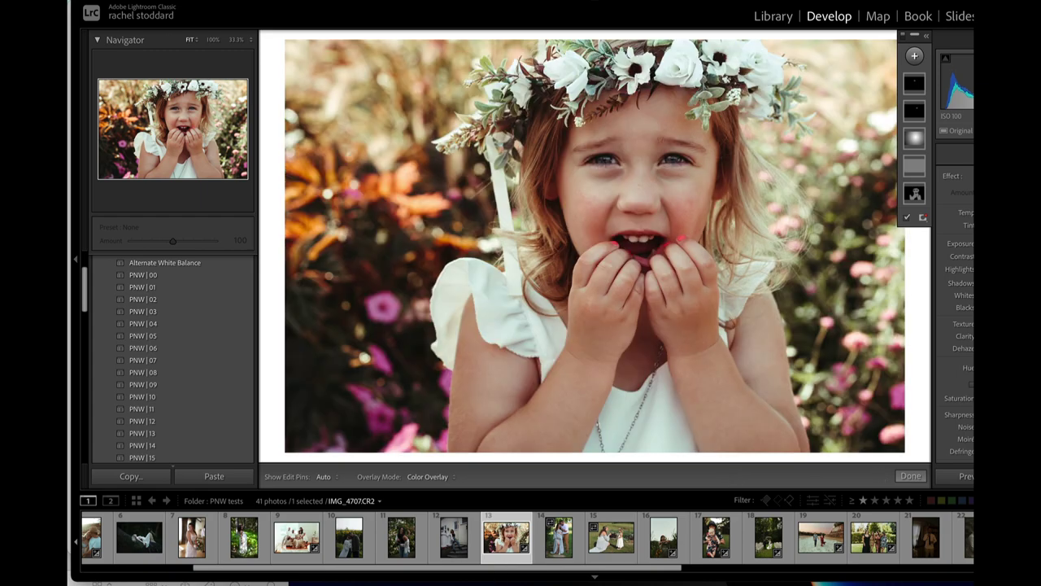
click(914, 59)
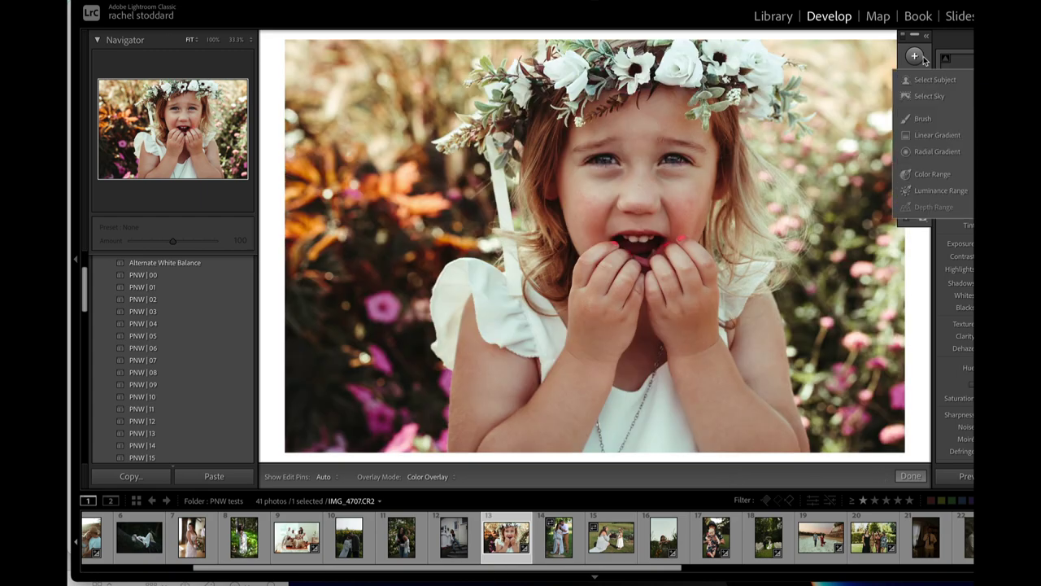
click(929, 119)
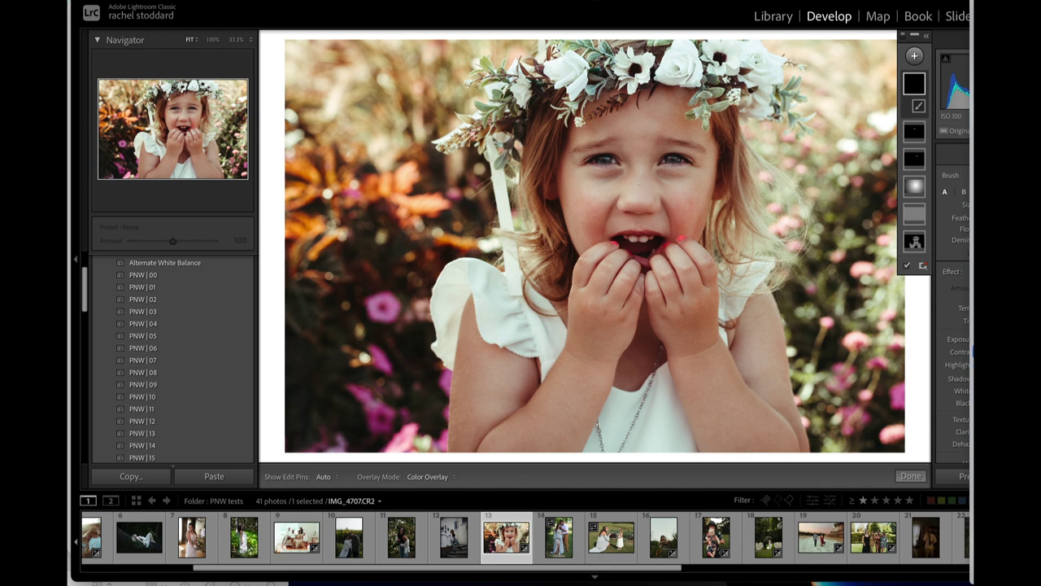
key(o)
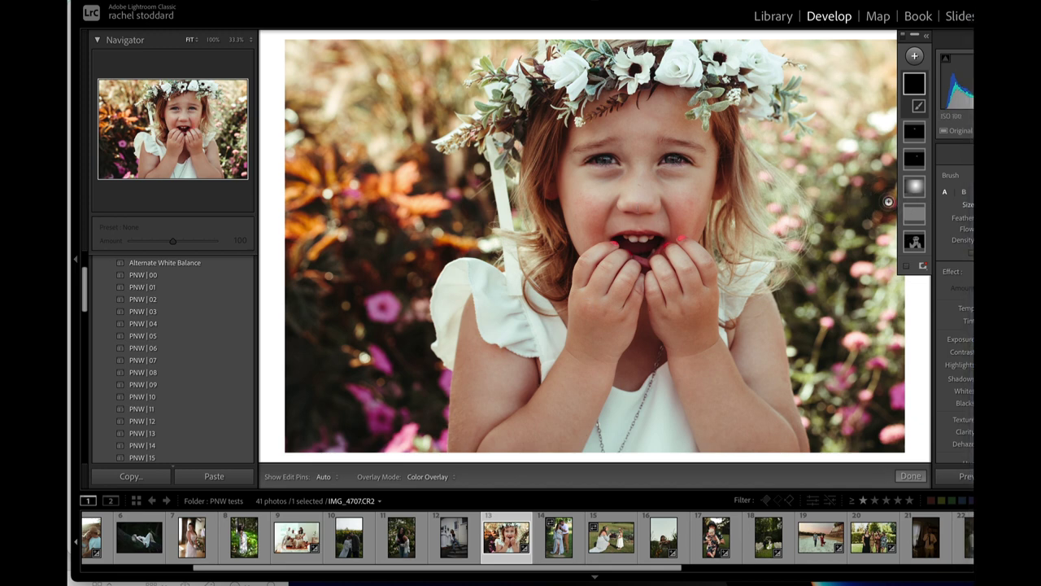
mouse_move(690, 124)
key(h)
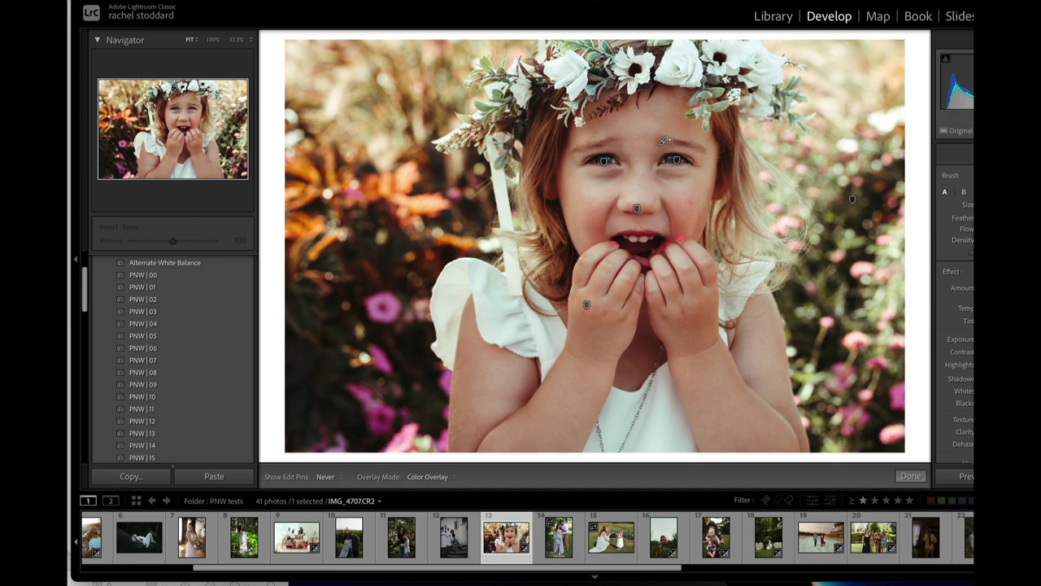
key(h)
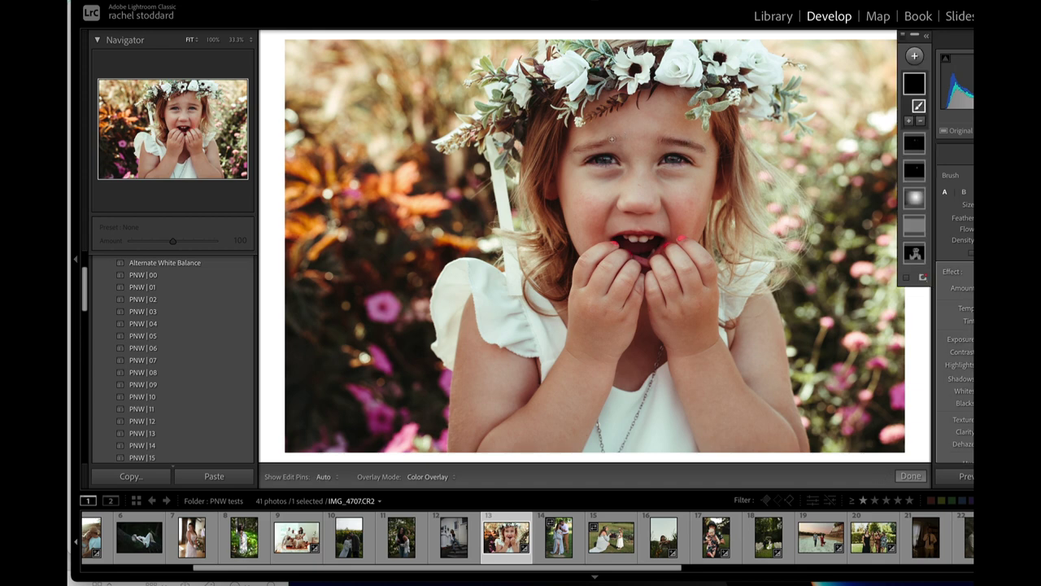
key(h)
key(h)
Step: Add a radial gradient mask at the left edge of the girl photo and give it the "A) Real Lo…" effect preset
click(970, 272)
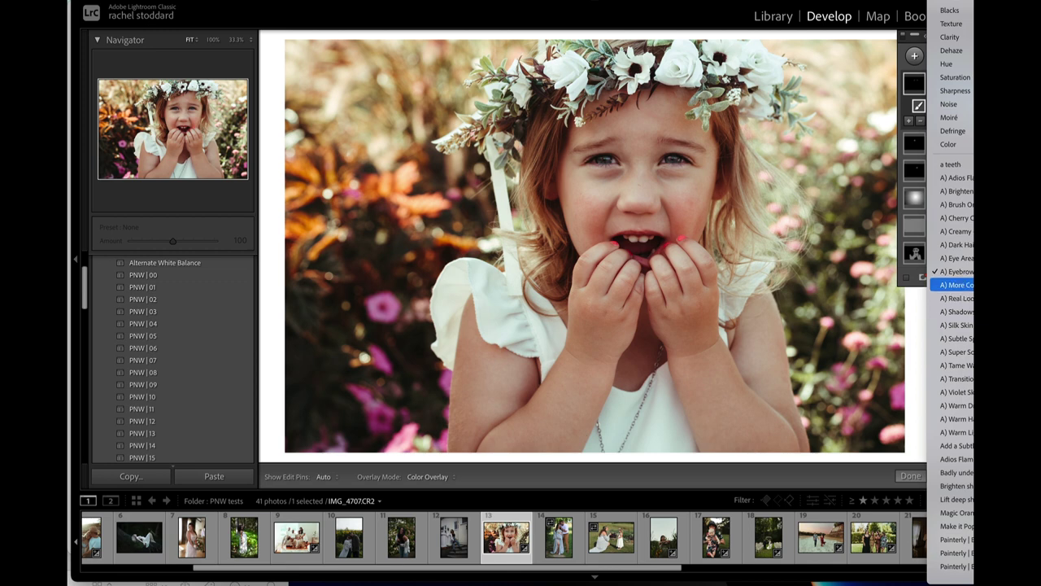
click(959, 284)
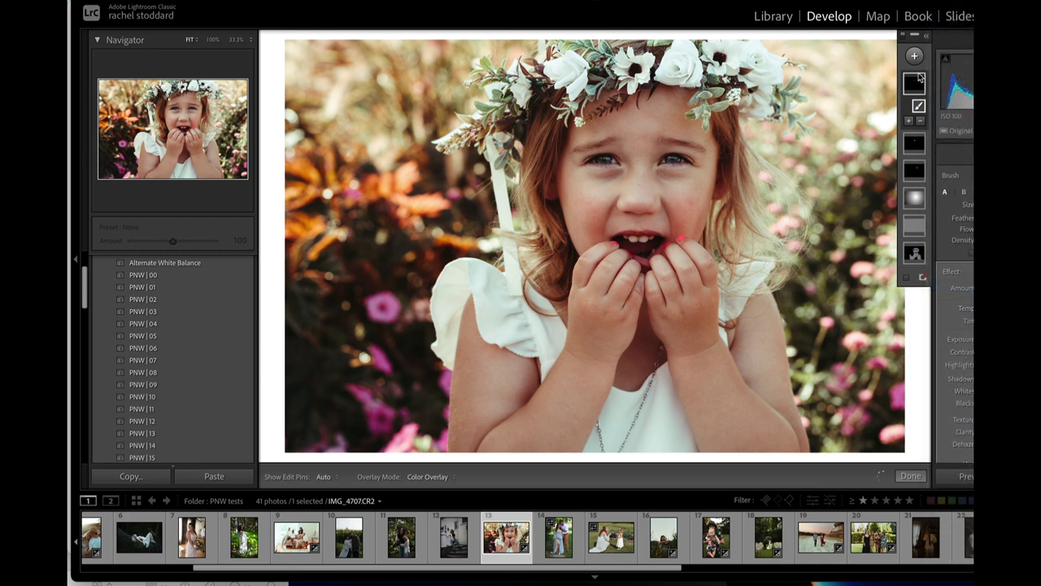
click(914, 55)
click(968, 214)
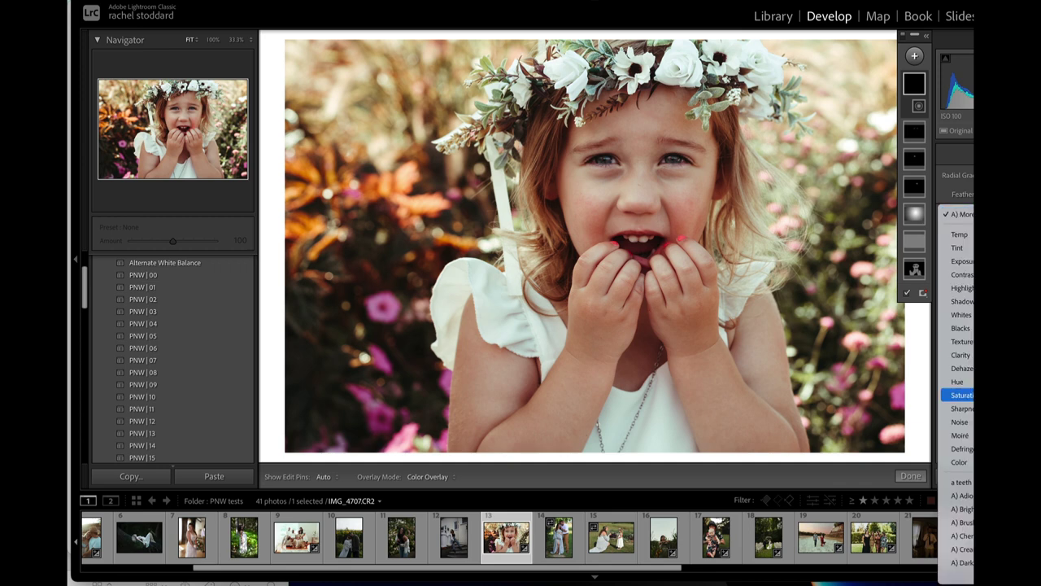
scroll(957, 413, down, 5)
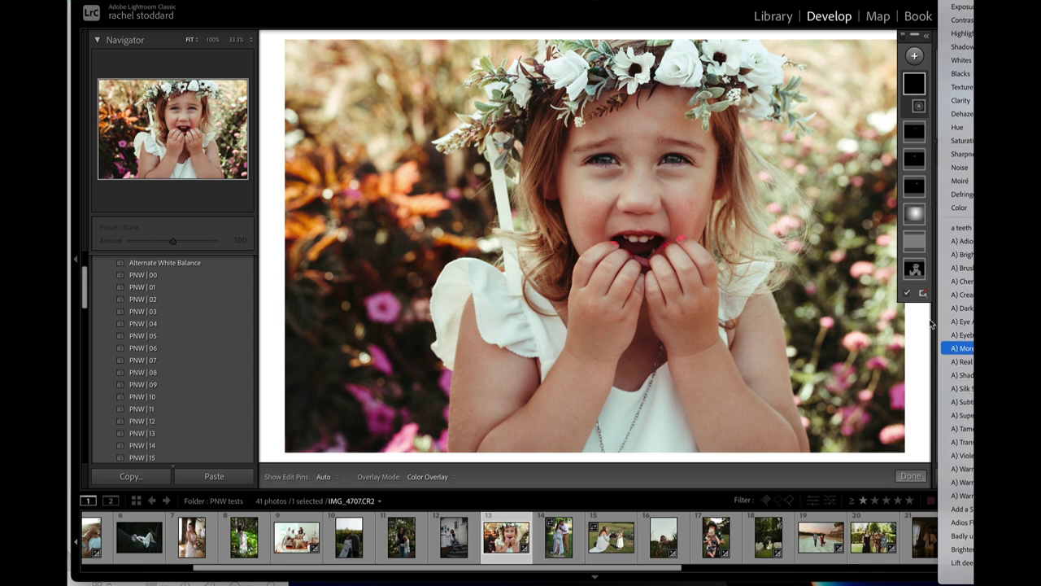
click(962, 348)
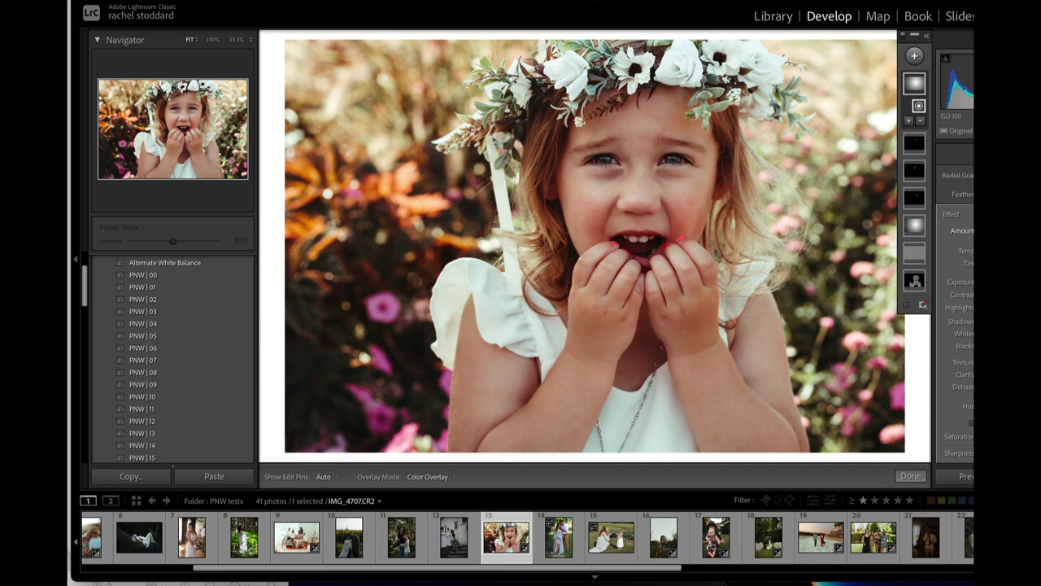
drag(773, 346, 69, 339)
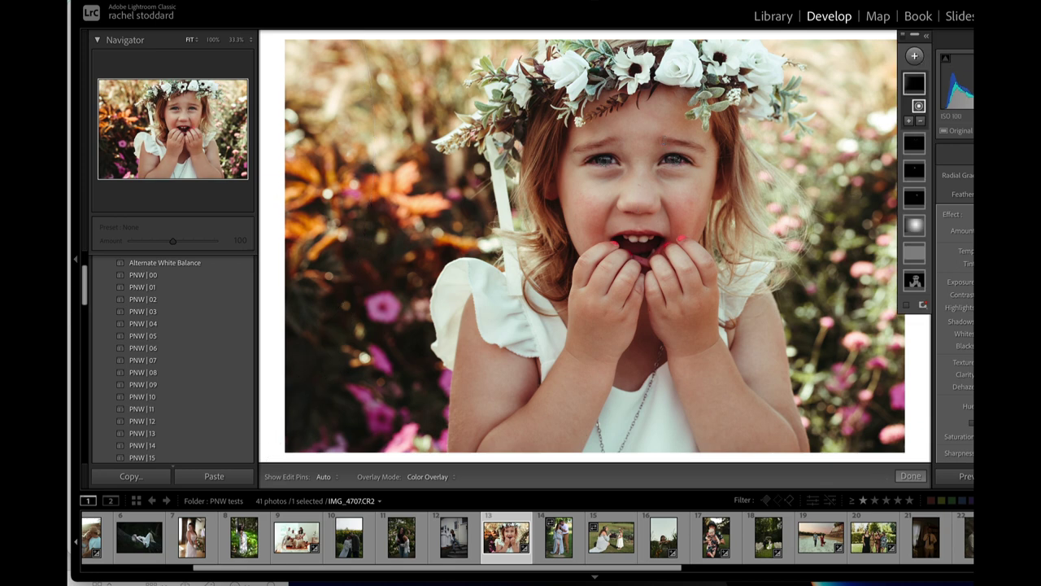
click(969, 214)
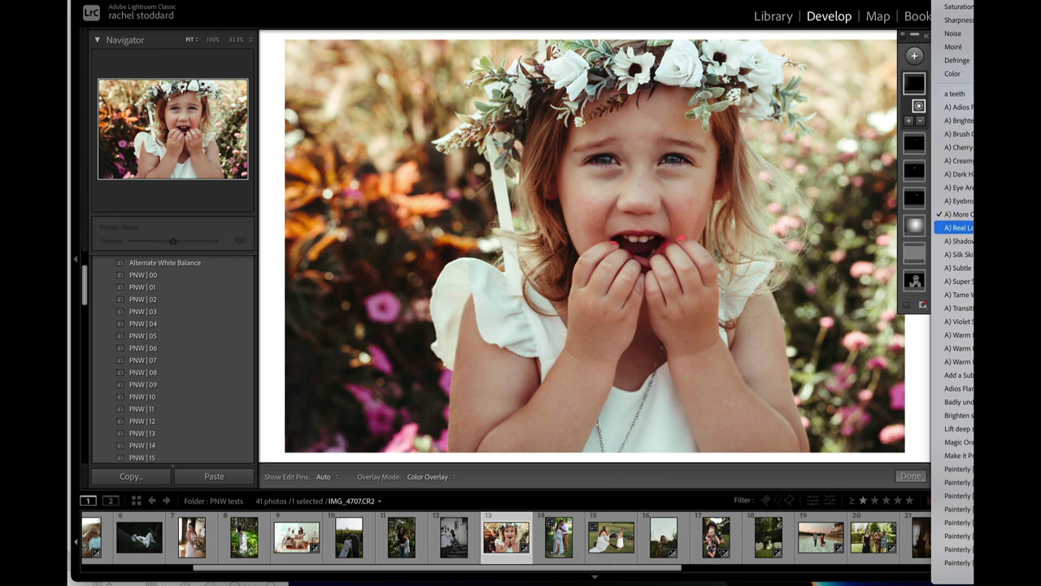
click(960, 228)
Step: Paint another brush mask with an effect preset on the girl photo, toggling the mask pins to check the result
click(918, 60)
click(925, 120)
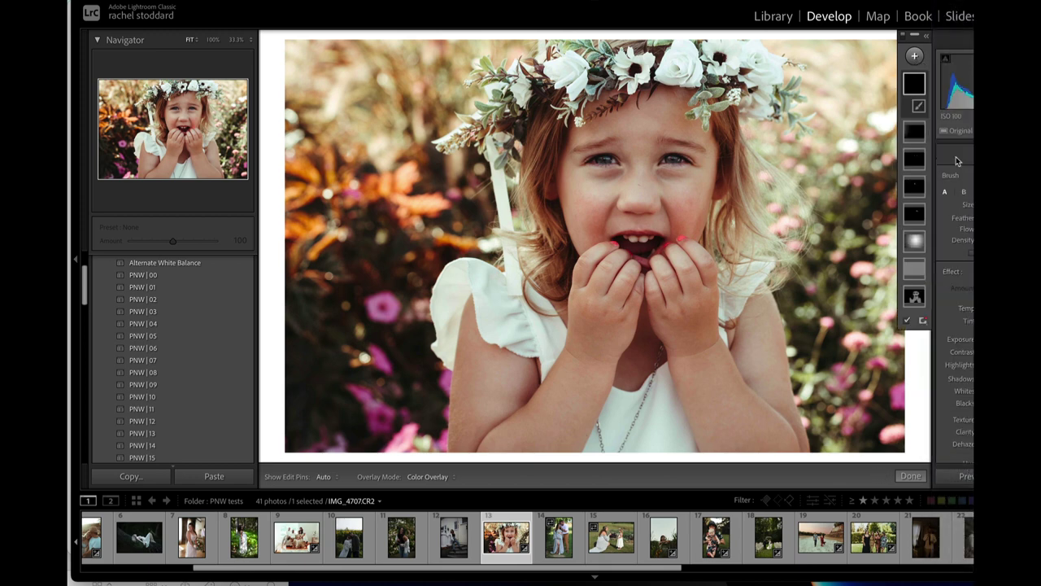
click(970, 270)
scroll(970, 372, down, 5)
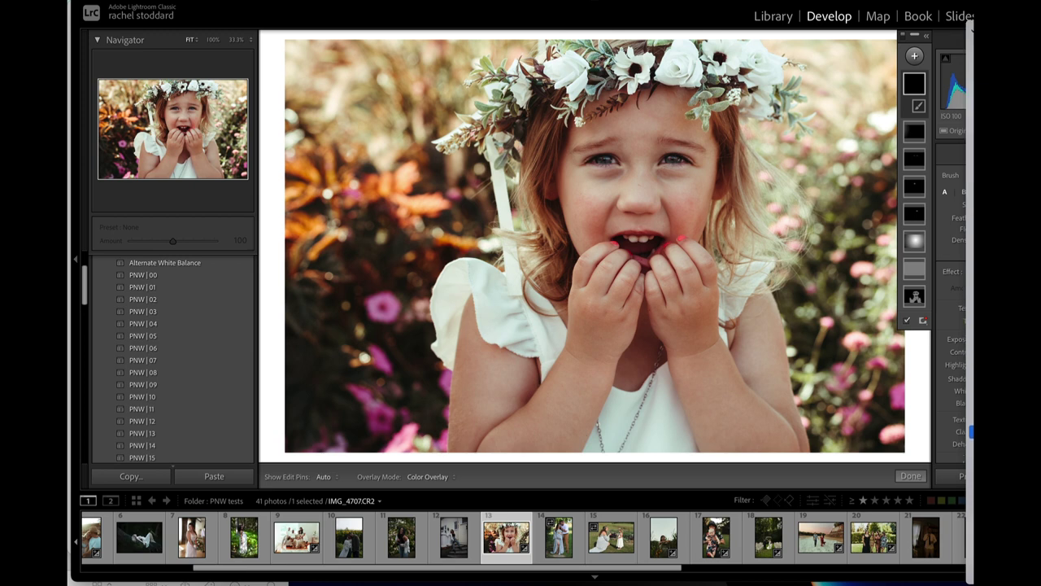
click(971, 431)
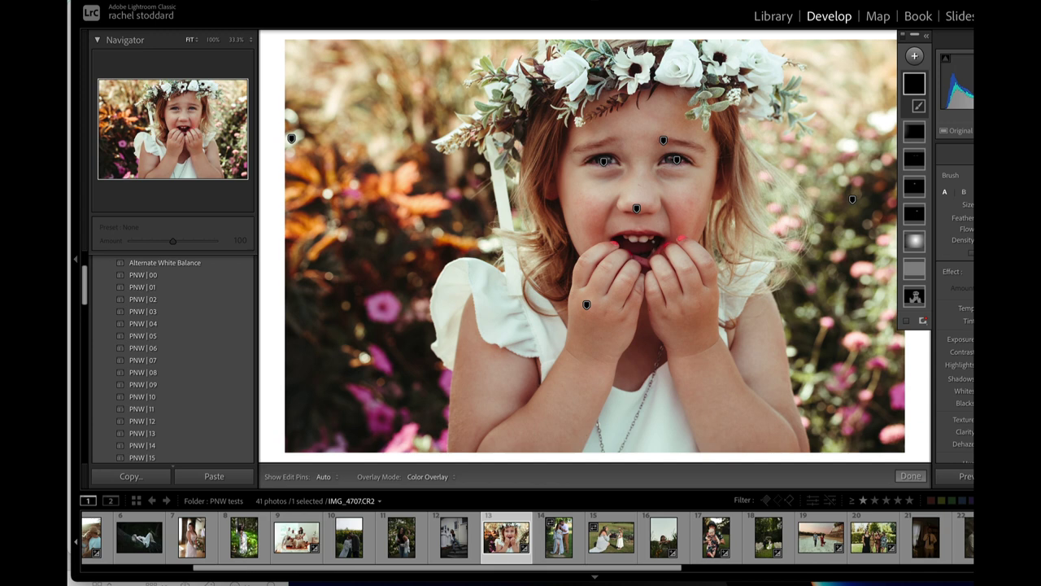
key(h)
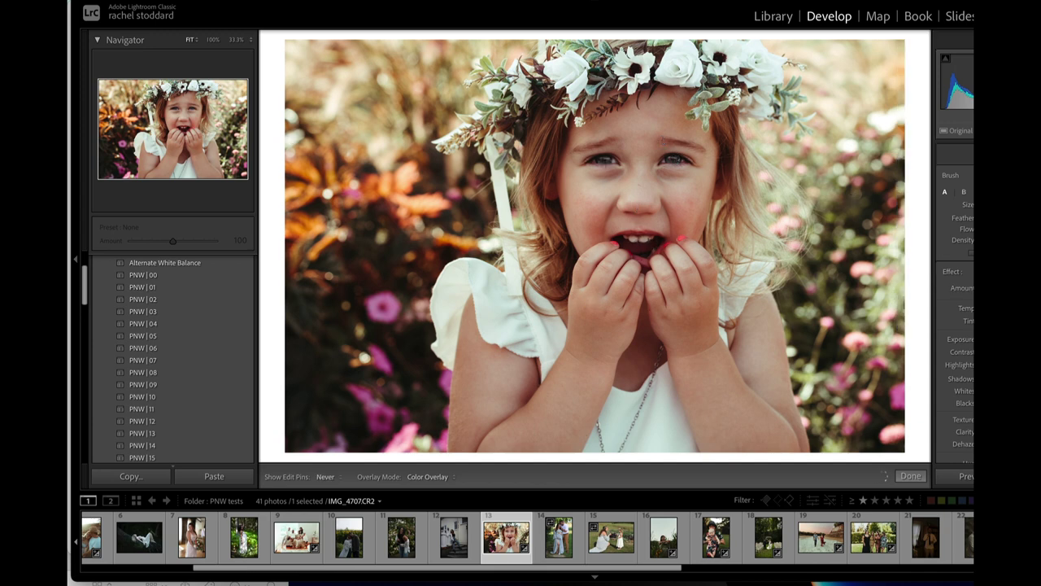
key(h)
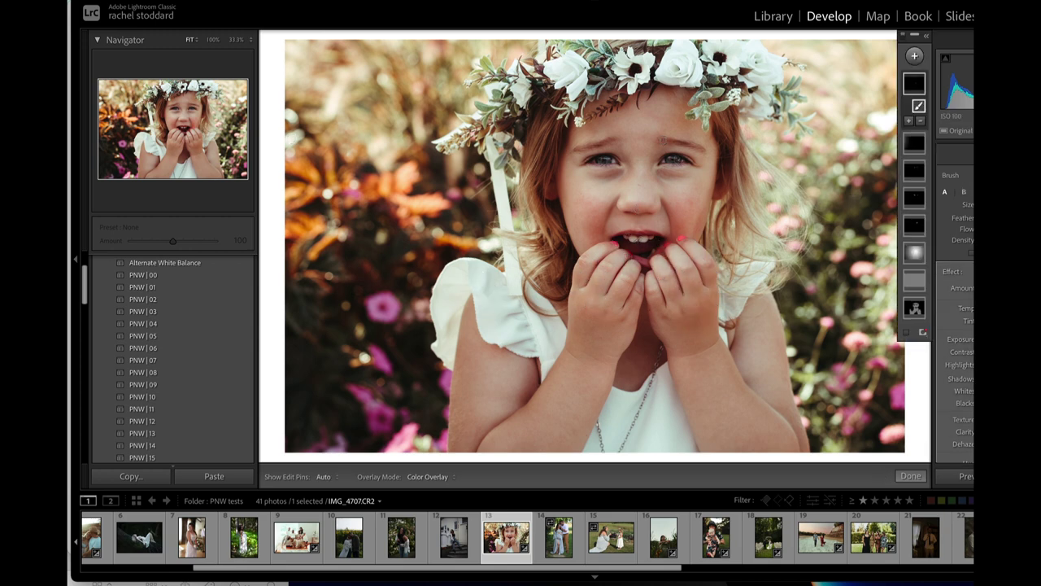
click(973, 271)
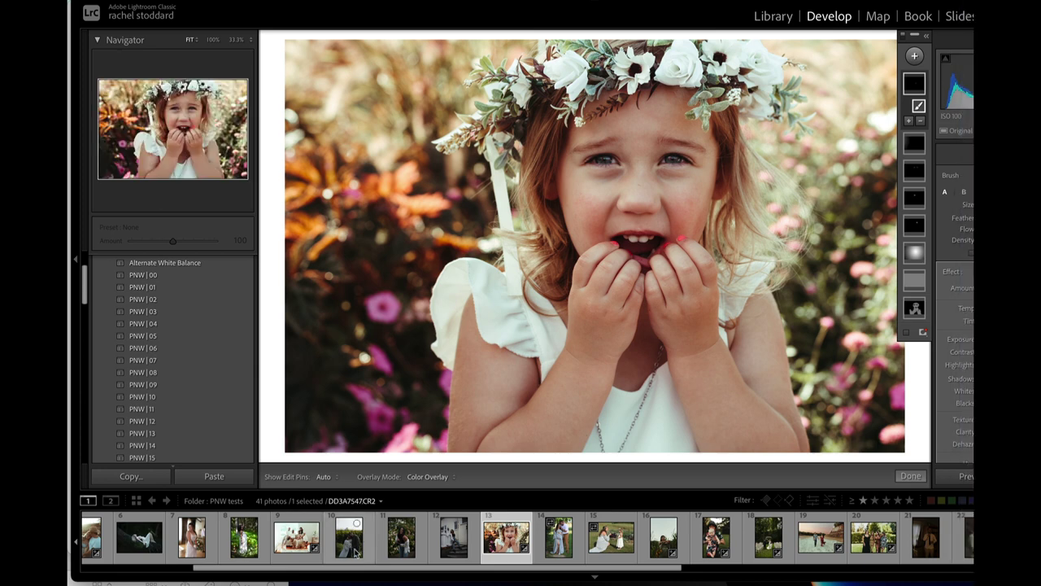
Step: Open the sunflower family photo DD3A7547.CR2, raise its exposure and apply the PNW | 04 preset
click(366, 550)
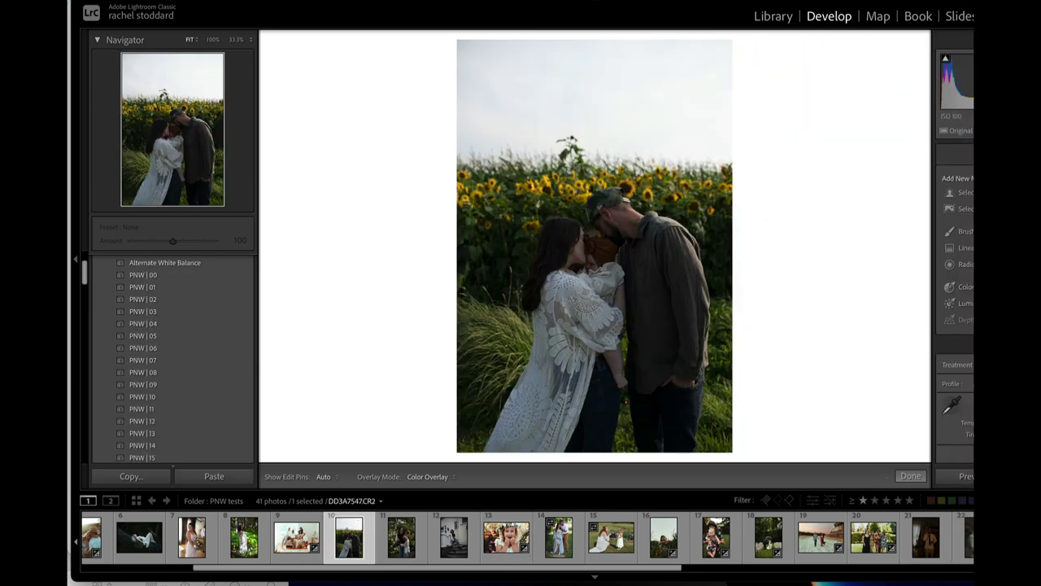
scroll(954, 317, down, 3)
drag(1021, 269, 985, 269)
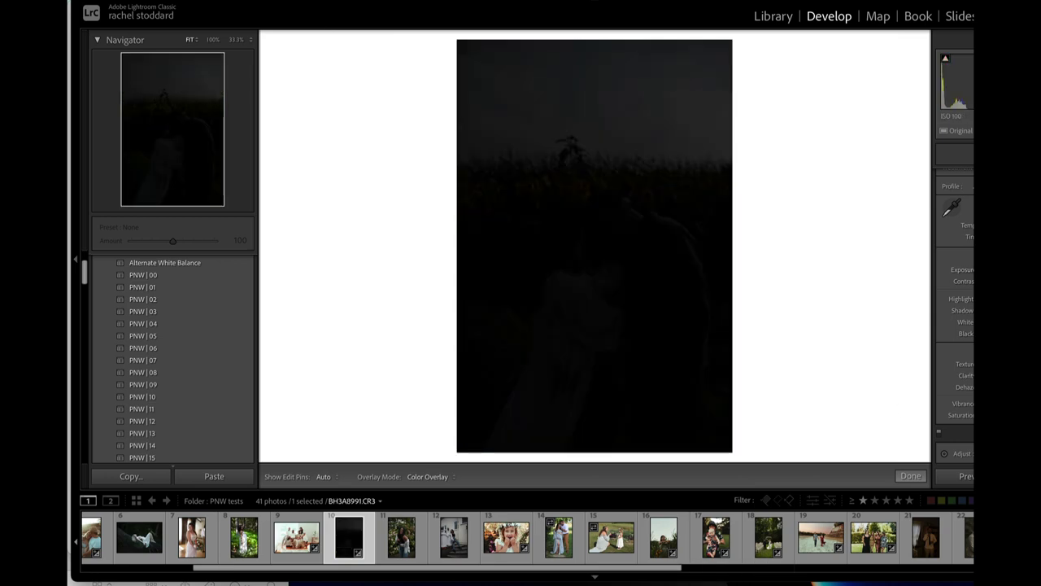
drag(984, 270, 1034, 270)
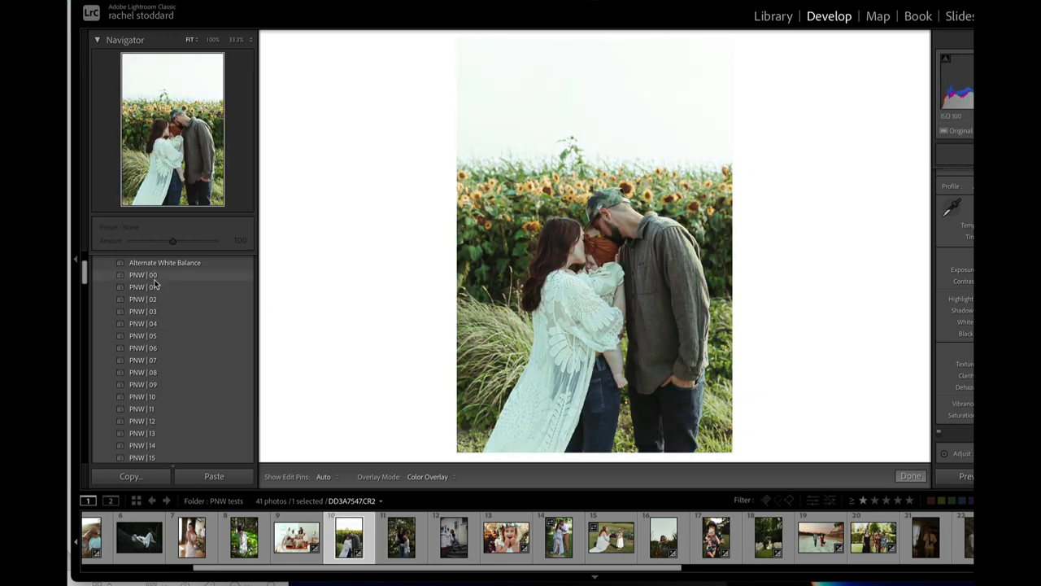
click(146, 323)
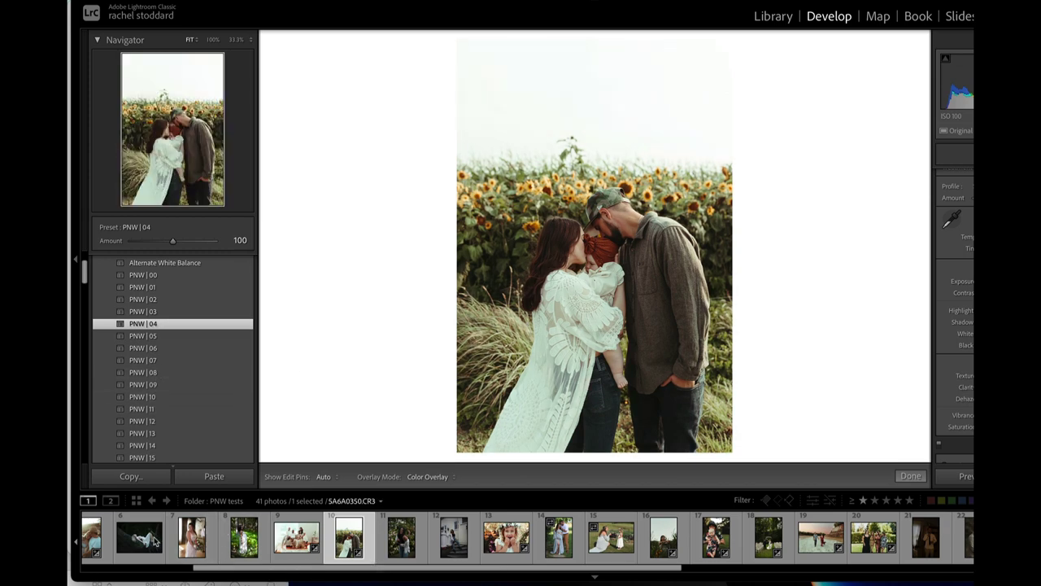
Step: Open the hydrangea portrait IV1_6994.NEF, brighten its exposure and apply the PNW | 00 preset
click(402, 537)
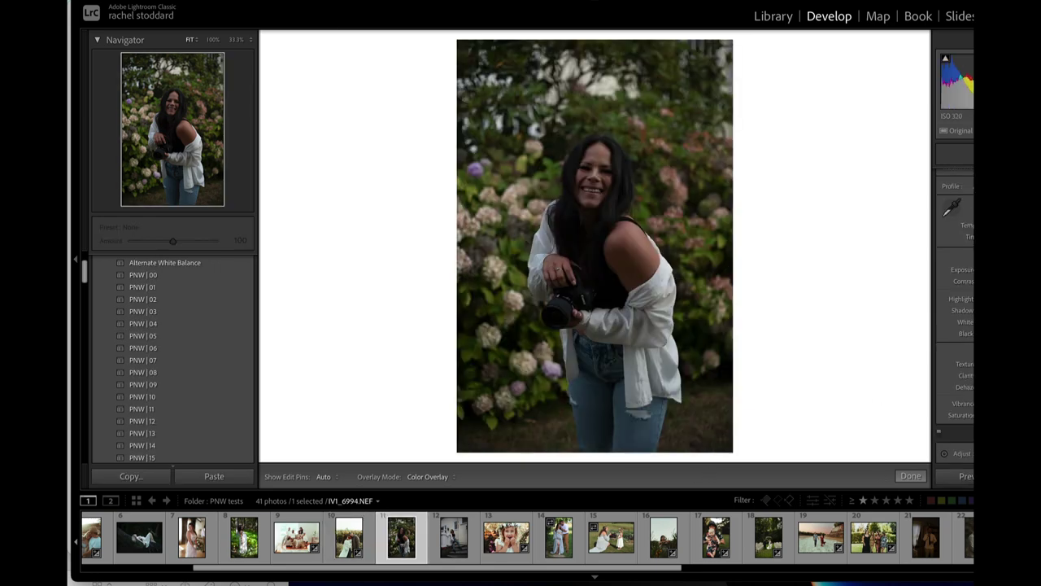
drag(1011, 270, 1028, 269)
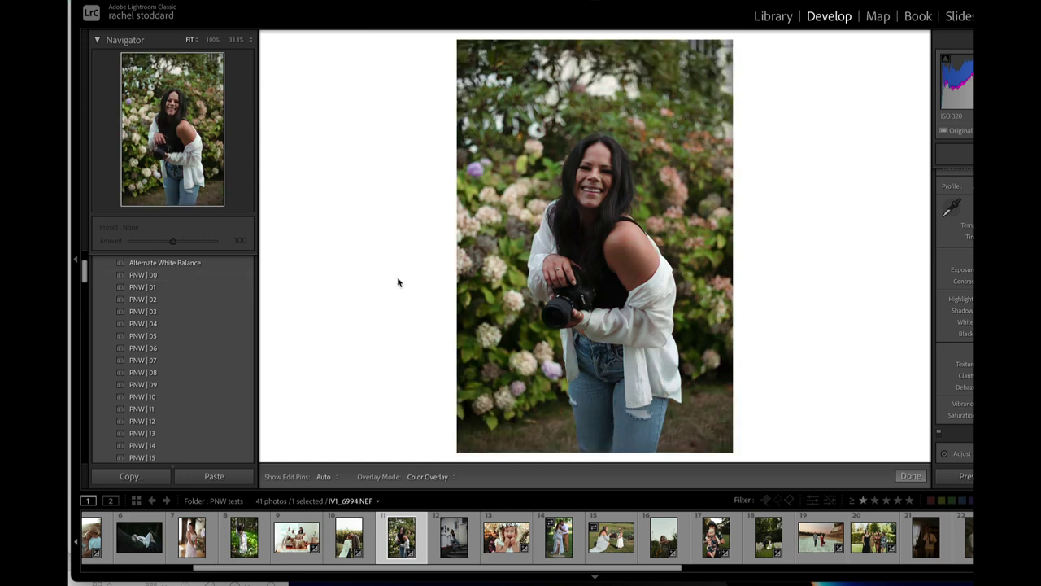
click(152, 275)
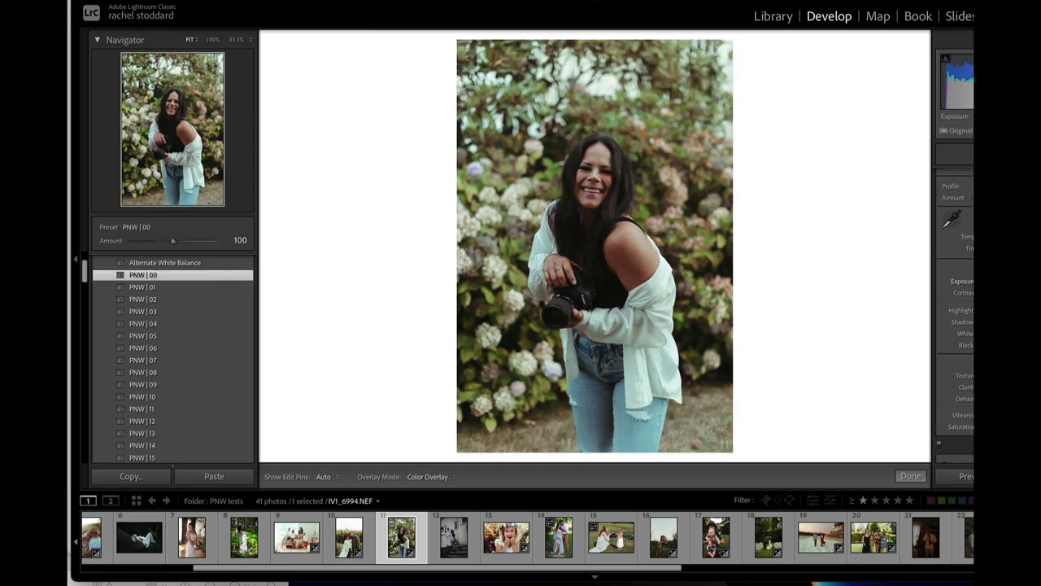
Step: Start a radial gradient mask on the hydrangea portrait and choose an effect preset for it
scroll(954, 309, down, 5)
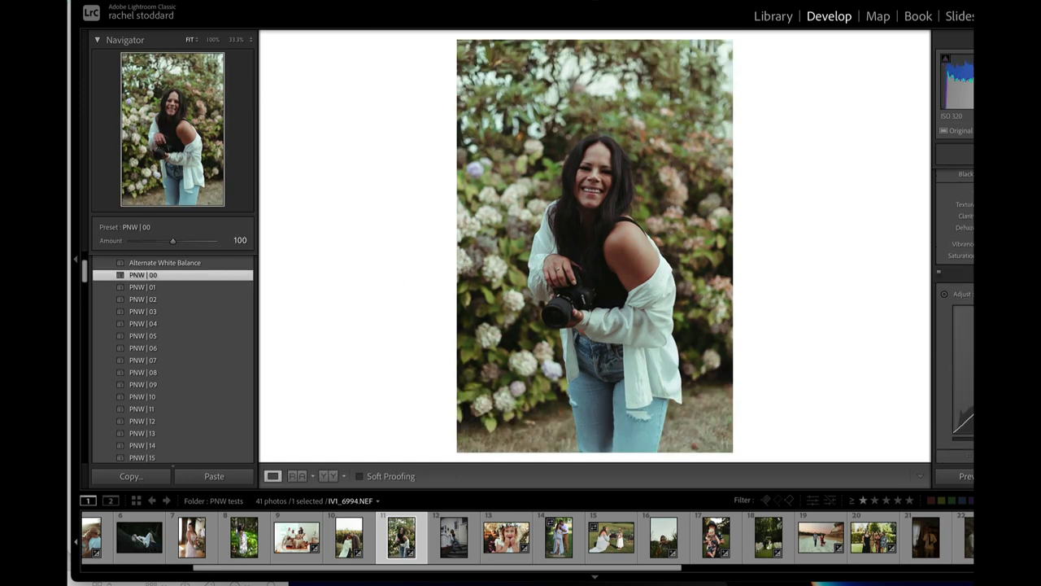
key(shift+w)
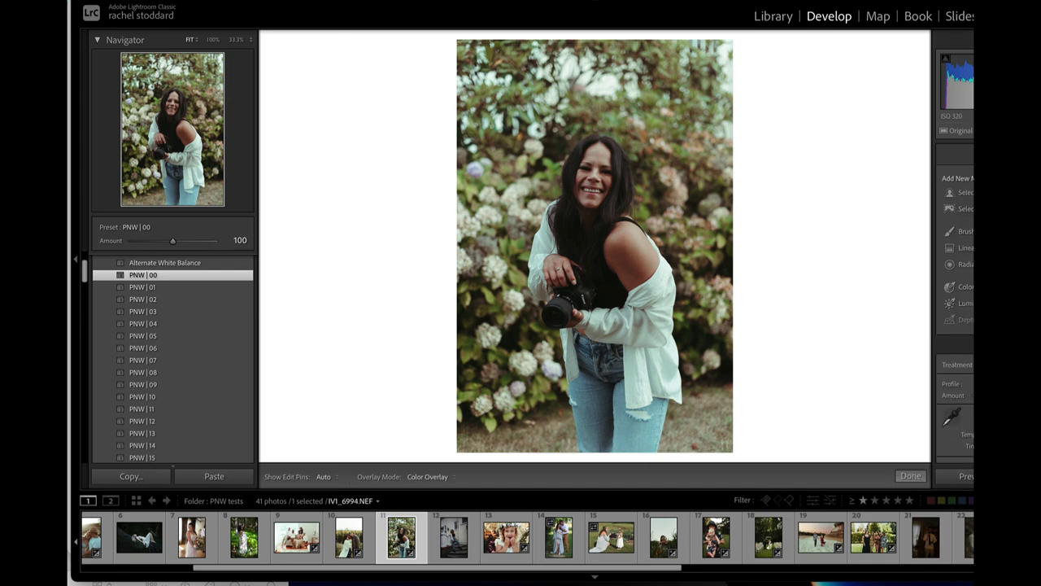
key(shift+w)
key(shift+w)
click(967, 264)
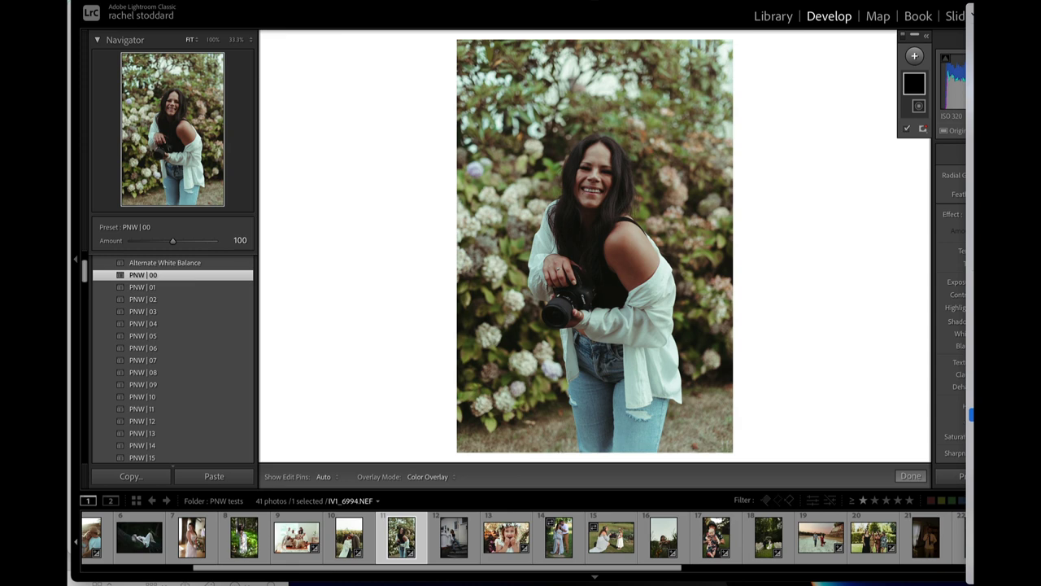
click(914, 56)
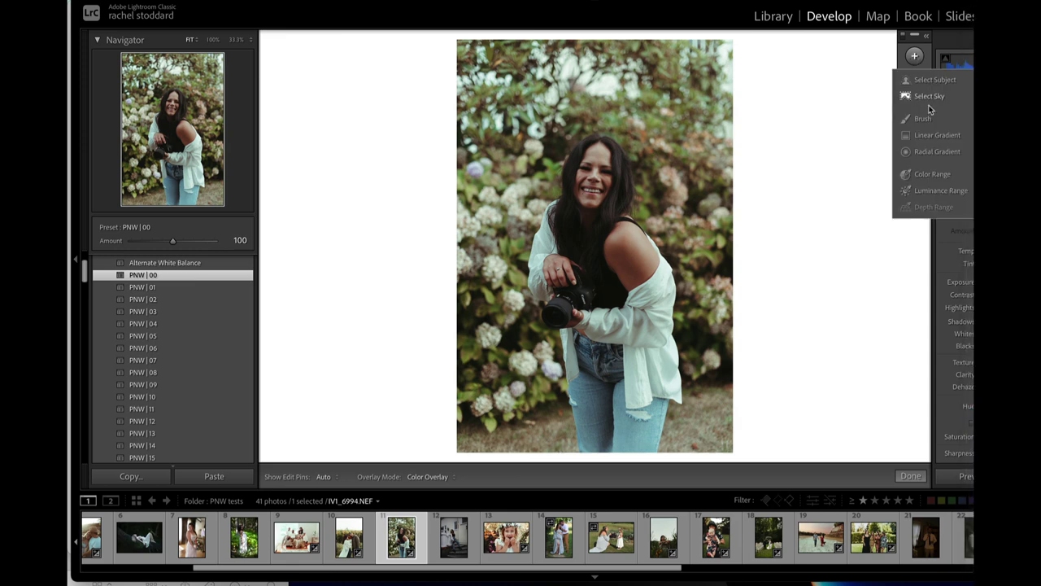
click(927, 154)
click(968, 214)
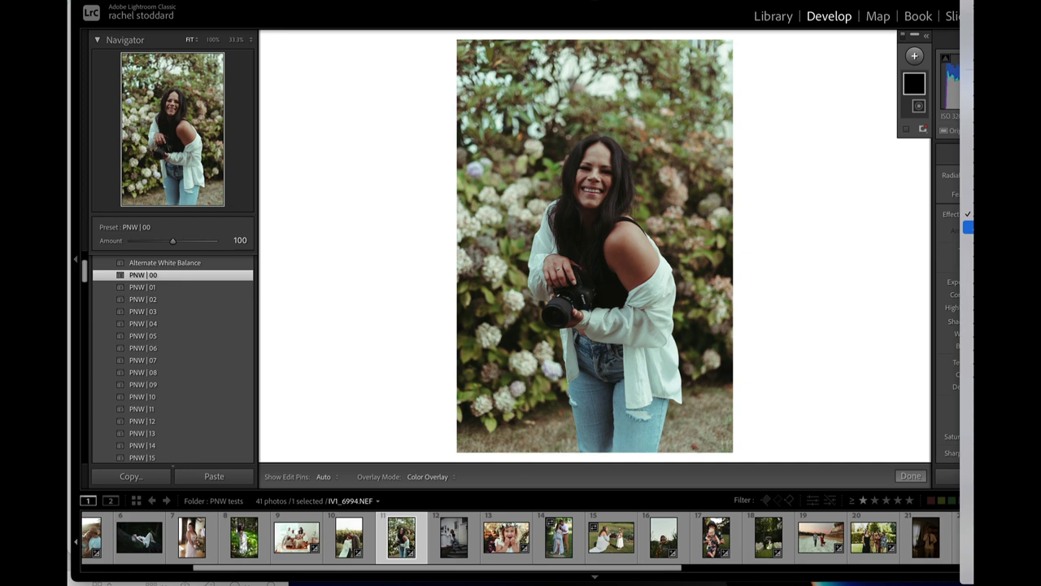
click(968, 227)
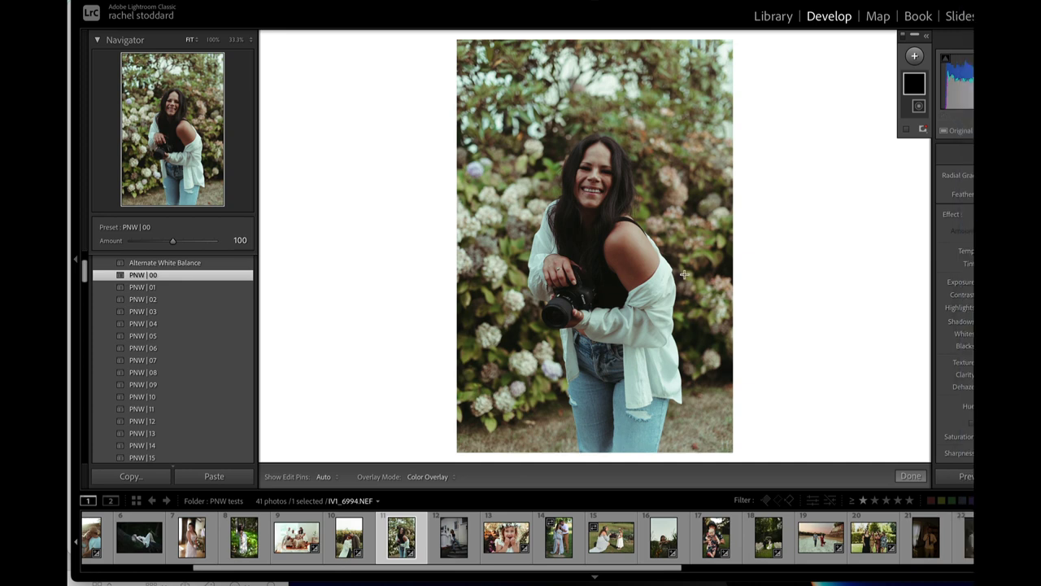
Step: Draw the radial gradient as an oval over the woman's face, centre it on her head and lengthen it slightly
drag(592, 182, 626, 221)
drag(591, 182, 595, 177)
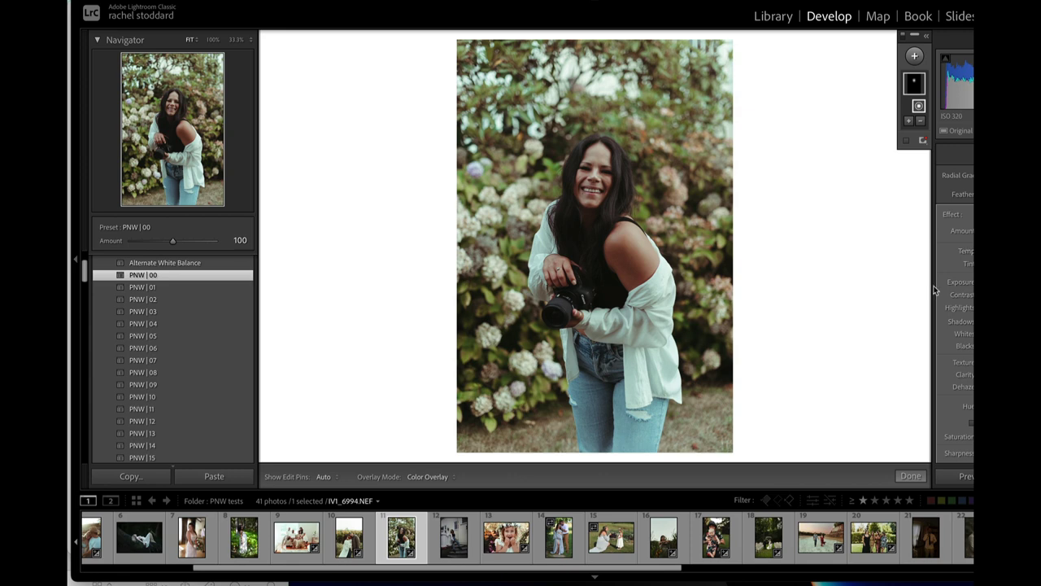
mouse_move(593, 183)
mouse_down()
mouse_move(707, 196)
mouse_move(580, 180)
mouse_move(597, 178)
mouse_up()
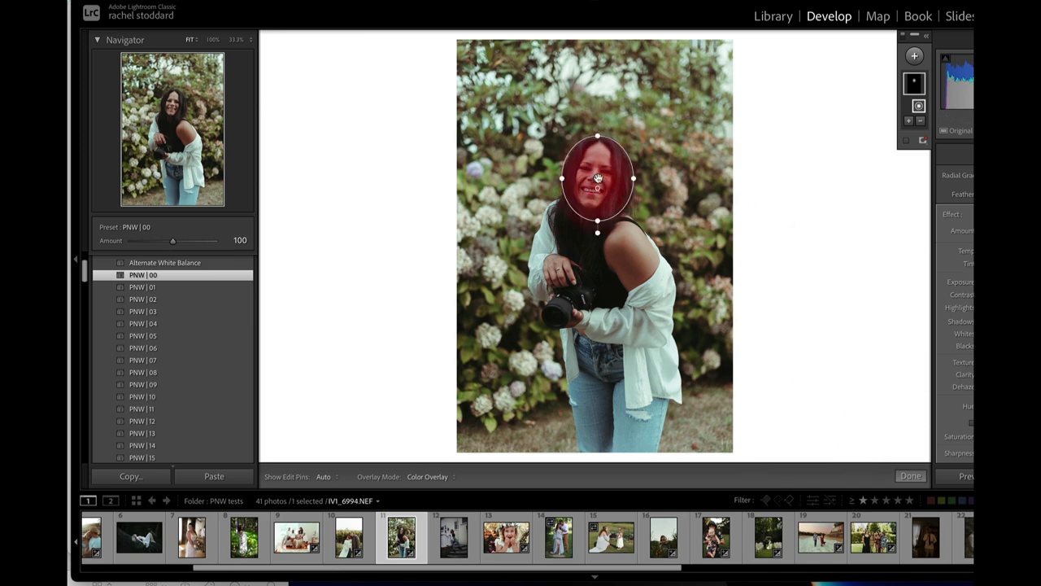
mouse_move(606, 190)
mouse_down()
mouse_move(767, 196)
mouse_move(592, 192)
mouse_move(594, 182)
mouse_up()
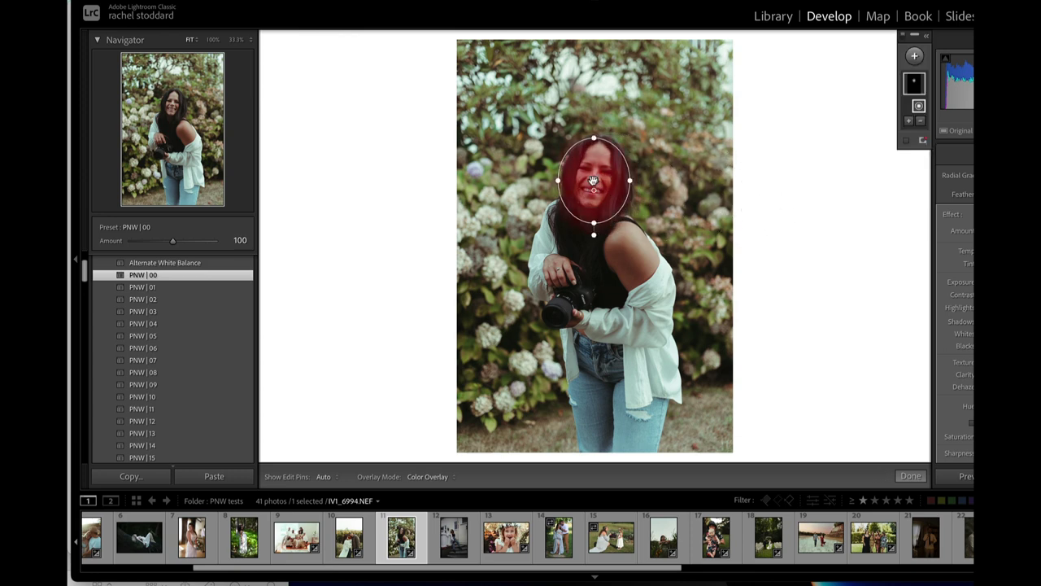
drag(595, 225, 594, 233)
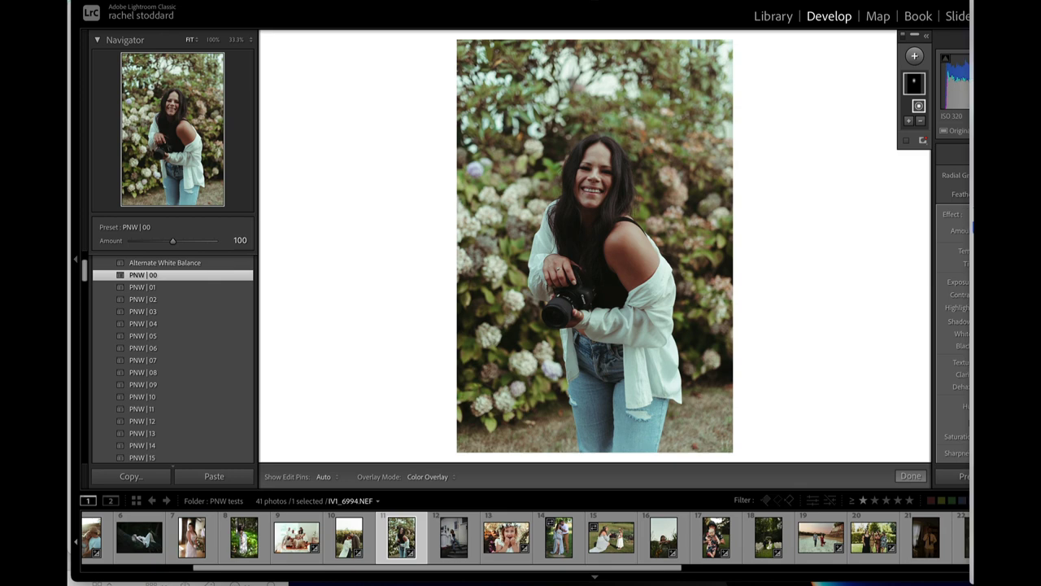
scroll(960, 378, down, 1)
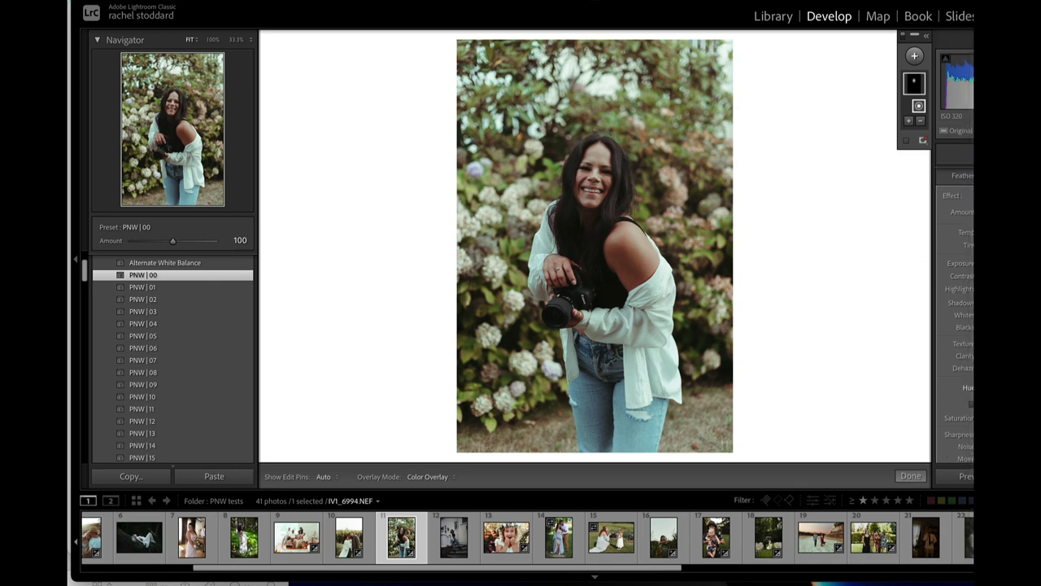
scroll(956, 309, down, 8)
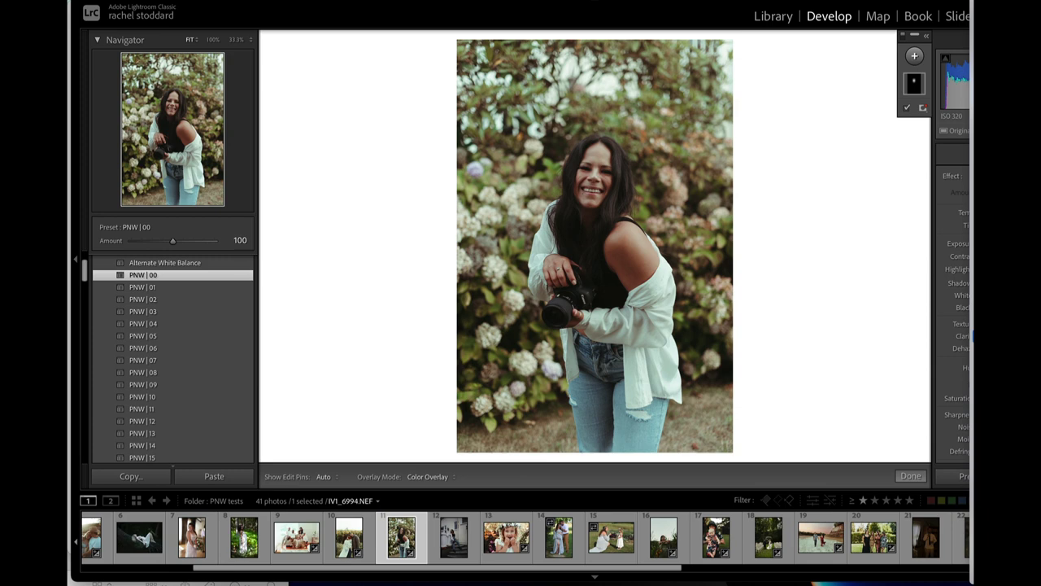
Step: Open the walking couple photo MK3B8302.CR2 and paint a brush mask across the whole picture
click(813, 549)
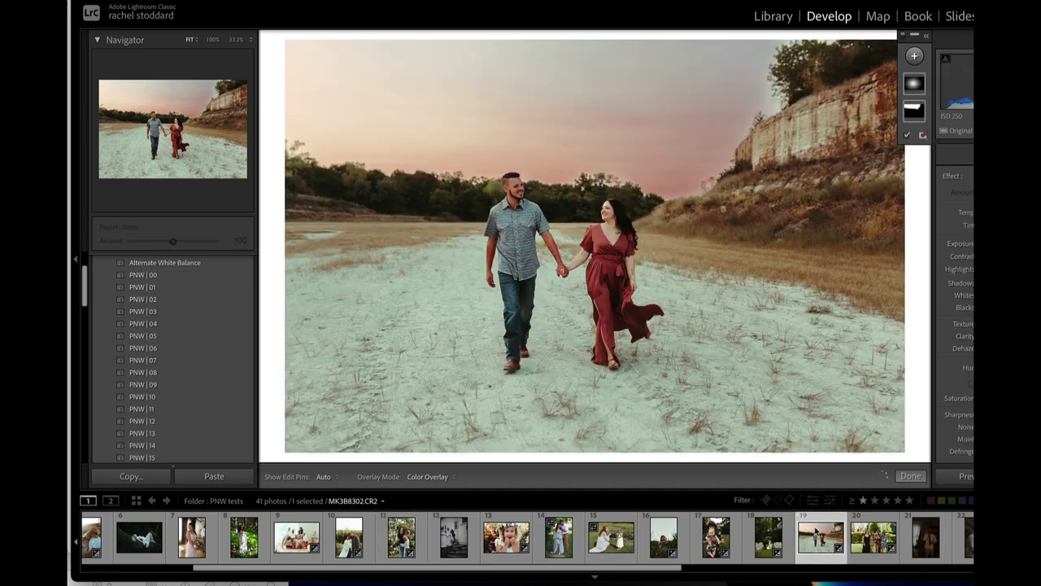
click(915, 57)
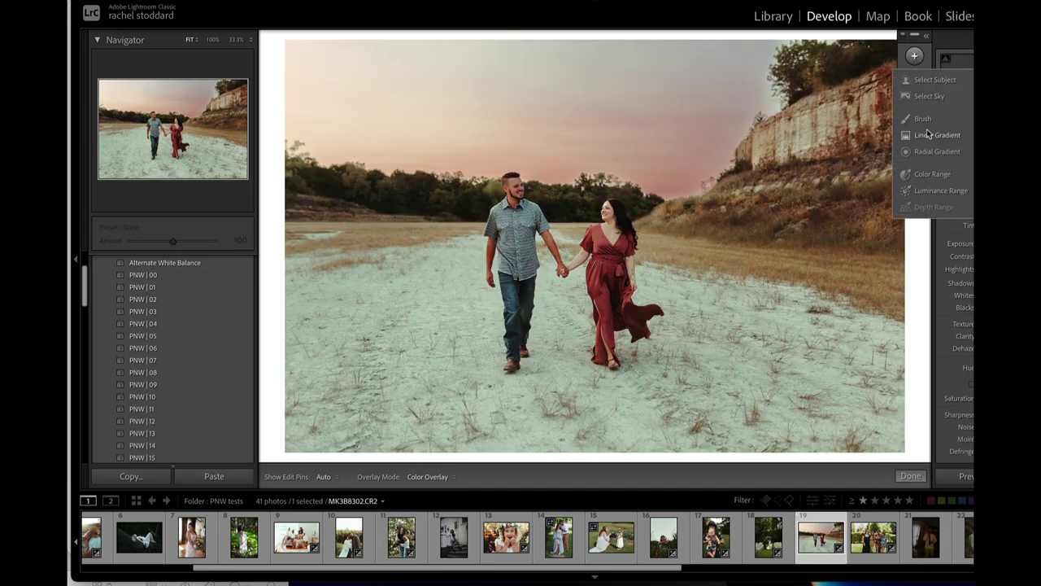
click(922, 119)
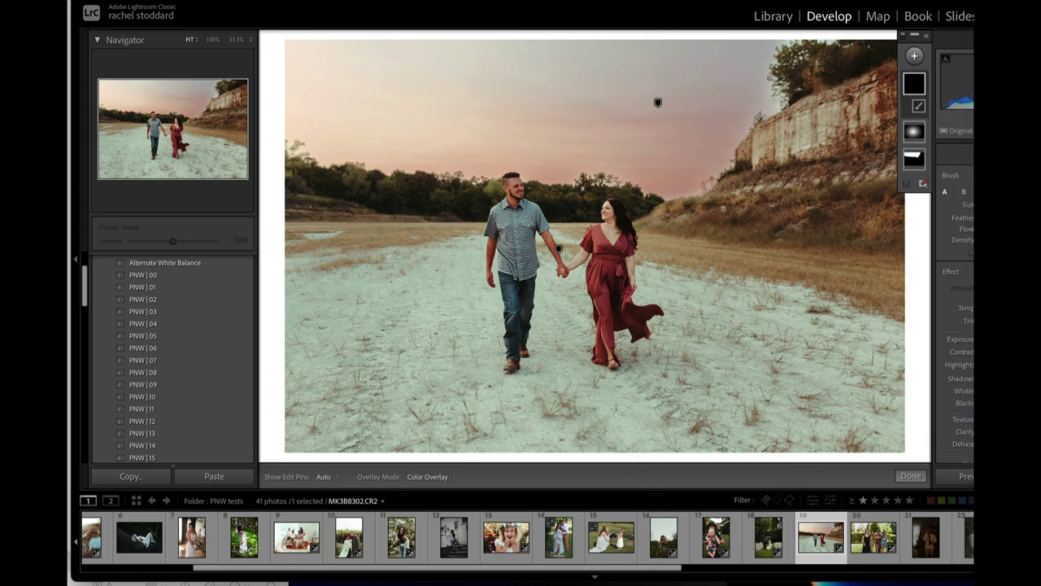
key(h)
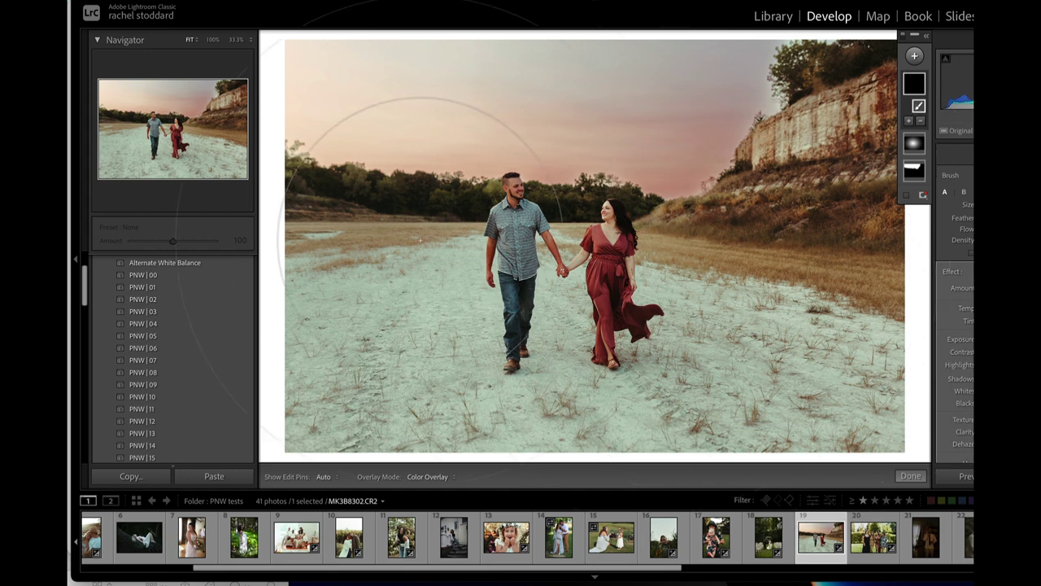
key(h)
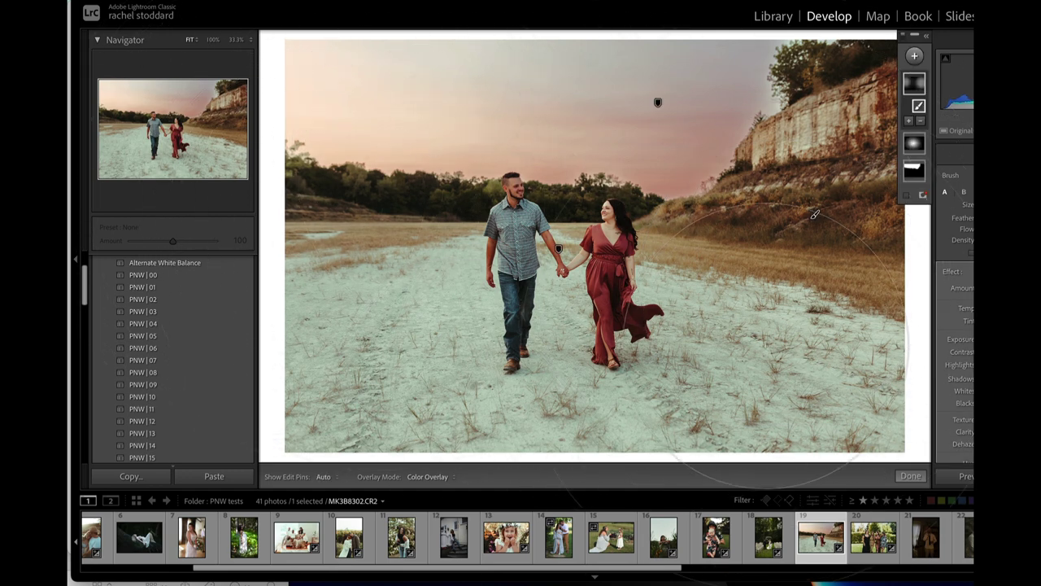
key(h)
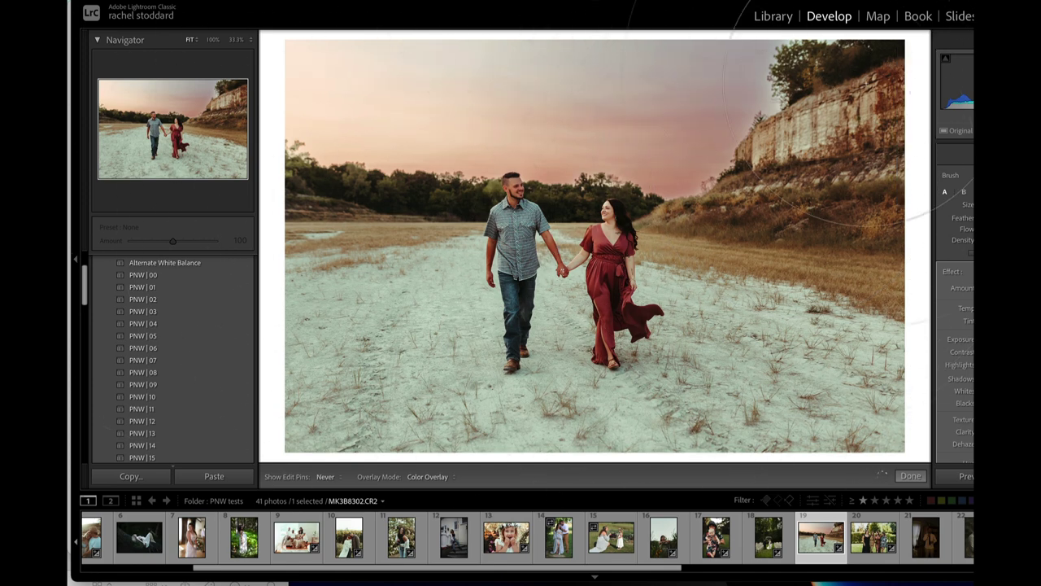
key(h)
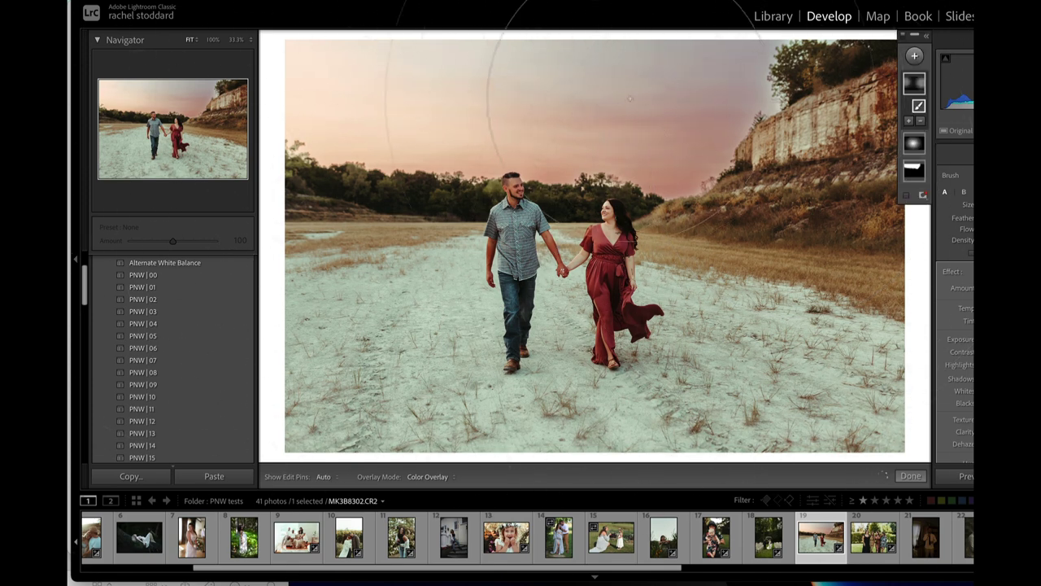
Step: Try a second brush mask with a warm, brightening effect across the couple photo, and delete that mask
click(915, 56)
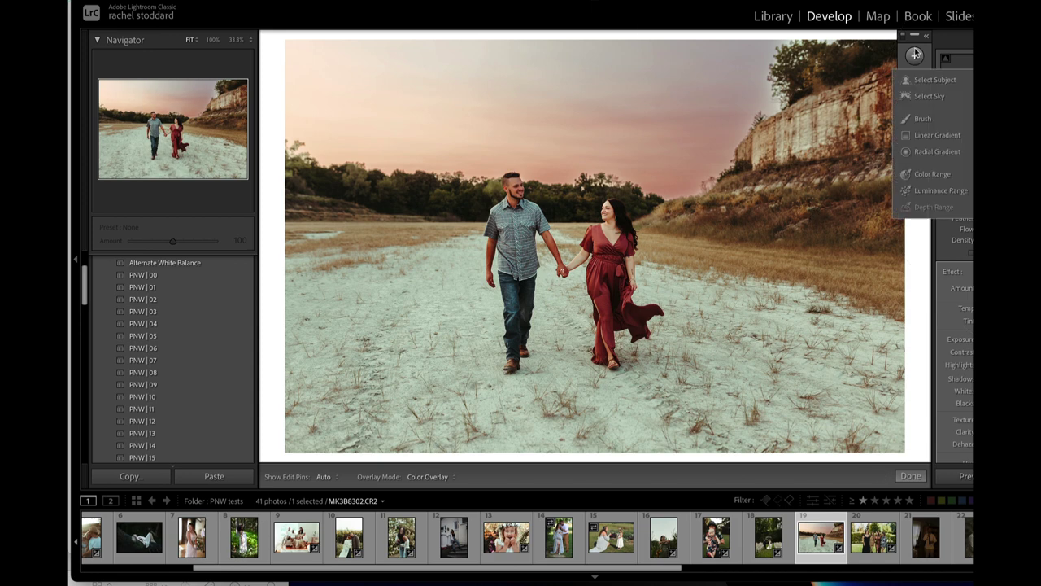
click(936, 116)
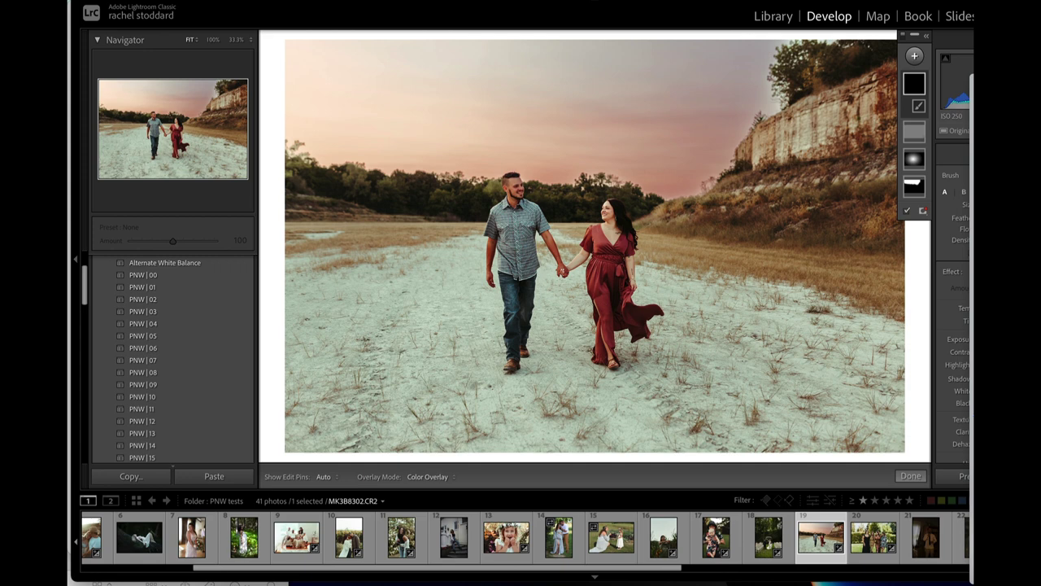
key(h)
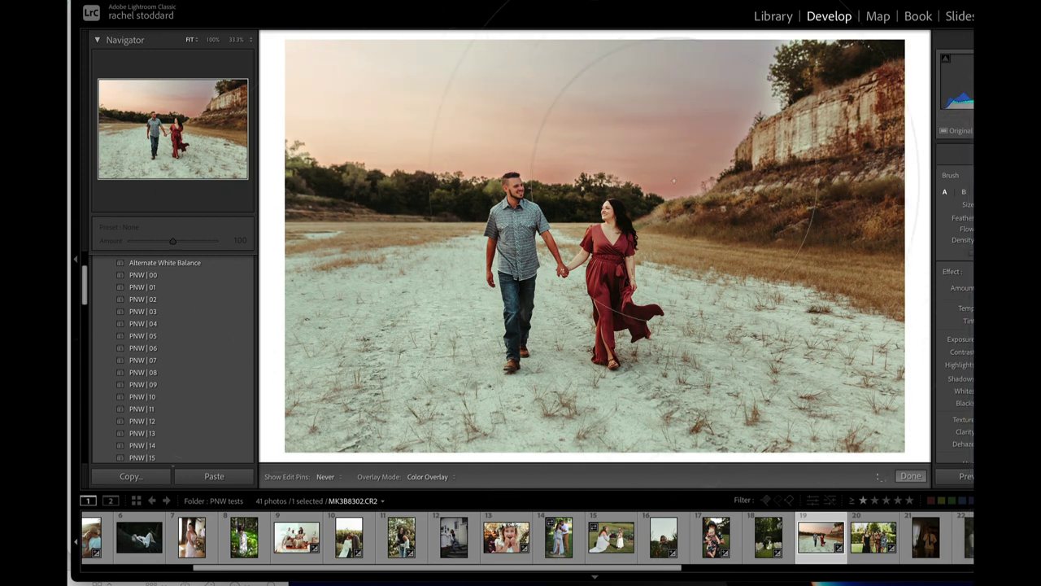
key(h)
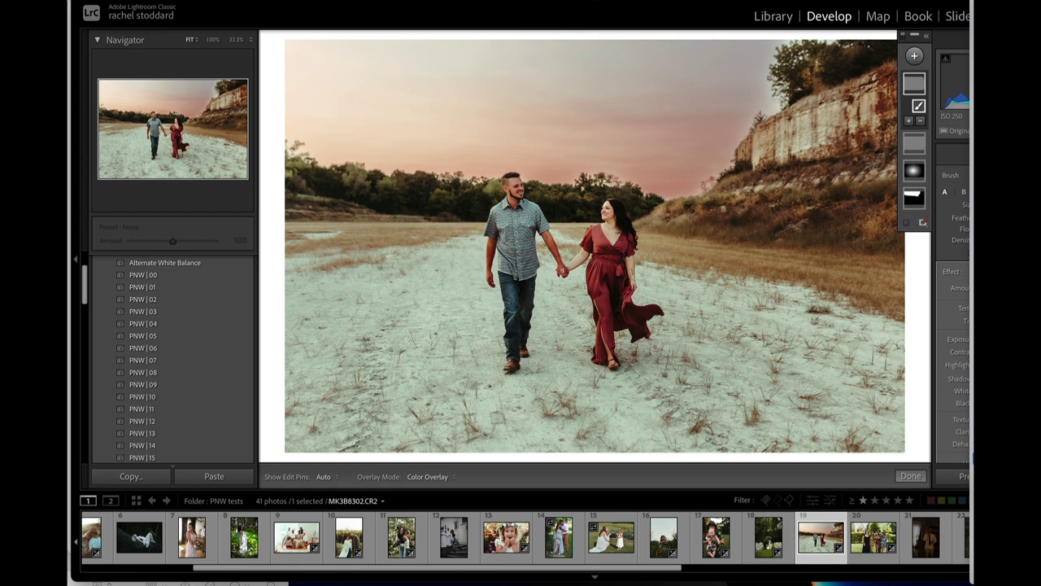
key(backslash)
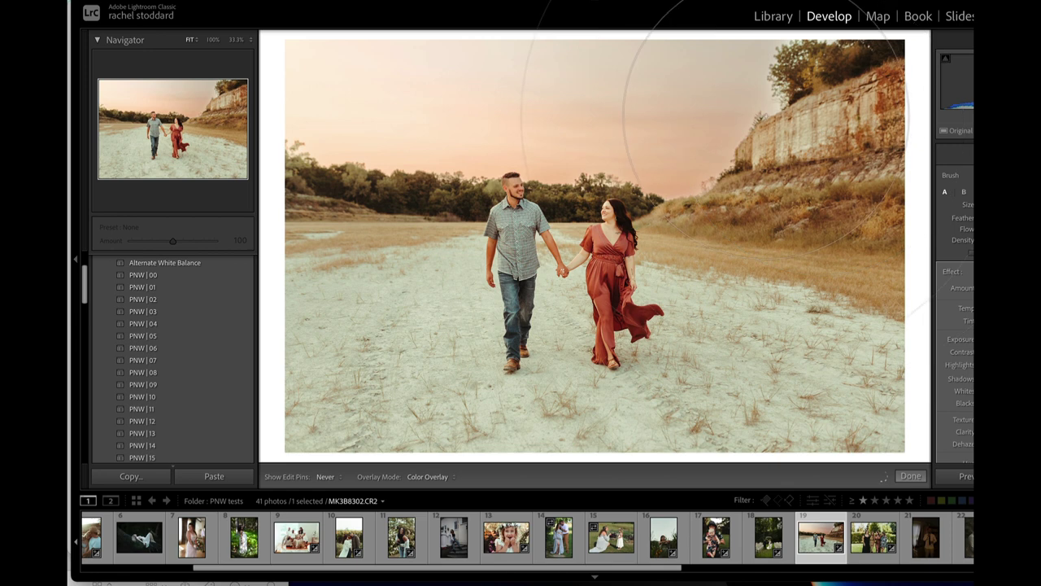
key(h)
mouse_move(931, 195)
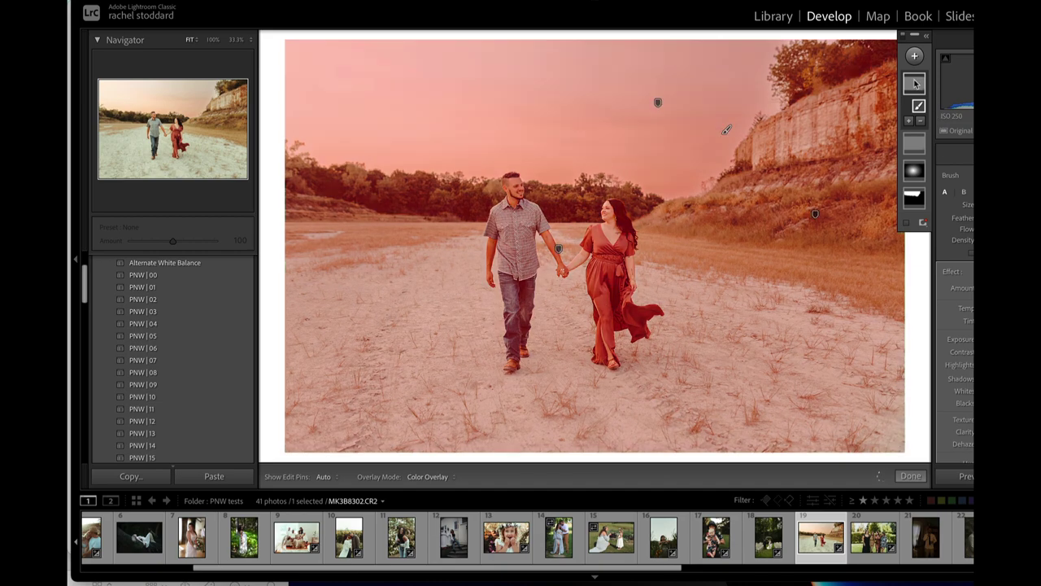
right_click(914, 83)
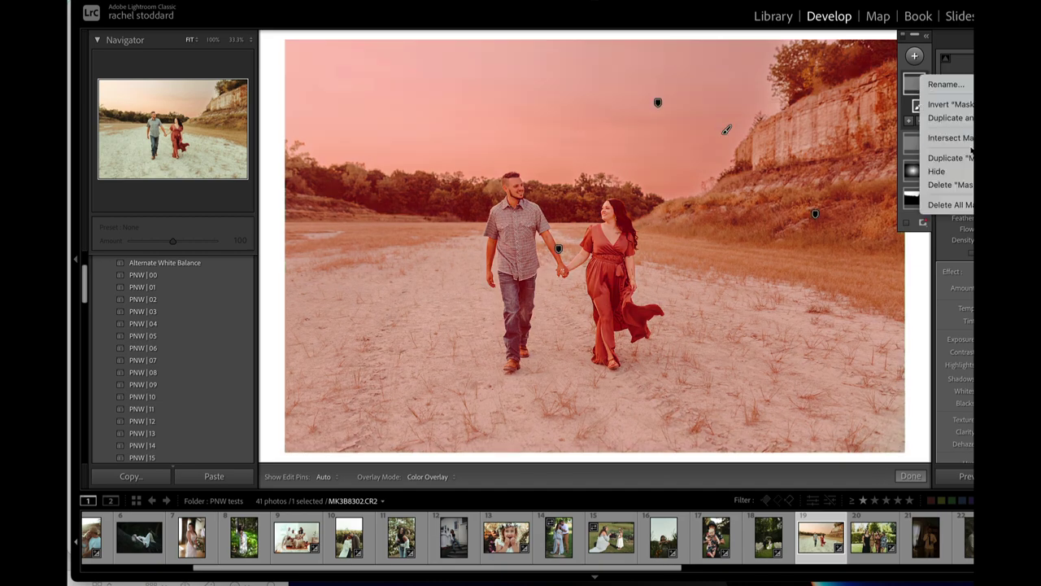
click(950, 185)
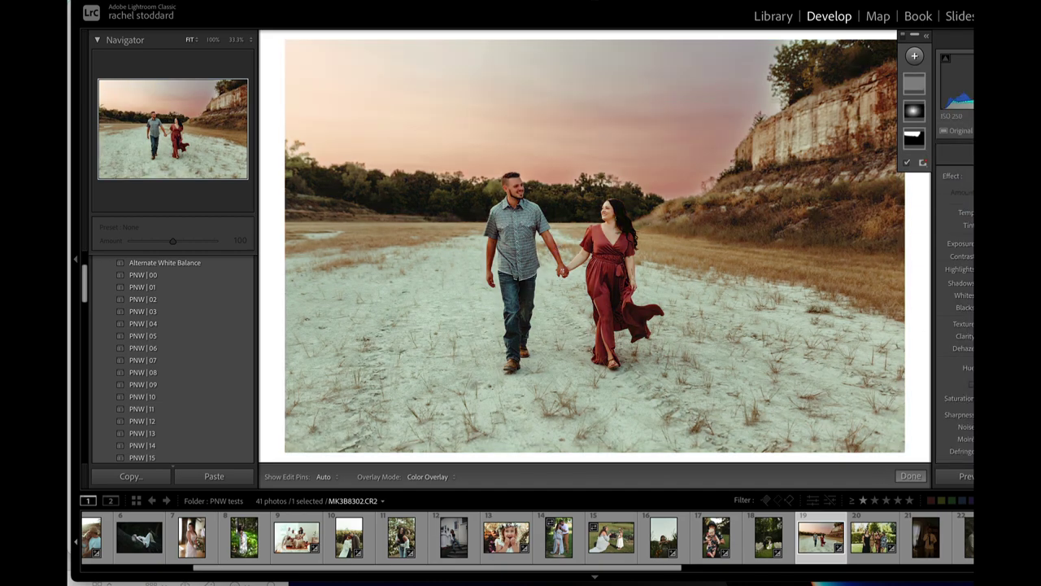
click(914, 55)
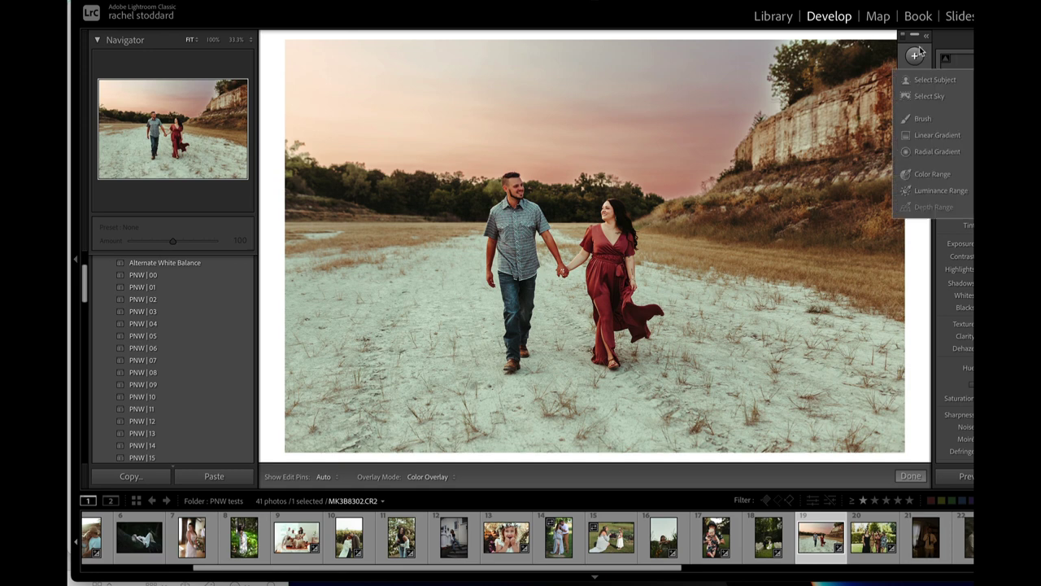
click(920, 152)
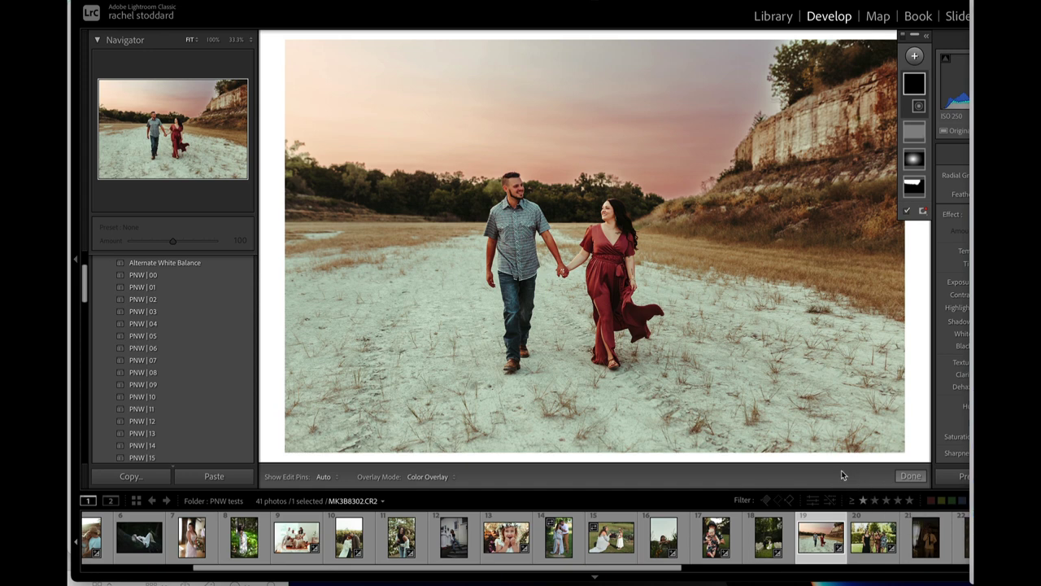
Step: Open the forest maternity photo, apply the PNW | 12 preset and compare it with the original in a before/after view
click(243, 548)
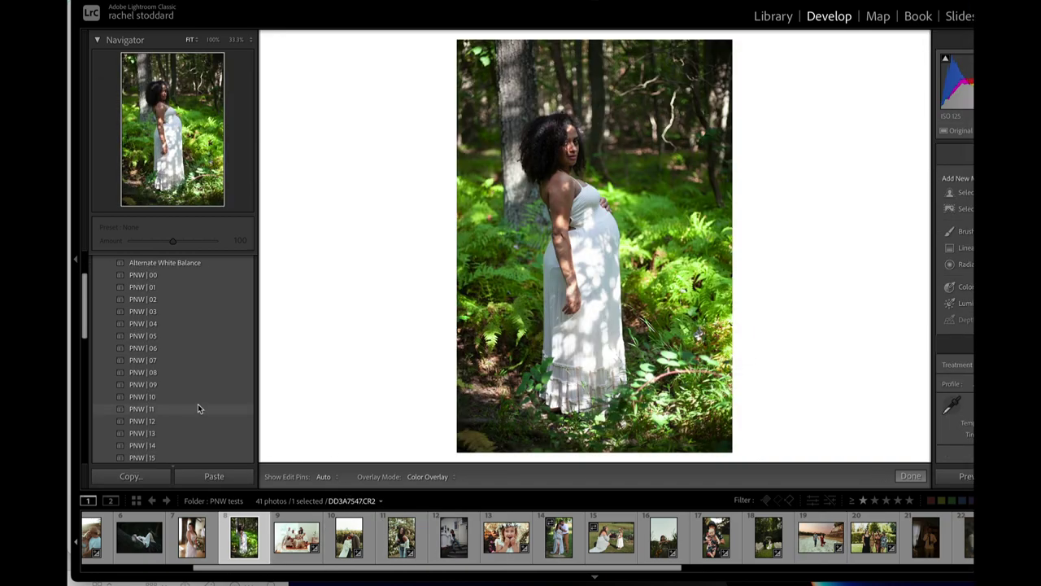
click(153, 423)
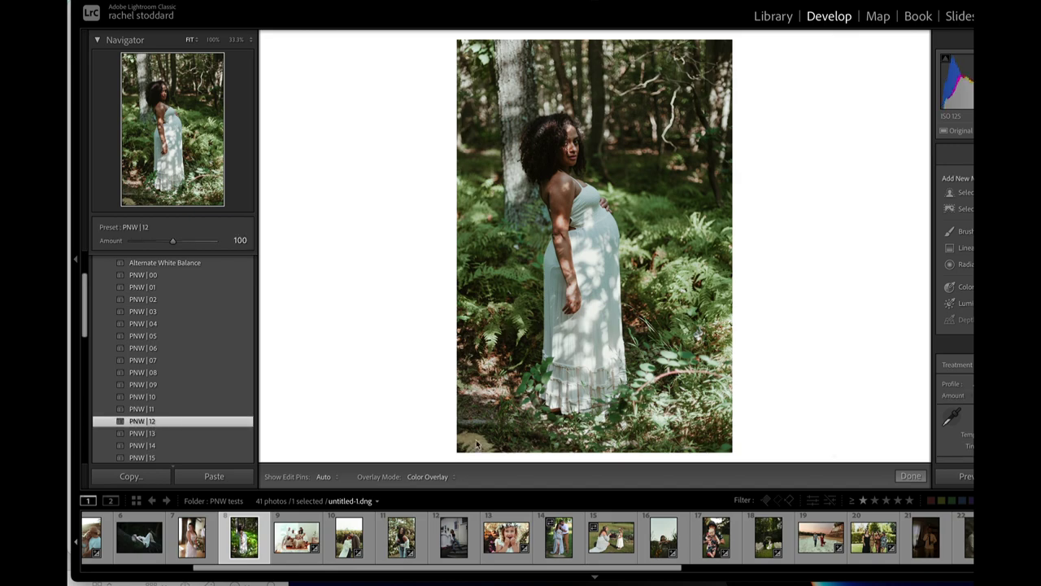
click(910, 476)
key(y)
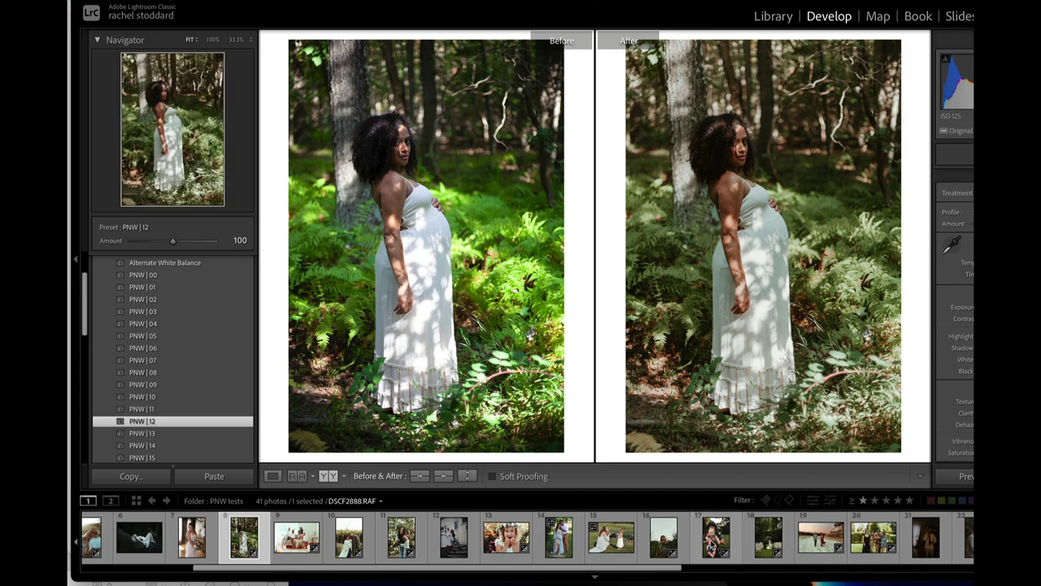
Step: Open the dancing bride and groom photo IMG_0005.CR2
click(768, 537)
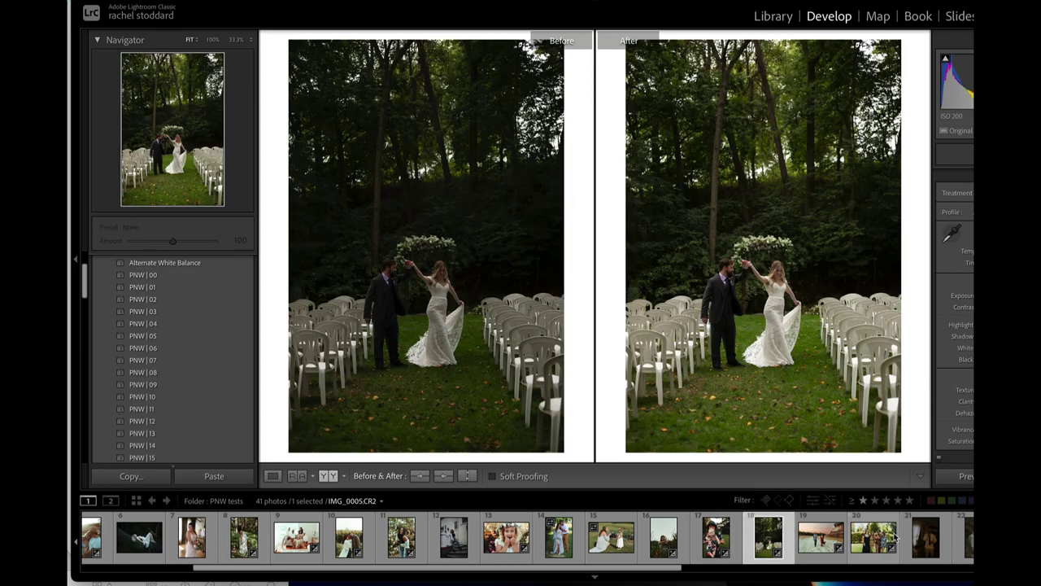